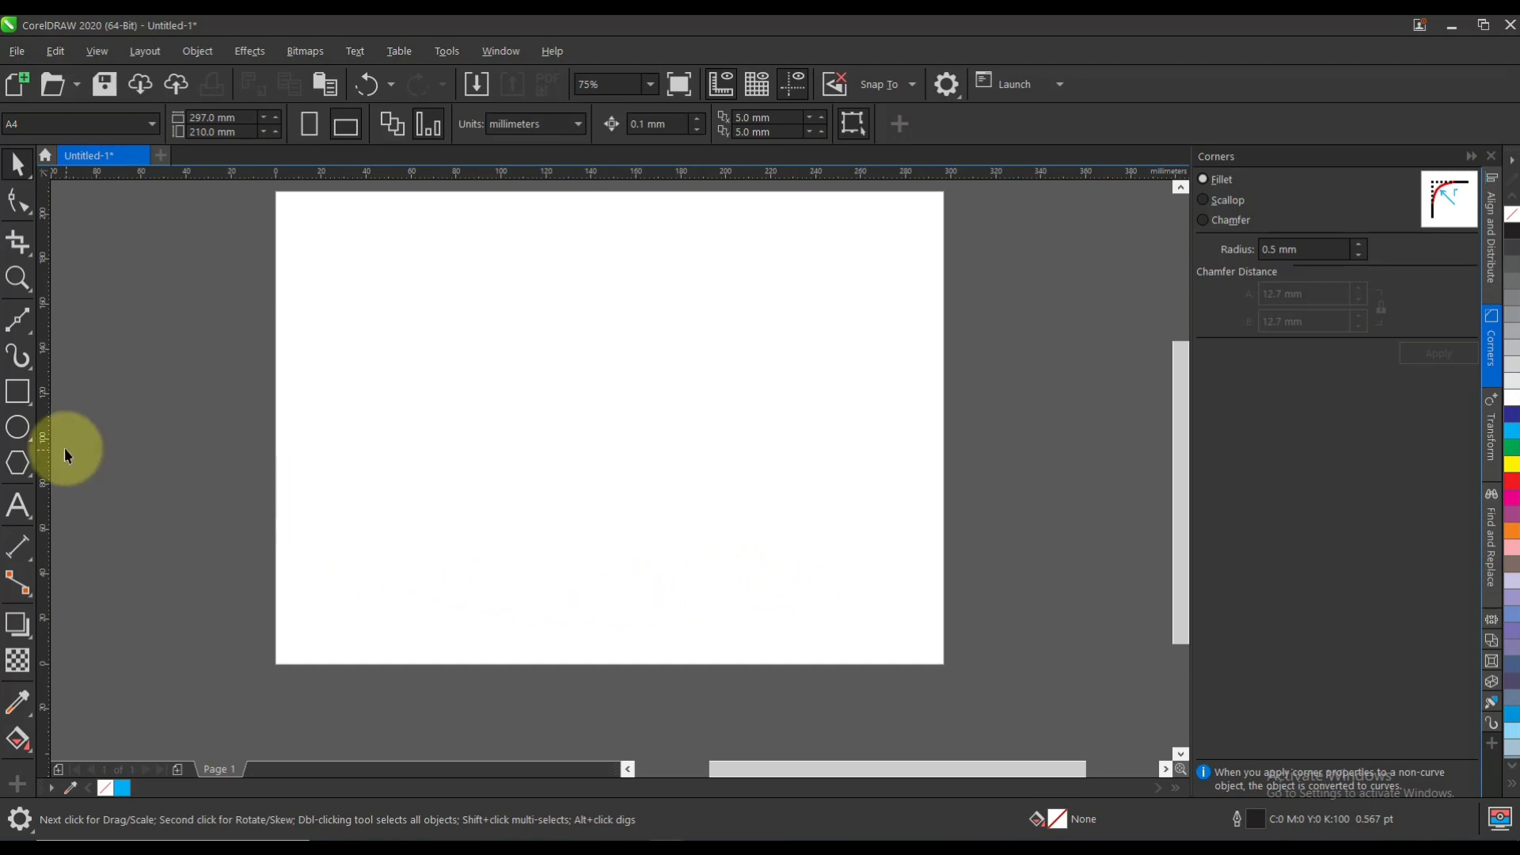
Step: Draw a square about 60 mm wide near the upper middle of the page and rotate it 45 degrees
{"action": "left_click", "coordinate": [30, 401]}
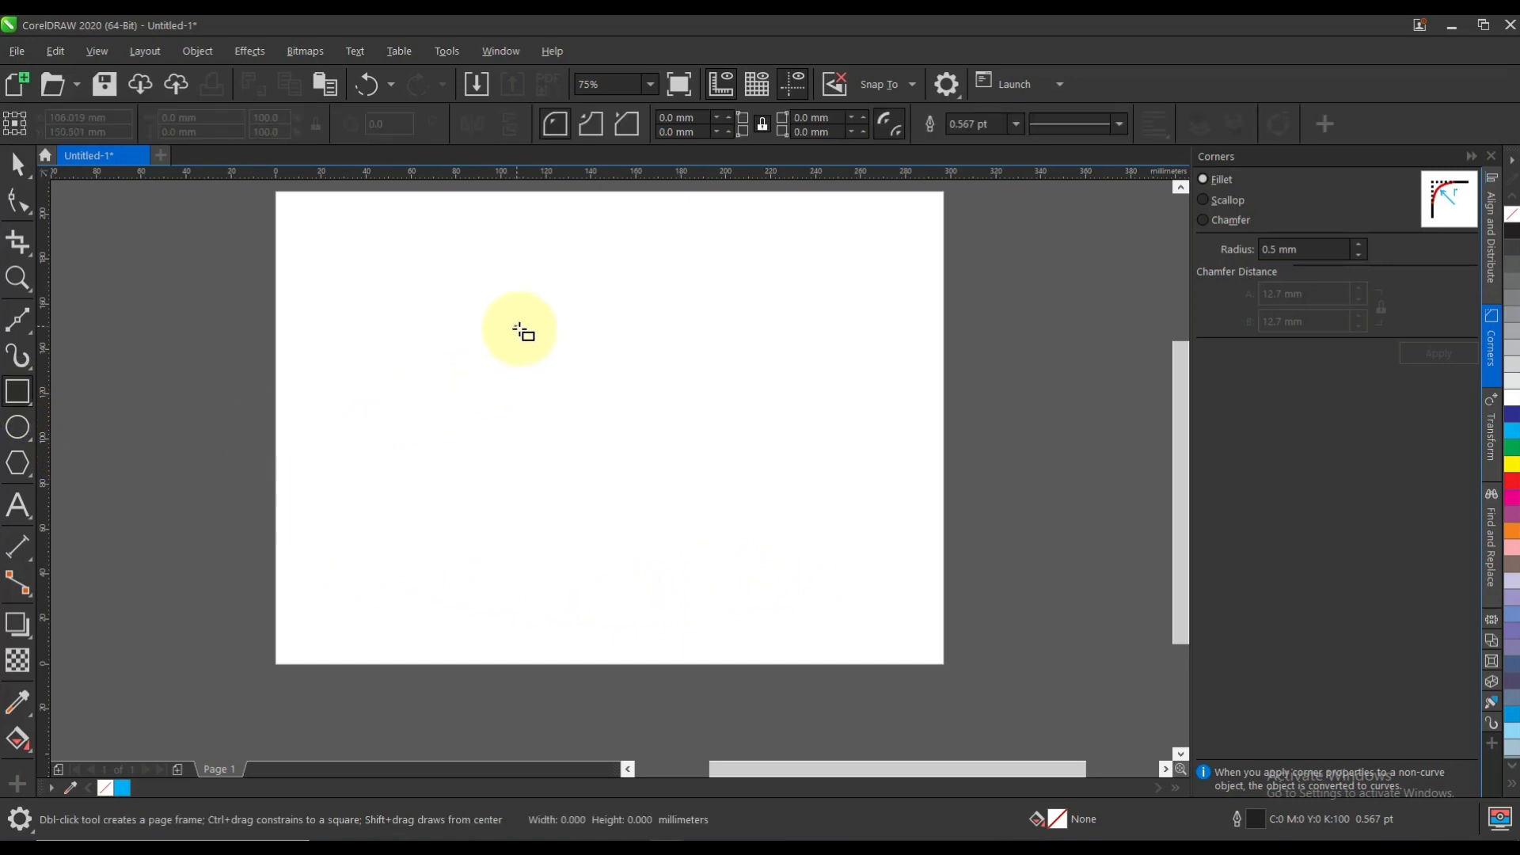
{"action": "mouse_move", "coordinate": [514, 325]}
{"action": "left_mouse_down"}
{"action": "mouse_move", "coordinate": [614, 458]}
{"action": "mouse_move", "coordinate": [650, 461]}
{"action": "left_mouse_up"}
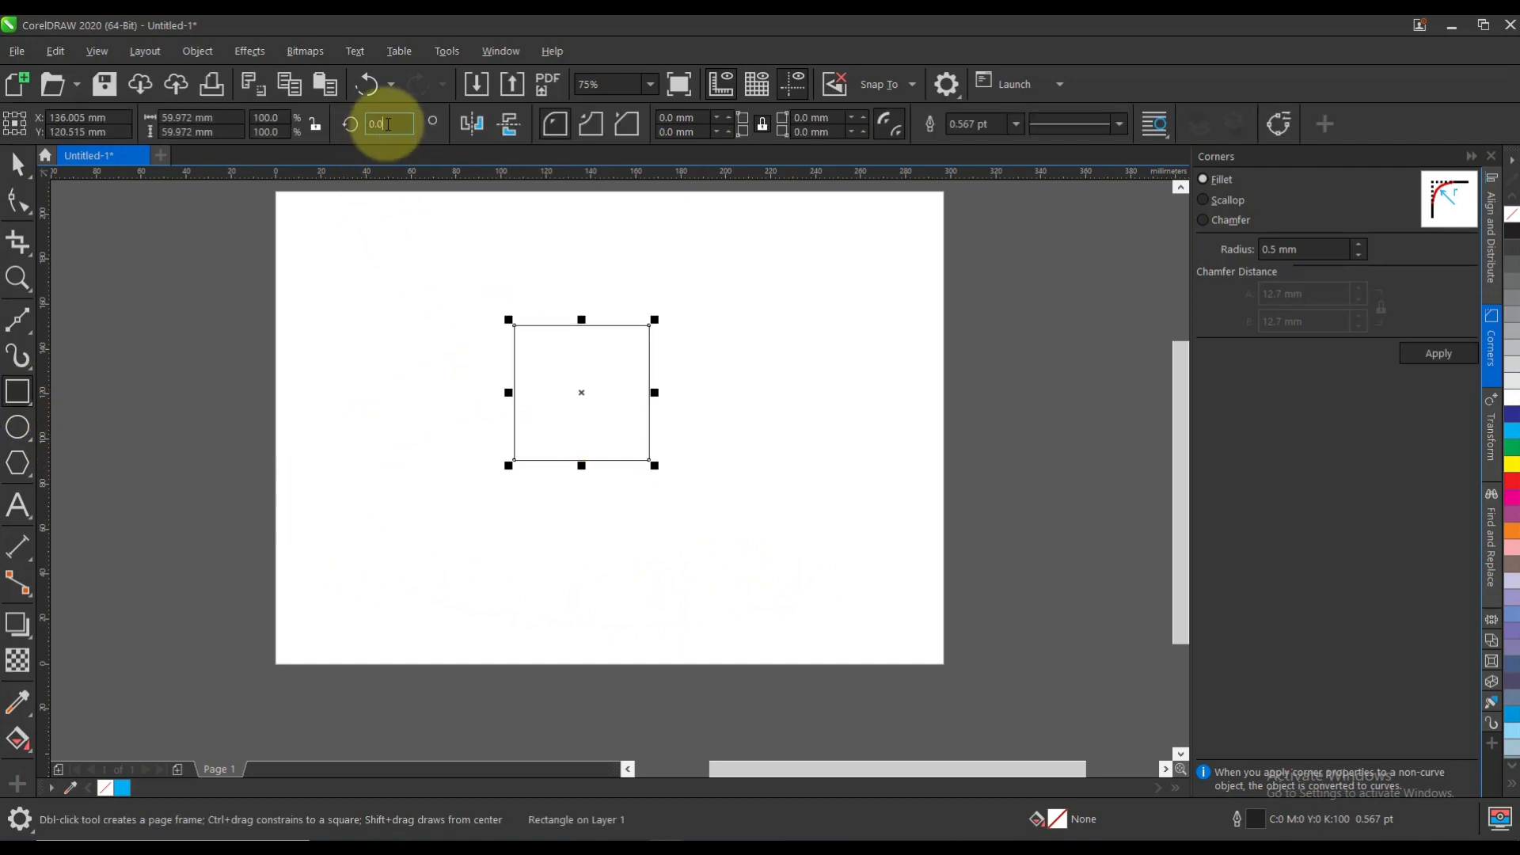
{"action": "left_click_drag", "start_coordinate": [387, 124], "coordinate": [370, 125]}
{"action": "key", "text": "Return"}
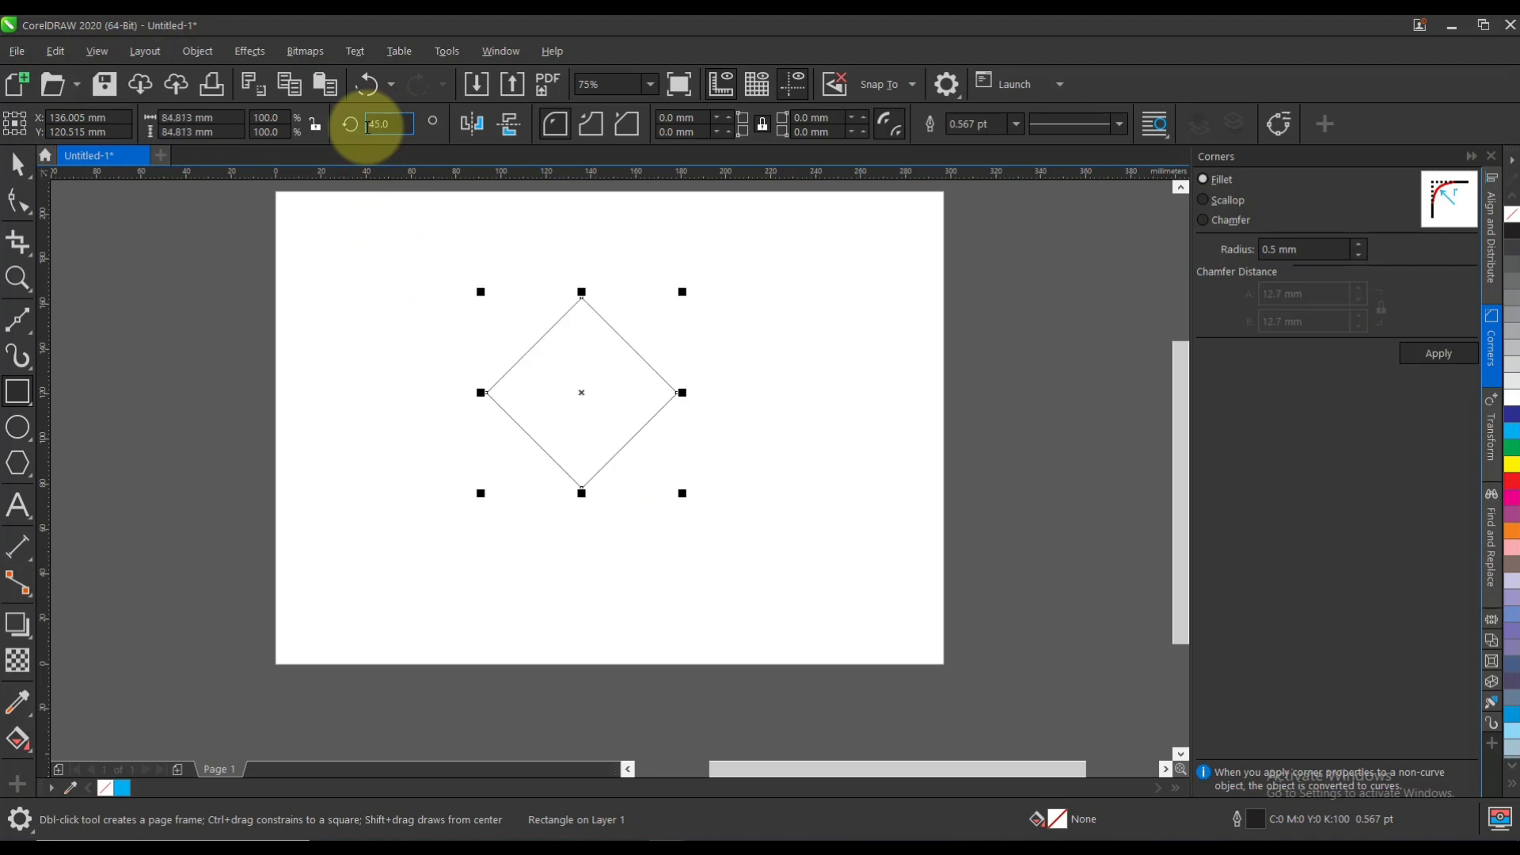
Step: Trim the diamond with a duplicate placed slightly lower, then delete the cutting shape to leave a roof-like chevron
{"action": "left_click", "coordinate": [17, 164]}
{"action": "left_click_drag", "start_coordinate": [635, 352], "coordinate": [651, 428]}
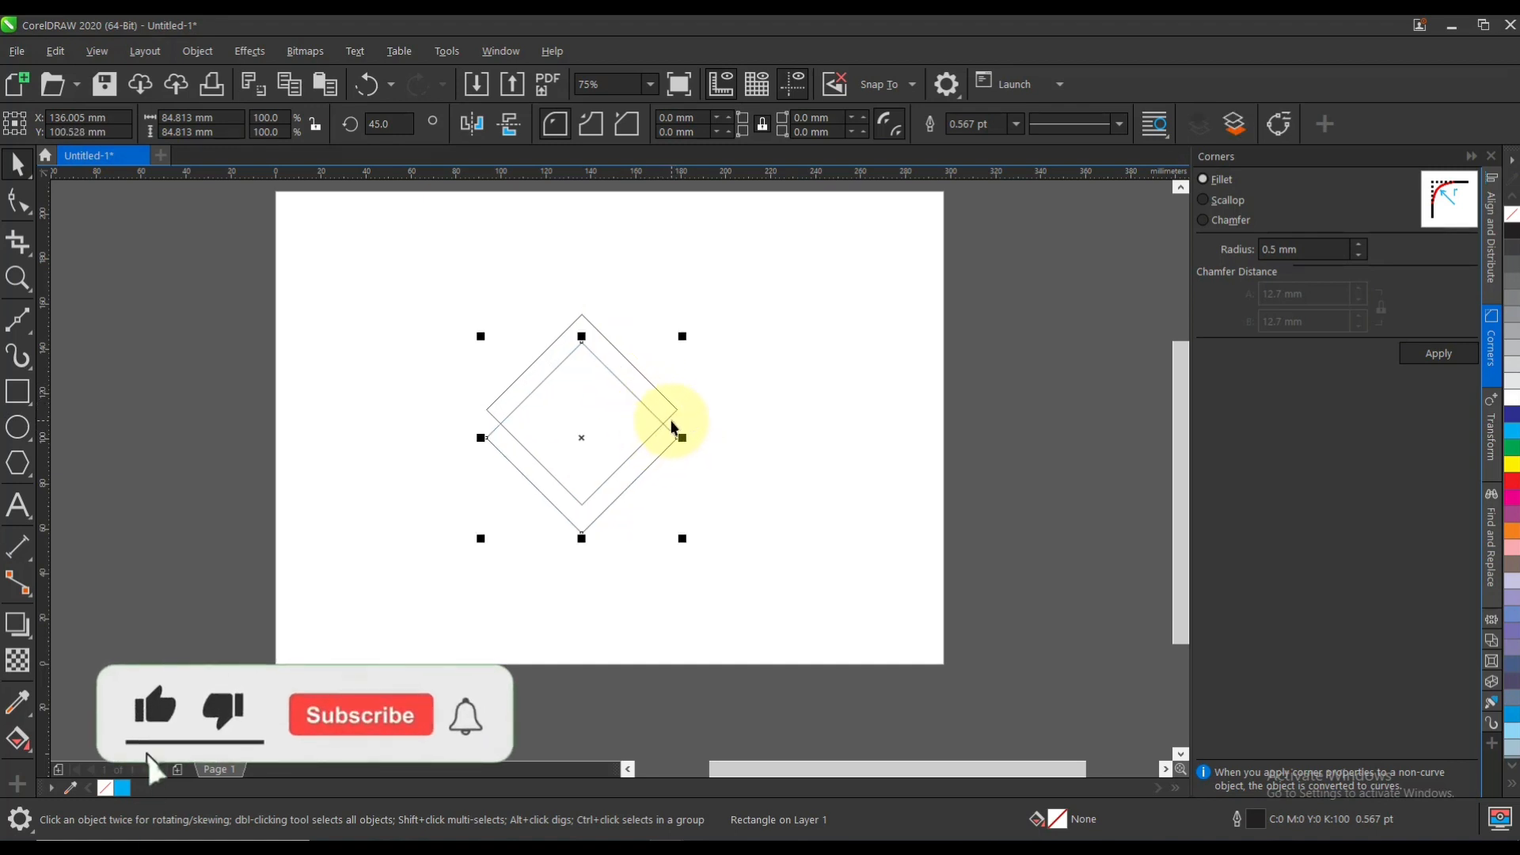
{"action": "left_click", "coordinate": [677, 418], "text": "shift"}
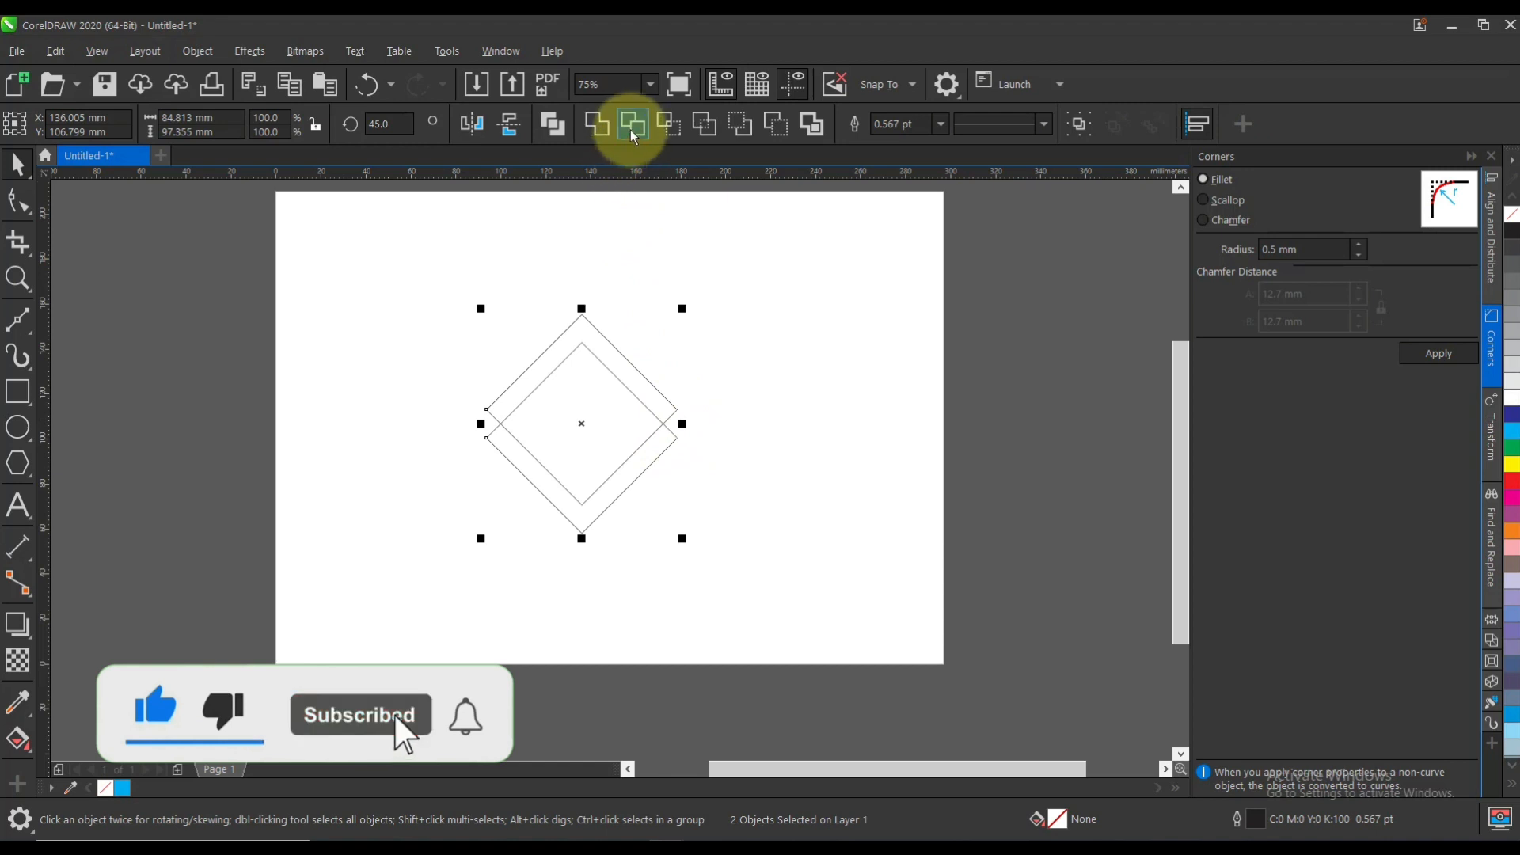
{"action": "left_click", "coordinate": [627, 126]}
{"action": "left_click", "coordinate": [719, 370]}
{"action": "left_click", "coordinate": [676, 439]}
{"action": "key", "text": "Delete"}
Step: Move the chevron toward the page's left half and widen it to about 100 mm
{"action": "left_click", "coordinate": [671, 414]}
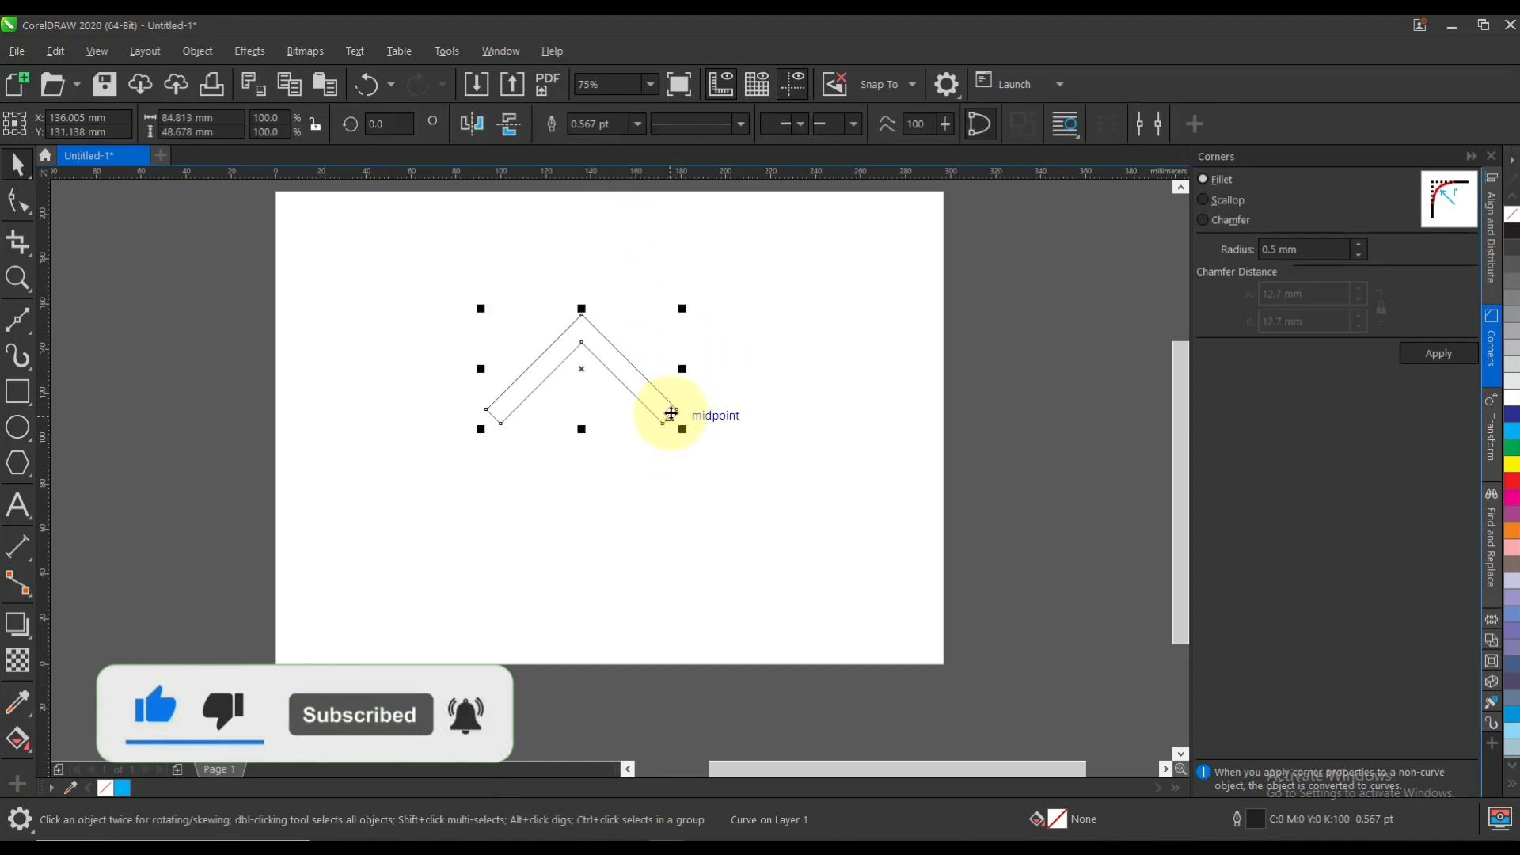
{"action": "left_click_drag", "start_coordinate": [682, 369], "coordinate": [439, 481]}
{"action": "left_click", "coordinate": [733, 386]}
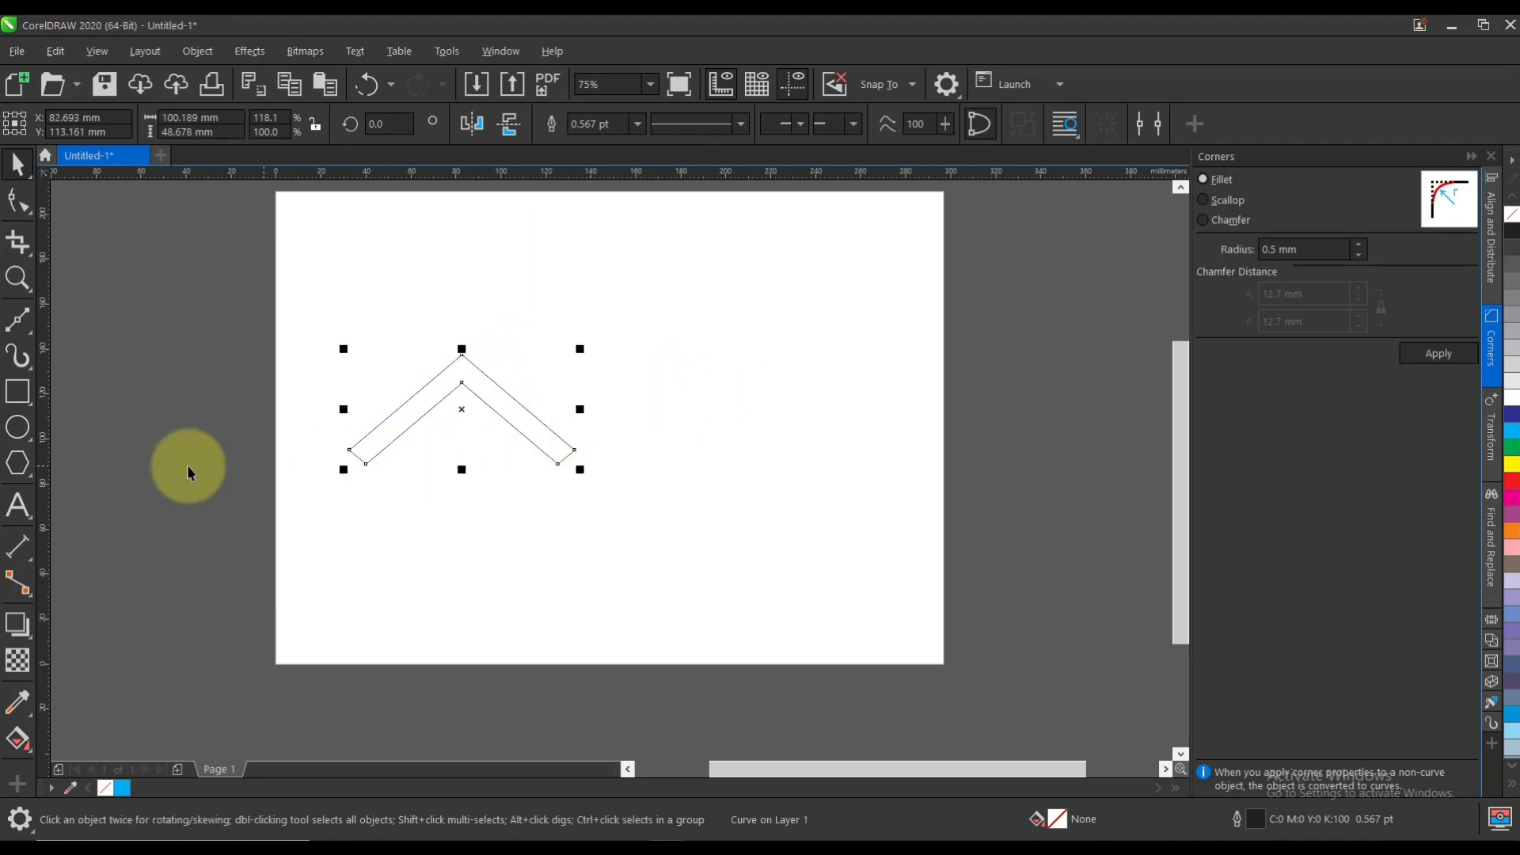
Step: Draw a chimney rectangle about 5.5 mm wide and 15 mm tall overlapping the roof's left slope
{"action": "left_click", "coordinate": [17, 391]}
{"action": "scroll", "coordinate": [401, 384], "scroll_direction": "up", "scroll_amount": 2}
{"action": "key", "text": "Escape"}
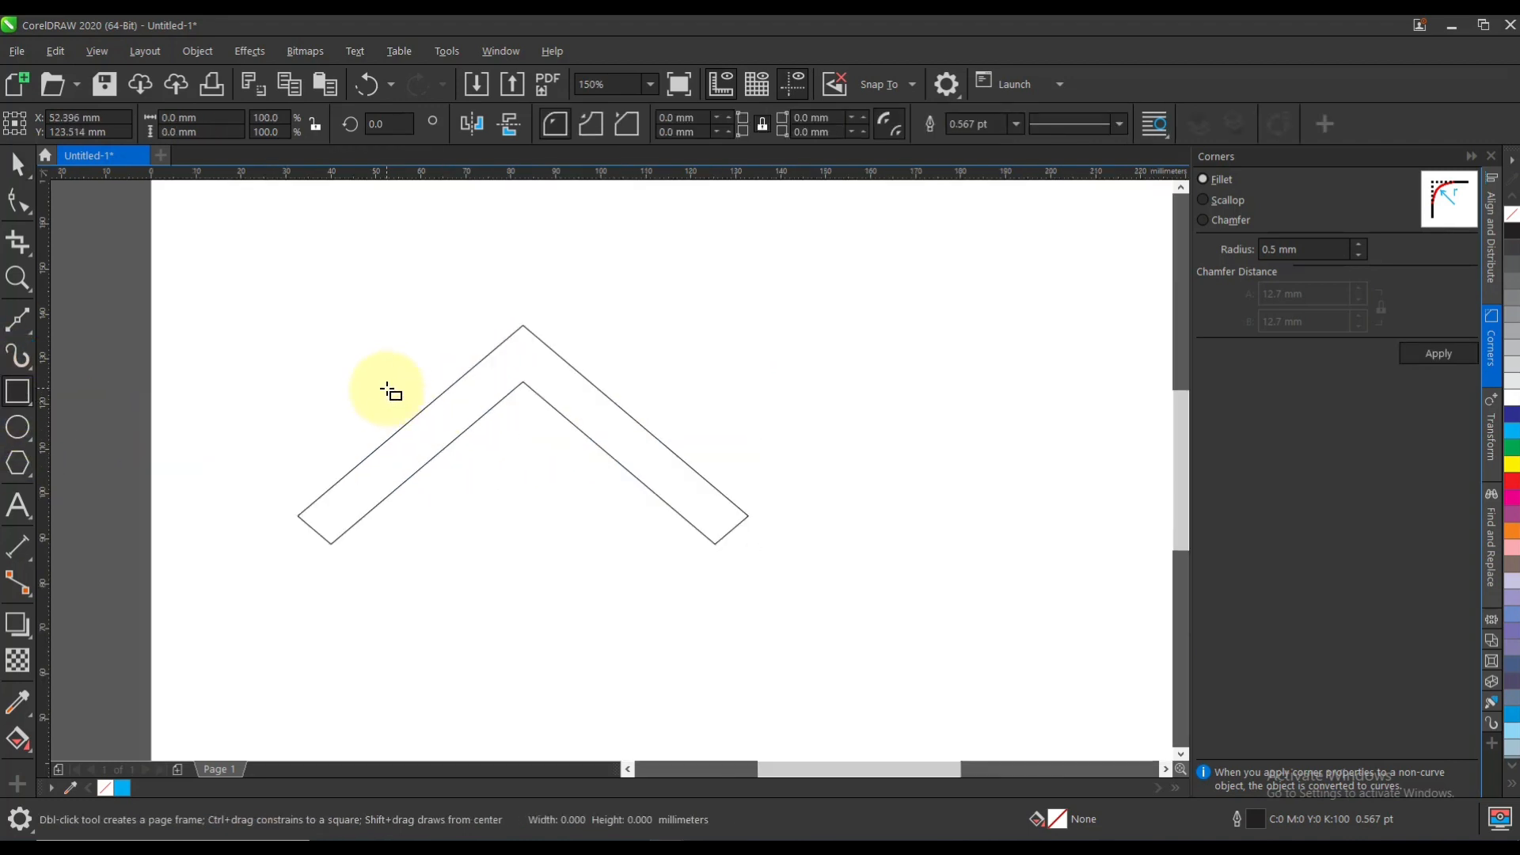
{"action": "left_click_drag", "start_coordinate": [425, 354], "coordinate": [444, 420]}
{"action": "left_click", "coordinate": [18, 164]}
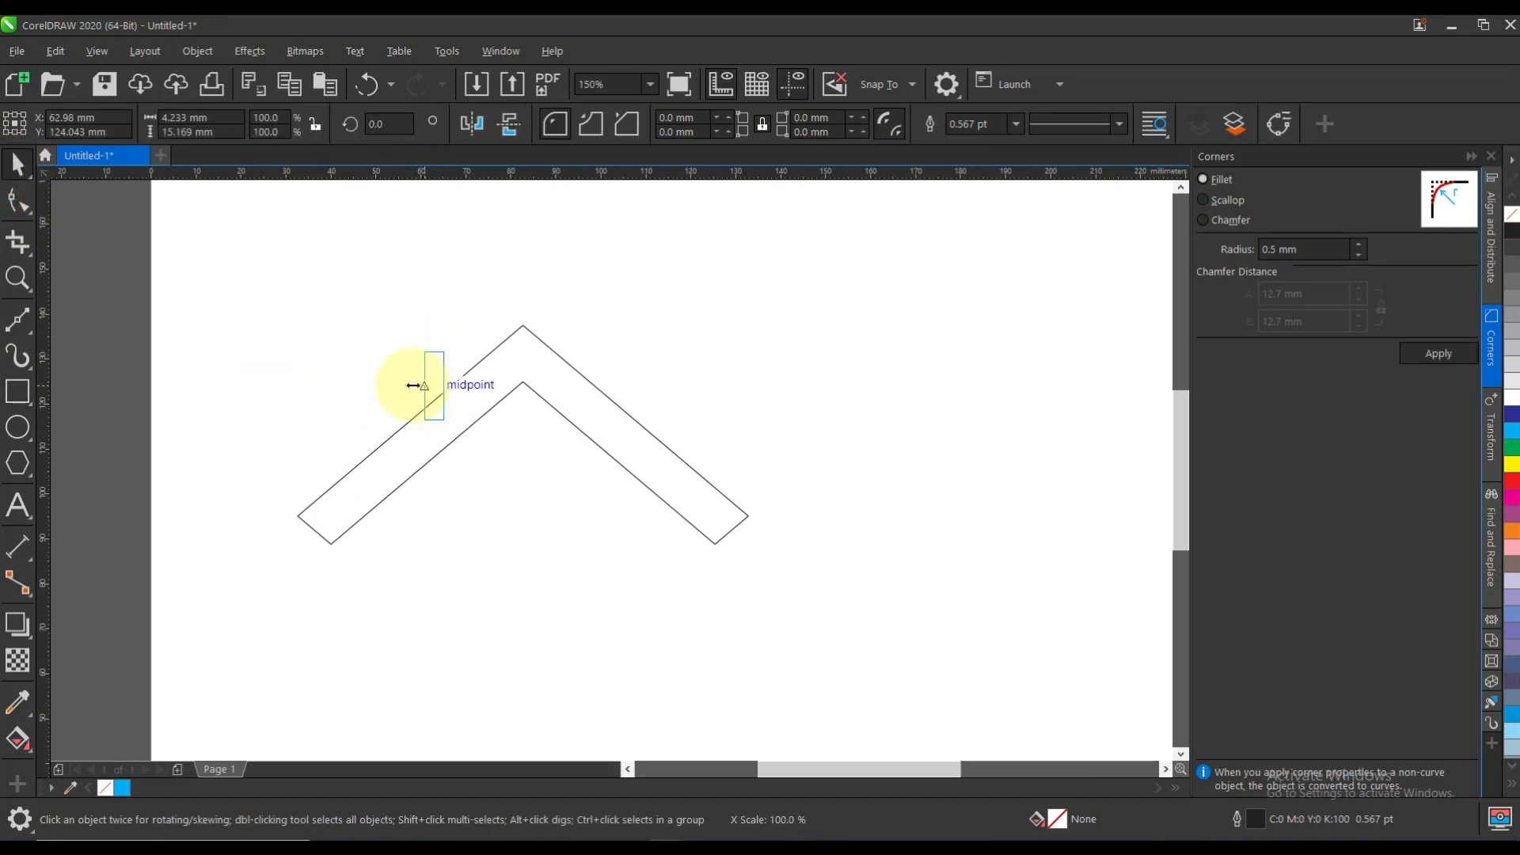
{"action": "left_click_drag", "start_coordinate": [412, 403], "coordinate": [413, 402]}
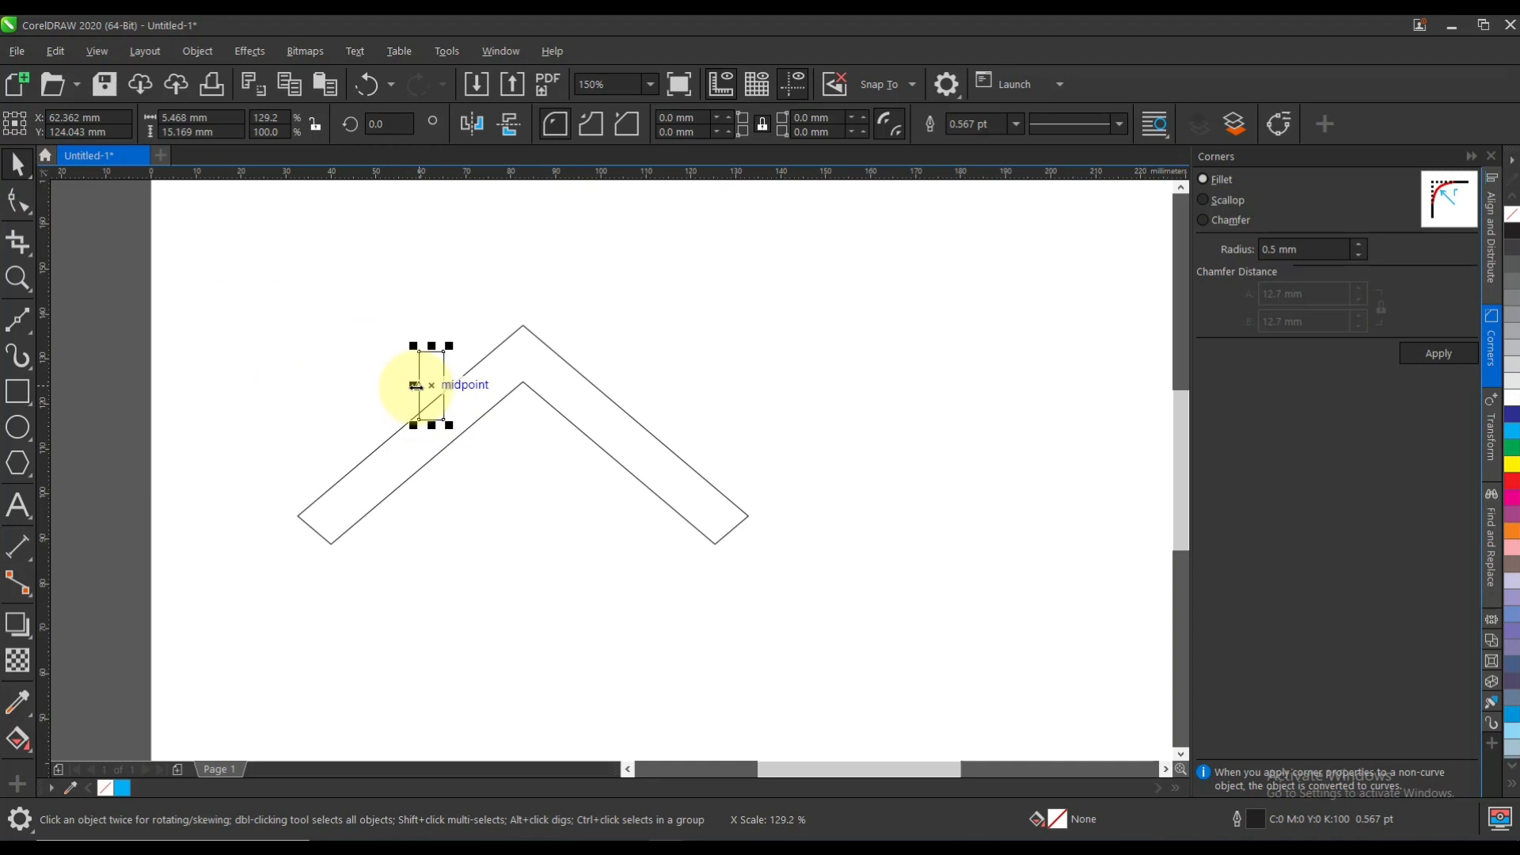
Step: Weld the chimney rectangle and the roof chevron into a single shape
{"action": "left_click", "coordinate": [463, 373], "text": "shift"}
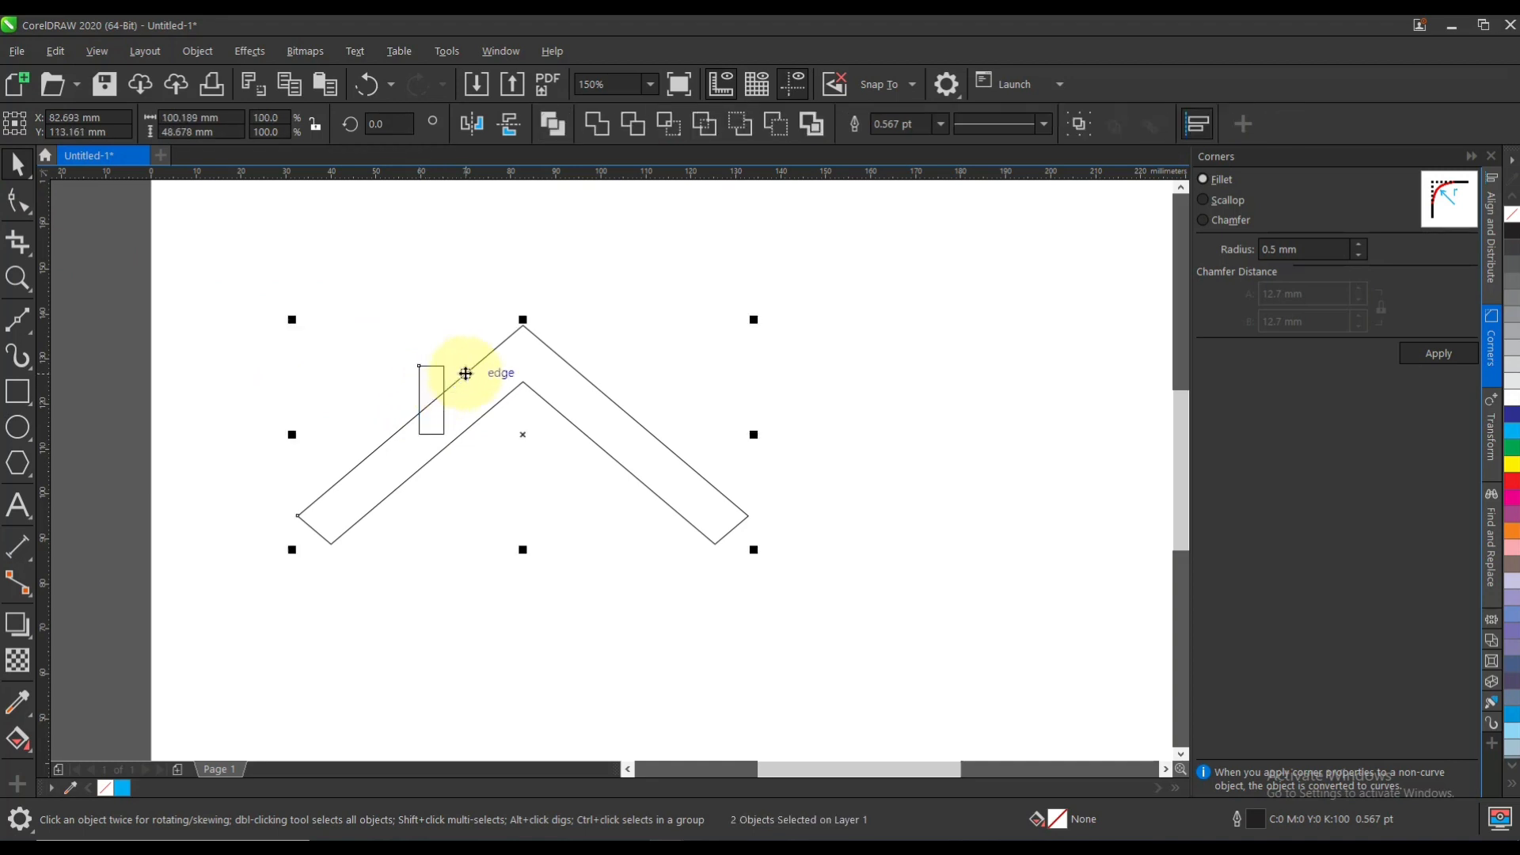
{"action": "left_click", "coordinate": [631, 125]}
{"action": "key", "text": "ctrl+z"}
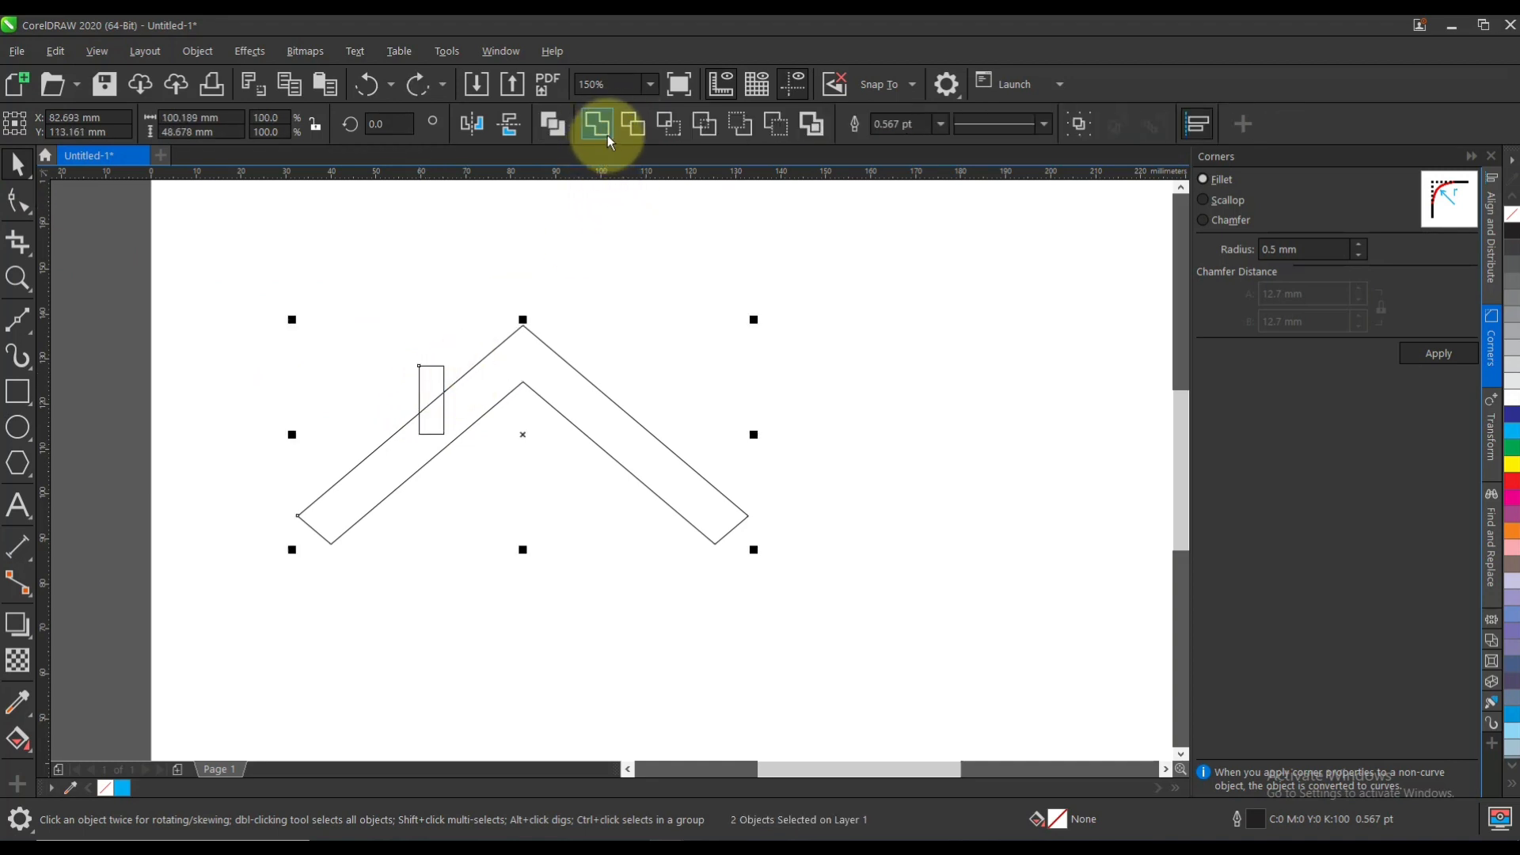
{"action": "left_click", "coordinate": [602, 129]}
{"action": "left_click", "coordinate": [576, 229]}
{"action": "scroll", "coordinate": [522, 363], "scroll_direction": "down", "scroll_amount": 1}
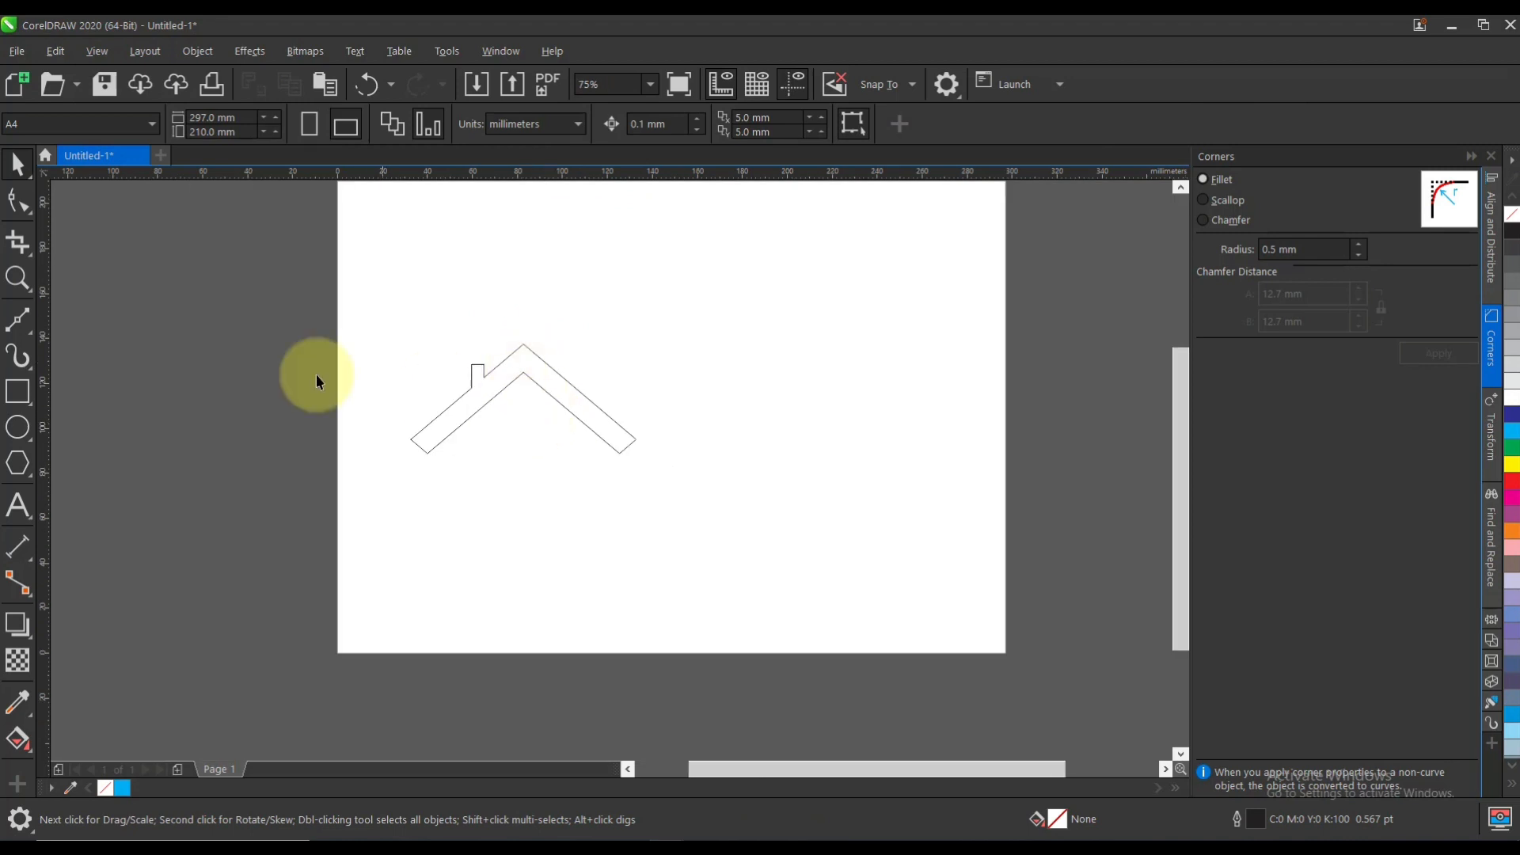
Step: Trim the roof's lower ends flat with a new rectangle about 145 mm wide and 25 mm tall
{"action": "left_click", "coordinate": [19, 391]}
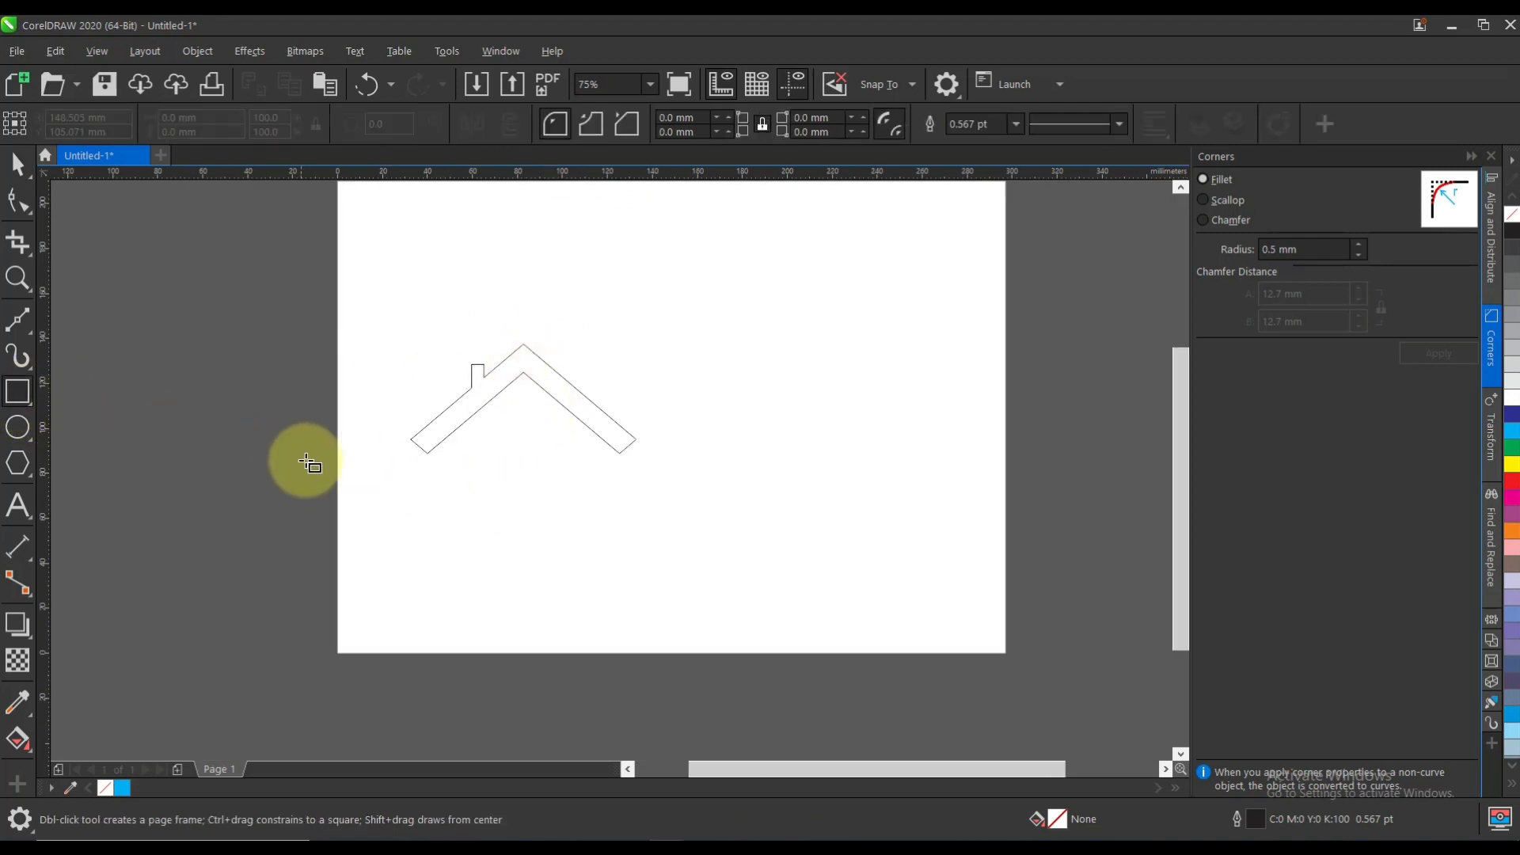
{"action": "left_click_drag", "start_coordinate": [367, 439], "coordinate": [695, 496]}
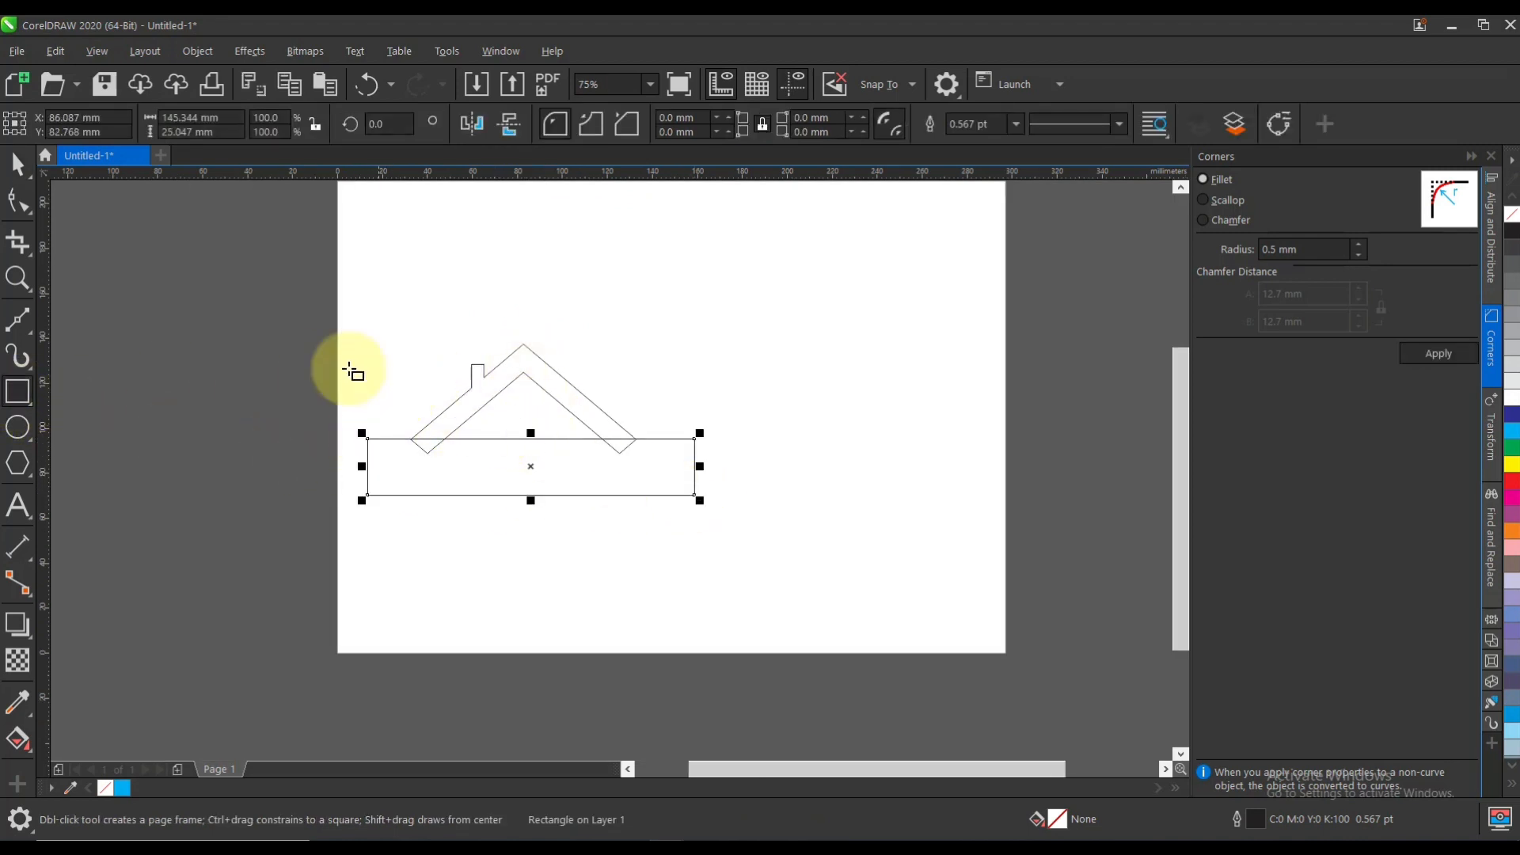
{"action": "left_click", "coordinate": [17, 162]}
{"action": "left_click", "coordinate": [600, 407], "text": "shift"}
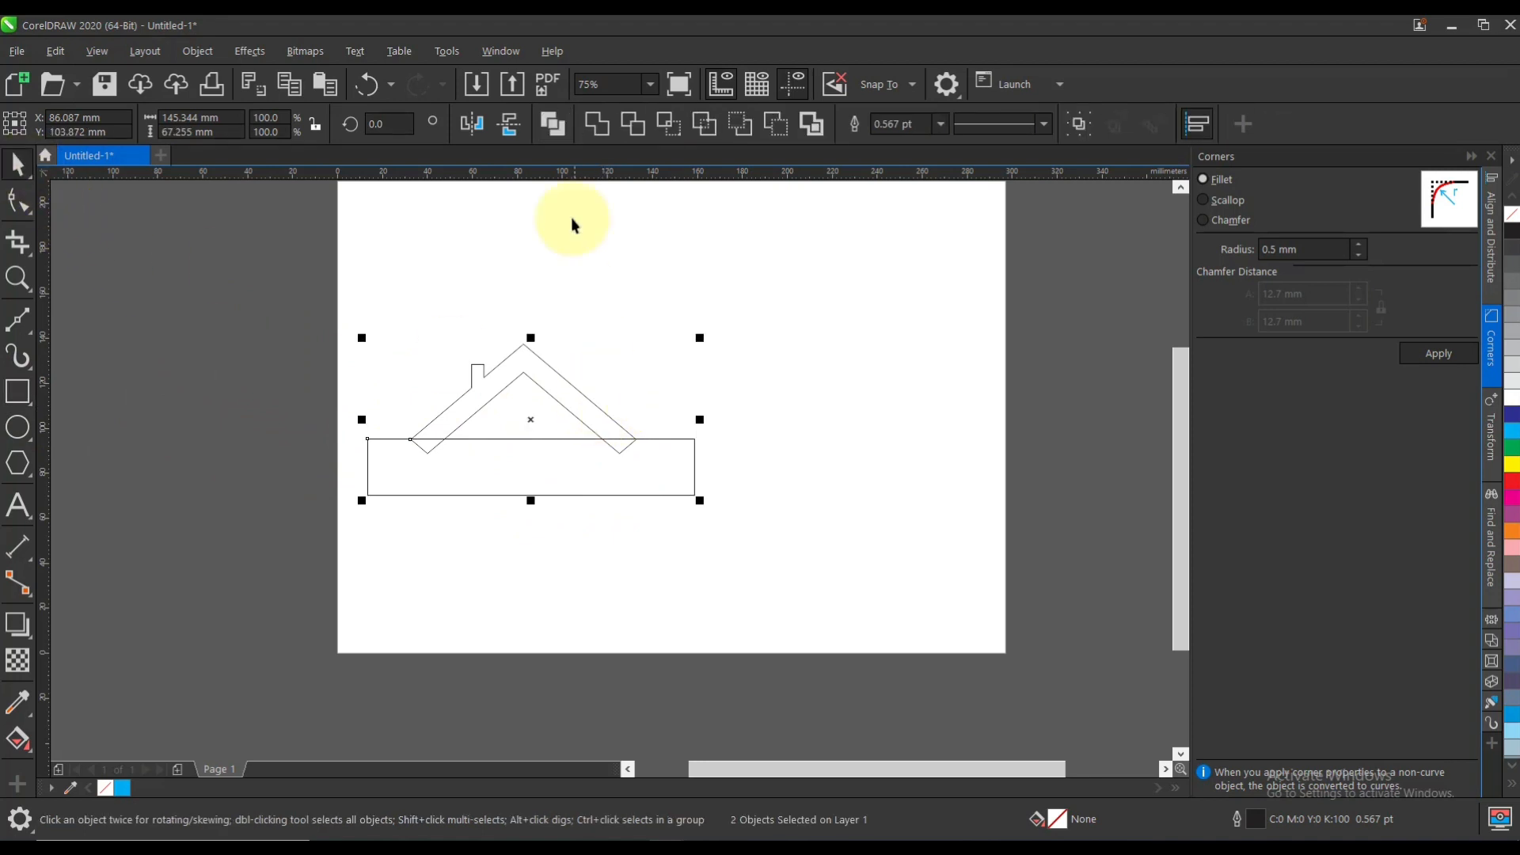
{"action": "left_click", "coordinate": [630, 123]}
{"action": "left_click", "coordinate": [673, 300]}
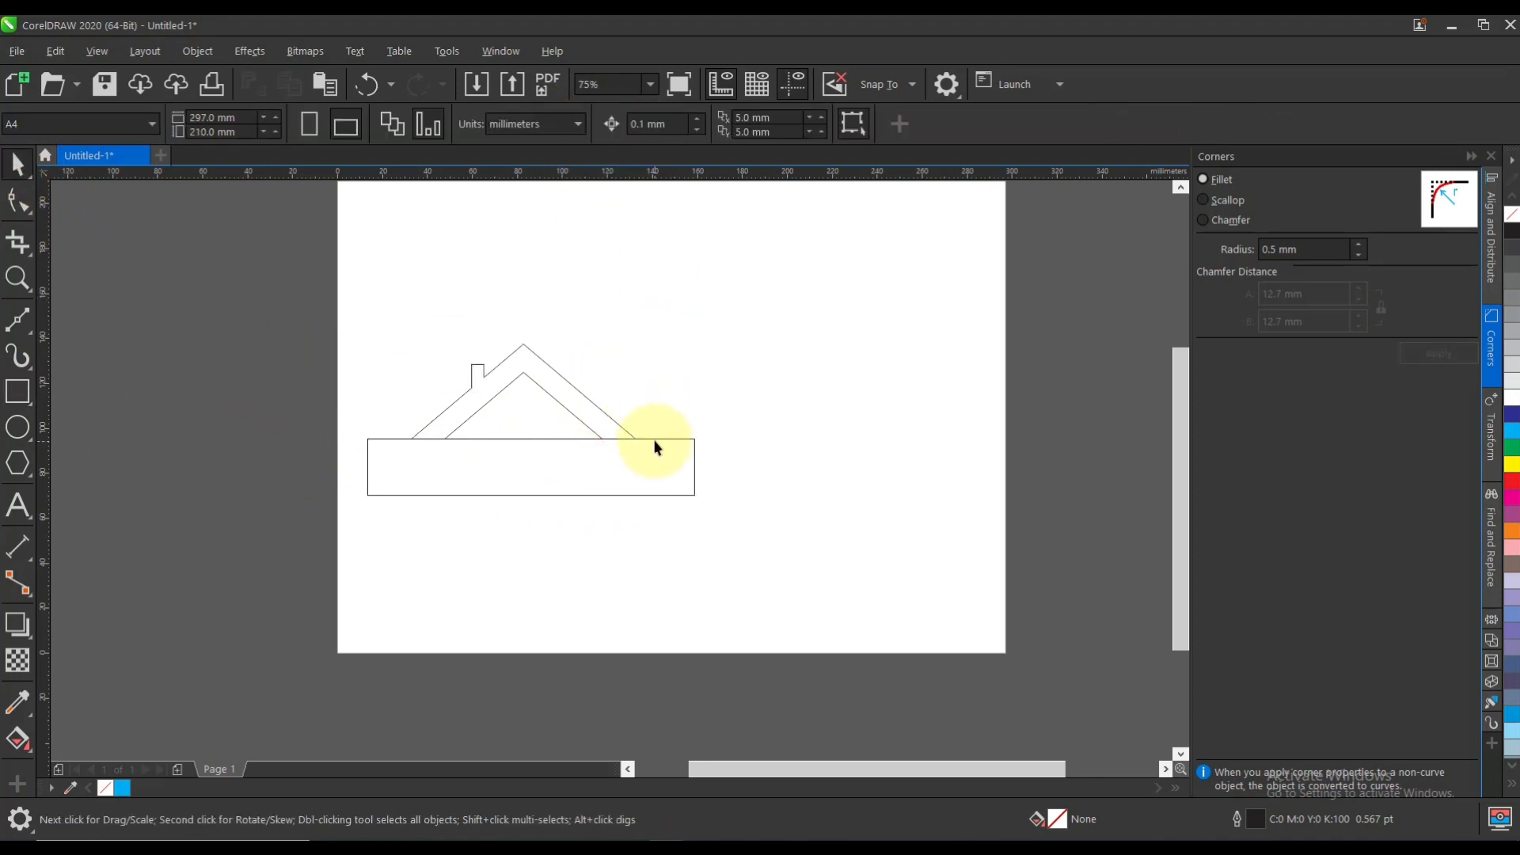
Step: Reposition the rectangle over the roof's right slope, about 30 mm tall, with its bottom aligned to the roof's base
{"action": "left_click_drag", "start_coordinate": [654, 441], "coordinate": [849, 373]}
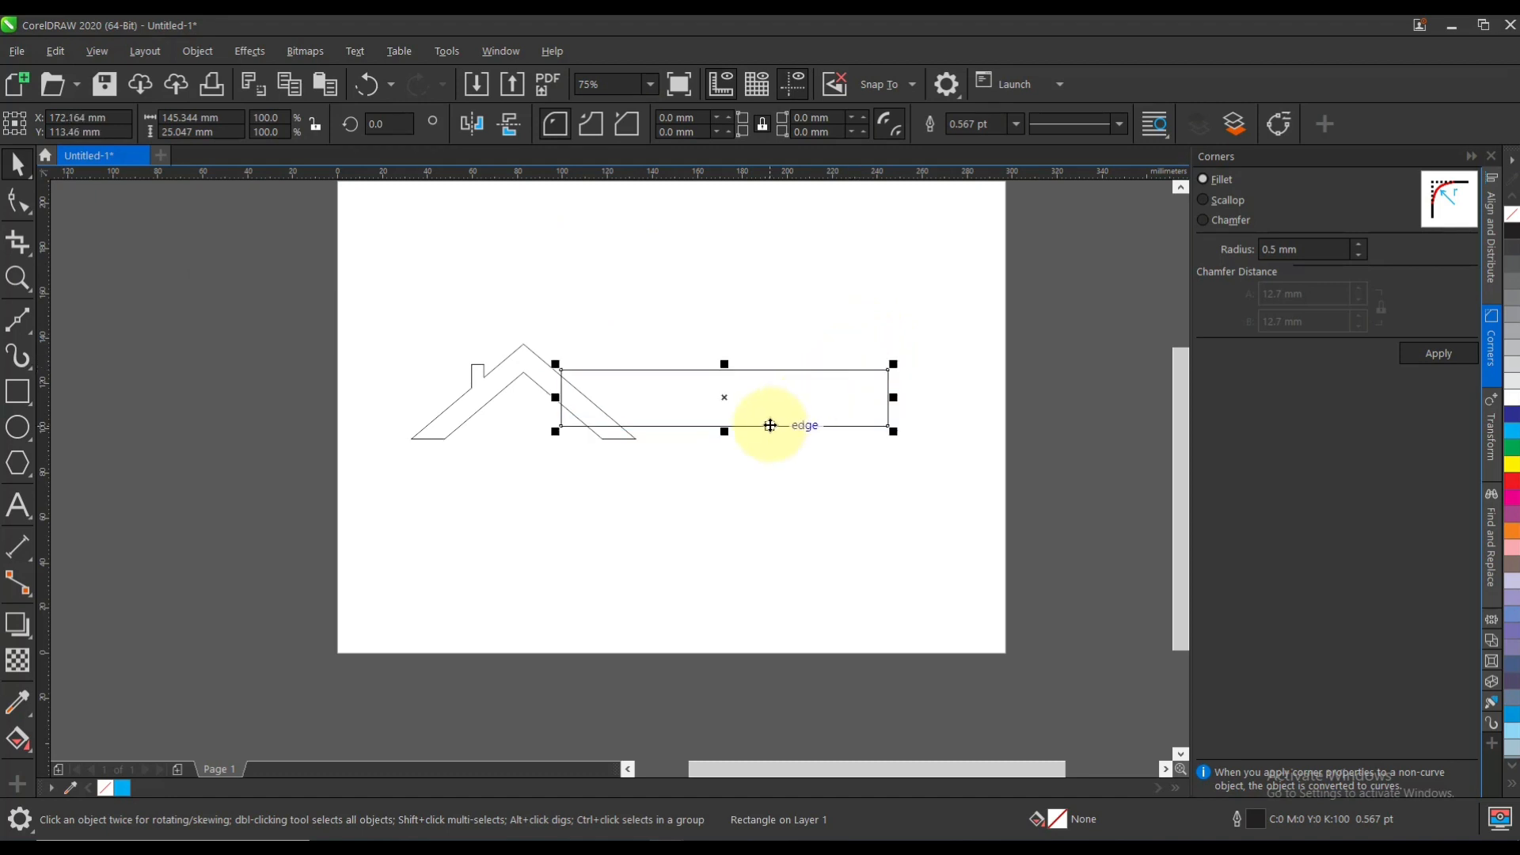
{"action": "left_click_drag", "start_coordinate": [724, 428], "coordinate": [726, 438]}
{"action": "key", "text": "ctrl+z"}
{"action": "scroll", "coordinate": [696, 438], "scroll_direction": "up", "scroll_amount": 2}
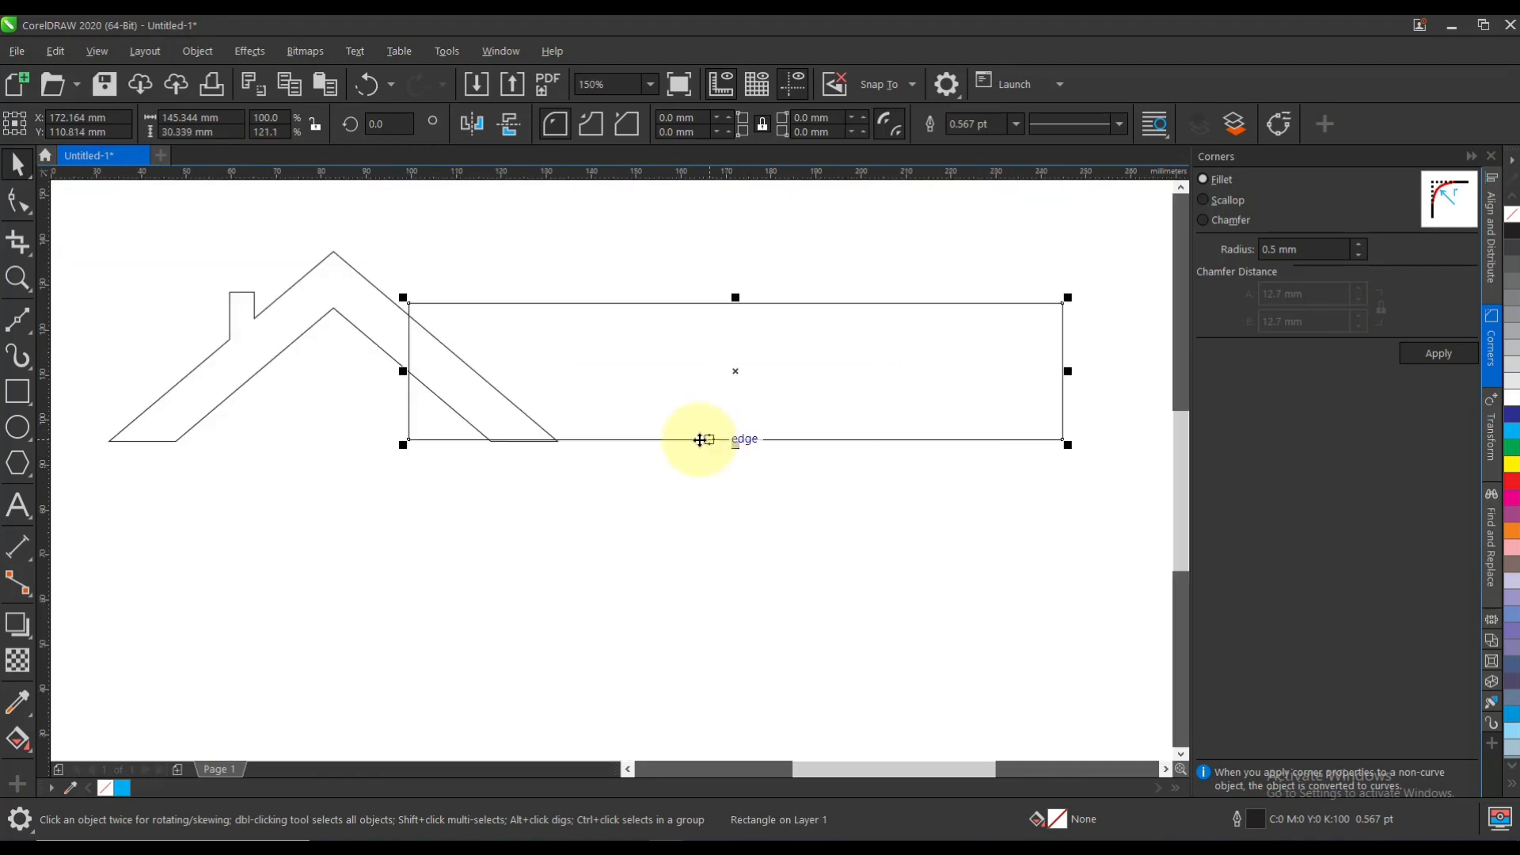
{"action": "left_click", "coordinate": [363, 275], "text": "shift"}
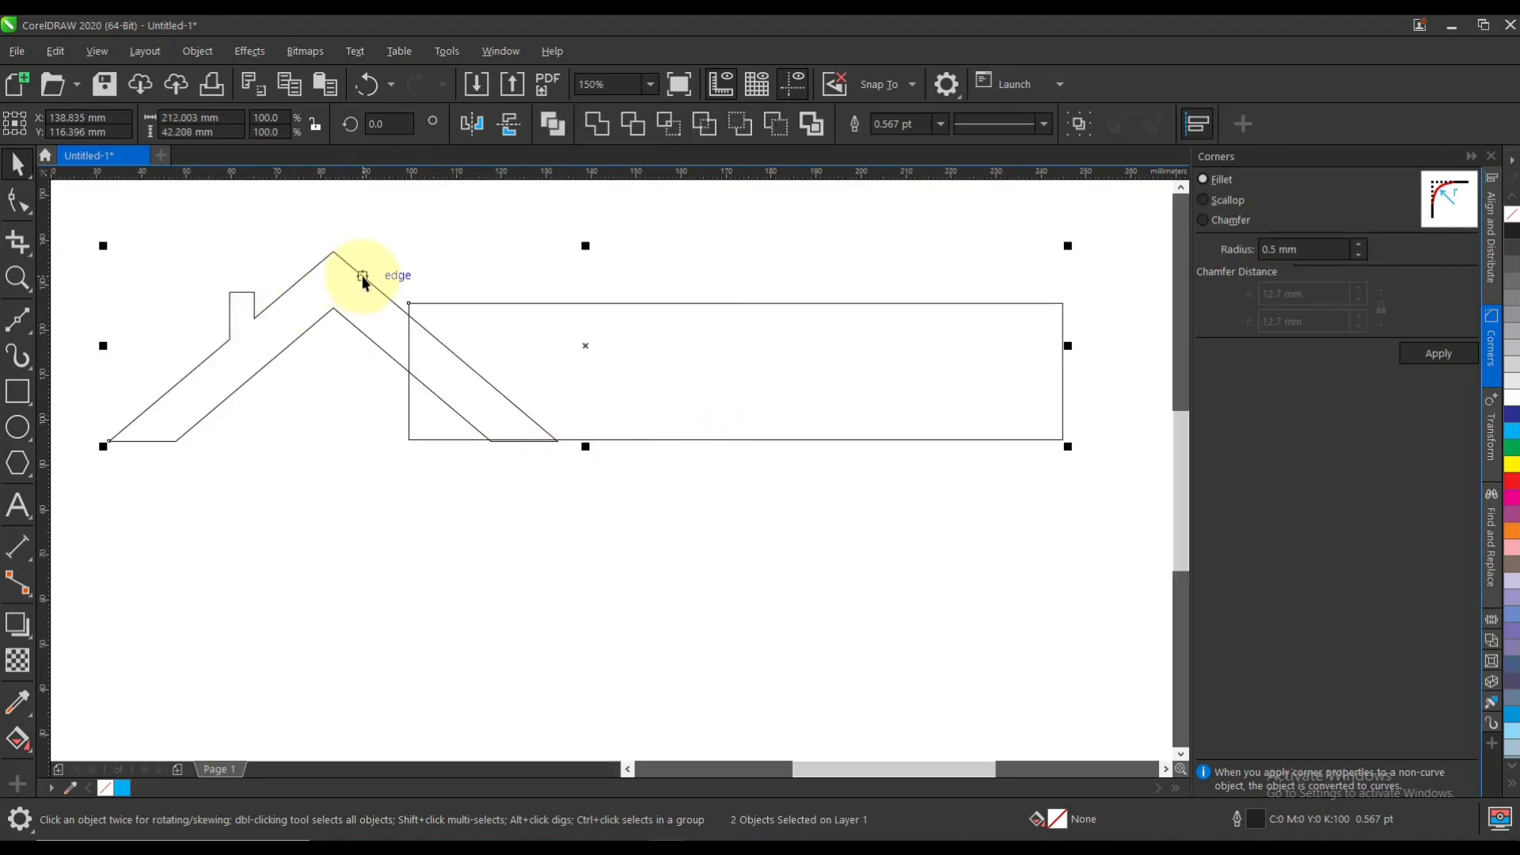
{"action": "left_click", "coordinate": [673, 481]}
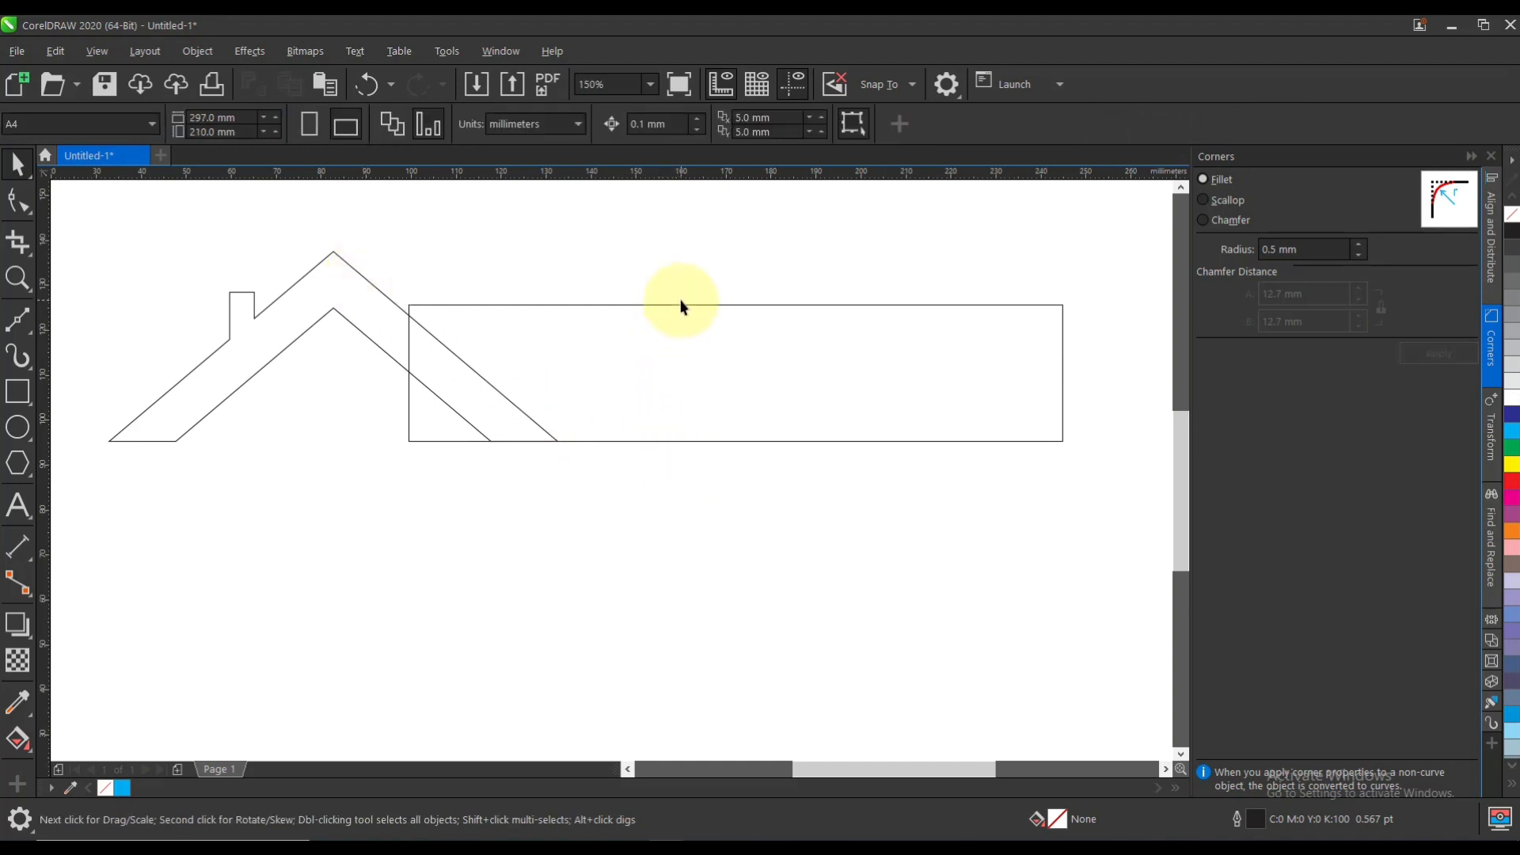
Step: Stretch the rectangle upward and to the left to about 155 mm wide and 38 mm tall
{"action": "left_click", "coordinate": [740, 305]}
{"action": "left_click_drag", "start_coordinate": [740, 293], "coordinate": [748, 258]}
{"action": "left_click_drag", "start_coordinate": [403, 348], "coordinate": [365, 349]}
{"action": "left_click_drag", "start_coordinate": [719, 258], "coordinate": [716, 268]}
Step: Convert the rectangle to curves and slant its left edge parallel to the roof's right slope, leaving a narrow gap
{"action": "key", "text": "ctrl+q"}
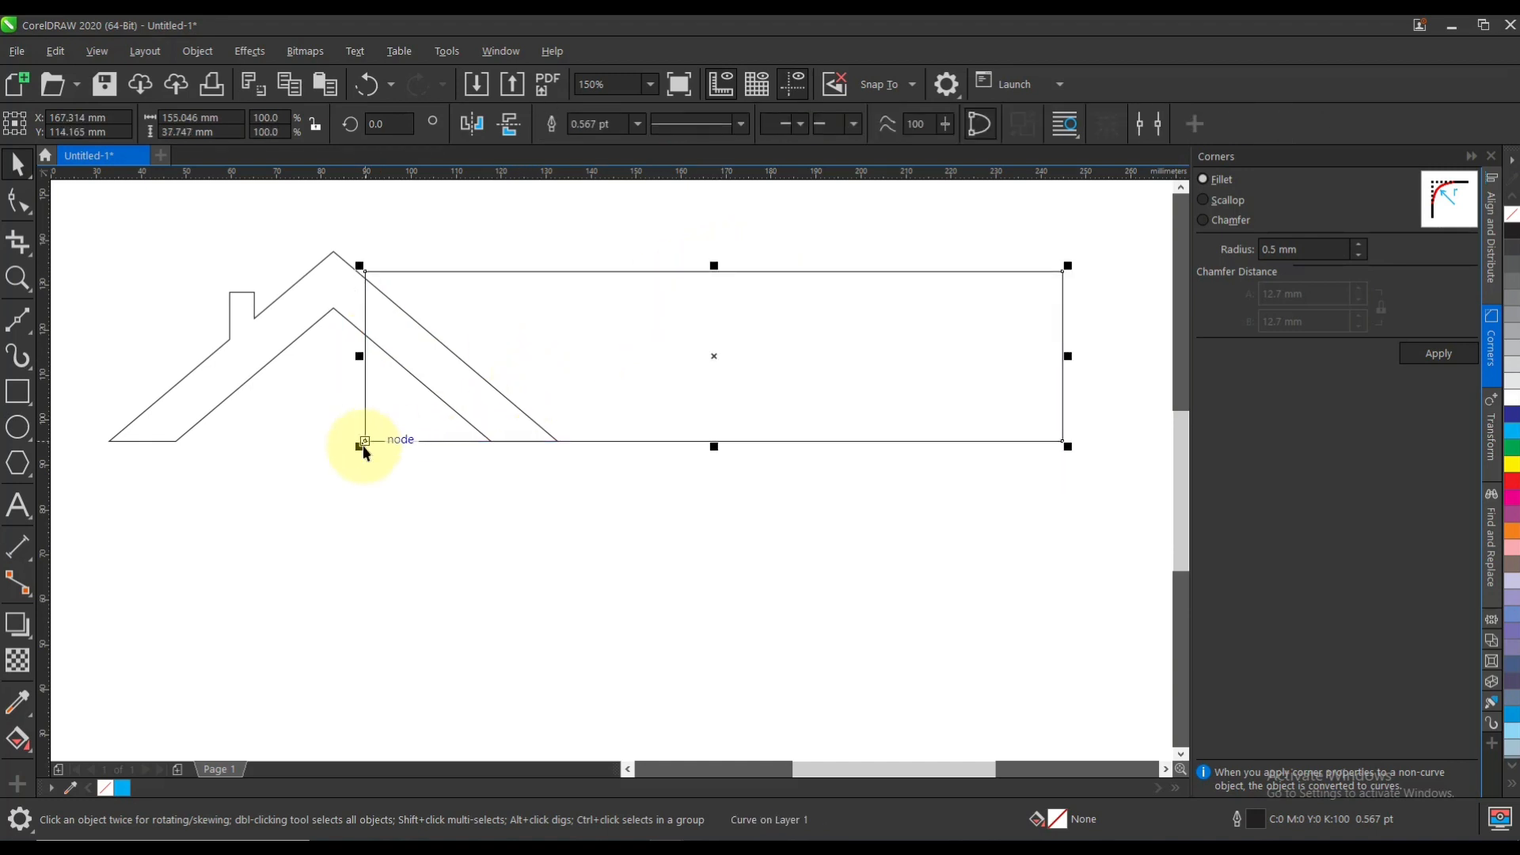
{"action": "key", "text": "F10"}
{"action": "left_click_drag", "start_coordinate": [364, 442], "coordinate": [571, 442]}
{"action": "scroll", "coordinate": [356, 271], "scroll_direction": "up", "scroll_amount": 2}
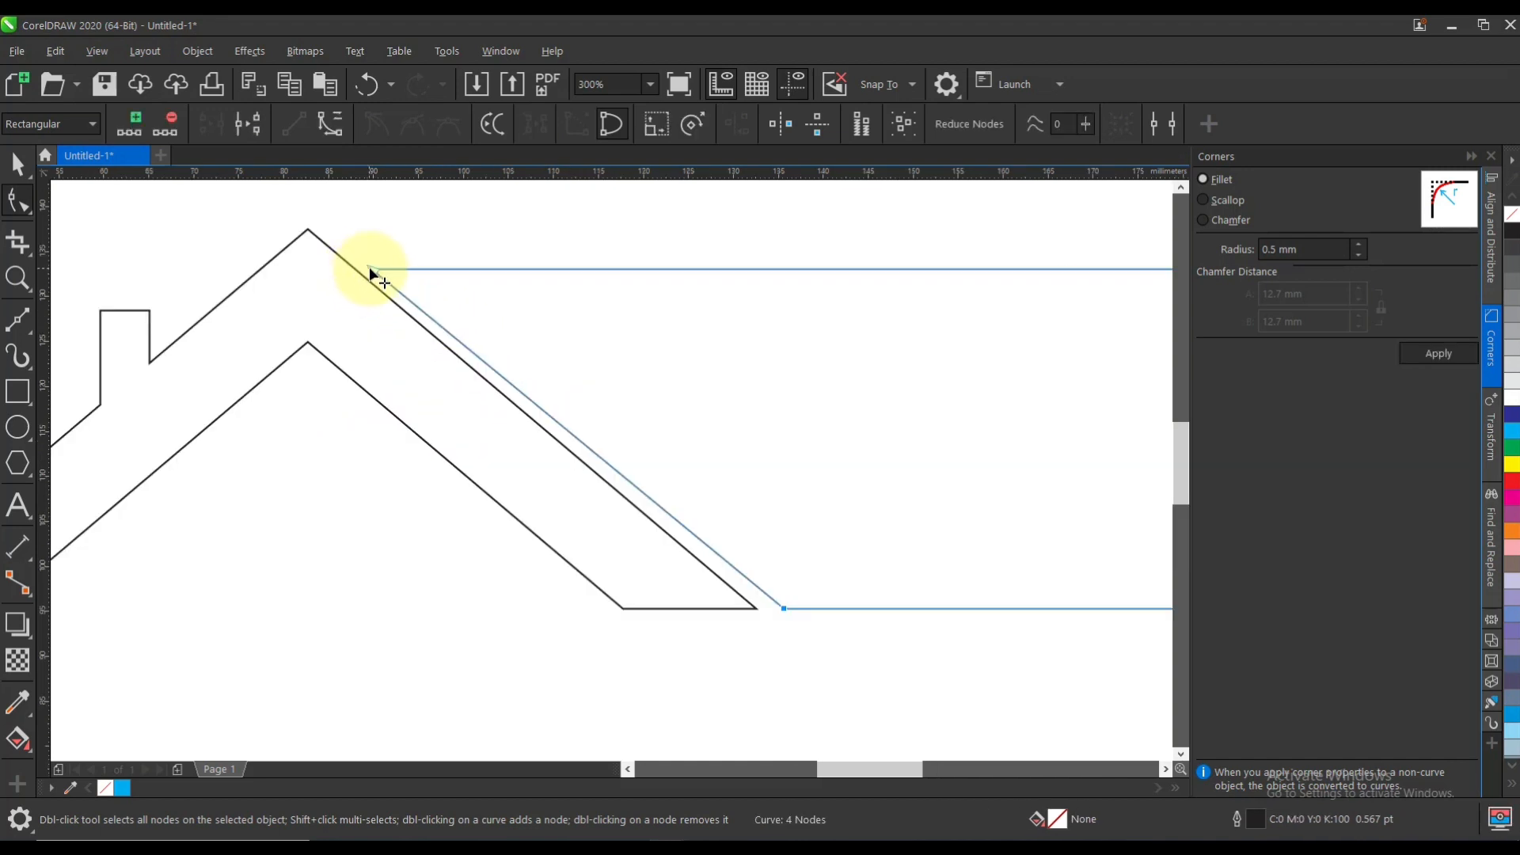
{"action": "left_click_drag", "start_coordinate": [388, 268], "coordinate": [388, 269]}
{"action": "scroll", "coordinate": [503, 464], "scroll_direction": "down", "scroll_amount": 2}
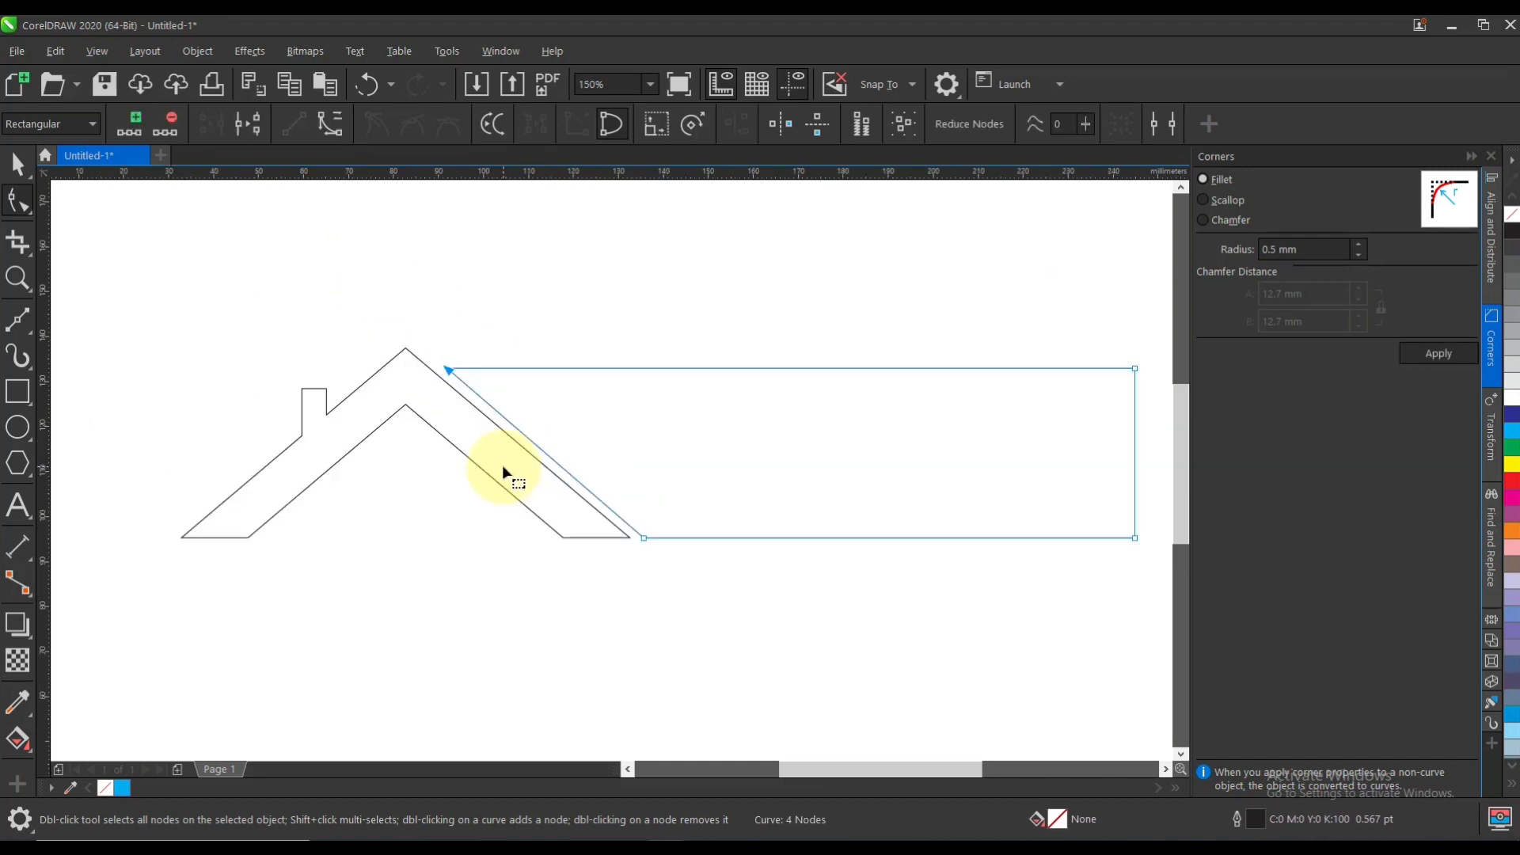
{"action": "scroll", "coordinate": [516, 393], "scroll_direction": "down", "scroll_amount": 2}
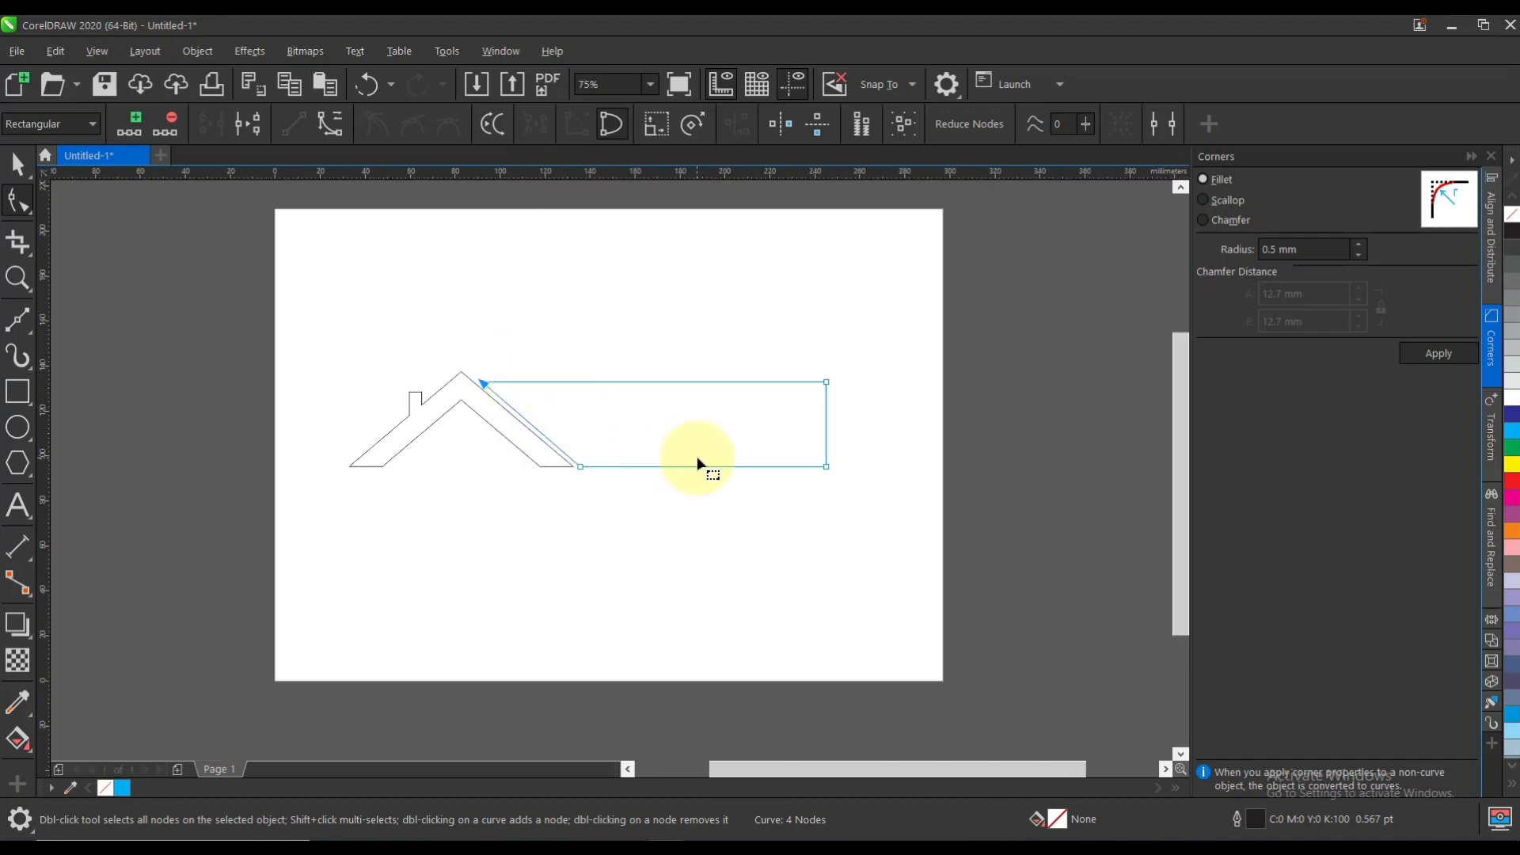
Step: Draw a square about 27 mm wide over the slanted bar's bottom edge and rotate it 45 degrees
{"action": "left_click", "coordinate": [18, 391]}
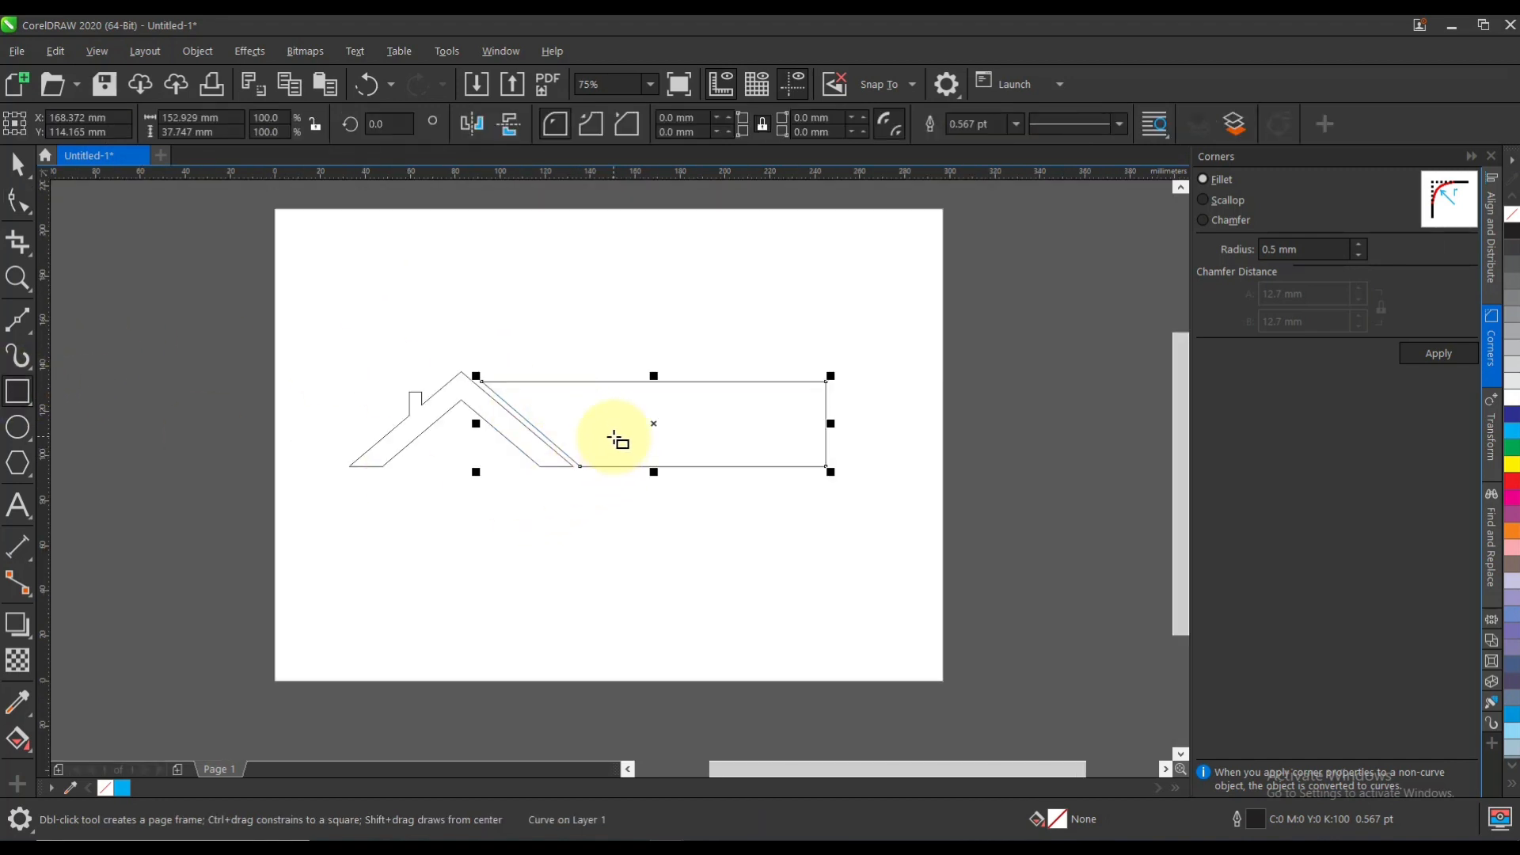
{"action": "left_click_drag", "start_coordinate": [612, 429], "coordinate": [673, 491]}
{"action": "left_click", "coordinate": [18, 164]}
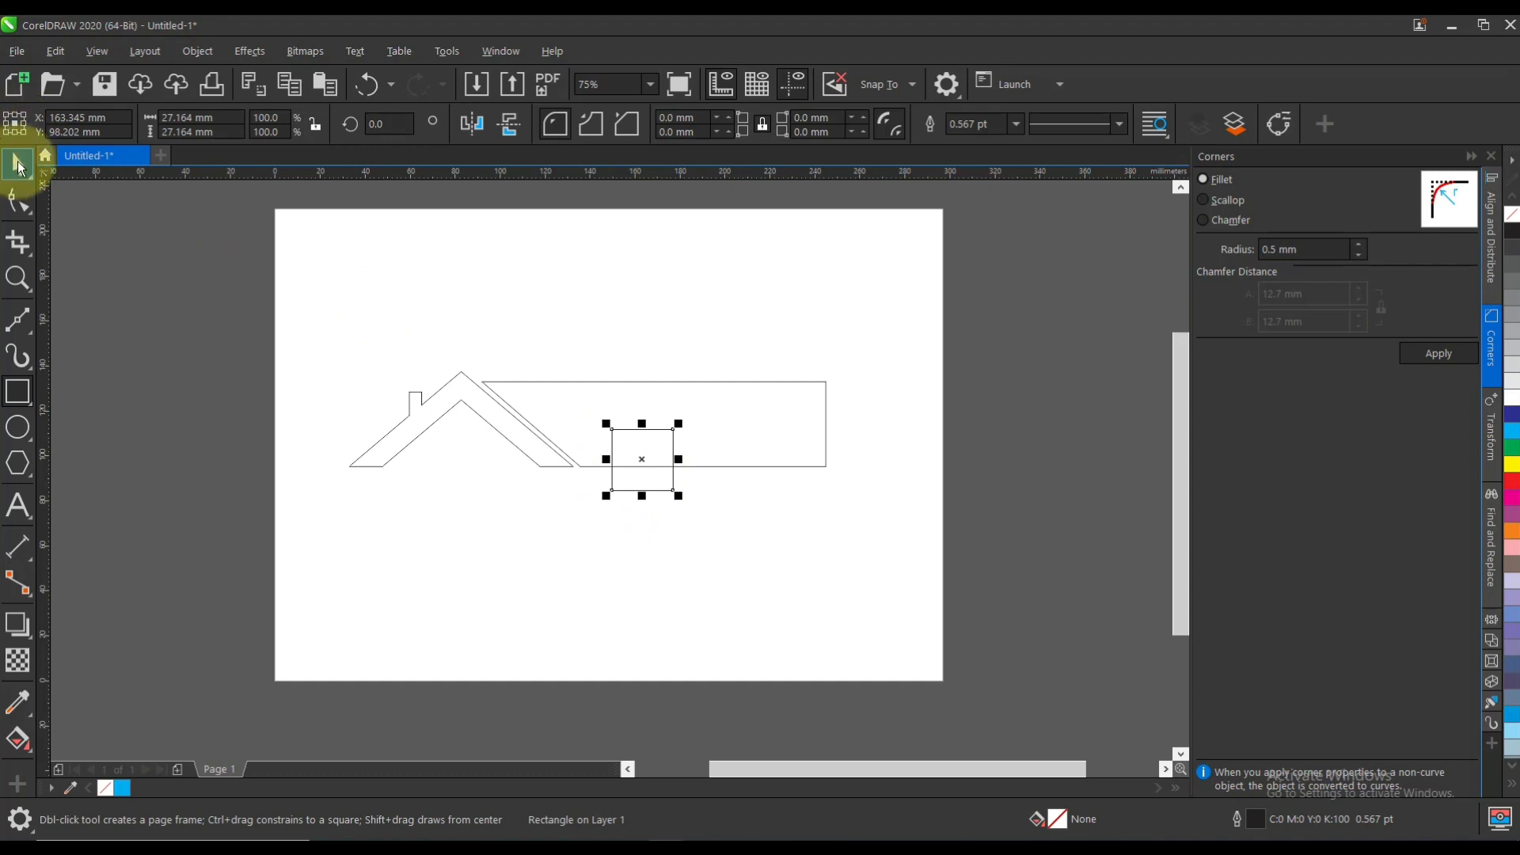
{"action": "left_click", "coordinate": [389, 123]}
{"action": "type", "text": "4"}
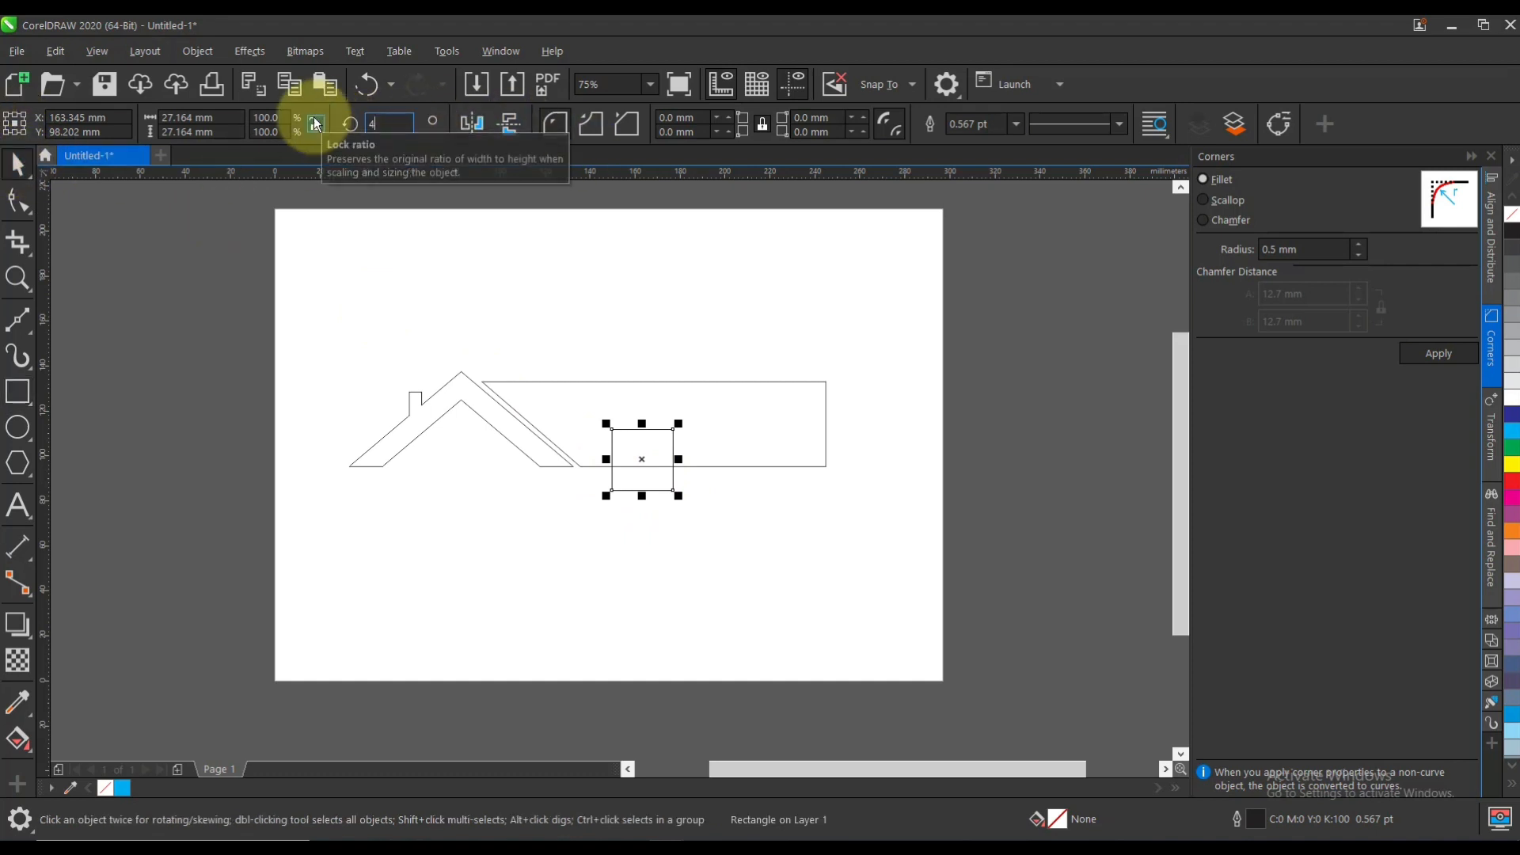
{"action": "type", "text": "5"}
{"action": "key", "text": "Return"}
Step: Stretch the small diamond to about 42 mm tall and center it vertically on the slanted bar's bottom edge
{"action": "key", "text": "z"}
{"action": "left_click_drag", "start_coordinate": [539, 338], "coordinate": [734, 577]}
{"action": "left_click", "coordinate": [809, 543]}
{"action": "left_click_drag", "start_coordinate": [728, 479], "coordinate": [719, 489]}
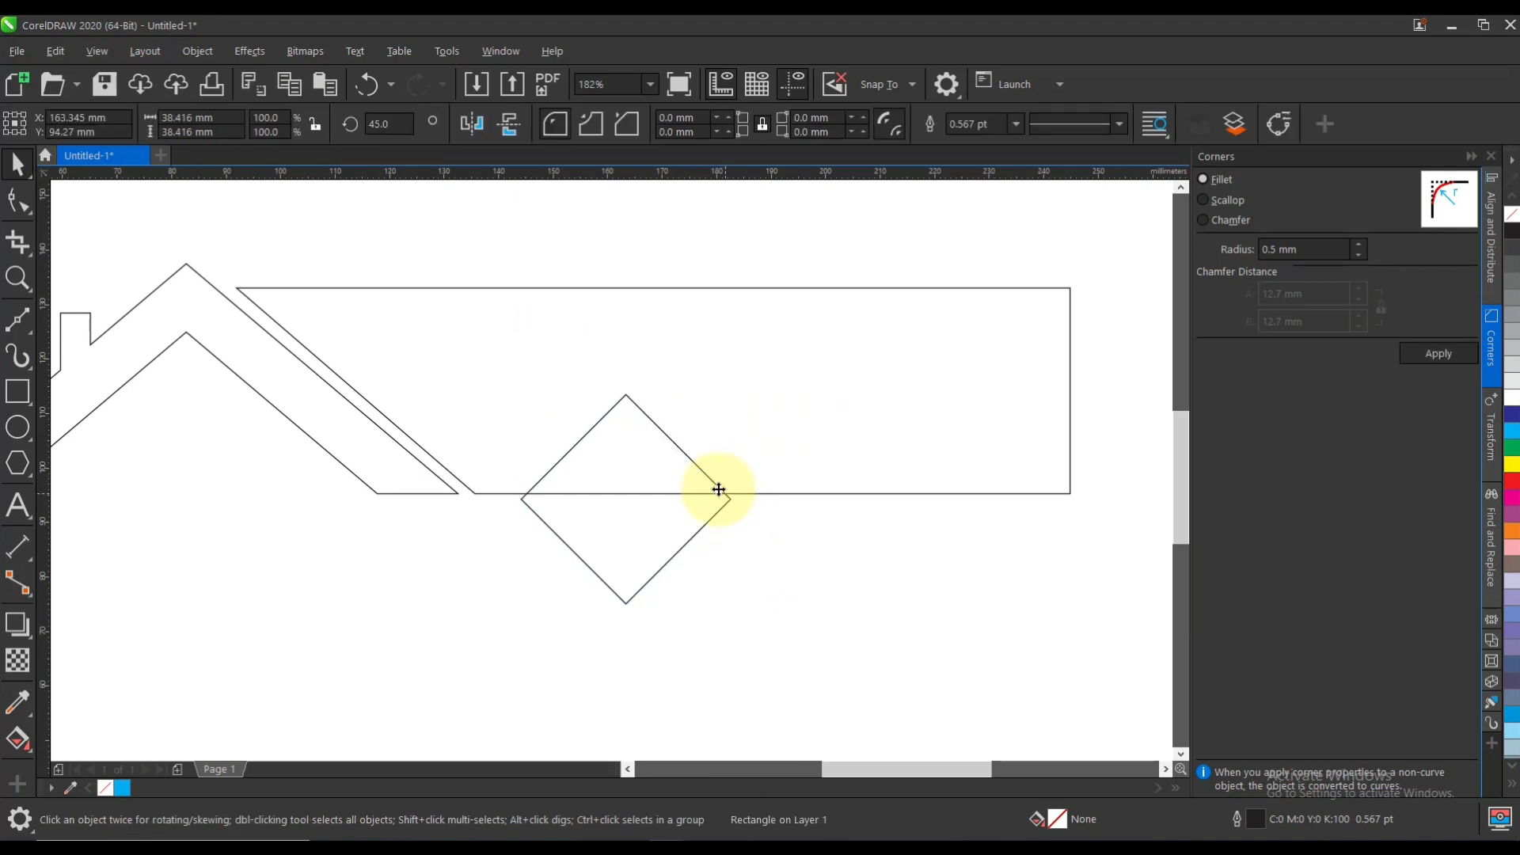
{"action": "left_click", "coordinate": [718, 489]}
{"action": "left_click_drag", "start_coordinate": [627, 387], "coordinate": [627, 374]}
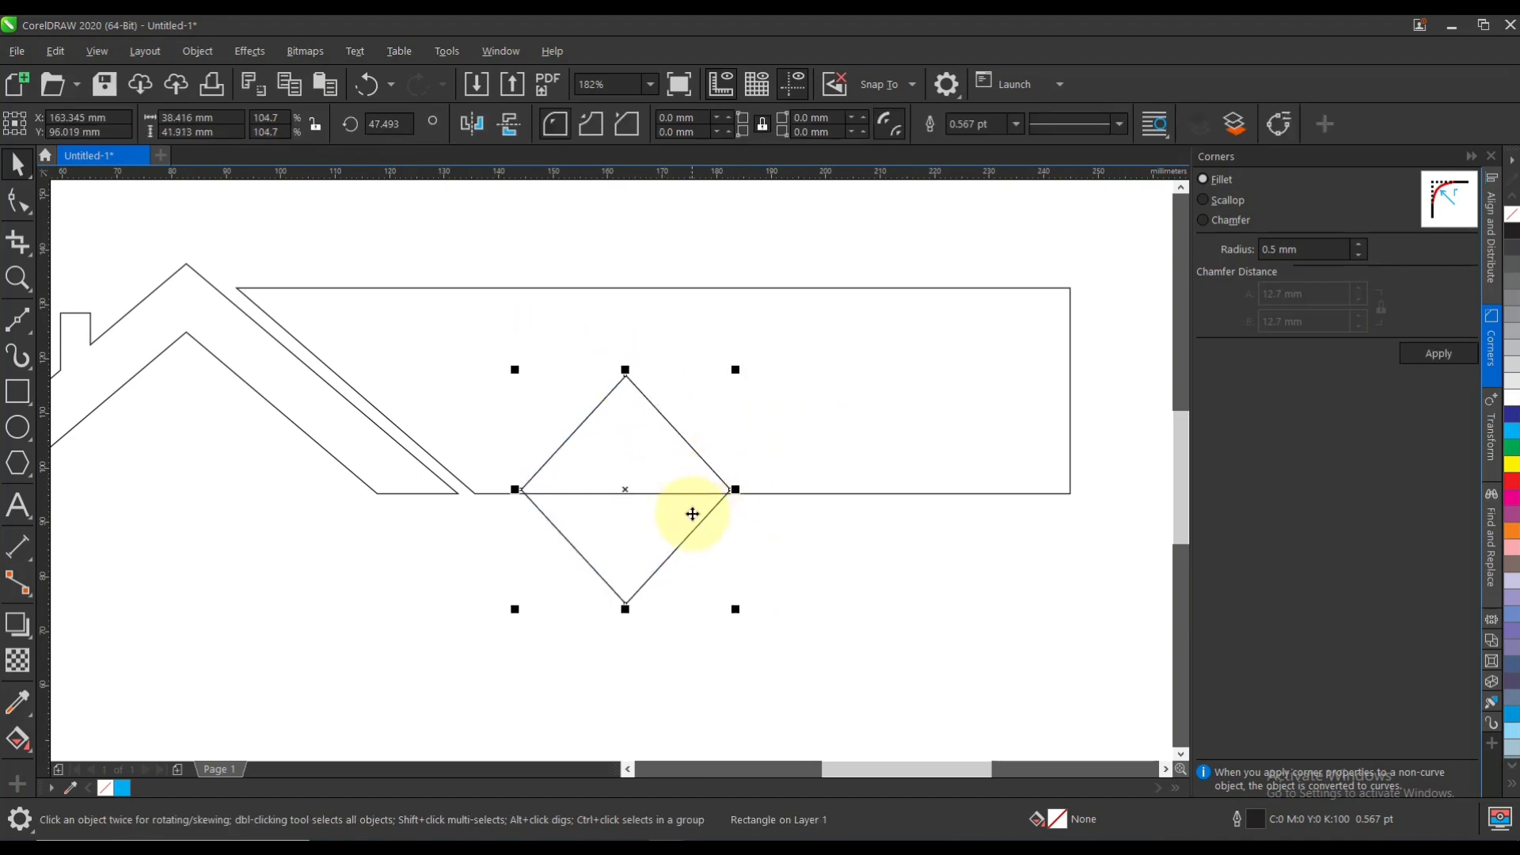
{"action": "left_click_drag", "start_coordinate": [705, 525], "coordinate": [708, 532]}
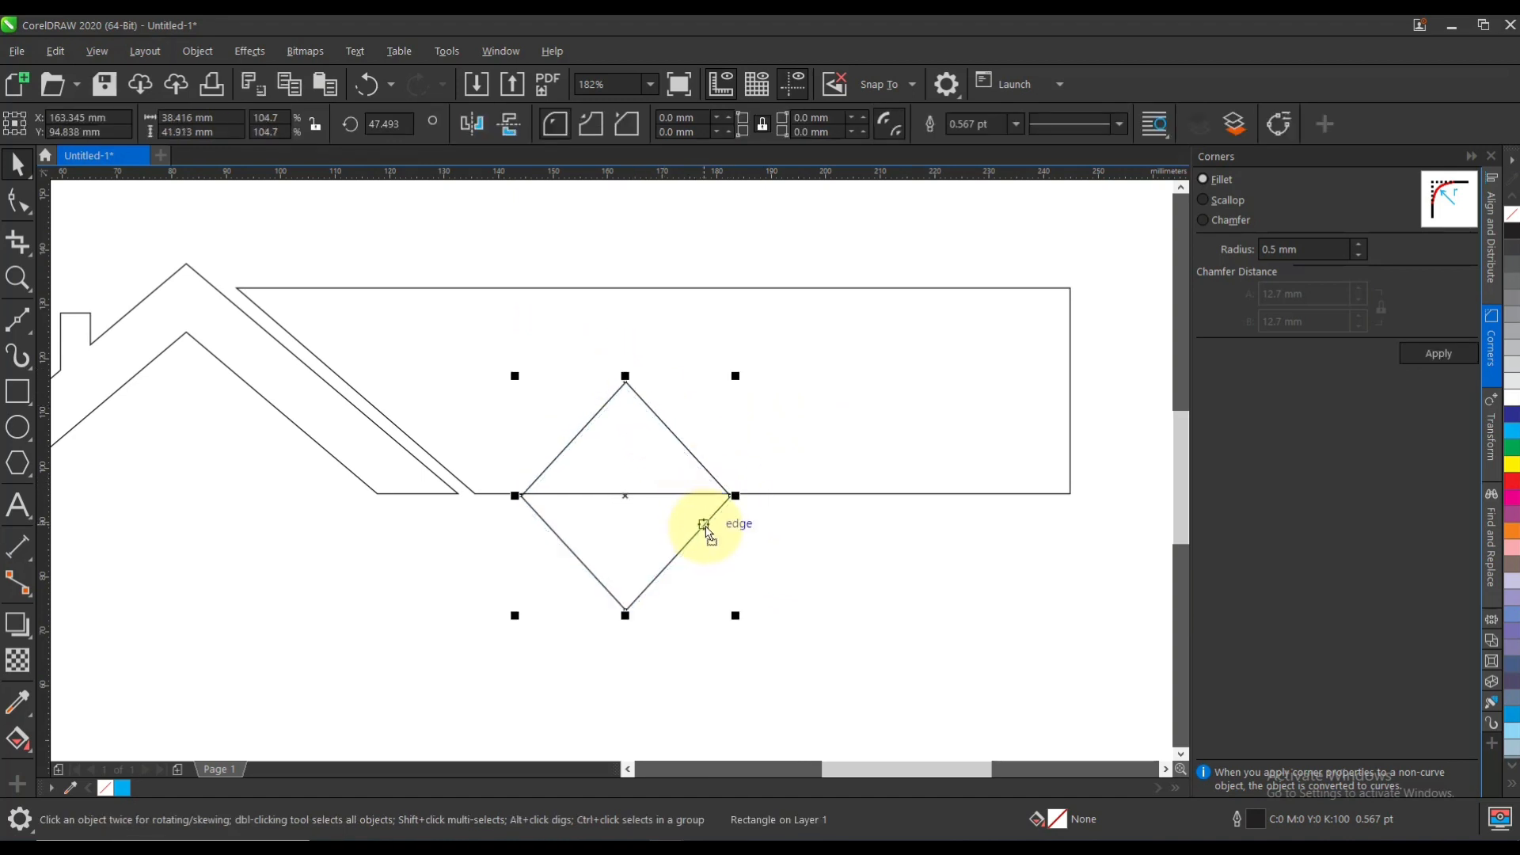
Step: Enlarge the diamond proportionally to about 47 mm by 51 mm and center it on the slanted bar's bottom edge
{"action": "left_click", "coordinate": [758, 495]}
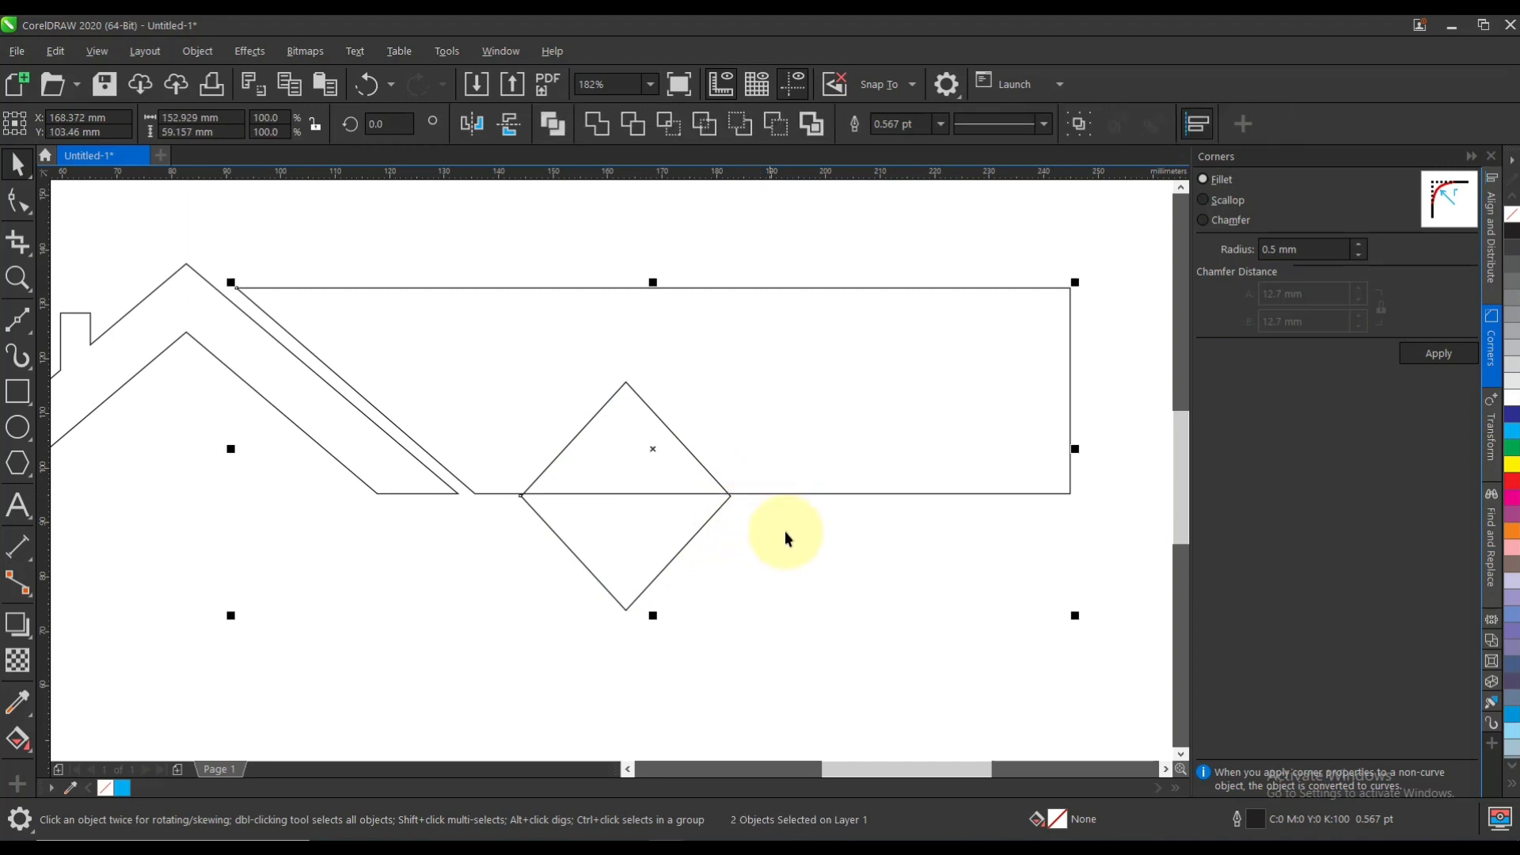
{"action": "left_click", "coordinate": [722, 515]}
{"action": "left_click", "coordinate": [721, 507]}
{"action": "left_click_drag", "start_coordinate": [736, 373], "coordinate": [782, 323]}
{"action": "left_click_drag", "start_coordinate": [735, 515], "coordinate": [729, 543]}
Step: Trim the slanted bar with the overlapping diamond to cut a peaked notch in its bottom edge
{"action": "scroll", "coordinate": [659, 529], "scroll_direction": "down", "scroll_amount": 2}
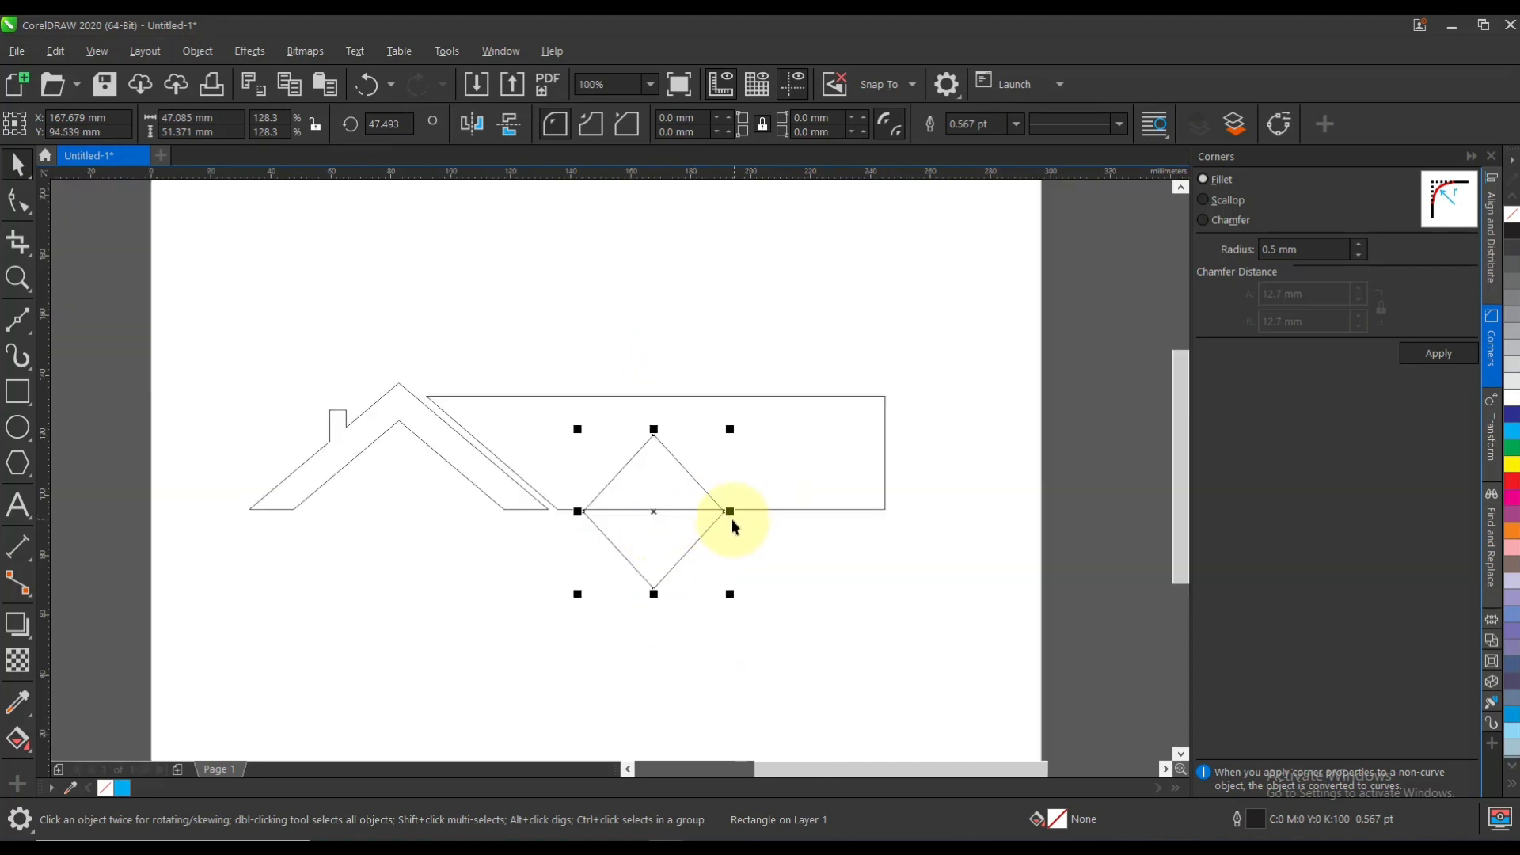
{"action": "scroll", "coordinate": [732, 519], "scroll_direction": "up", "scroll_amount": 2}
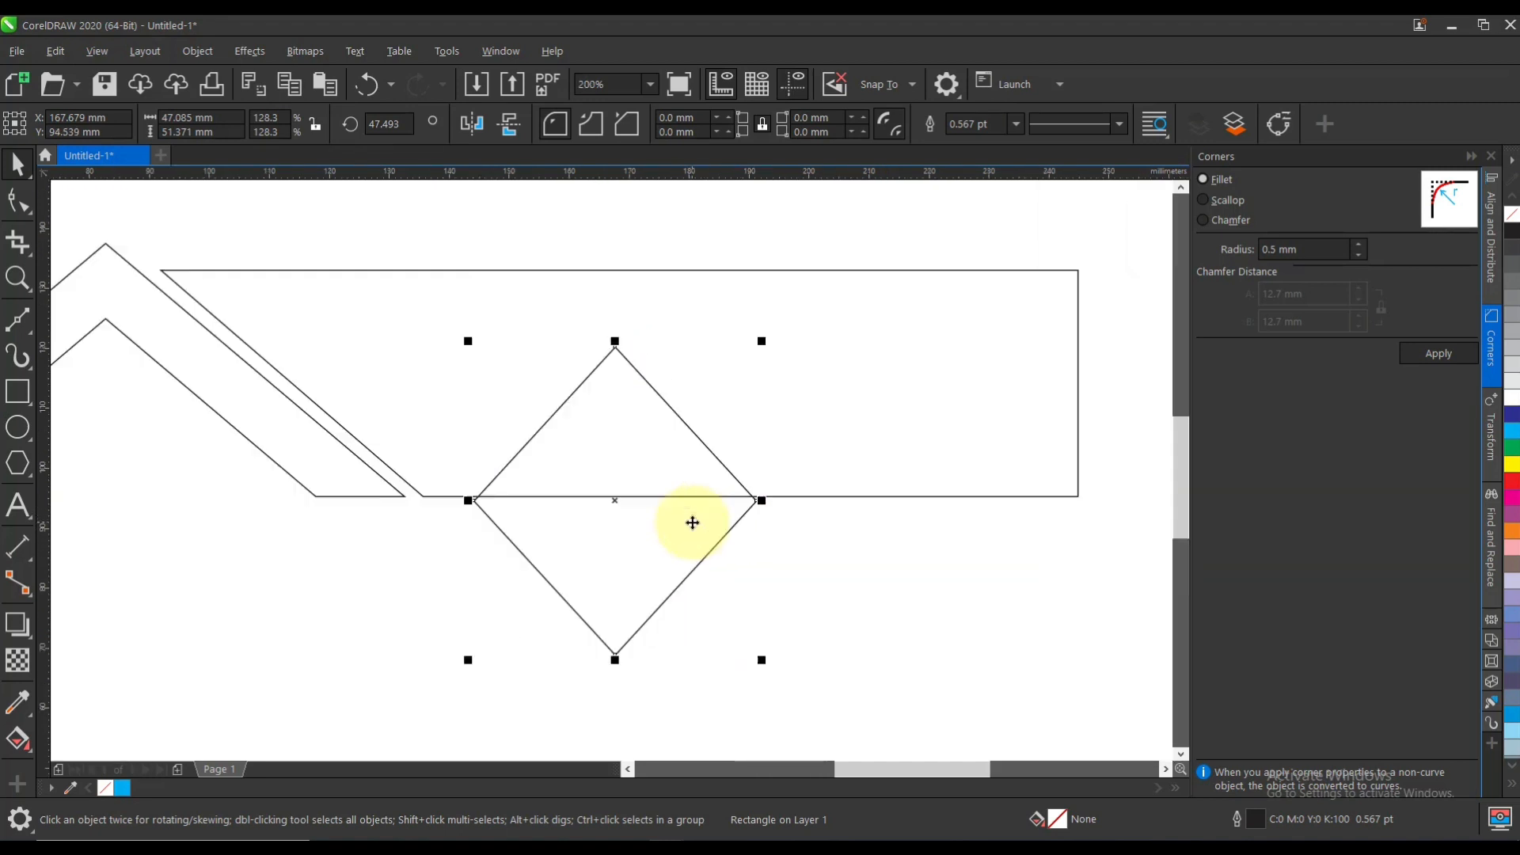
{"action": "left_click", "coordinate": [824, 496], "text": "shift"}
{"action": "left_click", "coordinate": [642, 129]}
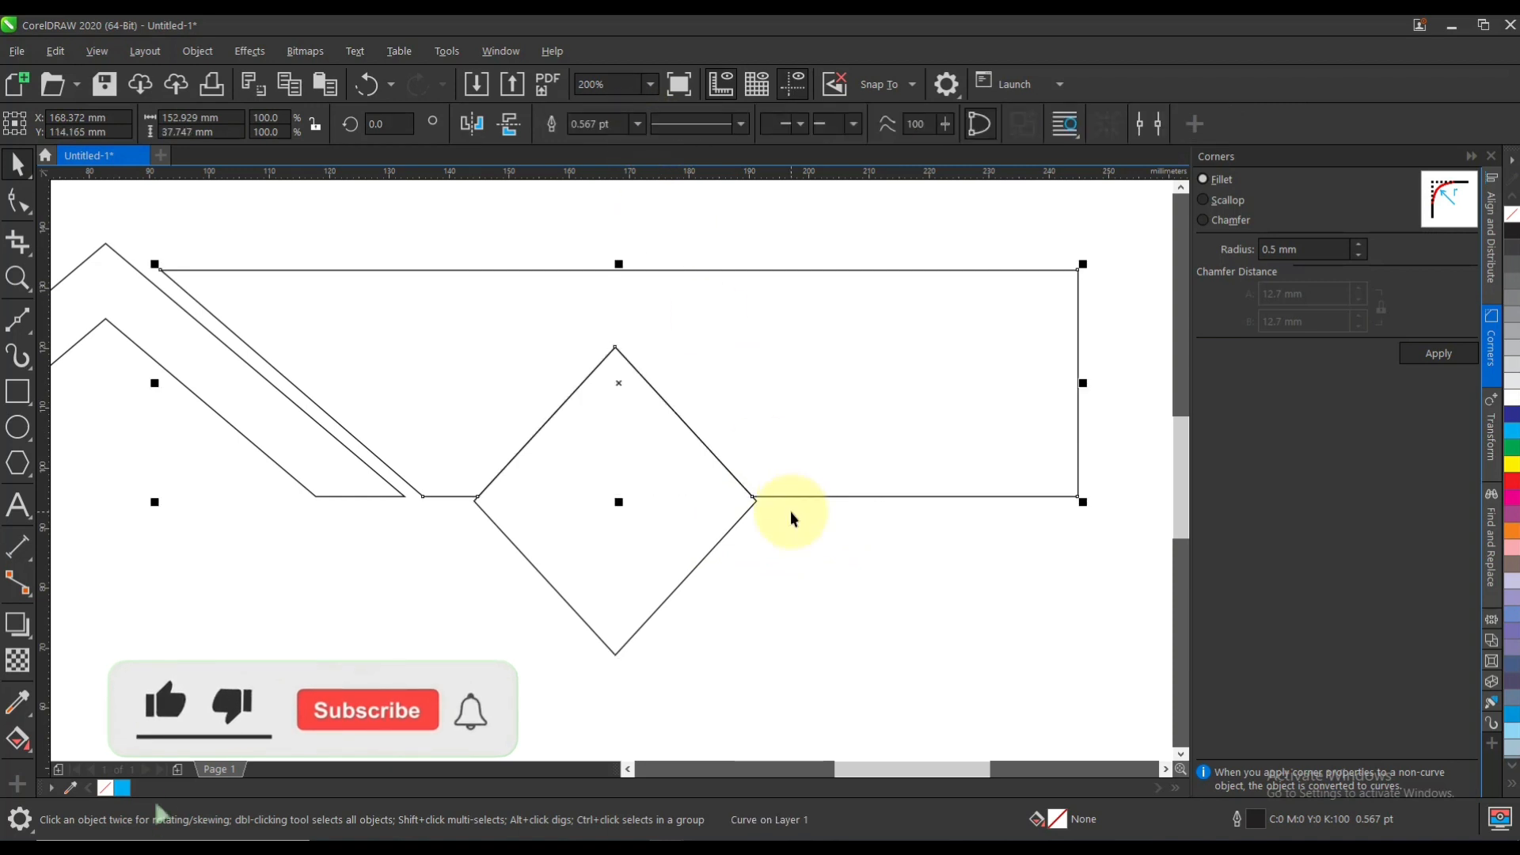
Step: Delete the diamond used to trim the right roof shape
{"action": "left_click", "coordinate": [787, 509]}
{"action": "left_click", "coordinate": [754, 501]}
{"action": "key", "text": "Delete"}
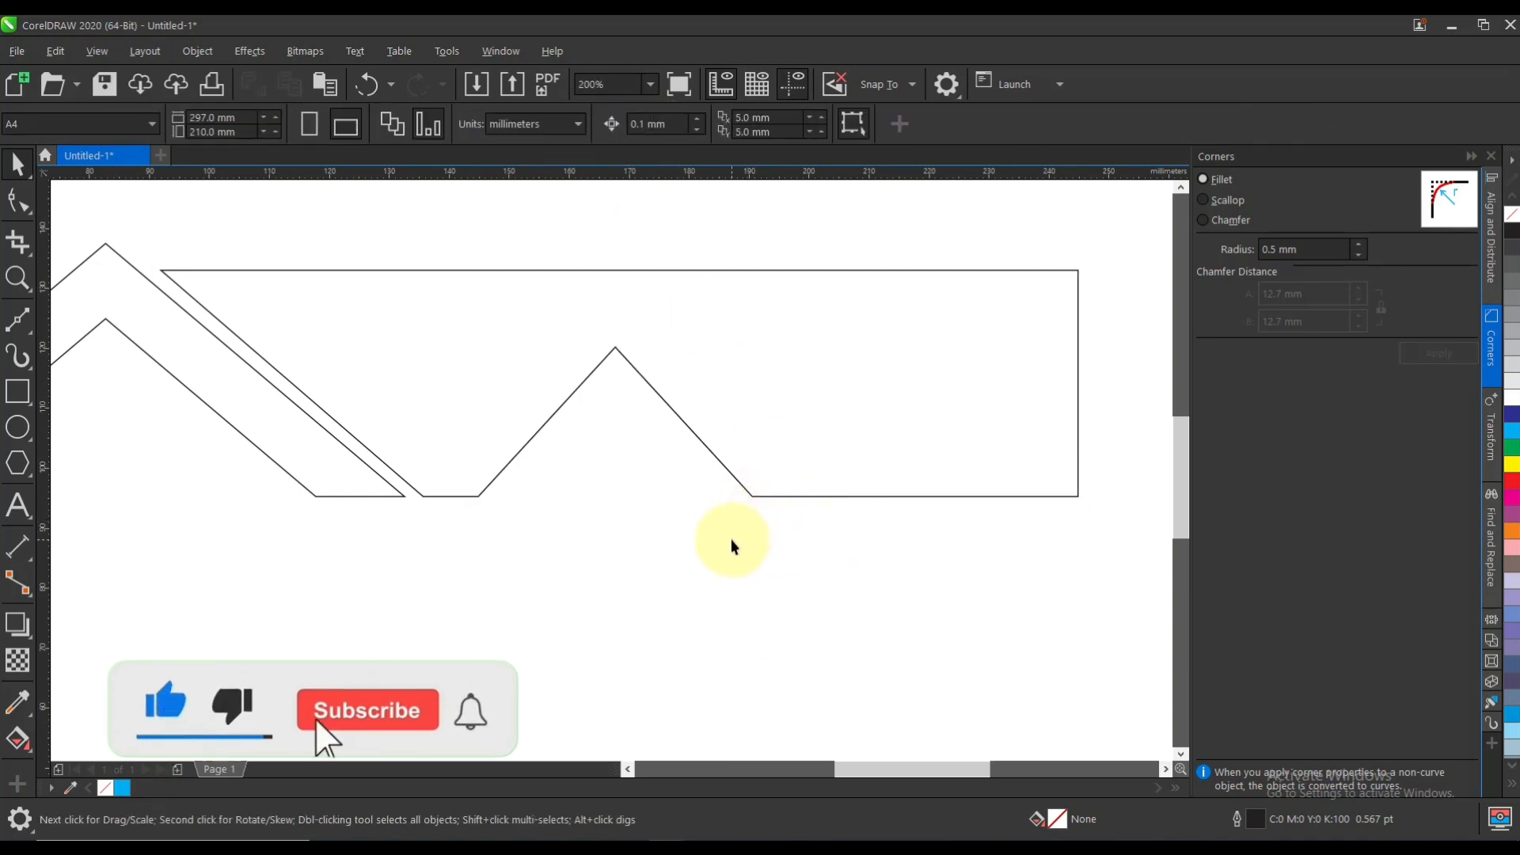
Step: Move the right roof shape's lower-right corner in toward the notch and its upper-right corner to just above the notch's peak
{"action": "key", "text": "F10"}
{"action": "left_click", "coordinate": [809, 496]}
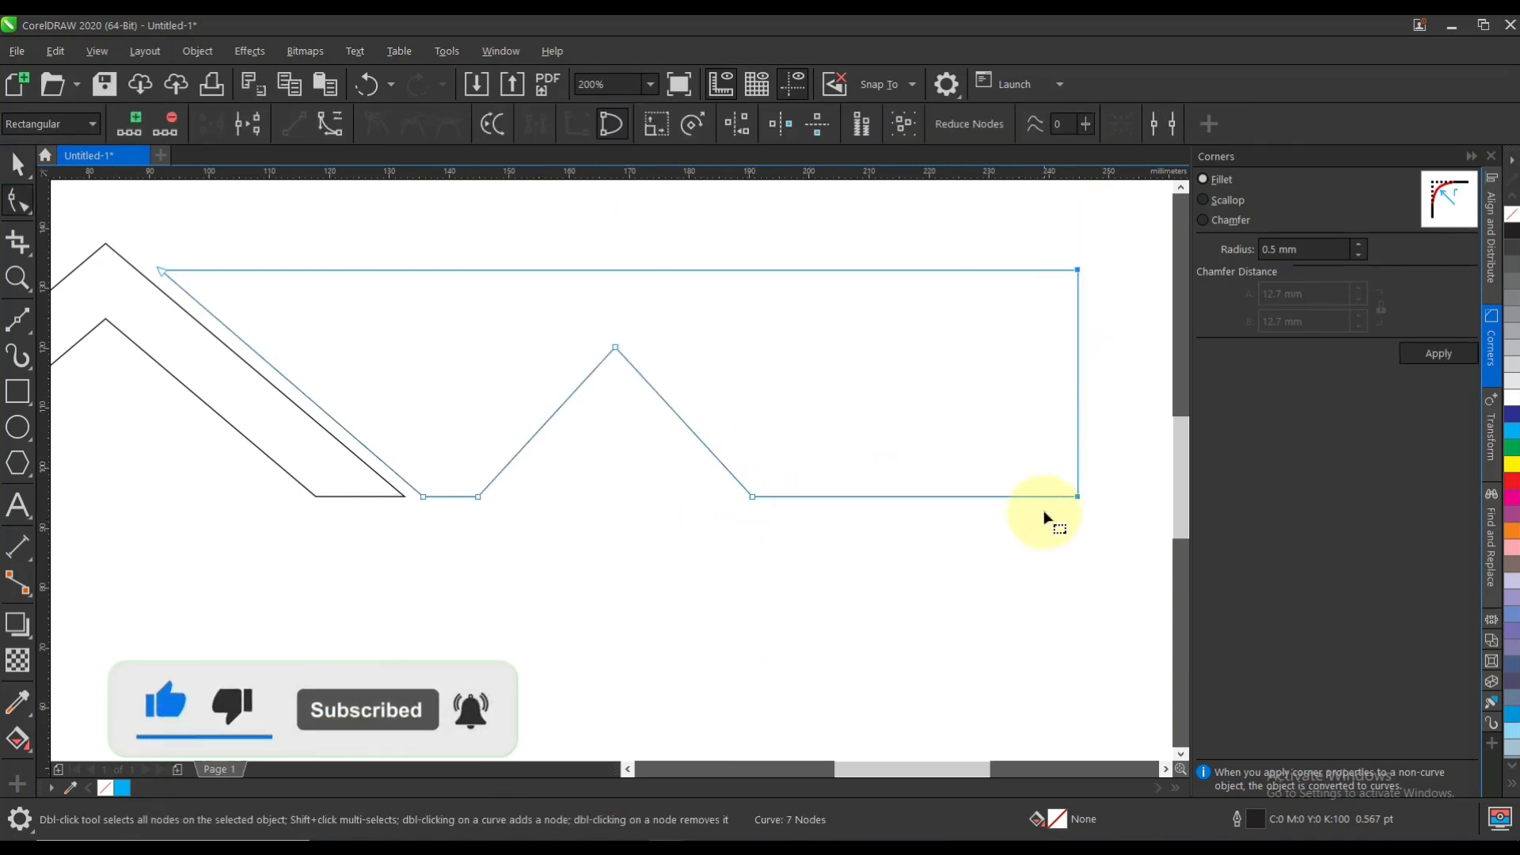
{"action": "left_click_drag", "start_coordinate": [1074, 502], "coordinate": [885, 492]}
{"action": "left_click_drag", "start_coordinate": [910, 248], "coordinate": [618, 304]}
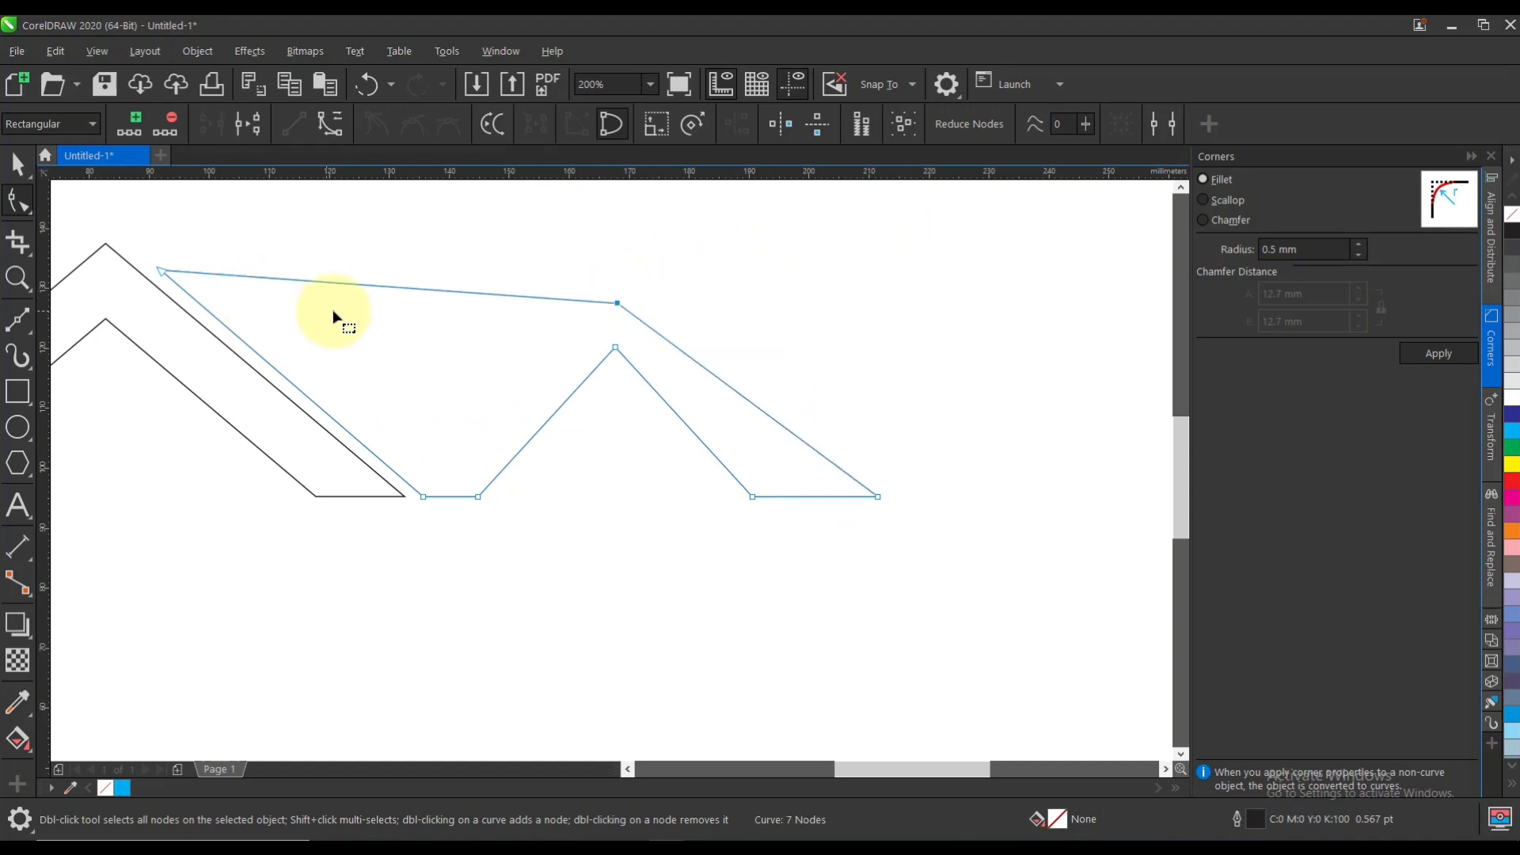
Step: Add a node on the right roof's top edge and one on its right slope, bend both edges inward, and extend the eave tip outward
{"action": "left_click_drag", "start_coordinate": [368, 283], "coordinate": [283, 350]}
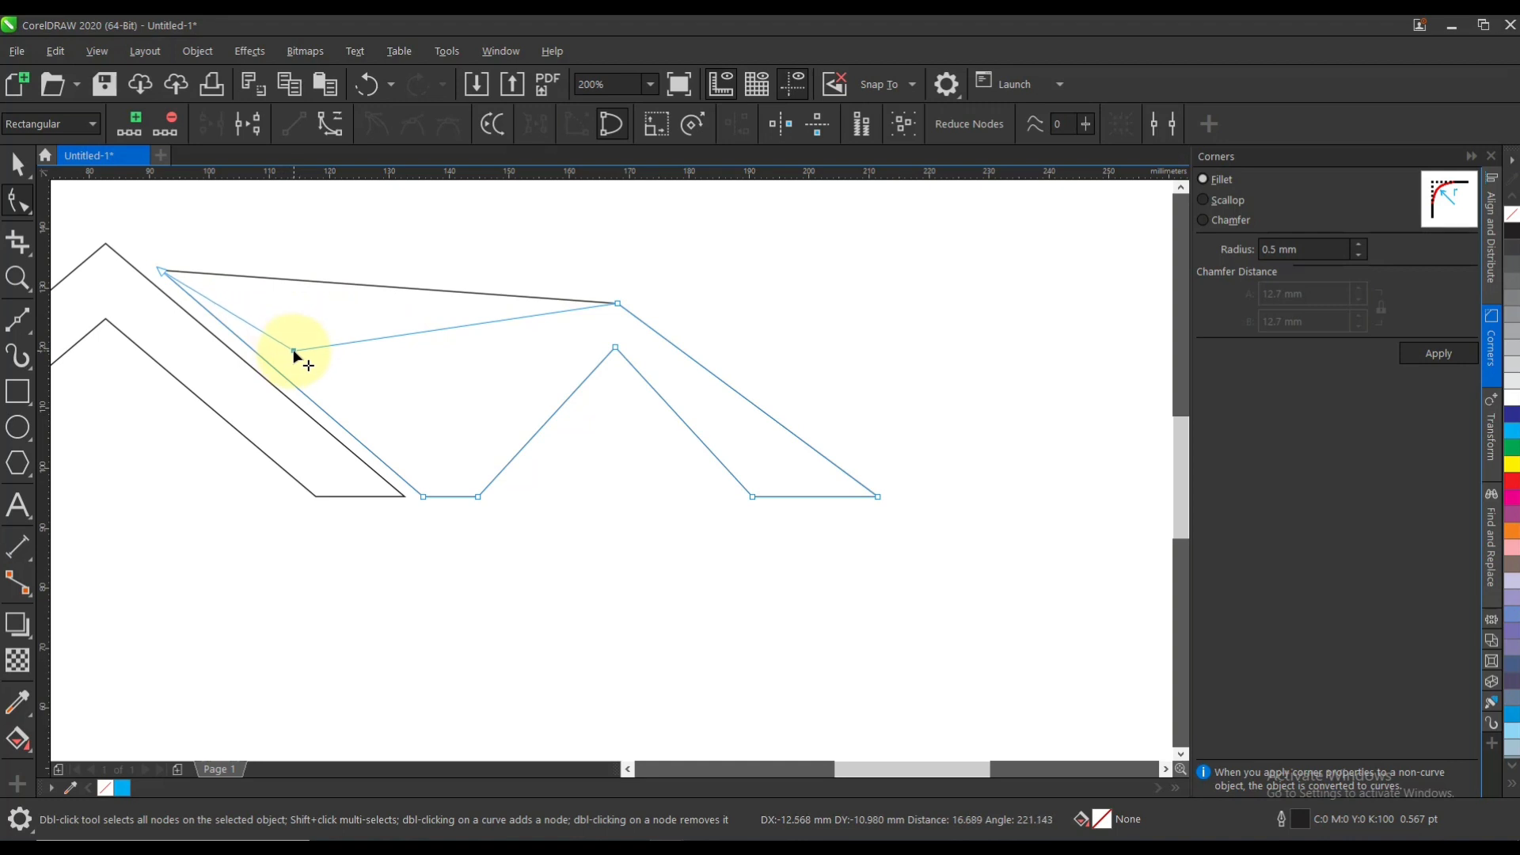
{"action": "left_click_drag", "start_coordinate": [293, 354], "coordinate": [293, 351]}
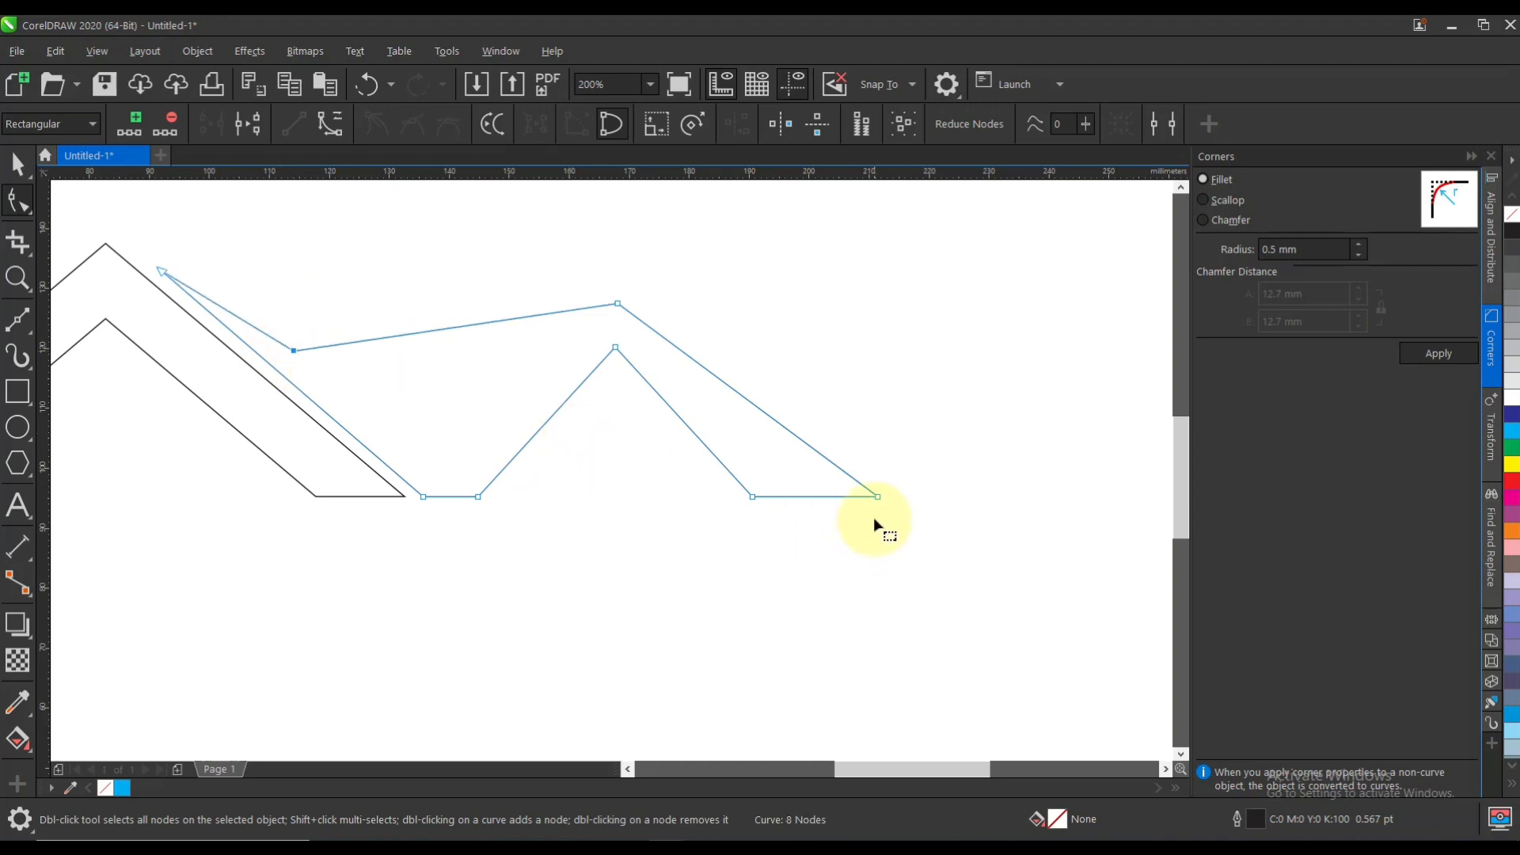
{"action": "left_click_drag", "start_coordinate": [807, 448], "coordinate": [749, 451]}
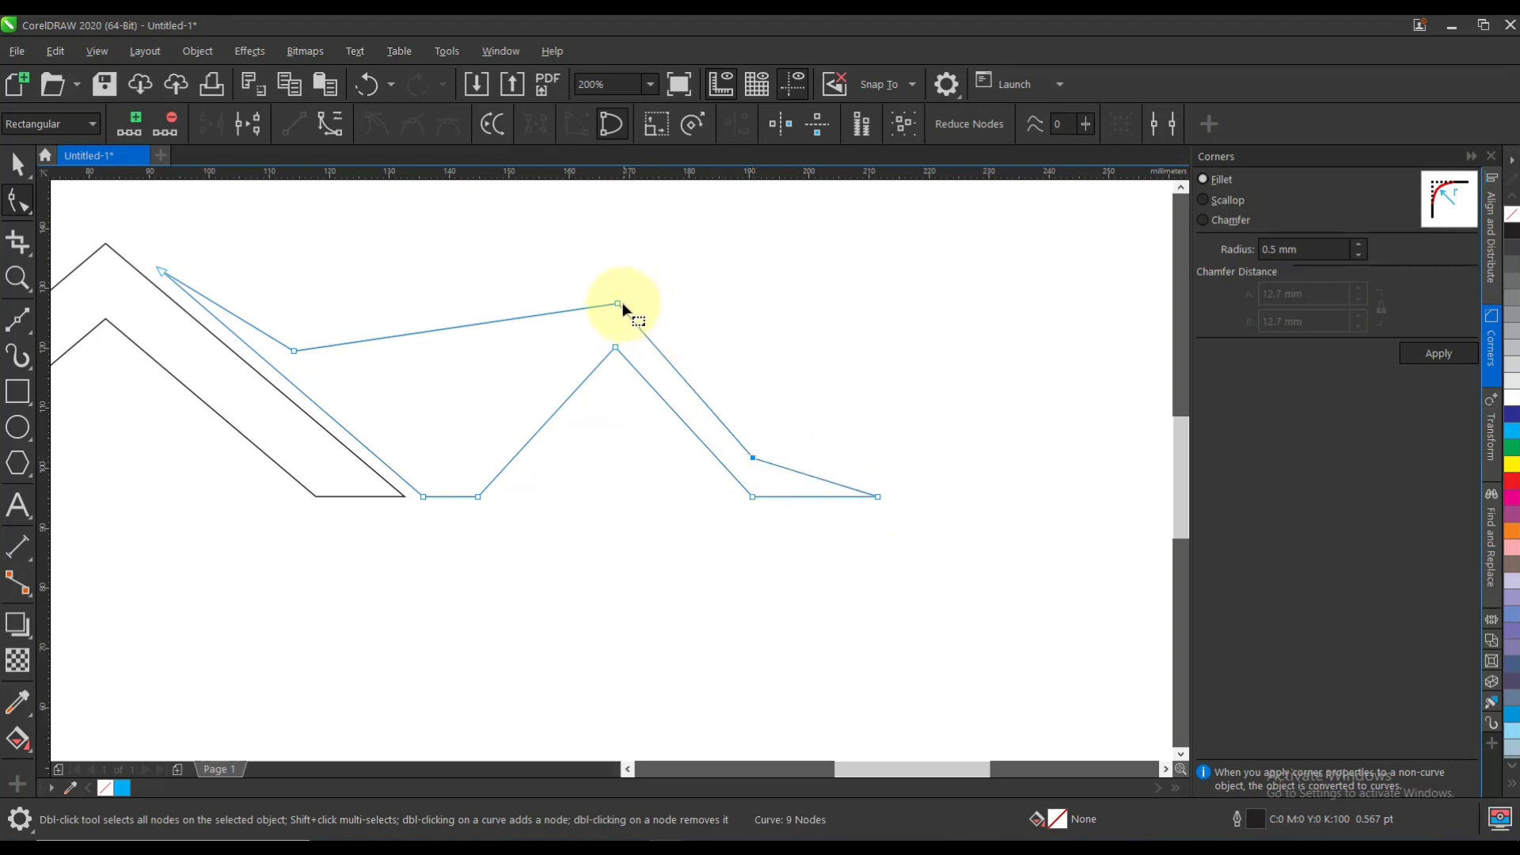
{"action": "left_click", "coordinate": [615, 306]}
{"action": "left_click_drag", "start_coordinate": [873, 497], "coordinate": [905, 497]}
{"action": "mouse_move", "coordinate": [750, 456]}
{"action": "left_mouse_down"}
{"action": "mouse_move", "coordinate": [763, 456]}
{"action": "mouse_move", "coordinate": [729, 434]}
{"action": "mouse_move", "coordinate": [754, 444]}
{"action": "left_mouse_up"}
{"action": "left_click", "coordinate": [19, 163]}
{"action": "scroll", "coordinate": [570, 511], "scroll_direction": "down", "scroll_amount": 2}
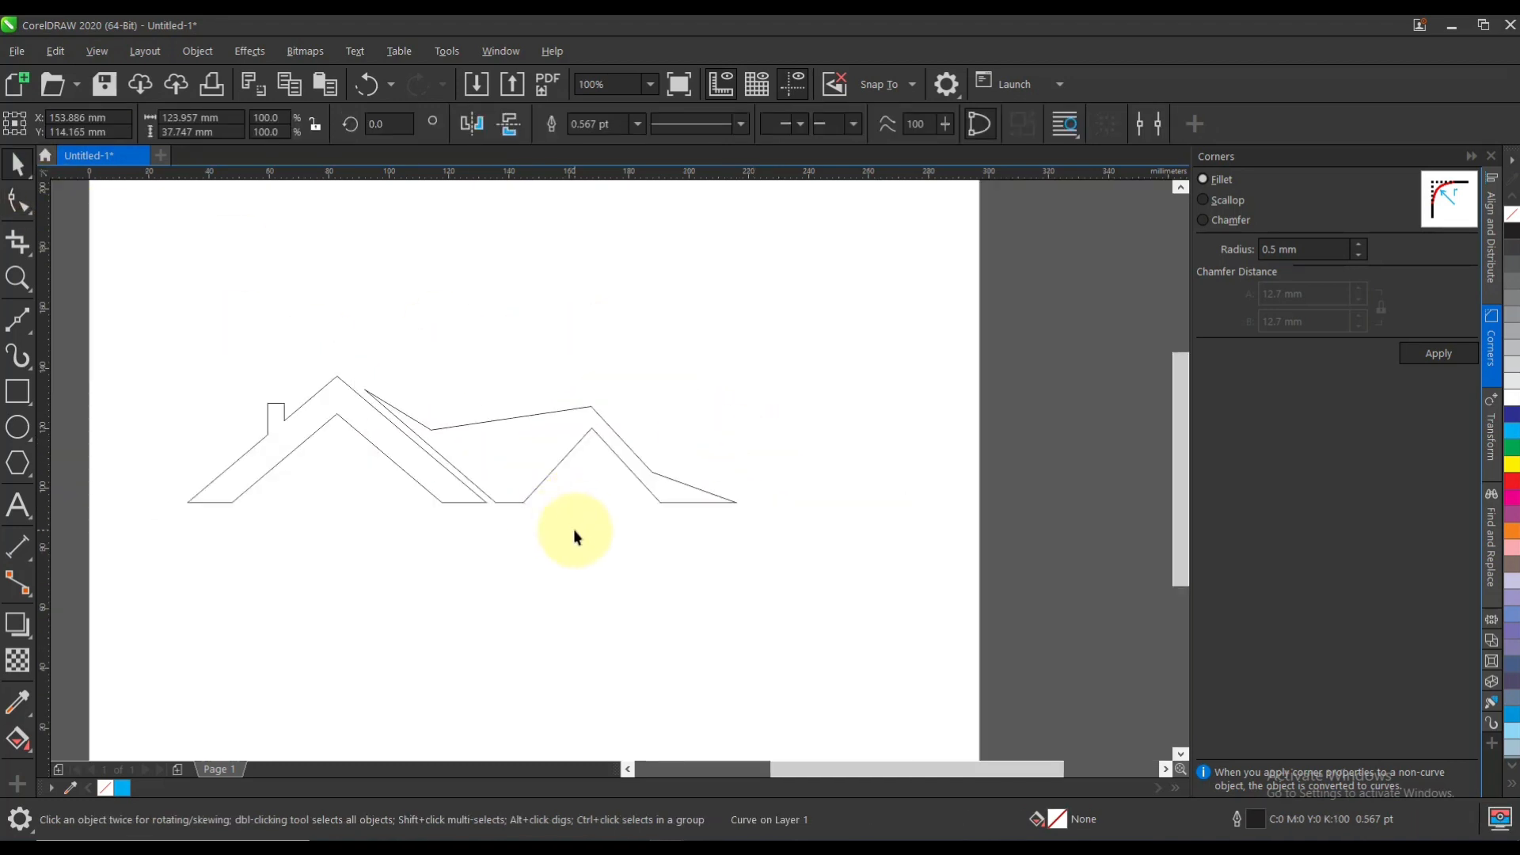
{"action": "left_click", "coordinate": [412, 506]}
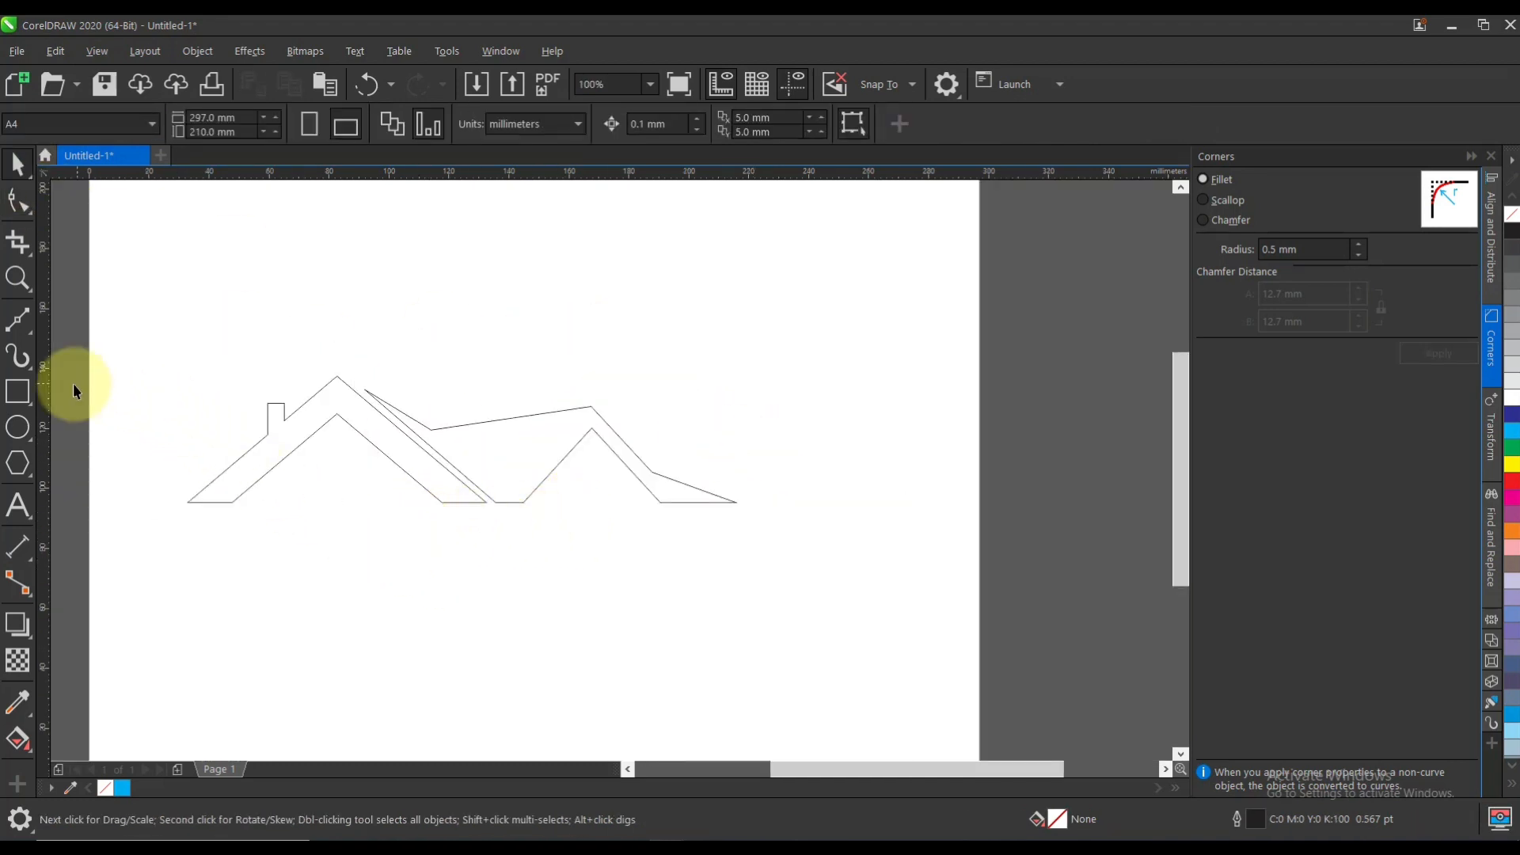
Step: Draw a square window pane about 5.6 mm wide under the left roof's peak and place a copy just below it
{"action": "left_click", "coordinate": [14, 394]}
{"action": "scroll", "coordinate": [322, 475], "scroll_direction": "up", "scroll_amount": 1}
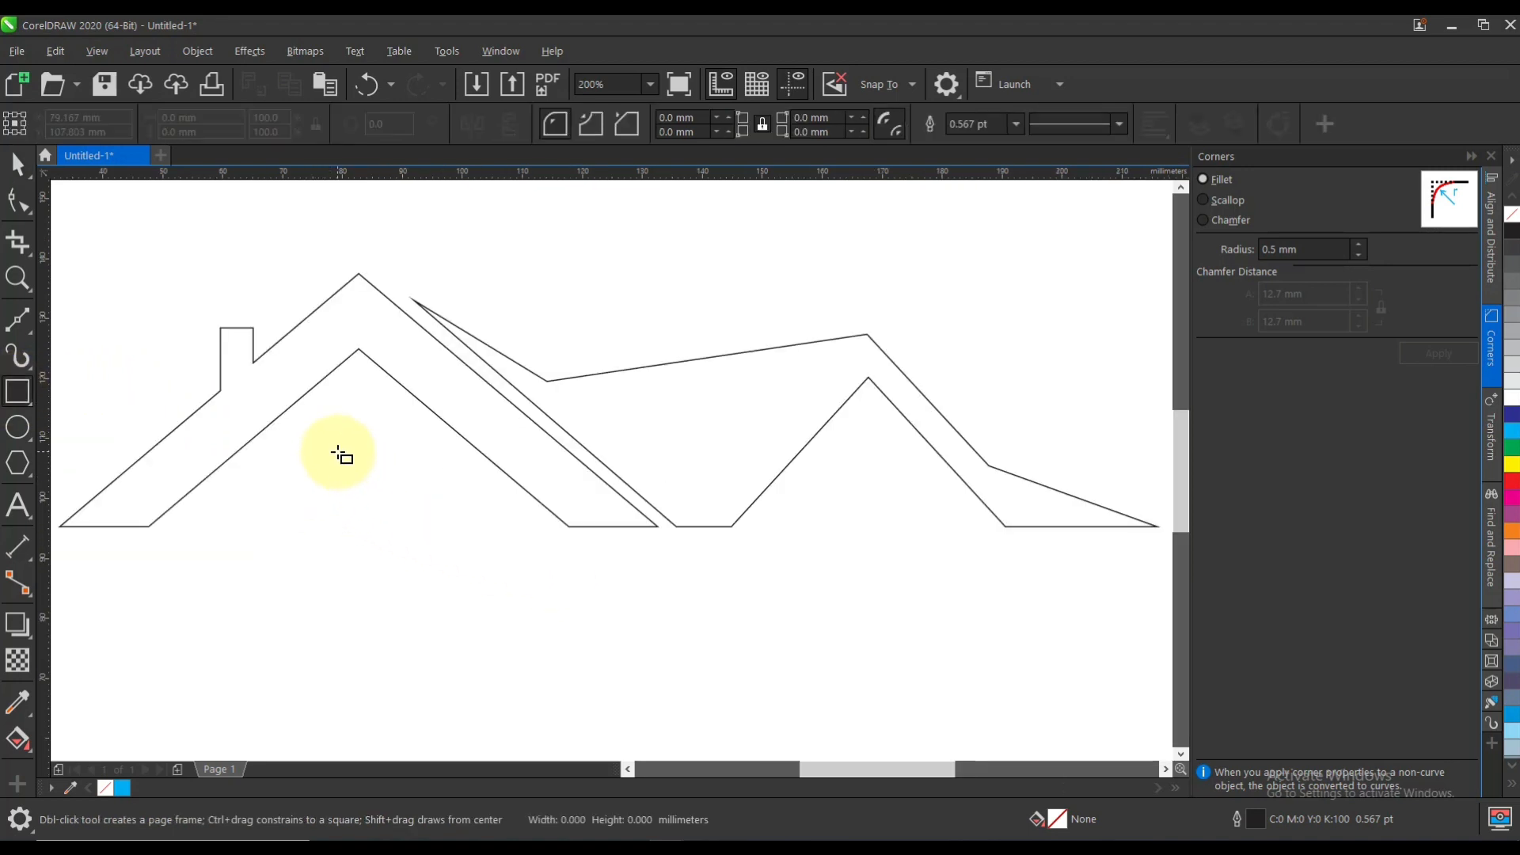
{"action": "left_click_drag", "start_coordinate": [338, 452], "coordinate": [368, 483]}
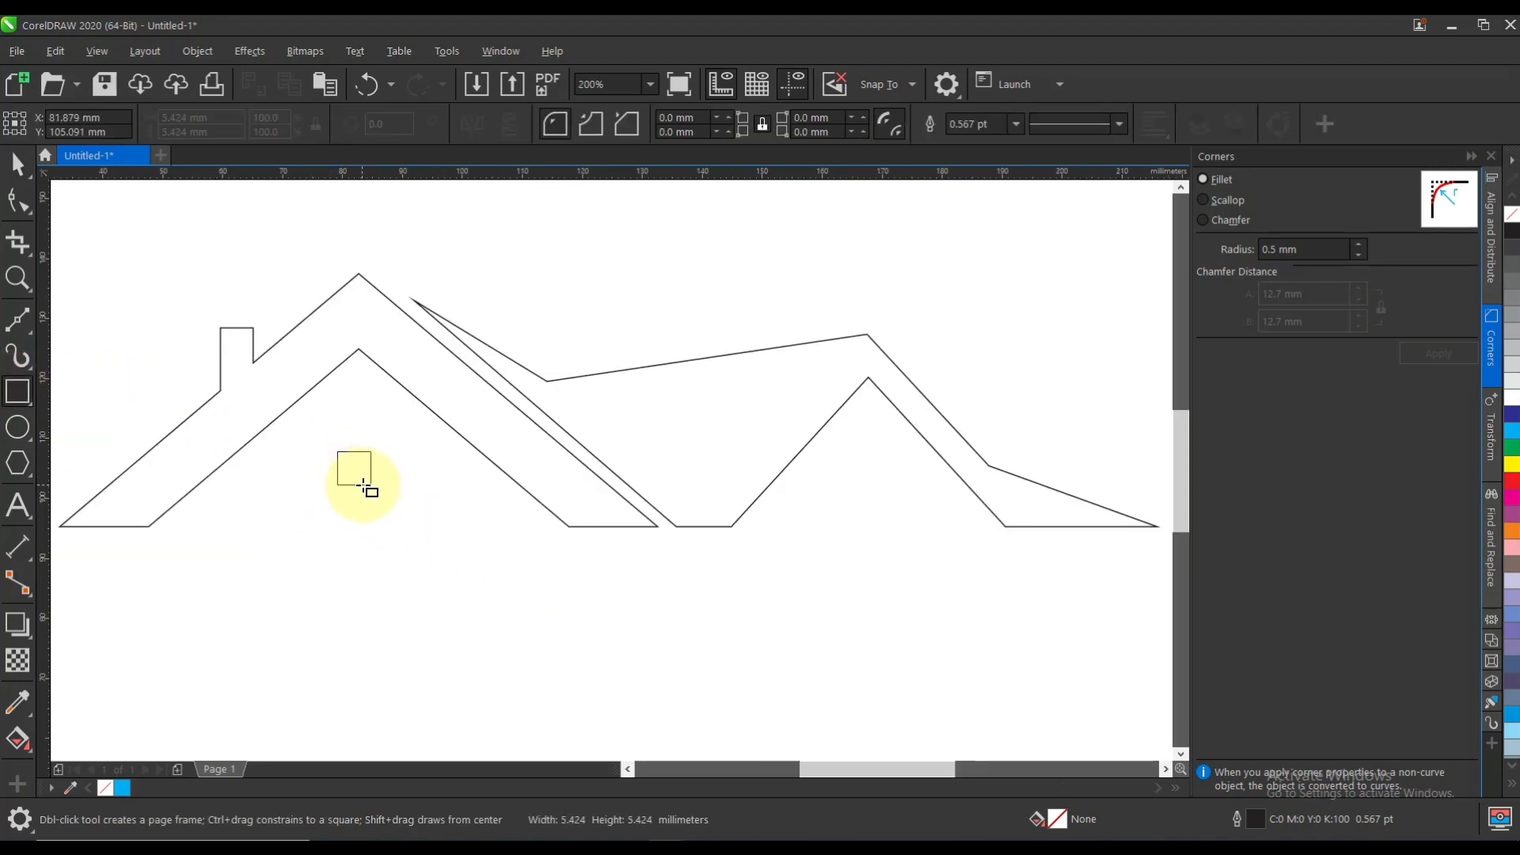
{"action": "left_click", "coordinate": [17, 163]}
{"action": "scroll", "coordinate": [349, 487], "scroll_direction": "up", "scroll_amount": 1}
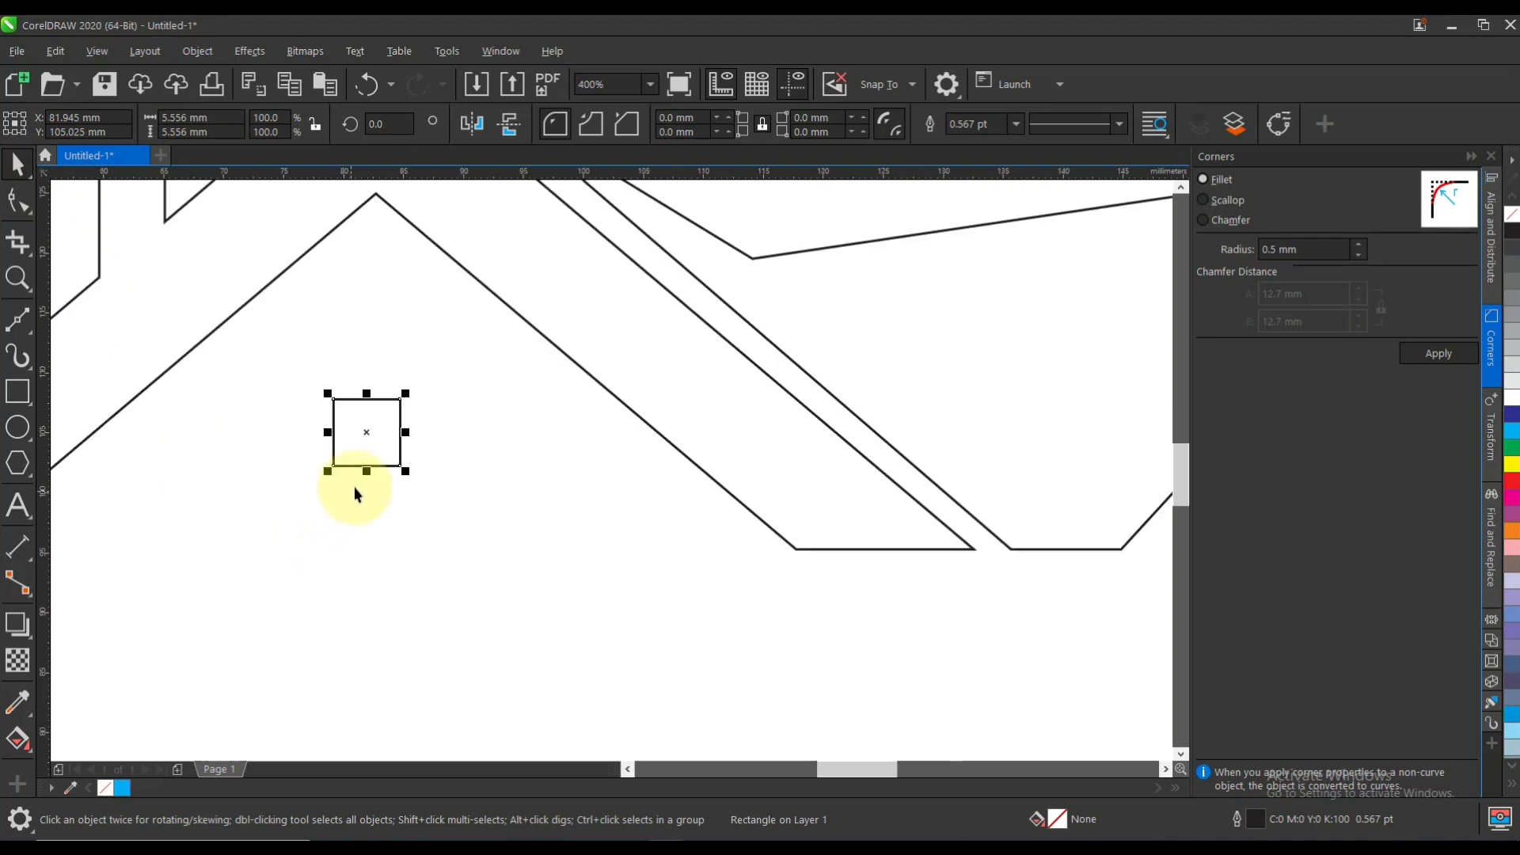
{"action": "left_click_drag", "start_coordinate": [368, 432], "coordinate": [369, 519]}
Step: Round the upper pane's two top corners to a 2.778 mm radius to form an arch
{"action": "left_click", "coordinate": [346, 405]}
{"action": "left_click", "coordinate": [18, 201]}
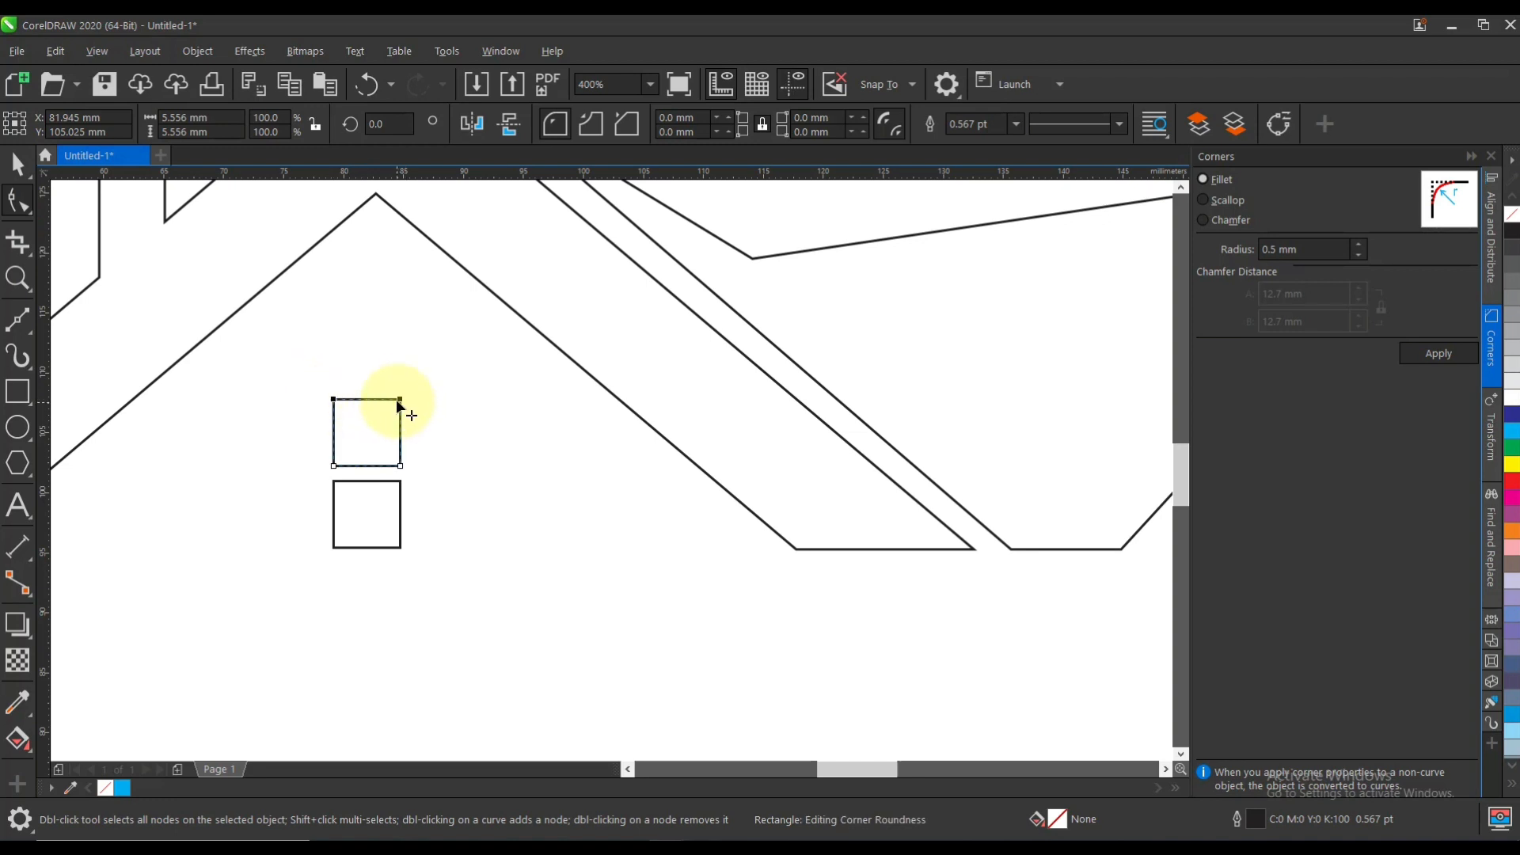
{"action": "left_click_drag", "start_coordinate": [375, 466], "coordinate": [375, 467]}
{"action": "left_click", "coordinate": [17, 164]}
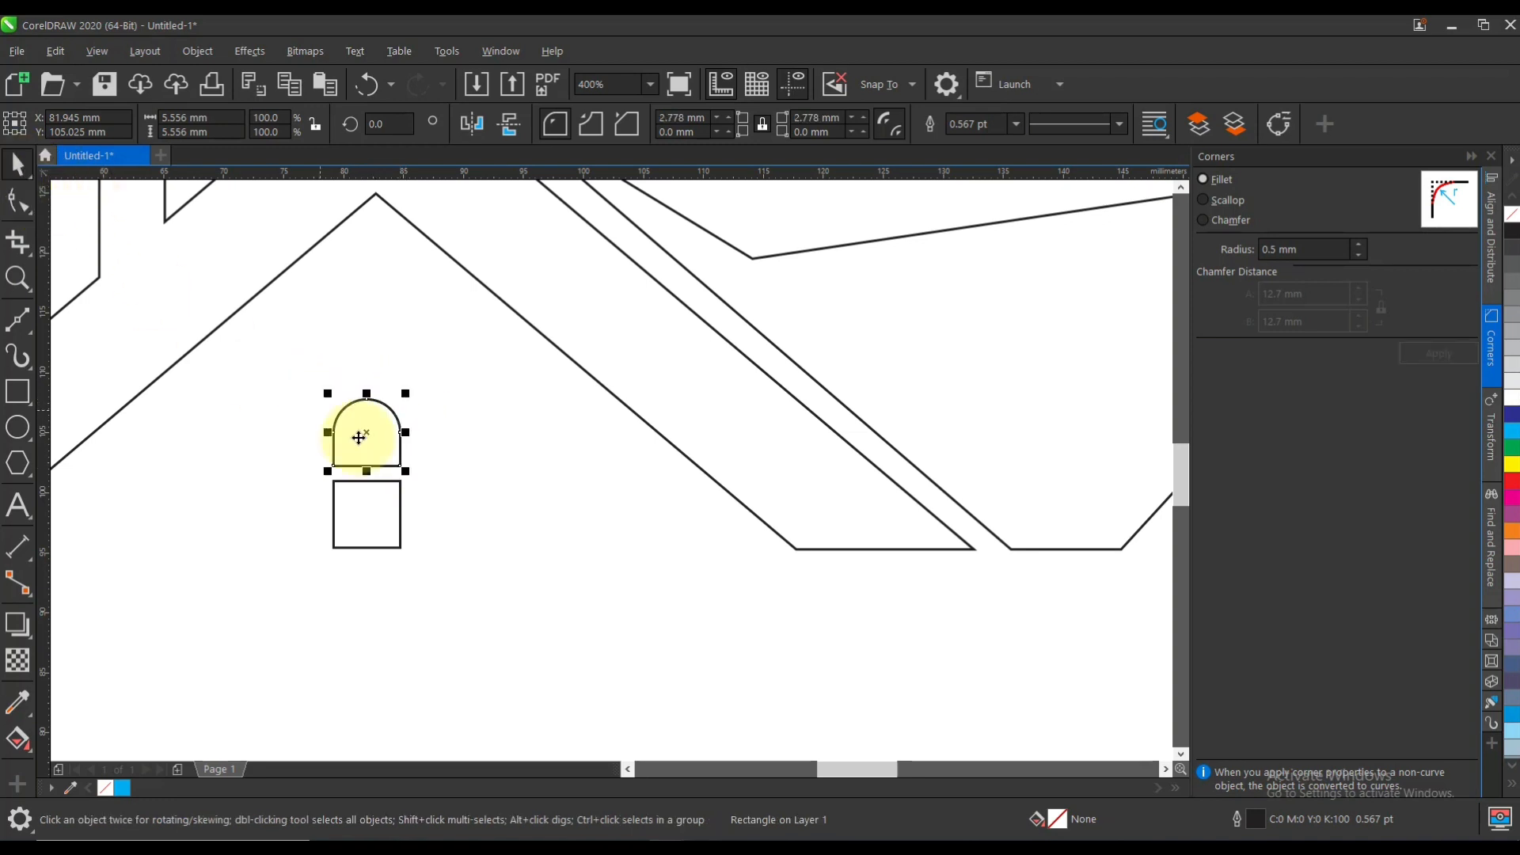
Step: Group the two panes, place a copy beside them, and group both pairs into a four-pane window about 12 mm wide
{"action": "left_click_drag", "start_coordinate": [264, 367], "coordinate": [497, 600]}
{"action": "key", "text": "ctrl+g"}
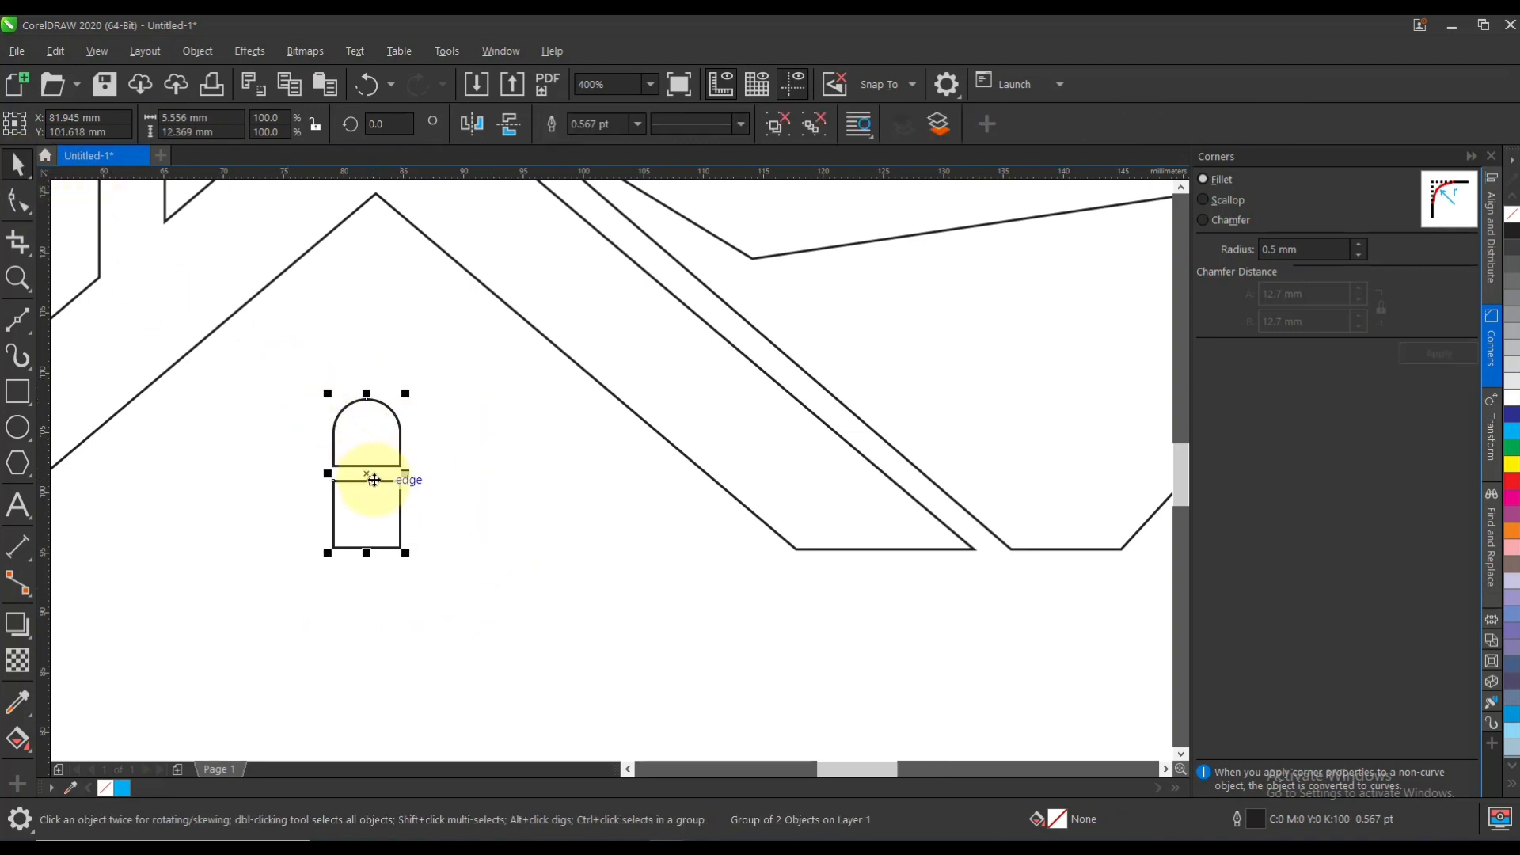
{"action": "left_click_drag", "start_coordinate": [373, 479], "coordinate": [456, 498]}
{"action": "left_click_drag", "start_coordinate": [526, 609], "coordinate": [255, 332]}
Step: Place a smaller copy of the four-pane window under the right roof's peak
{"action": "scroll", "coordinate": [458, 475], "scroll_direction": "down", "scroll_amount": 2}
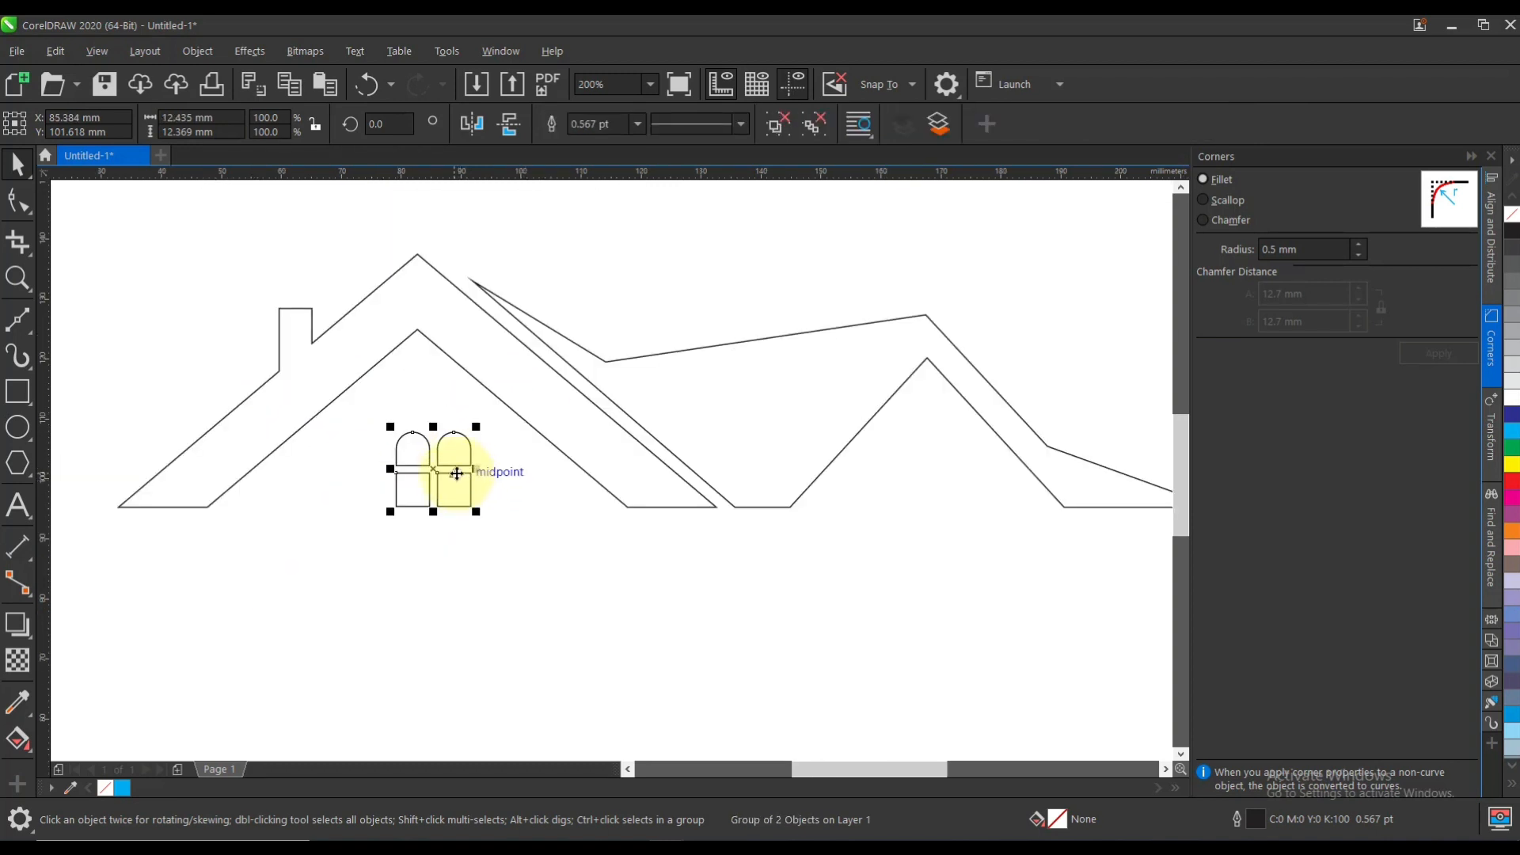
{"action": "scroll", "coordinate": [458, 473], "scroll_direction": "down", "scroll_amount": 1}
{"action": "left_click_drag", "start_coordinate": [457, 474], "coordinate": [720, 475]}
{"action": "scroll", "coordinate": [720, 475], "scroll_direction": "up", "scroll_amount": 1}
{"action": "key", "text": "ctrl+z"}
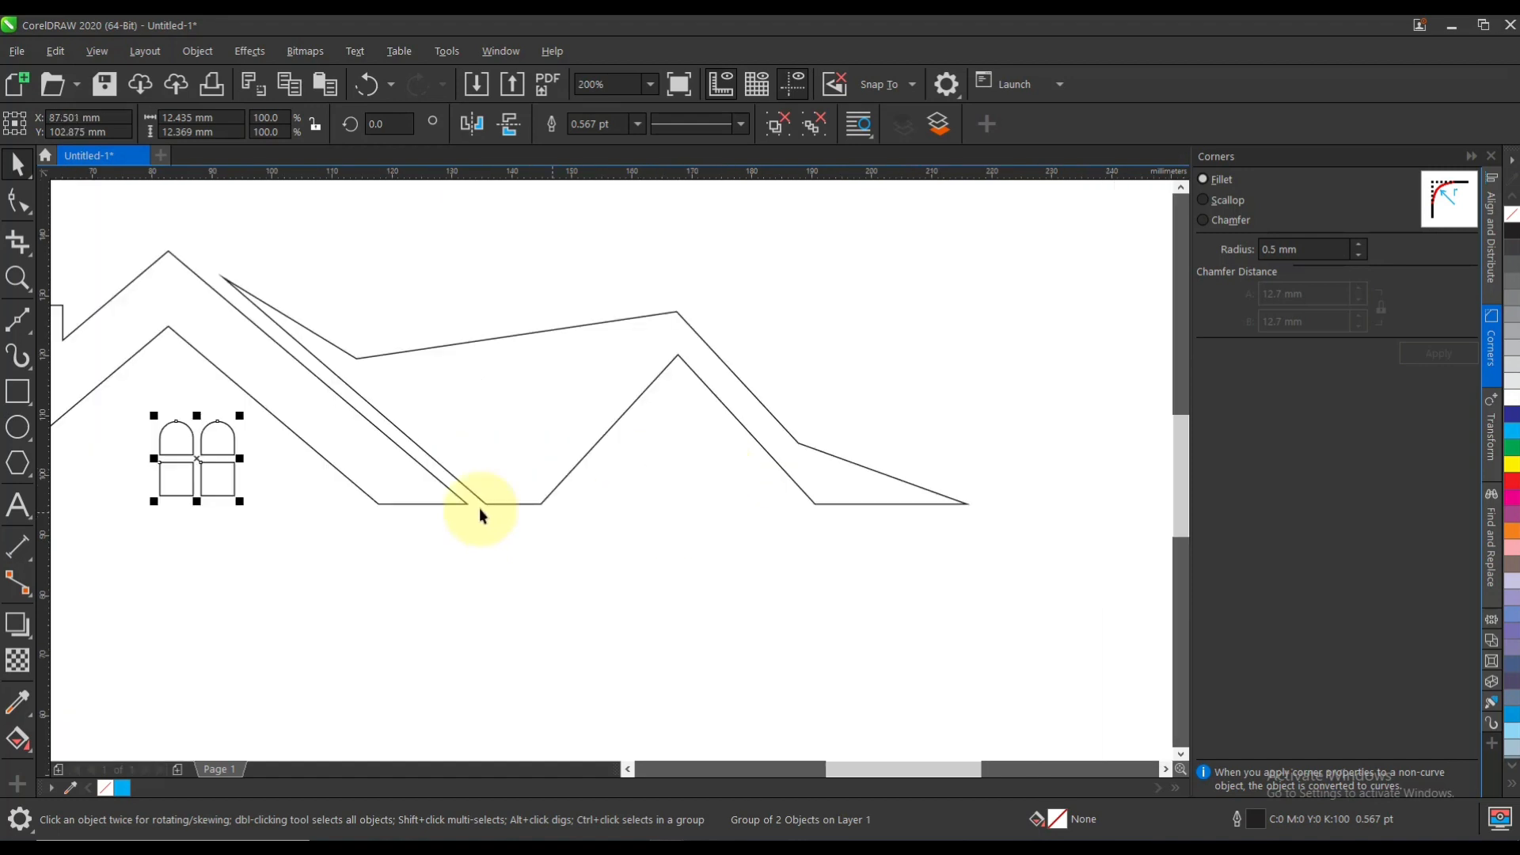
{"action": "left_click_drag", "start_coordinate": [204, 475], "coordinate": [712, 467]}
{"action": "left_click", "coordinate": [715, 530]}
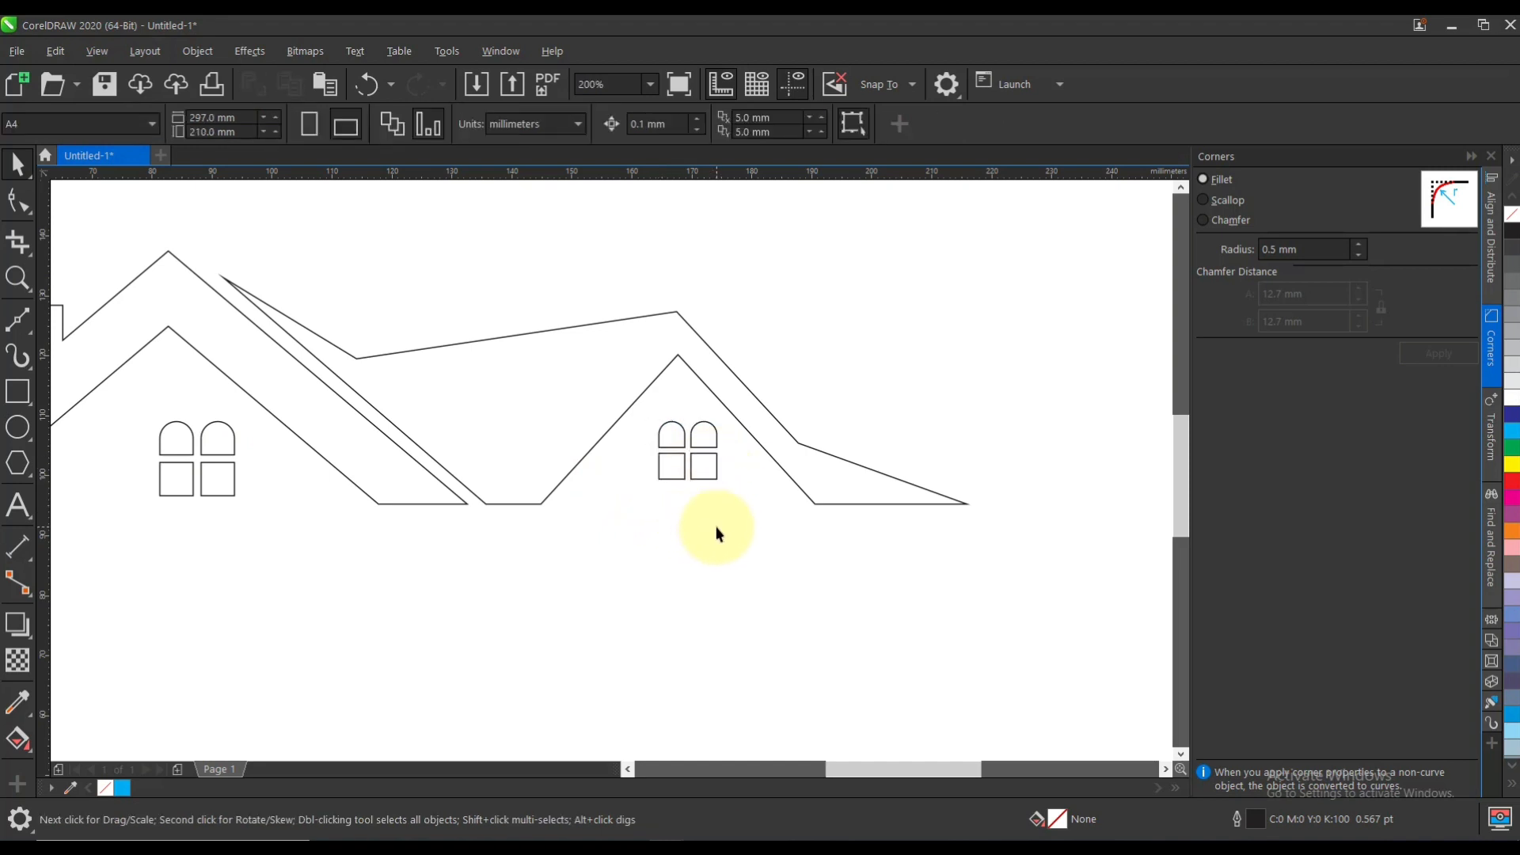
Step: Group the whole house drawing and center it on the page
{"action": "scroll", "coordinate": [682, 564], "scroll_direction": "down", "scroll_amount": 1}
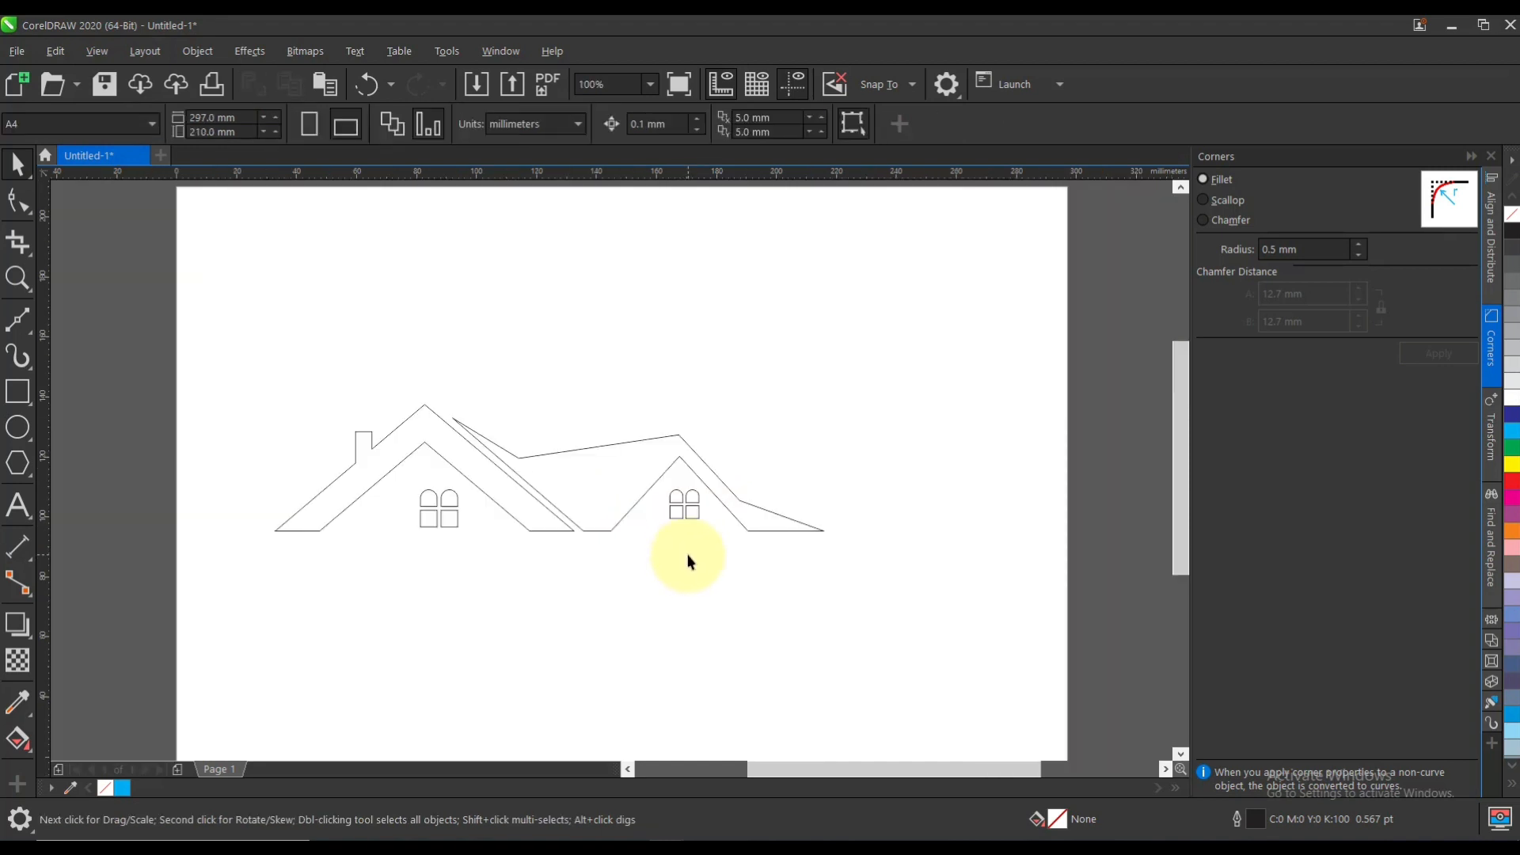
{"action": "key", "text": "ctrl+a"}
{"action": "key", "text": "ctrl+g"}
{"action": "left_click_drag", "start_coordinate": [650, 489], "coordinate": [722, 524]}
{"action": "left_click", "coordinate": [665, 604]}
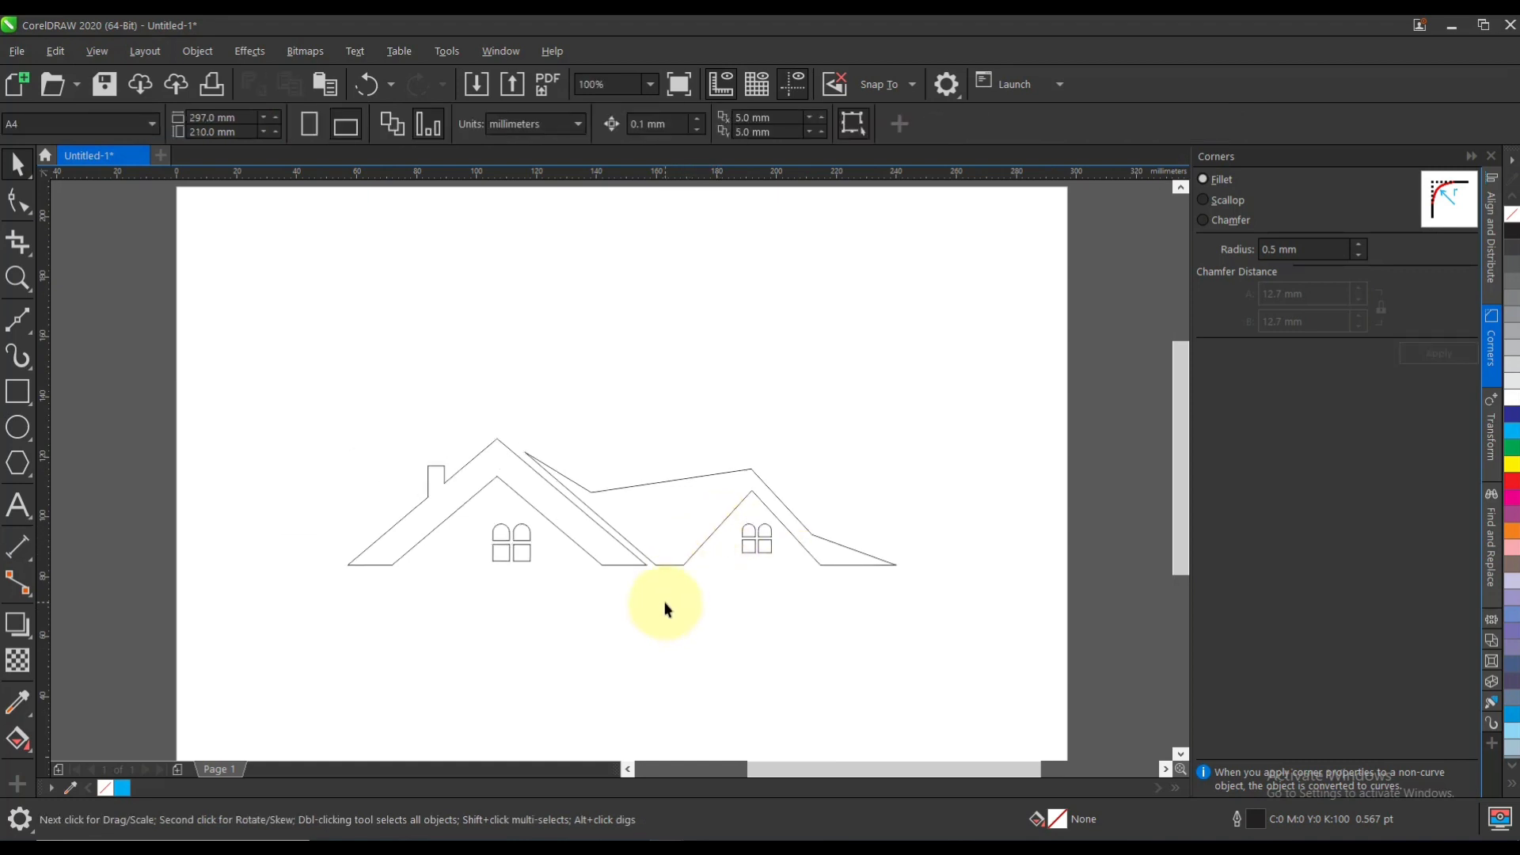
Step: Draw a closed two-node line below the house, extending past both roof ends, and convert its segments to curves
{"action": "left_click", "coordinate": [15, 331]}
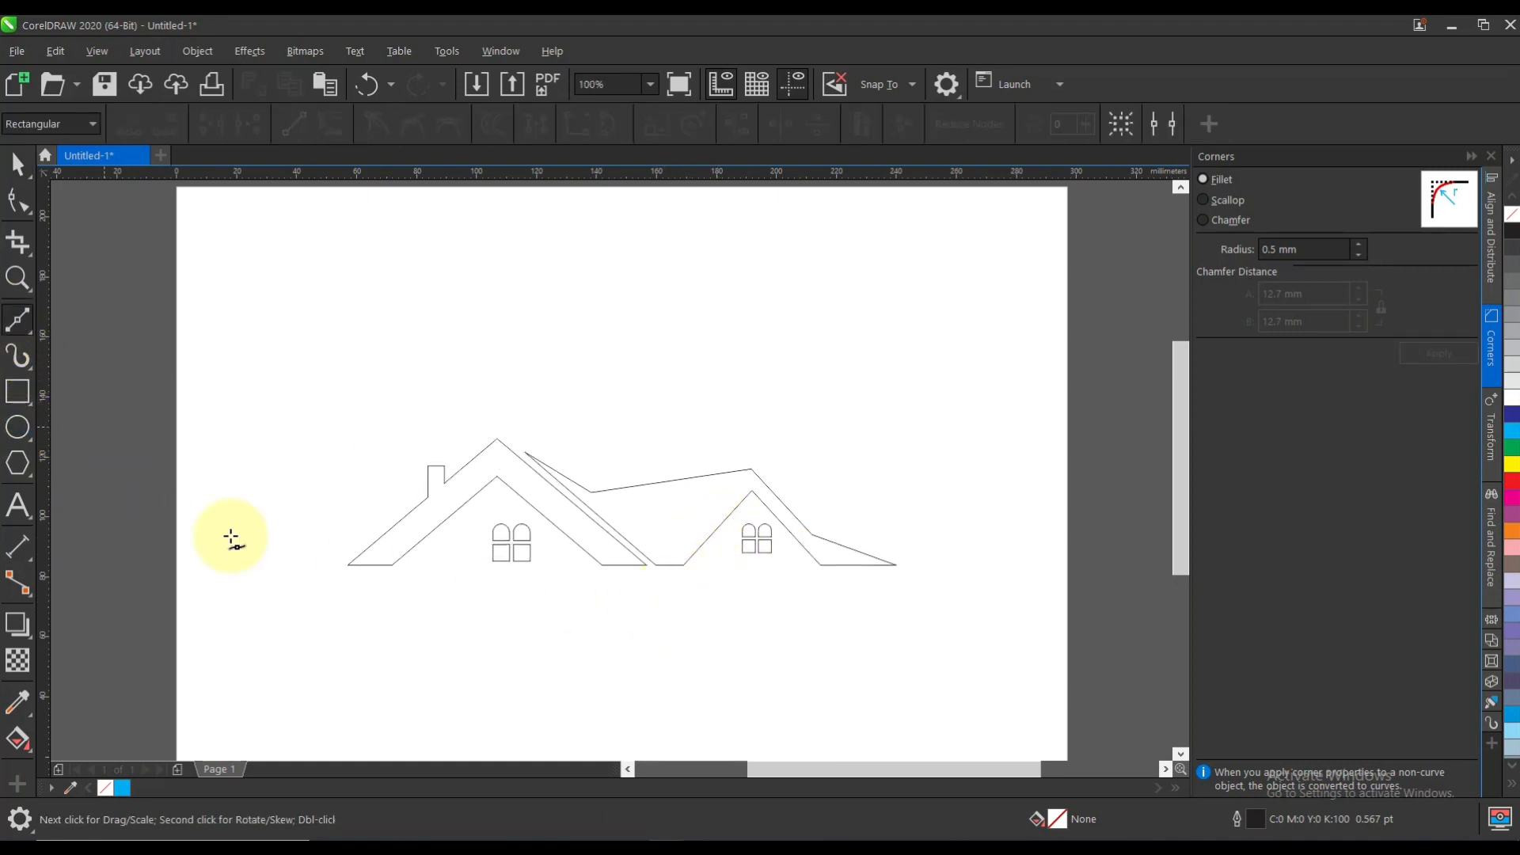
{"action": "left_click", "coordinate": [297, 586]}
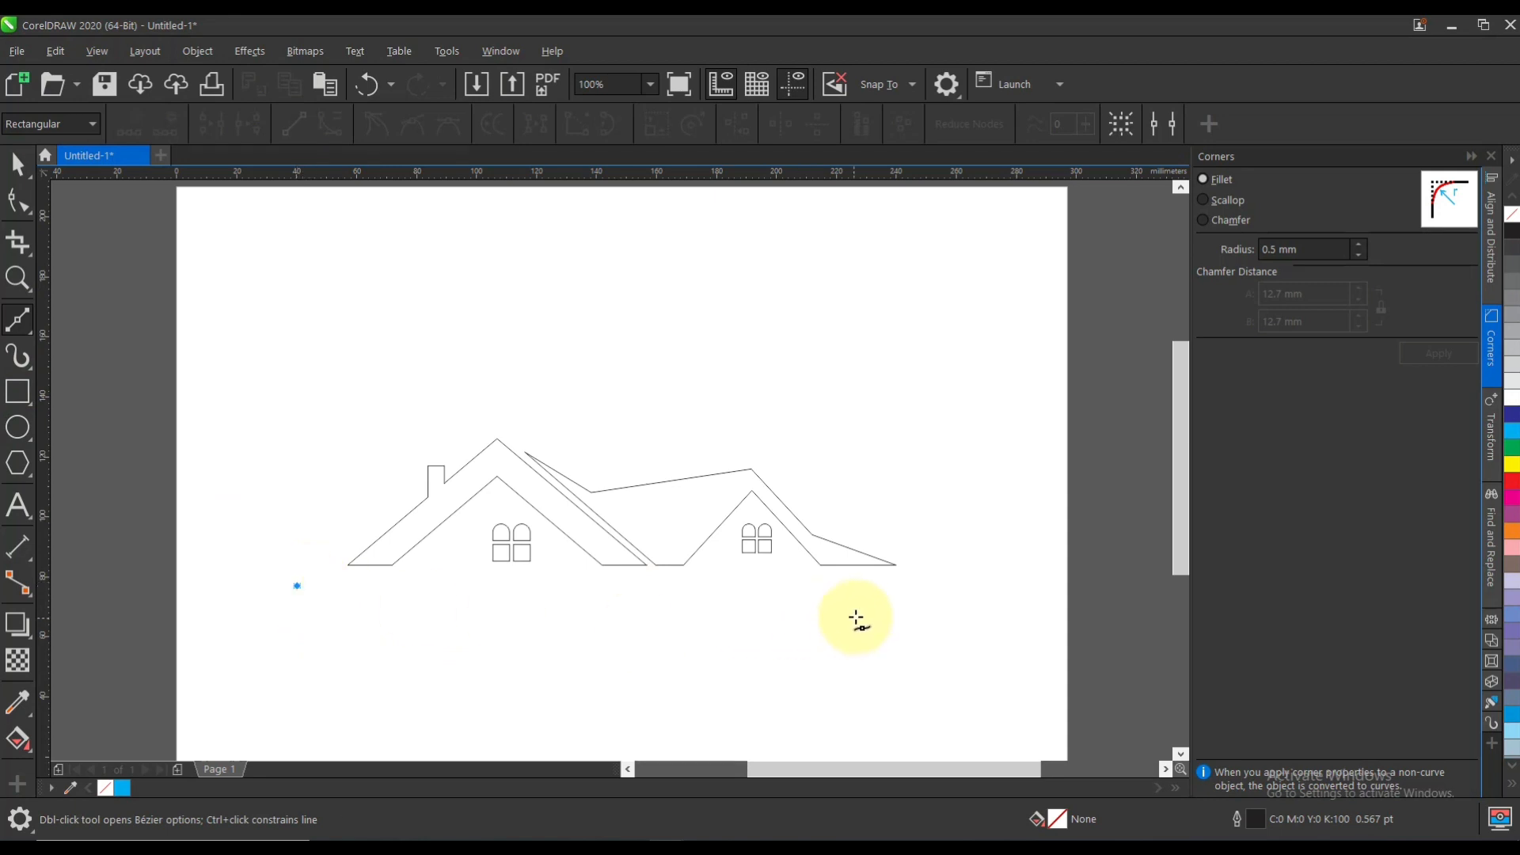
{"action": "left_click", "coordinate": [909, 606]}
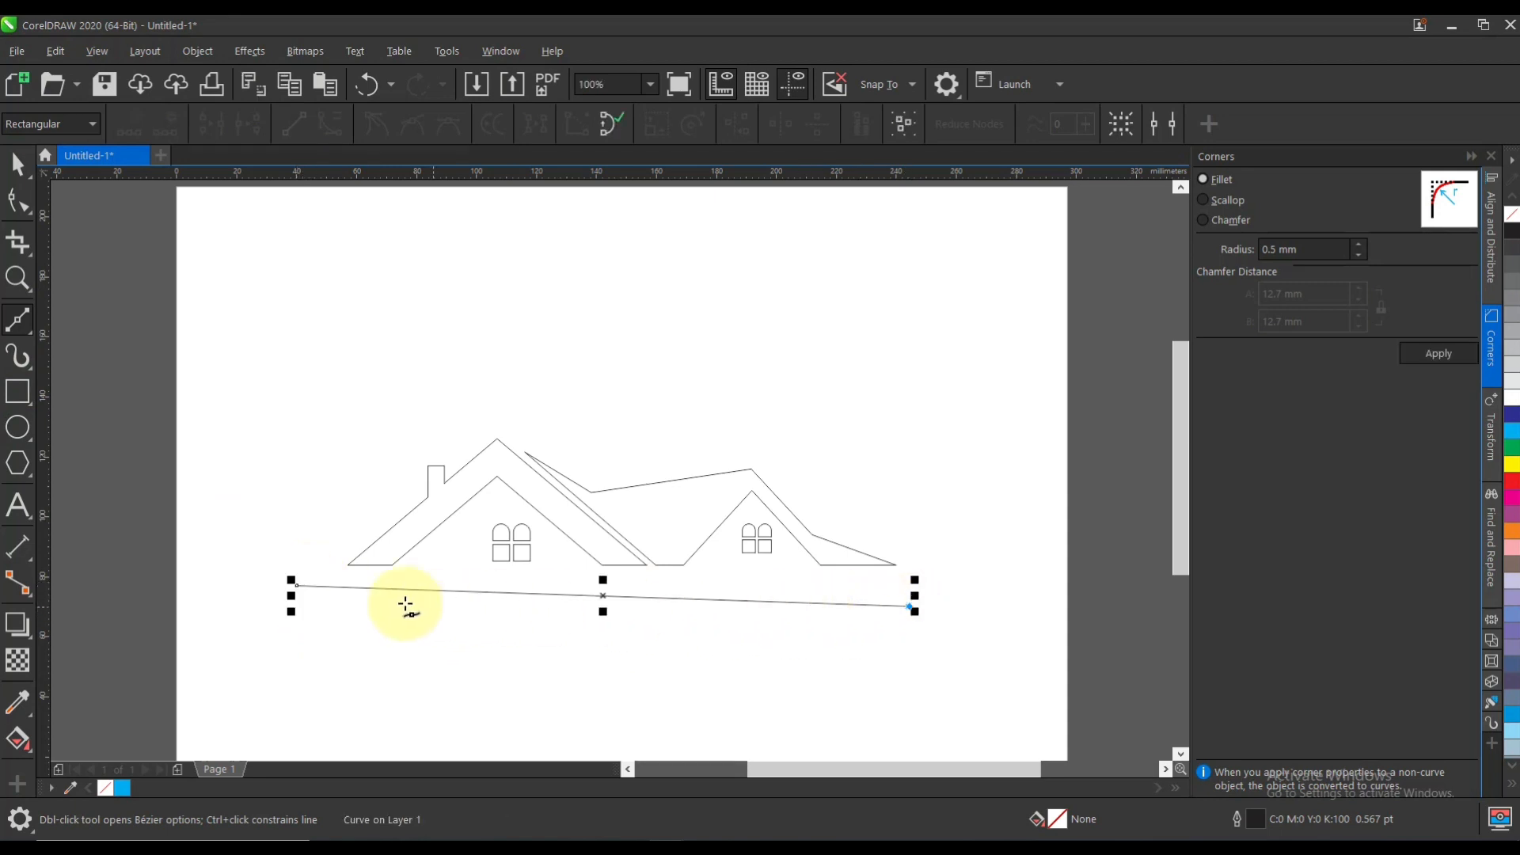
{"action": "left_click", "coordinate": [297, 586]}
{"action": "left_click", "coordinate": [17, 202]}
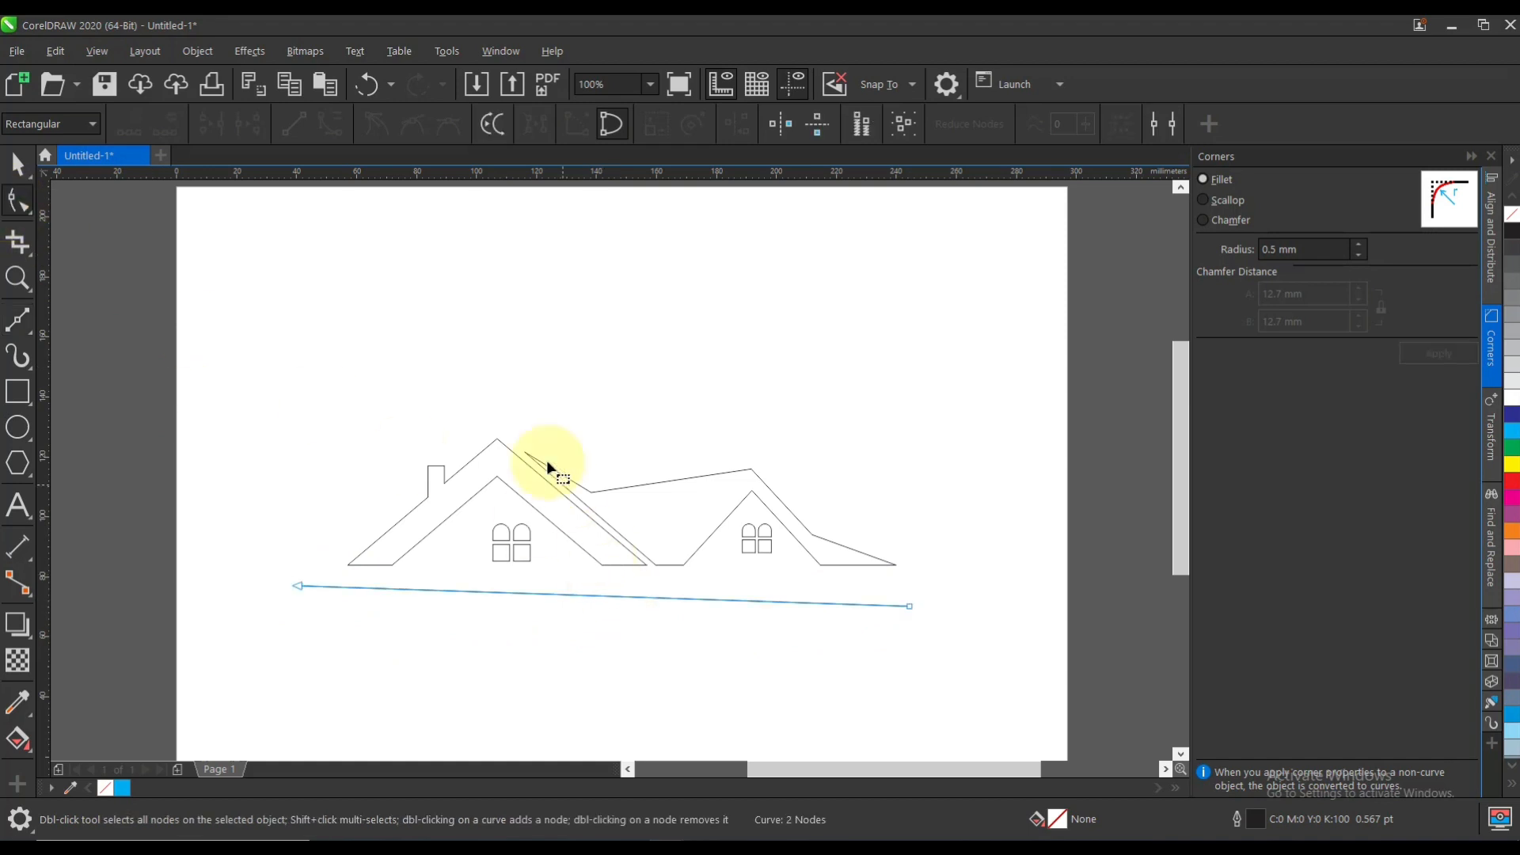
{"action": "key", "text": "ctrl+a"}
{"action": "left_click", "coordinate": [326, 125]}
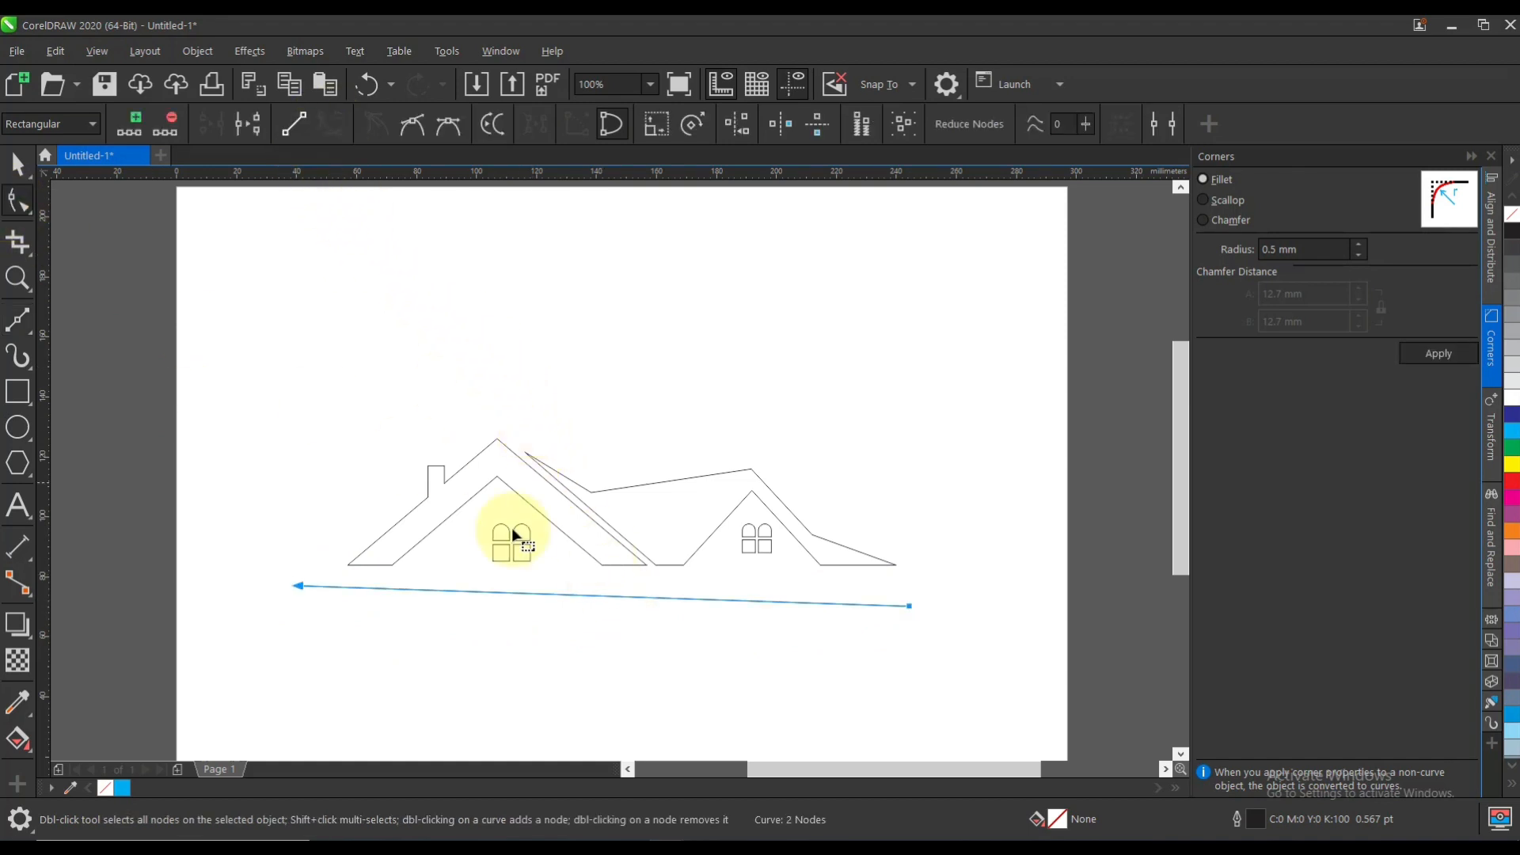
Step: Bend the closed line into a thin wavy swoosh, with both edges curving down on the left and up on the right
{"action": "left_click", "coordinate": [410, 592]}
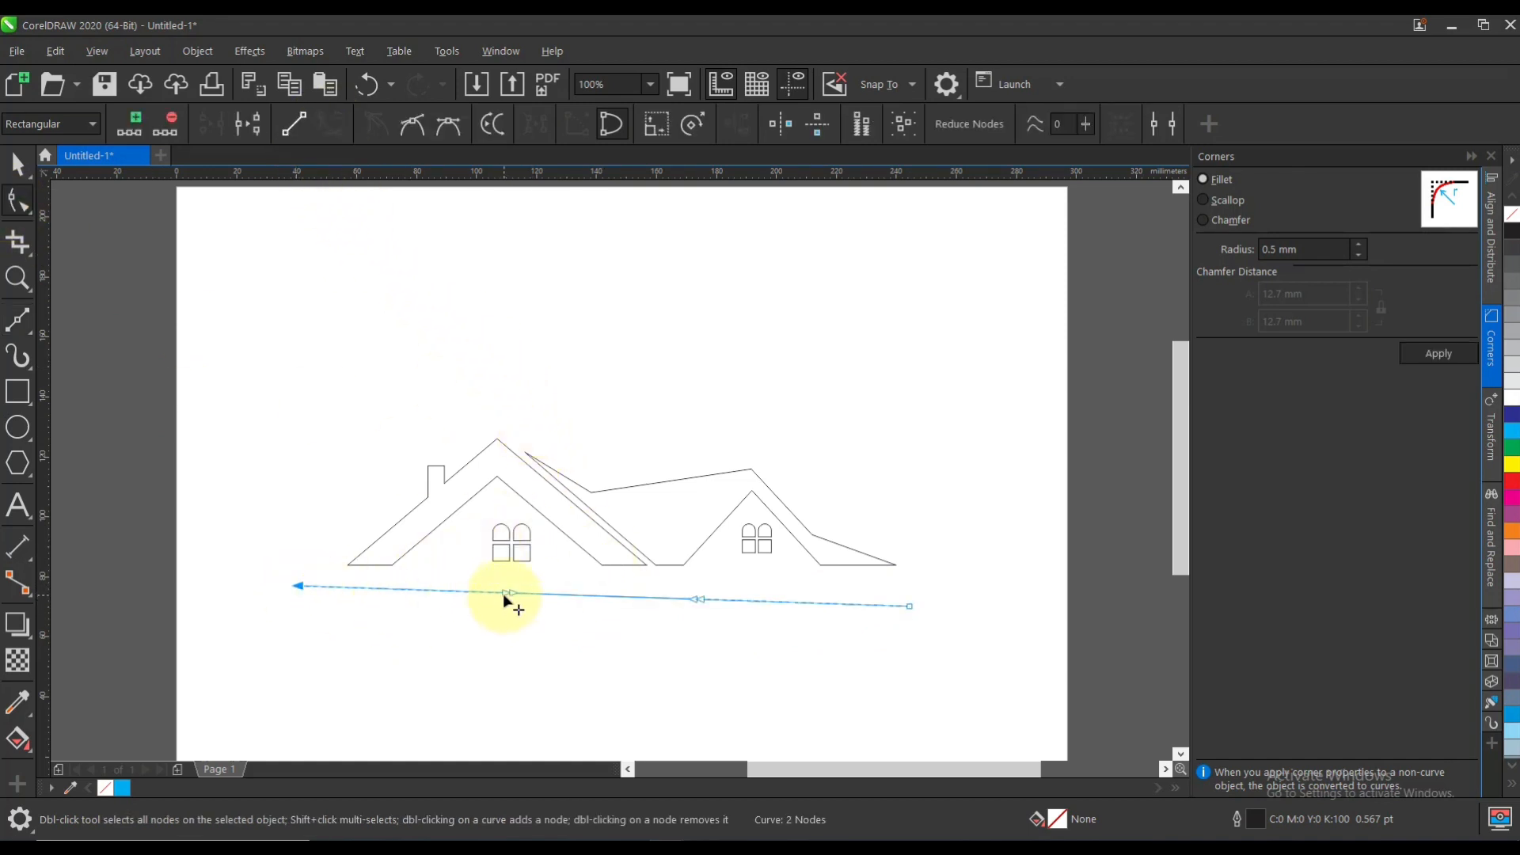
{"action": "left_click_drag", "start_coordinate": [504, 595], "coordinate": [475, 669]}
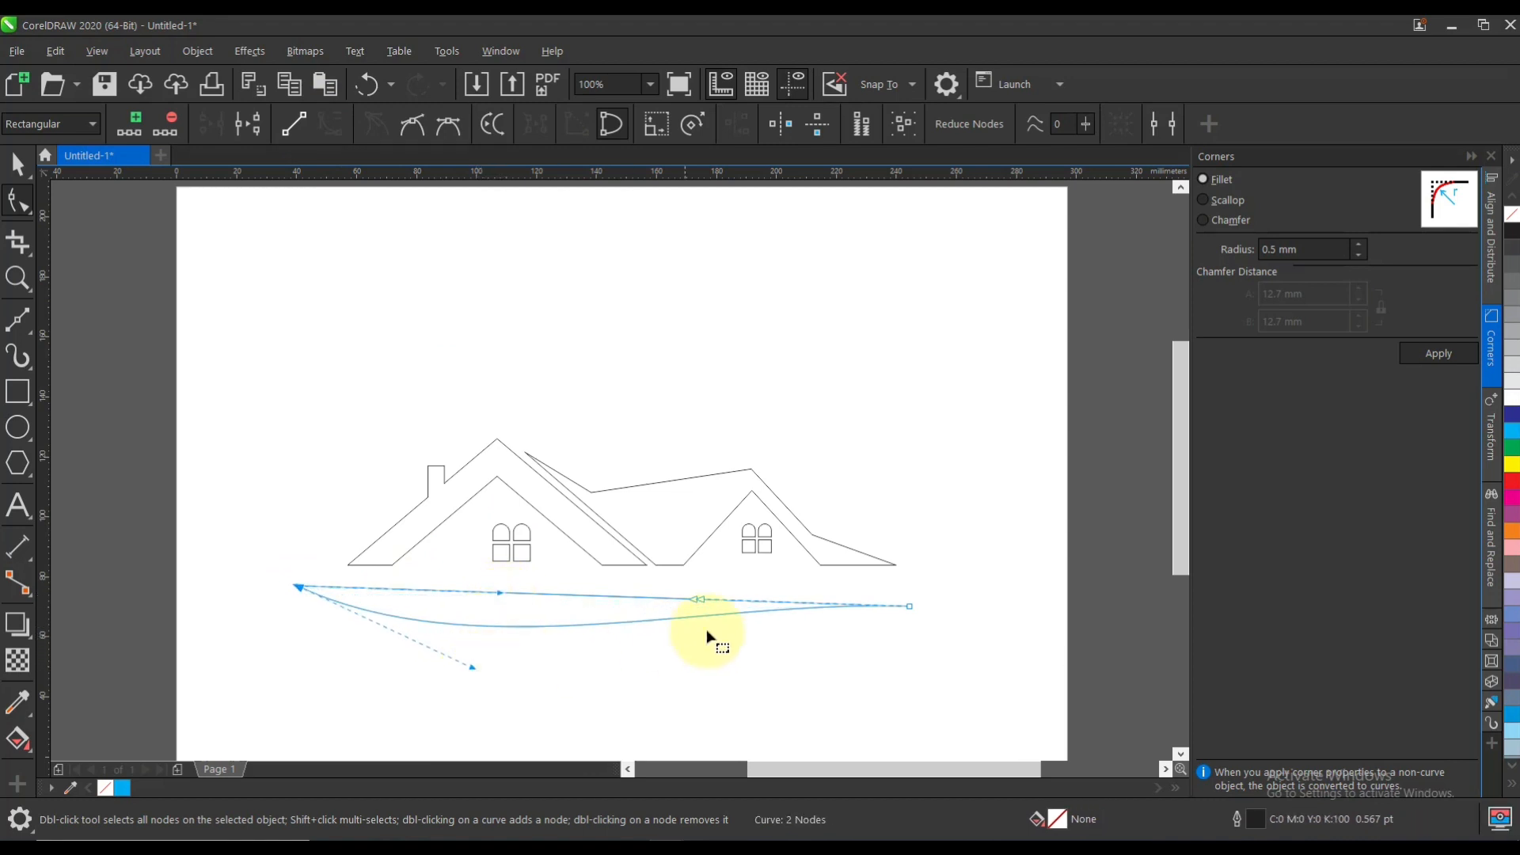
{"action": "left_click_drag", "start_coordinate": [500, 594], "coordinate": [498, 625]}
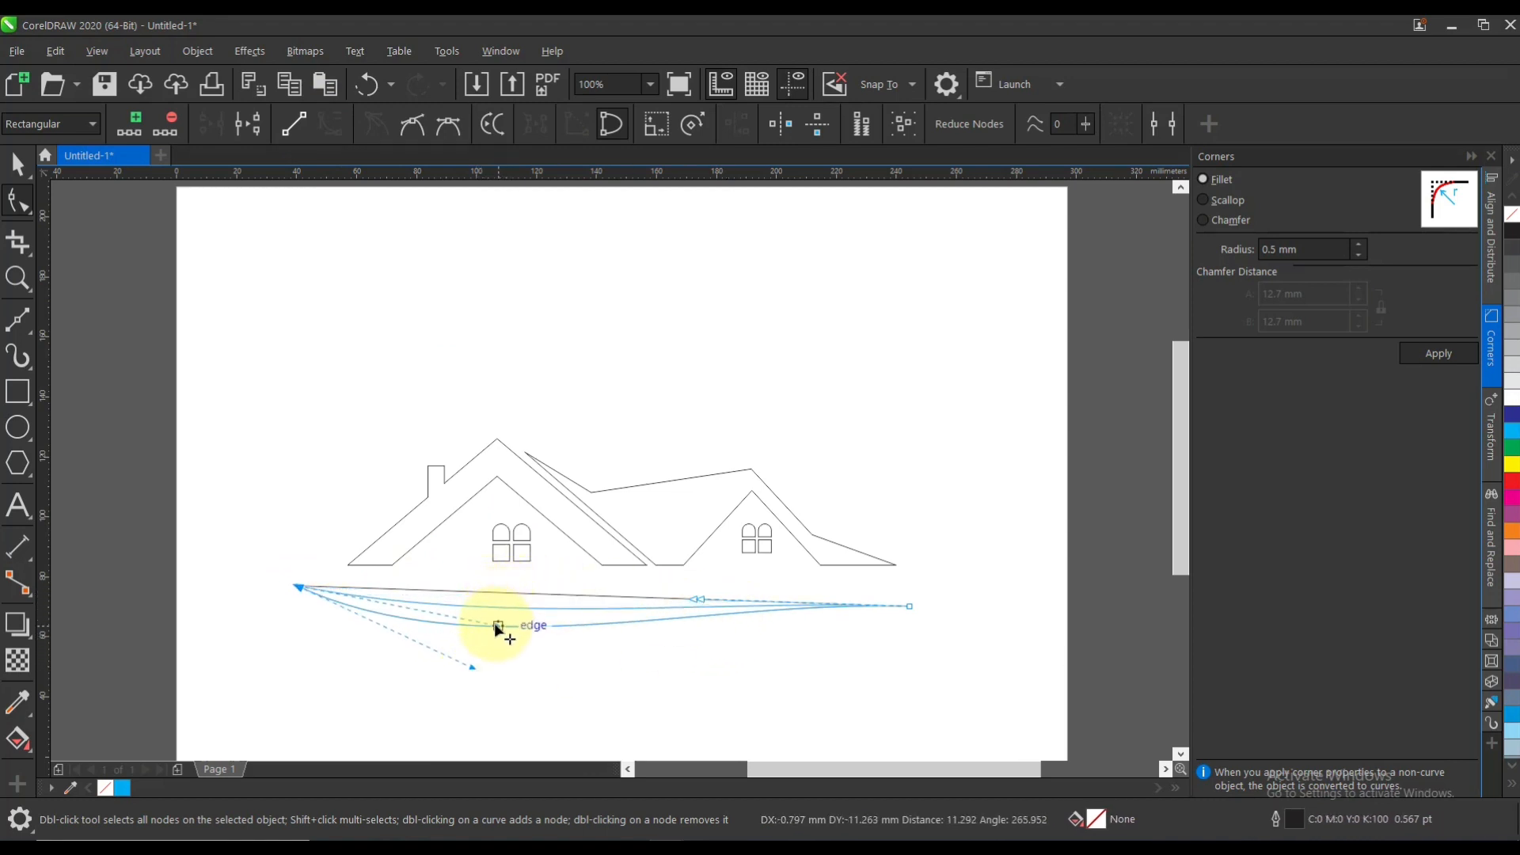
{"action": "left_click_drag", "start_coordinate": [703, 604], "coordinate": [700, 567]}
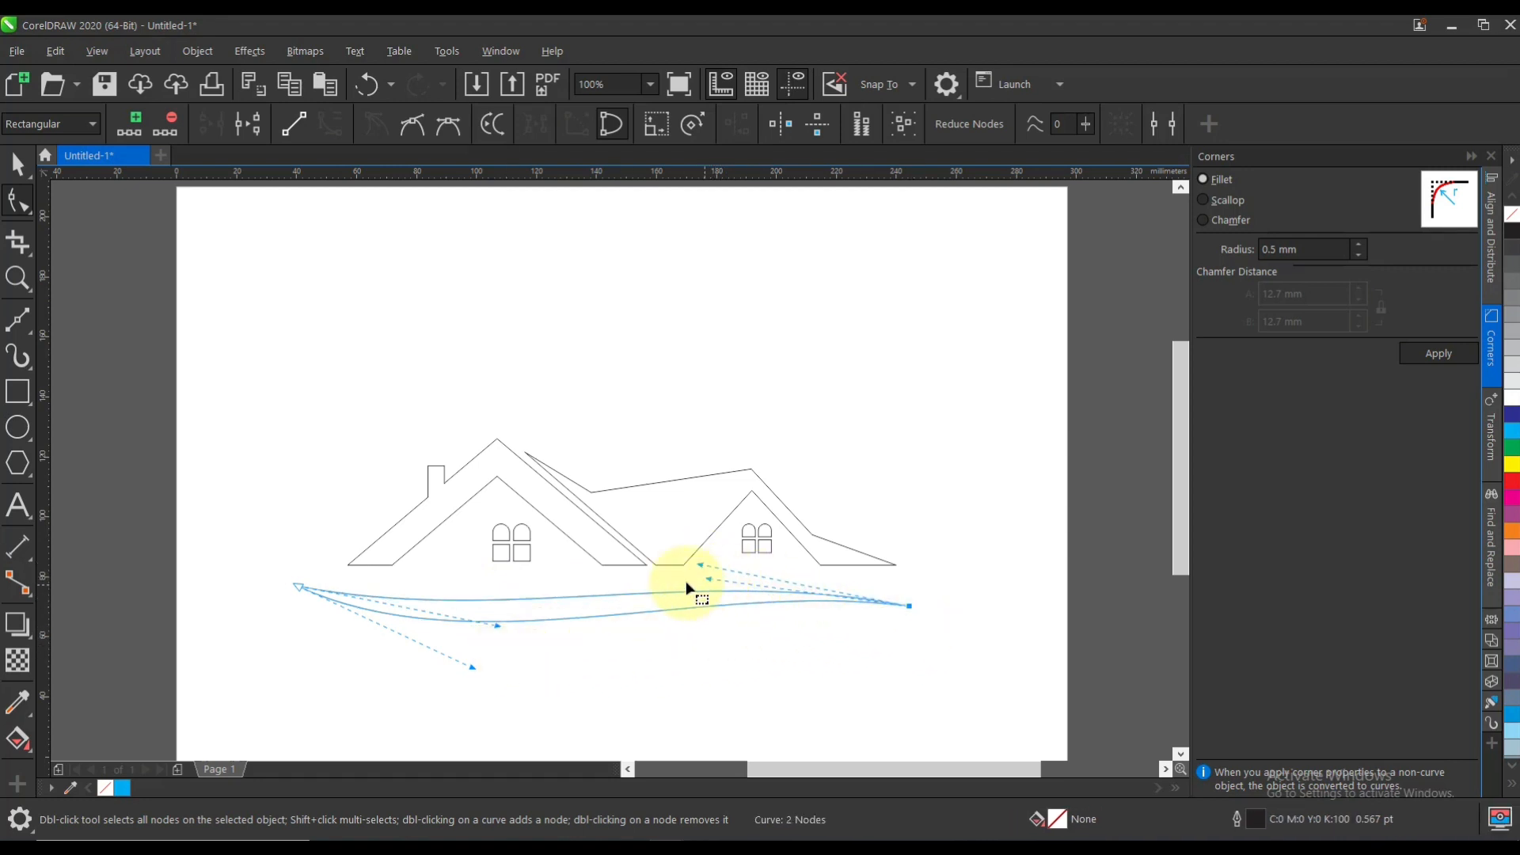
{"action": "left_click_drag", "start_coordinate": [477, 667], "coordinate": [477, 675]}
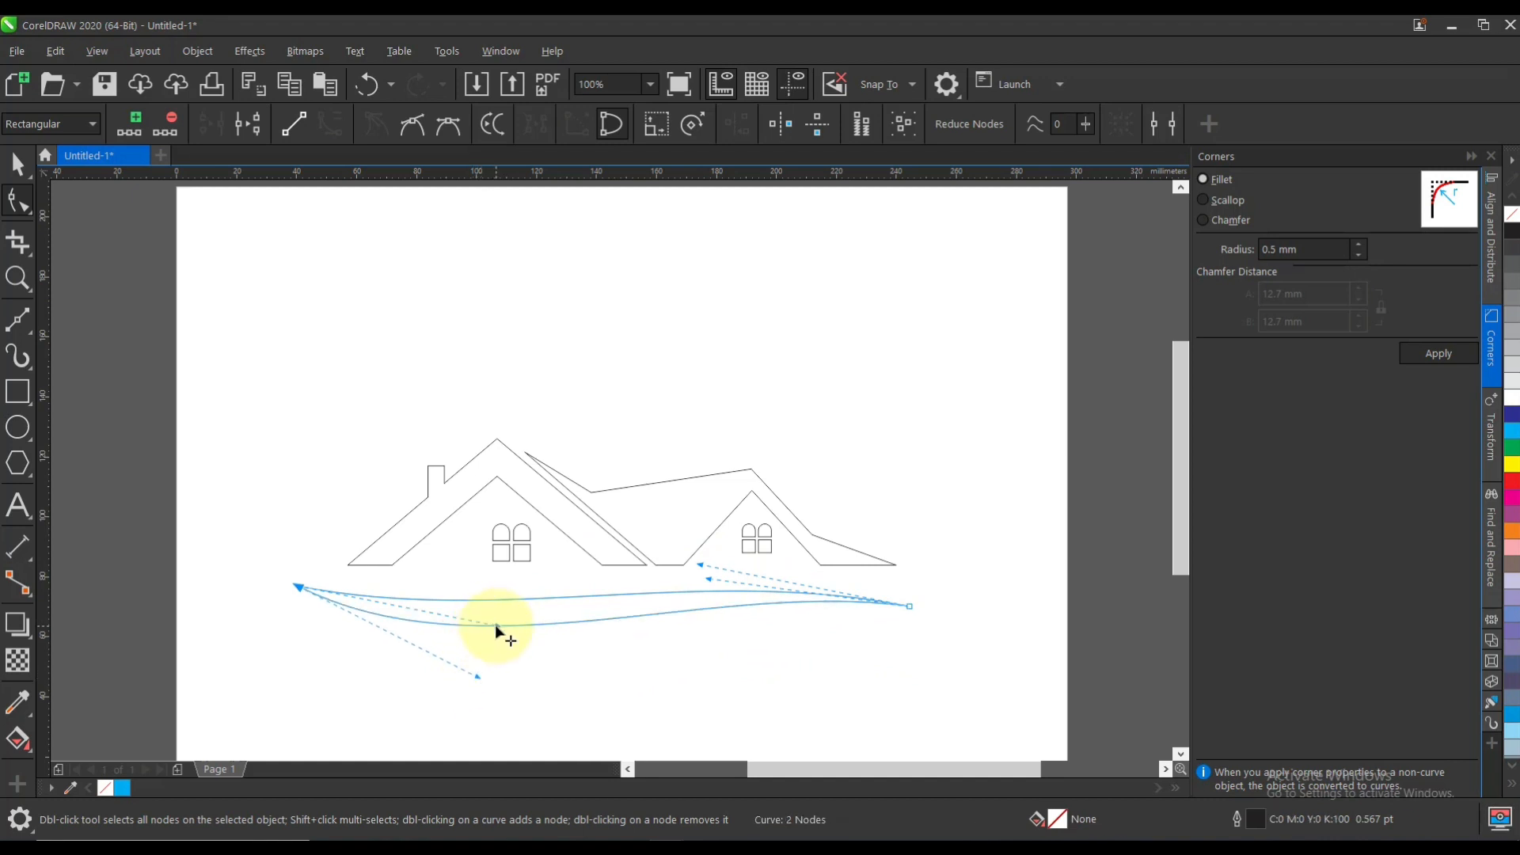
{"action": "left_click_drag", "start_coordinate": [495, 625], "coordinate": [497, 638]}
{"action": "left_click_drag", "start_coordinate": [698, 565], "coordinate": [697, 561]}
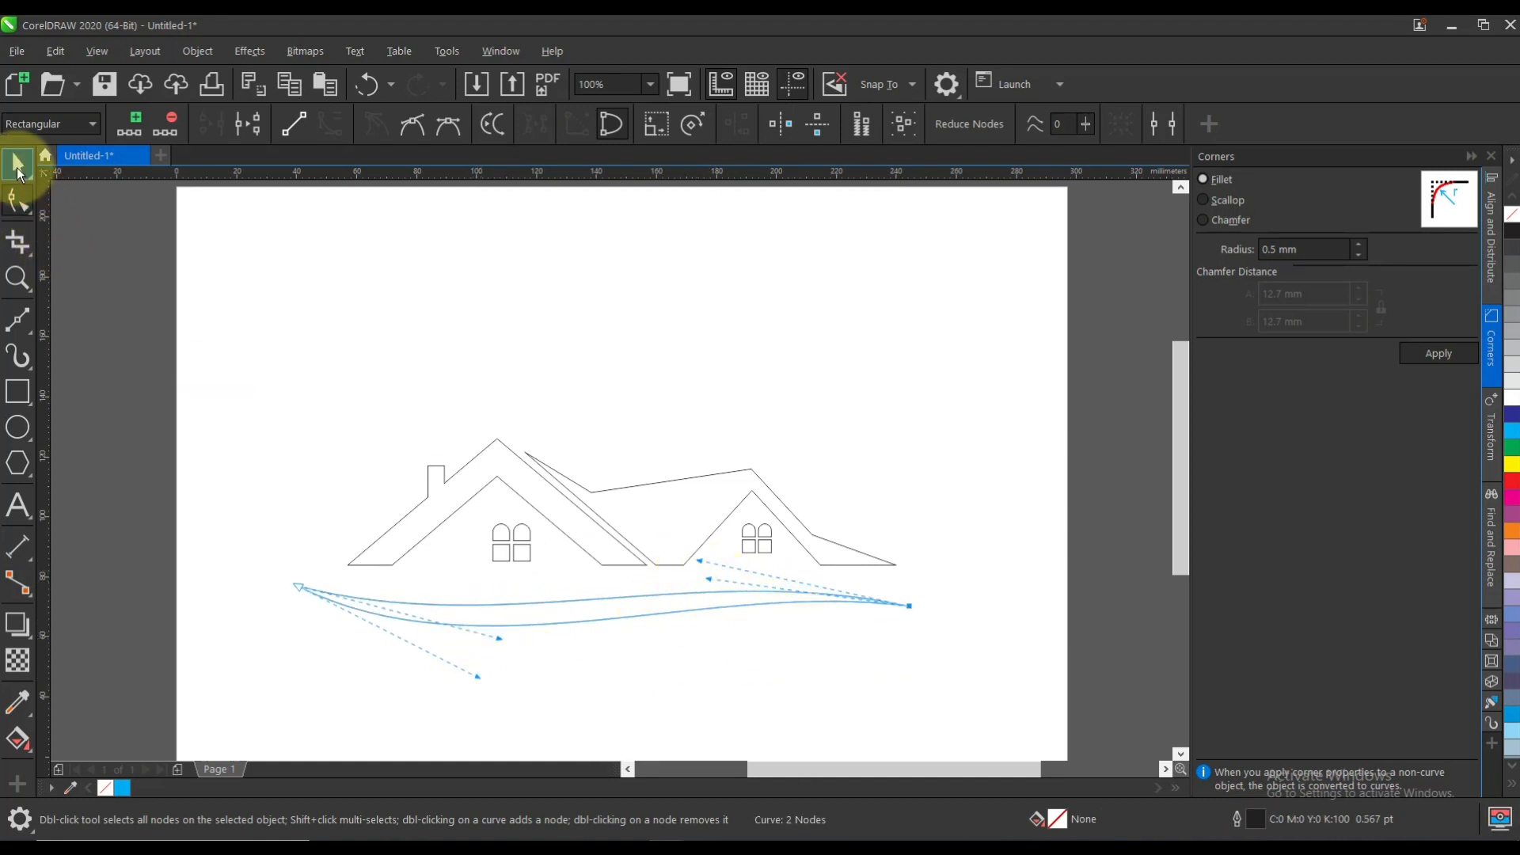
{"action": "left_click", "coordinate": [16, 162]}
{"action": "left_click", "coordinate": [298, 452]}
Step: Draw a second closed two-node line from the swoosh's left tip along its upper edge and convert its segments to curves
{"action": "scroll", "coordinate": [350, 607], "scroll_direction": "up", "scroll_amount": 4}
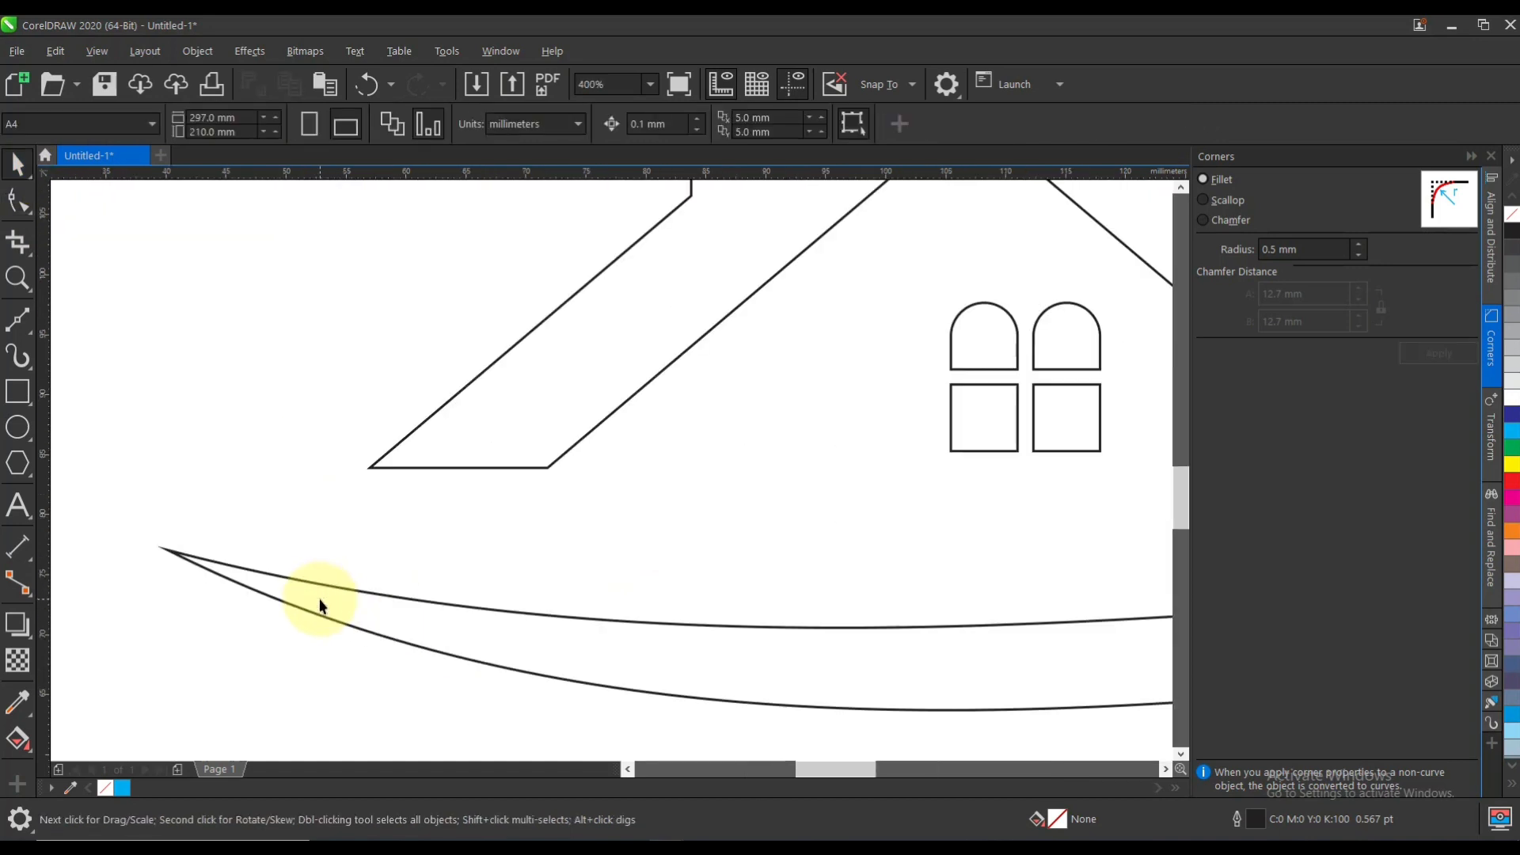
{"action": "key", "text": "F10"}
{"action": "key", "text": "F5"}
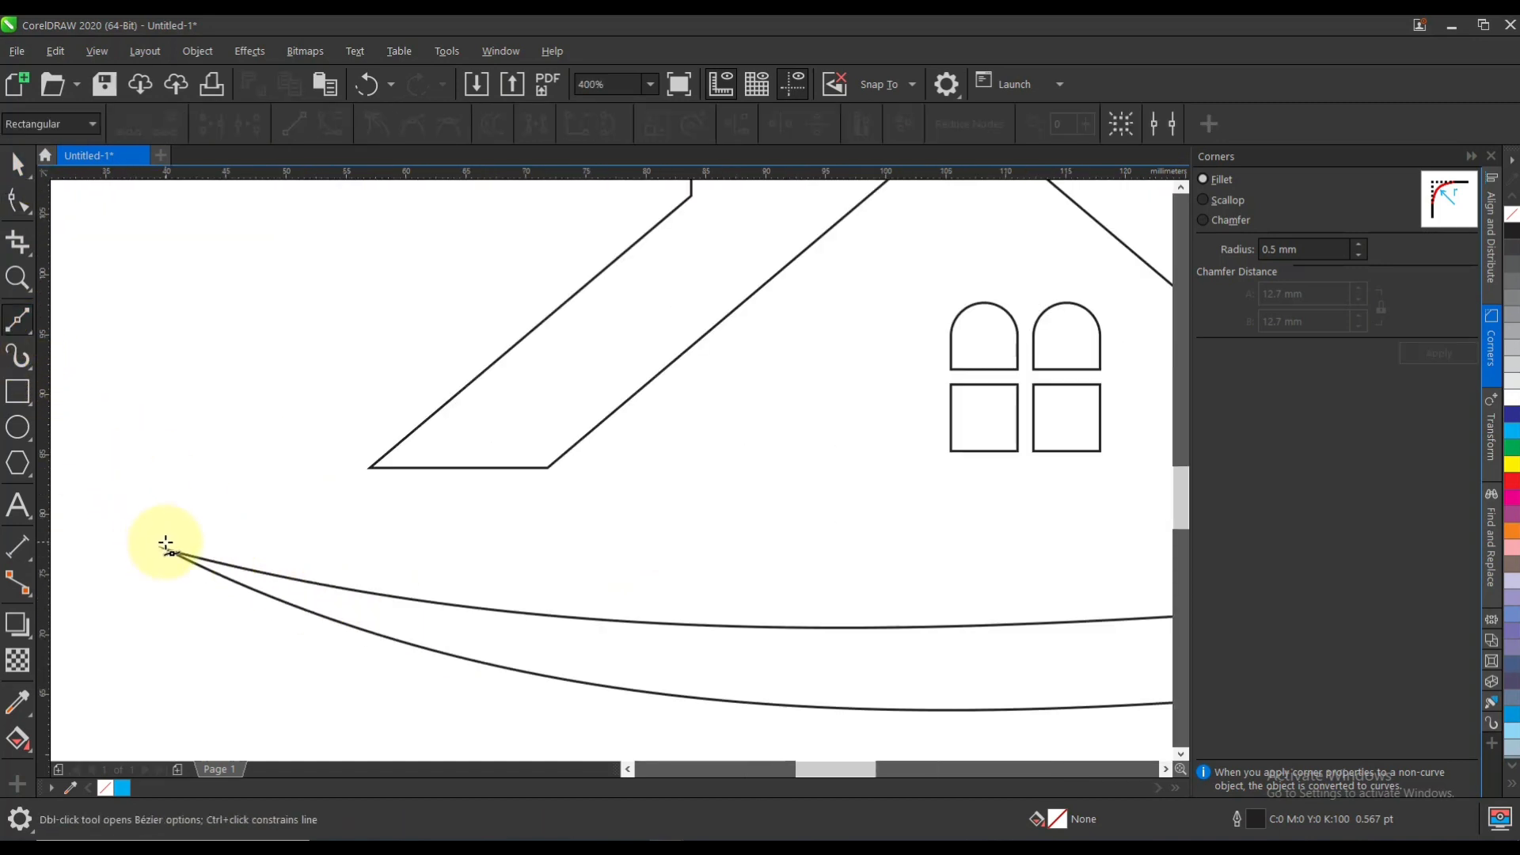
{"action": "left_click", "coordinate": [165, 545]}
{"action": "left_click", "coordinate": [705, 618]}
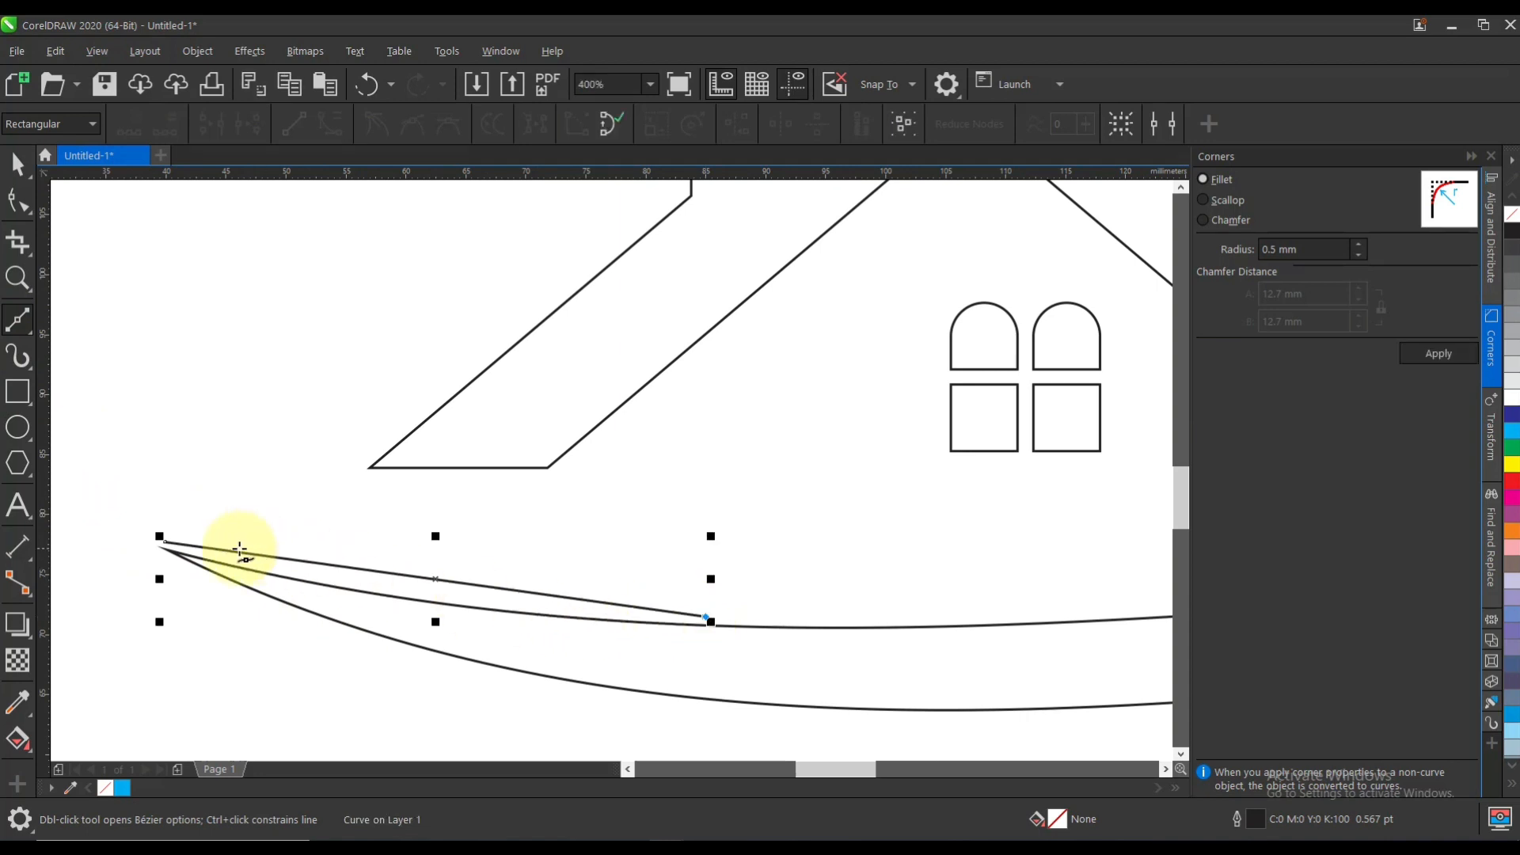
{"action": "left_click", "coordinate": [17, 202]}
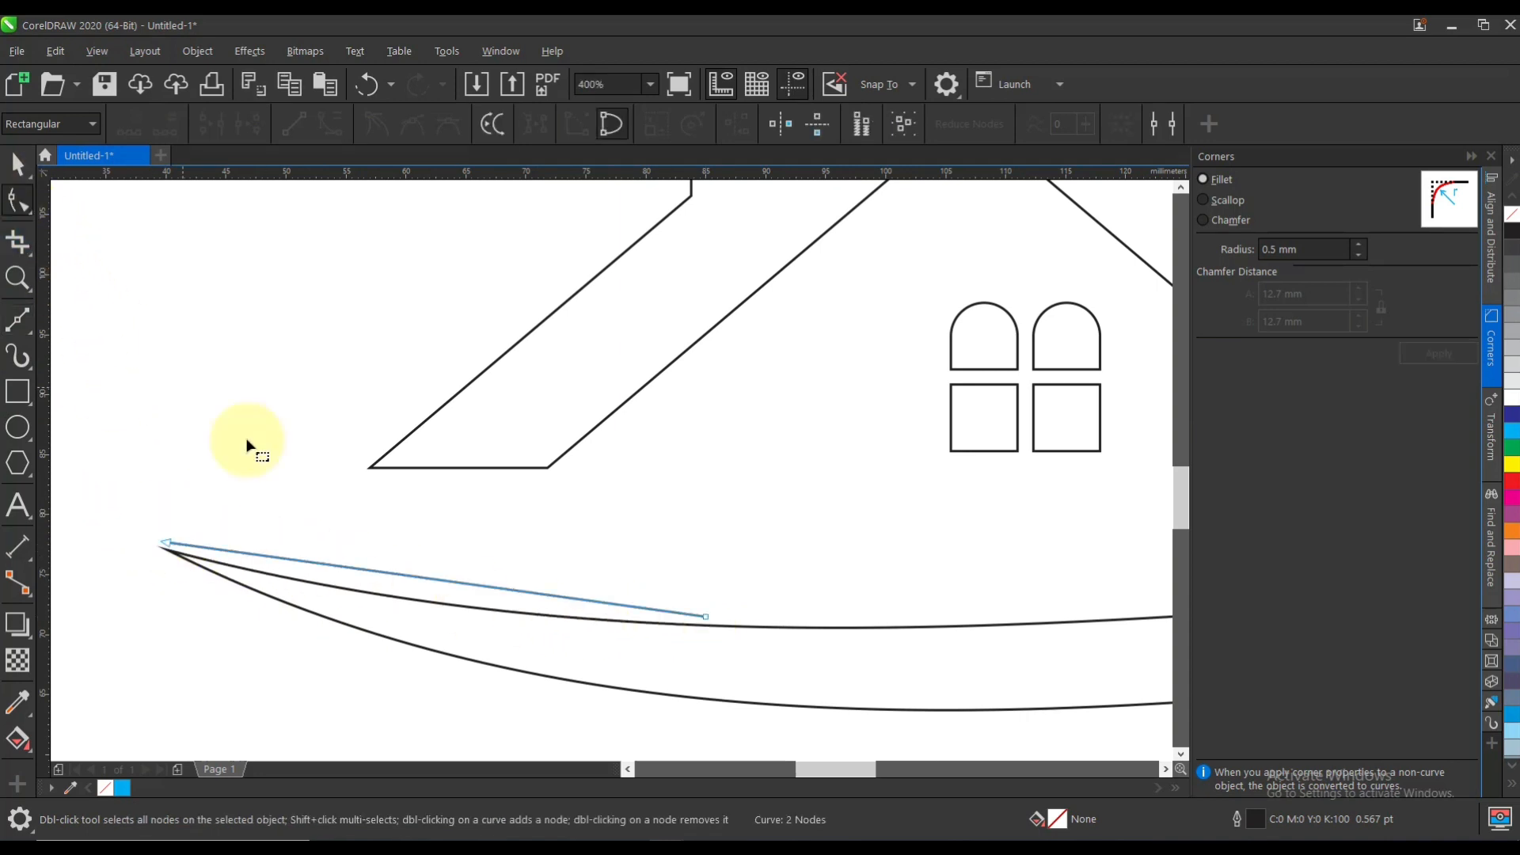
{"action": "left_click", "coordinate": [384, 571]}
{"action": "left_click", "coordinate": [330, 123]}
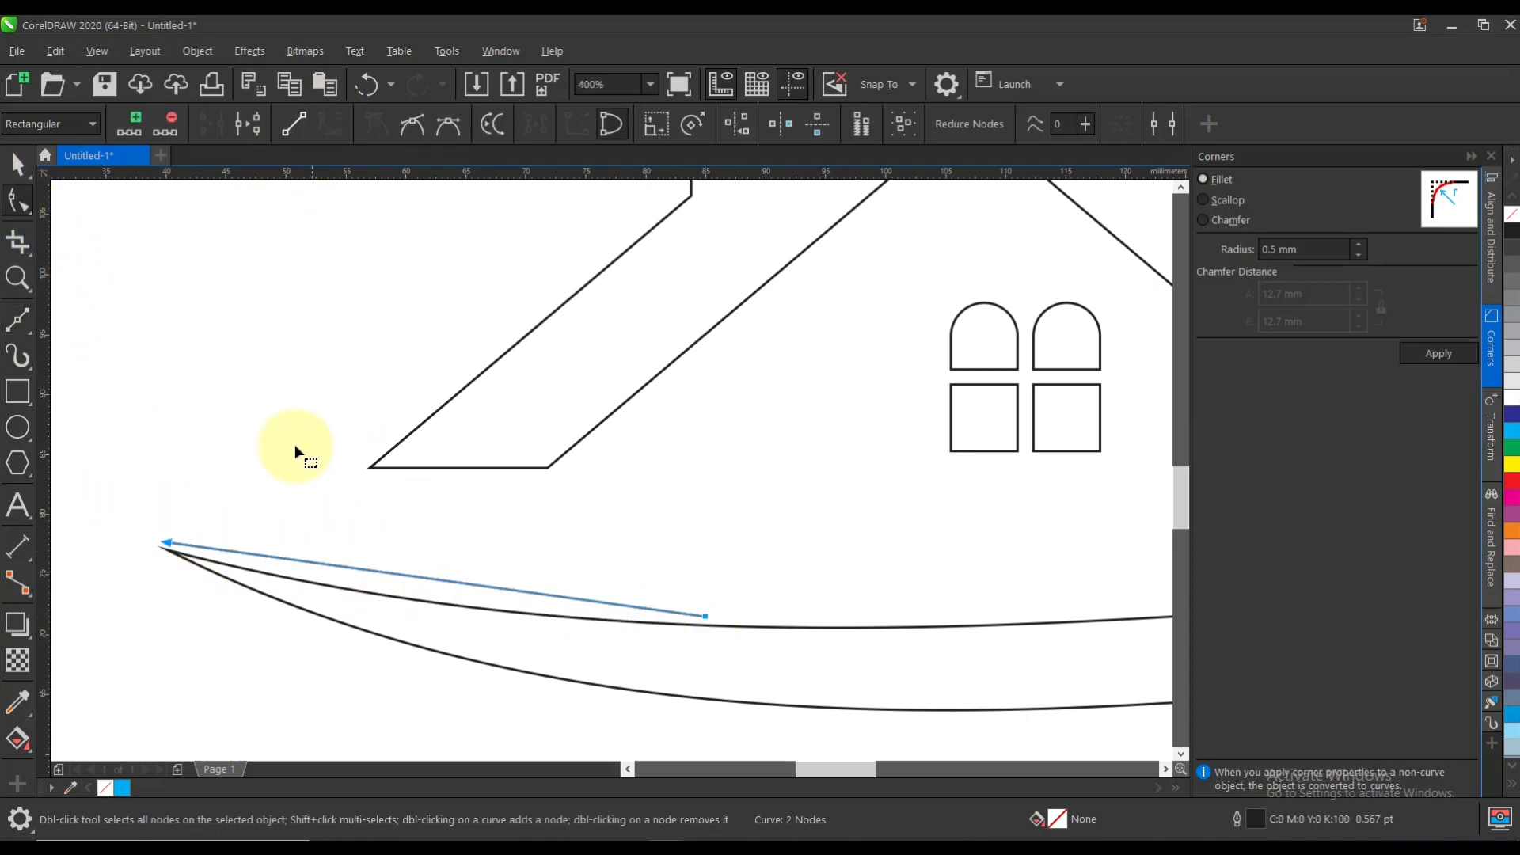
Step: Bend the small closed line's edge along the swoosh's upper-left edge, stretch it to about 50 mm wide and shift it further left
{"action": "left_click", "coordinate": [168, 544]}
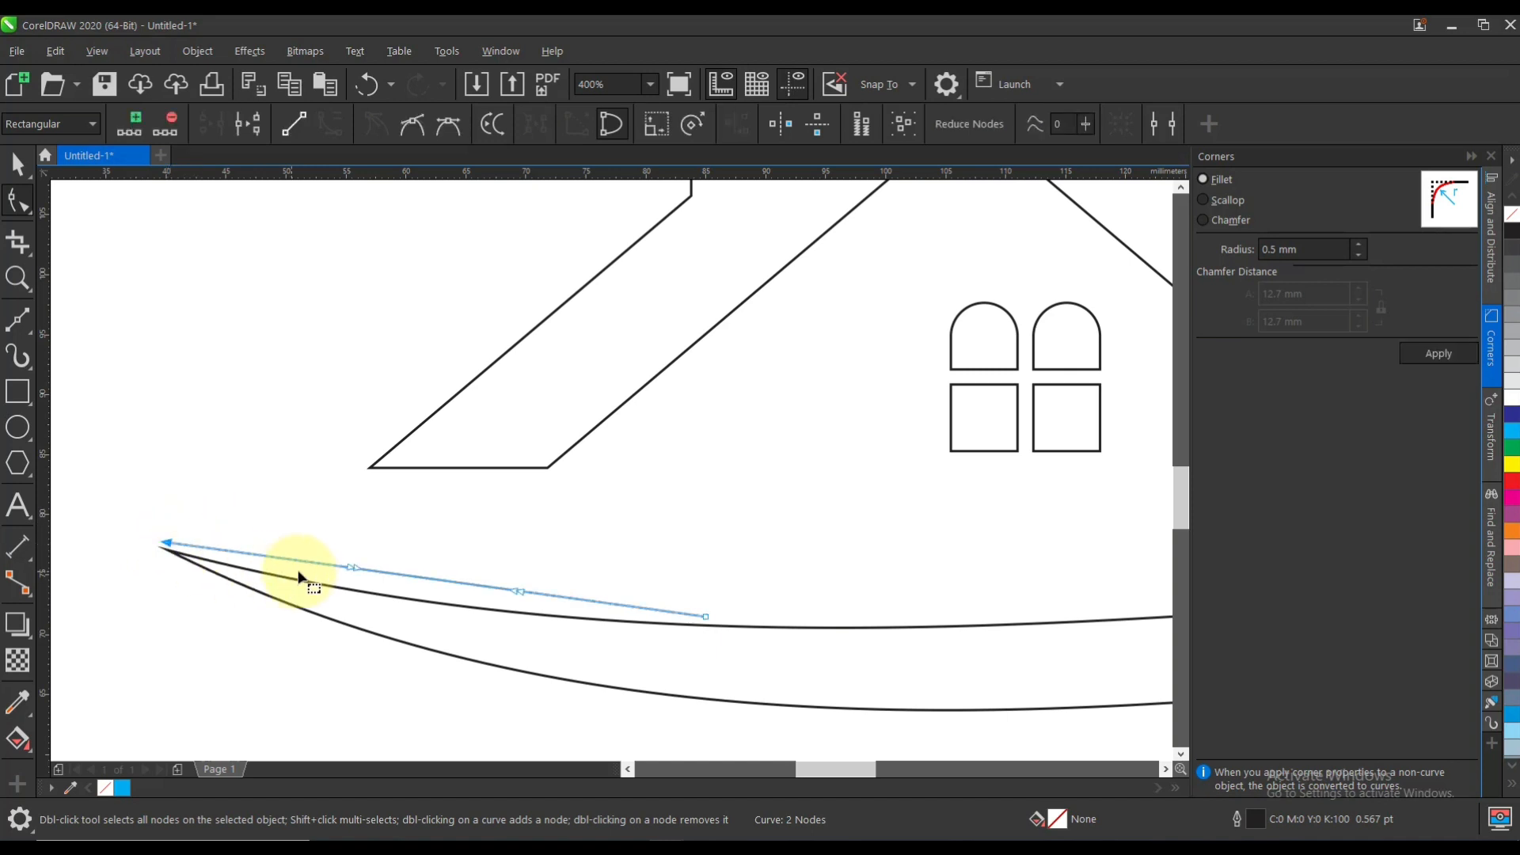
{"action": "mouse_move", "coordinate": [349, 567]}
{"action": "left_mouse_down"}
{"action": "mouse_move", "coordinate": [353, 585]}
{"action": "mouse_move", "coordinate": [484, 608]}
{"action": "mouse_move", "coordinate": [515, 604]}
{"action": "mouse_move", "coordinate": [529, 577]}
{"action": "mouse_move", "coordinate": [533, 615]}
{"action": "mouse_move", "coordinate": [520, 579]}
{"action": "mouse_move", "coordinate": [327, 563]}
{"action": "left_mouse_up"}
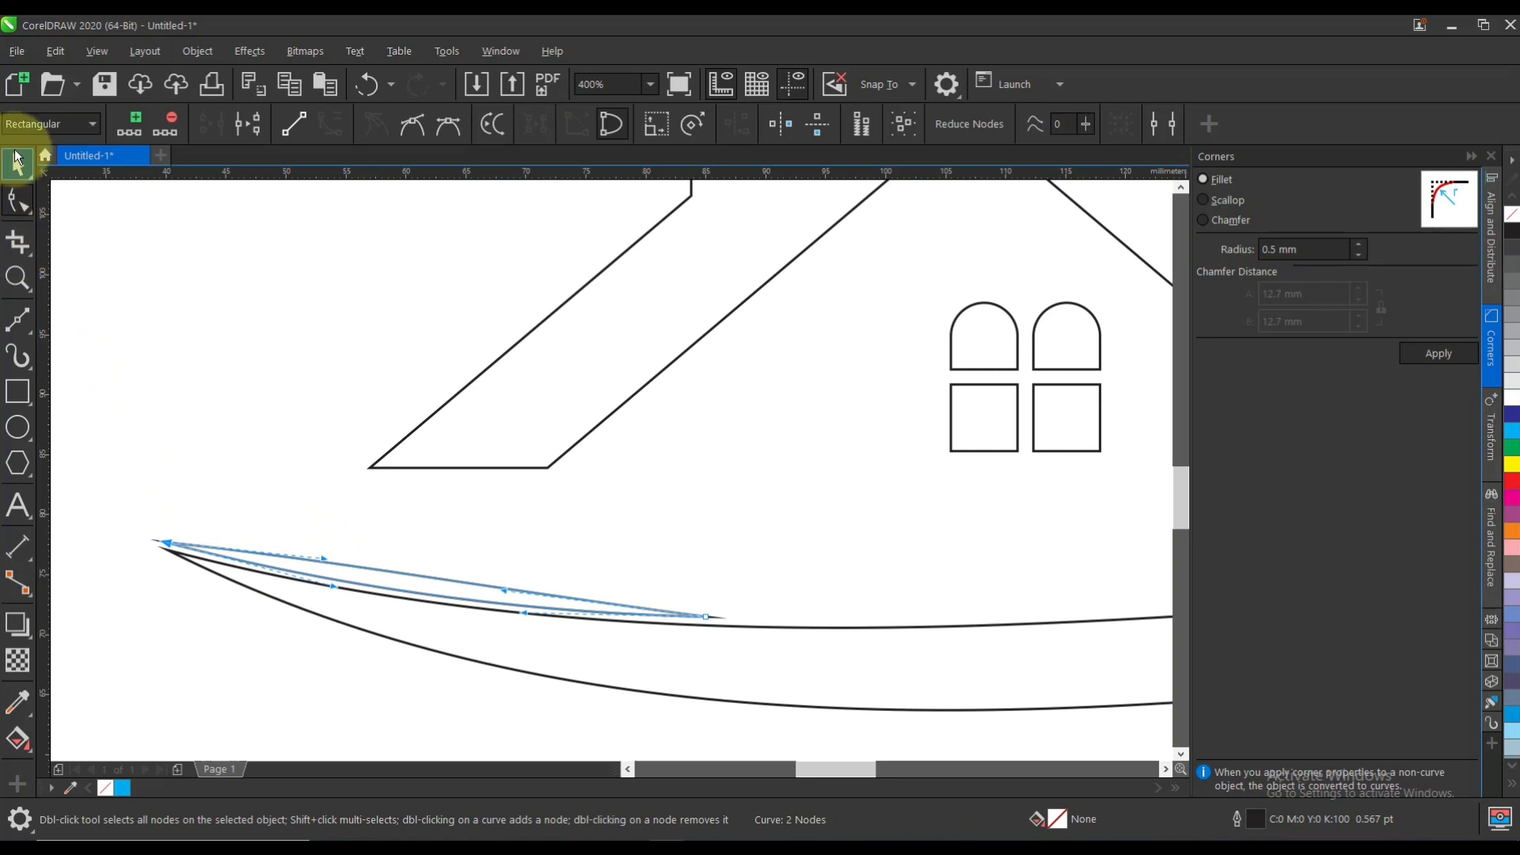
{"action": "left_click", "coordinate": [17, 164]}
{"action": "left_click_drag", "start_coordinate": [159, 536], "coordinate": [95, 452]}
{"action": "scroll", "coordinate": [380, 592], "scroll_direction": "down", "scroll_amount": 1}
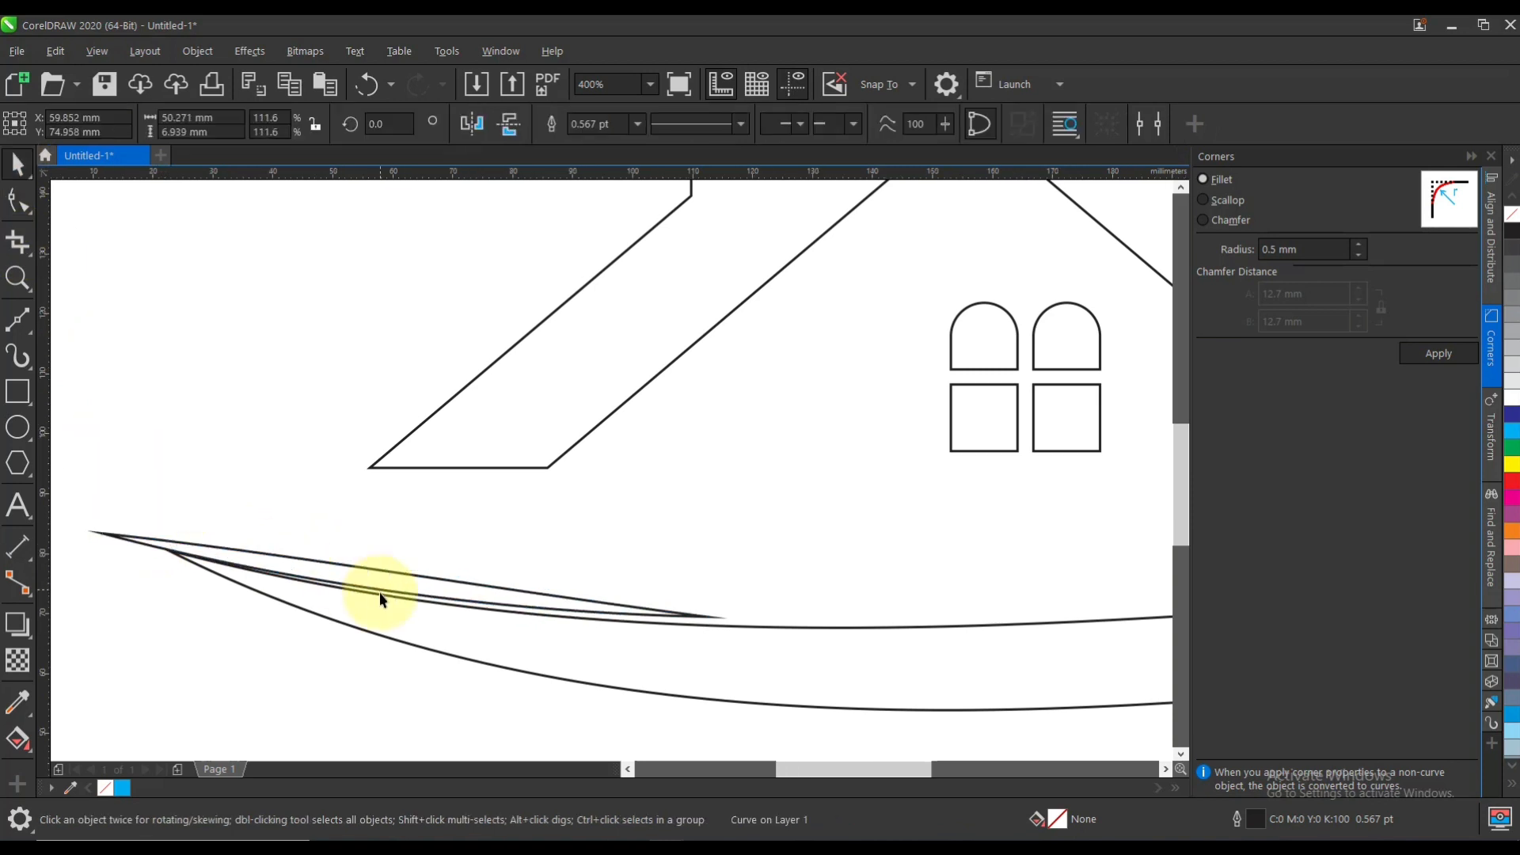
{"action": "left_click_drag", "start_coordinate": [382, 587], "coordinate": [339, 577]}
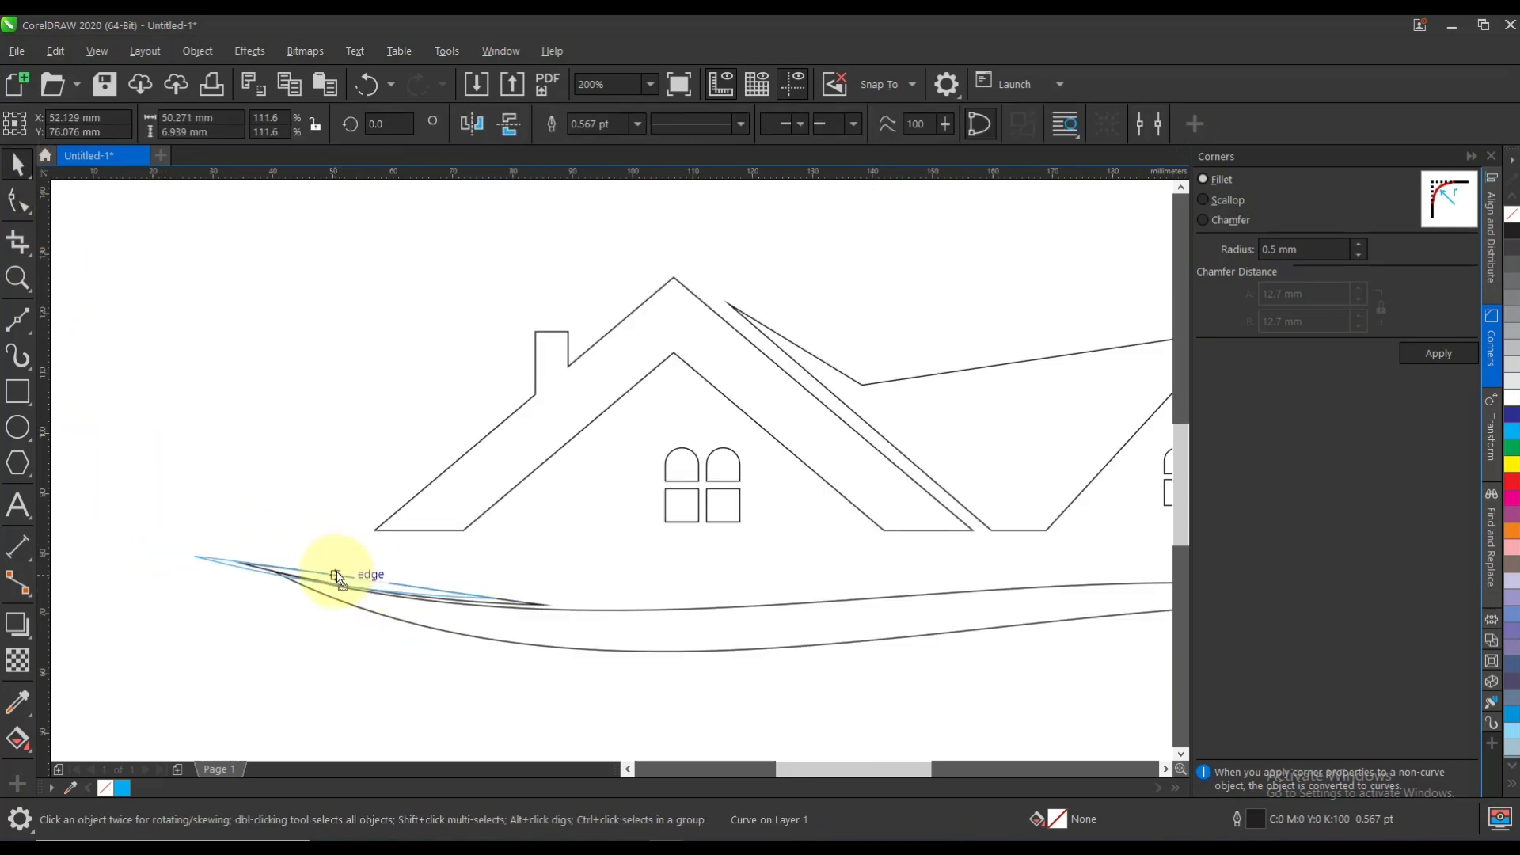
Step: Raise the small sliver's outer tip and adjust its curve handles so both edges taper along the large swoosh's upper-left edge
{"action": "scroll", "coordinate": [333, 573], "scroll_direction": "up", "scroll_amount": 1}
{"action": "left_click", "coordinate": [236, 565]}
{"action": "left_click", "coordinate": [235, 565]}
{"action": "left_click_drag", "start_coordinate": [107, 546], "coordinate": [117, 509]}
{"action": "left_click_drag", "start_coordinate": [305, 566], "coordinate": [230, 590]}
{"action": "left_click", "coordinate": [710, 632]}
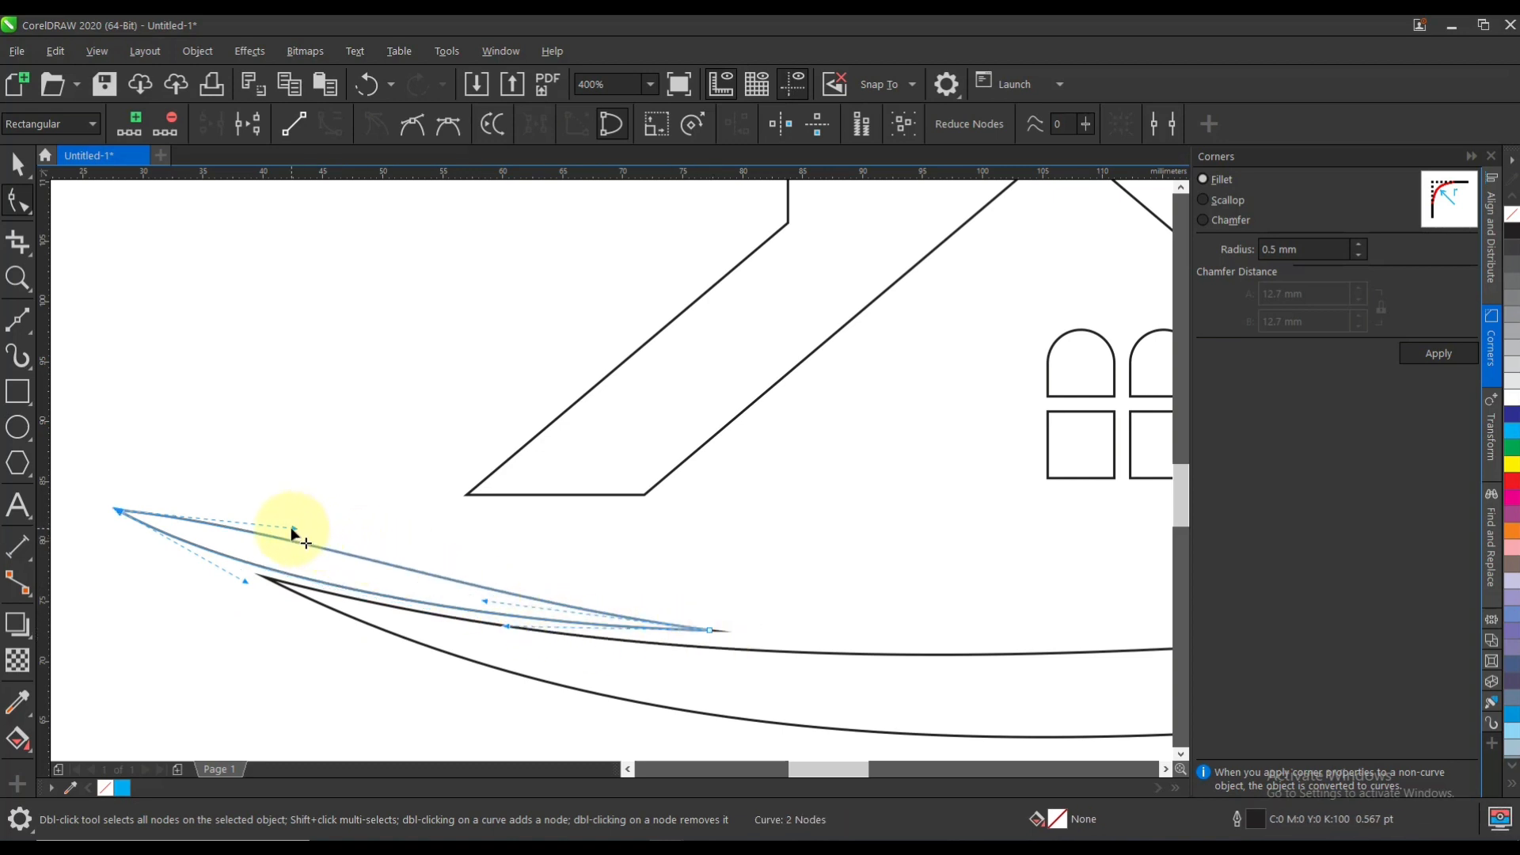
{"action": "left_click_drag", "start_coordinate": [293, 530], "coordinate": [278, 552]}
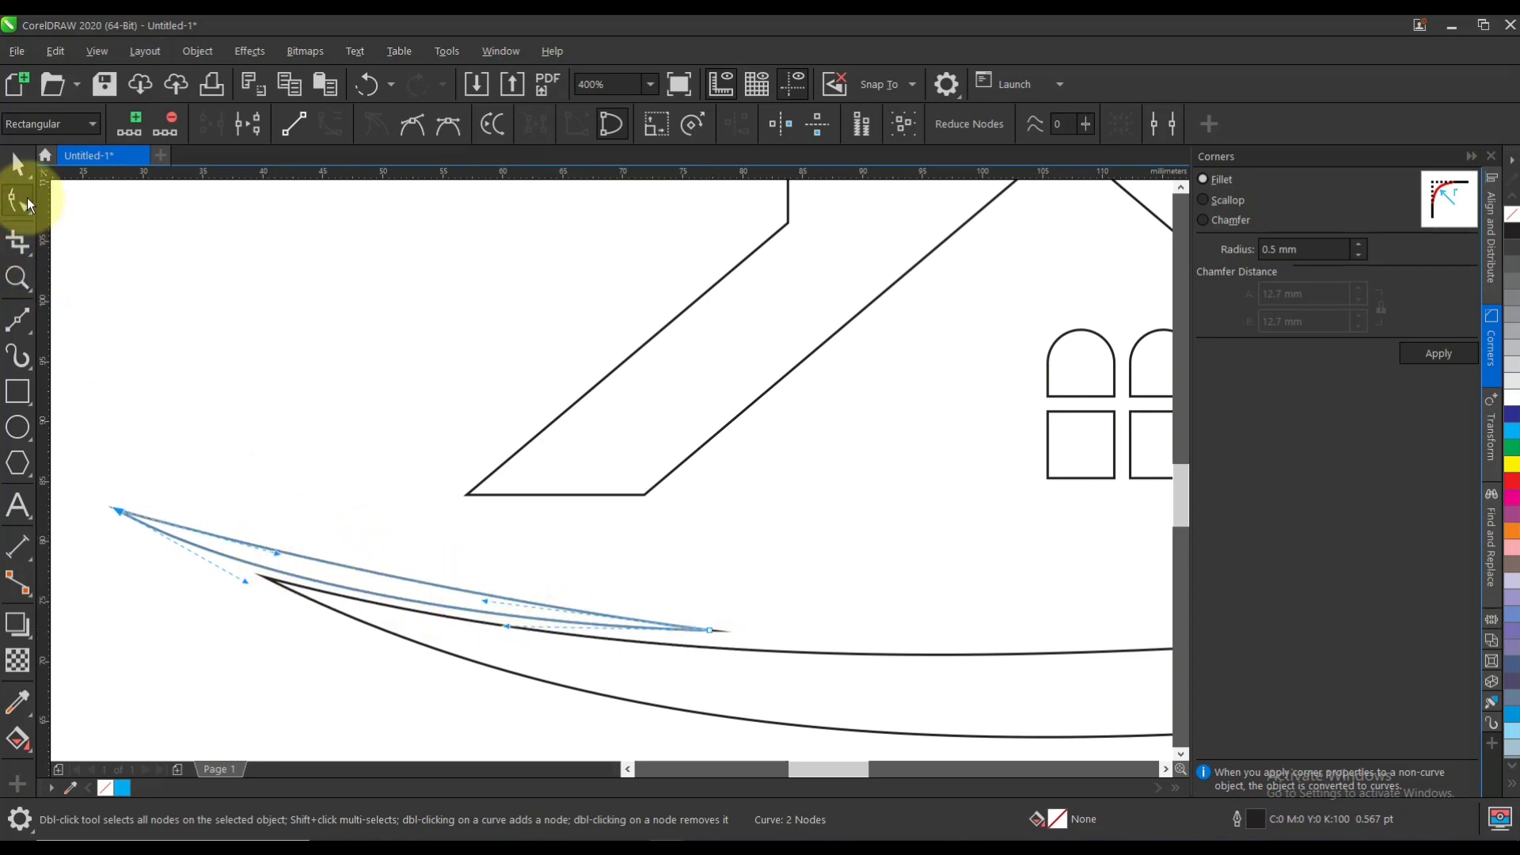
{"action": "left_click", "coordinate": [17, 164]}
Step: Draw a closed two-node line just below the large swoosh's right end, extending past its tip, and convert its segments to curves
{"action": "scroll", "coordinate": [407, 610], "scroll_direction": "down", "scroll_amount": 2}
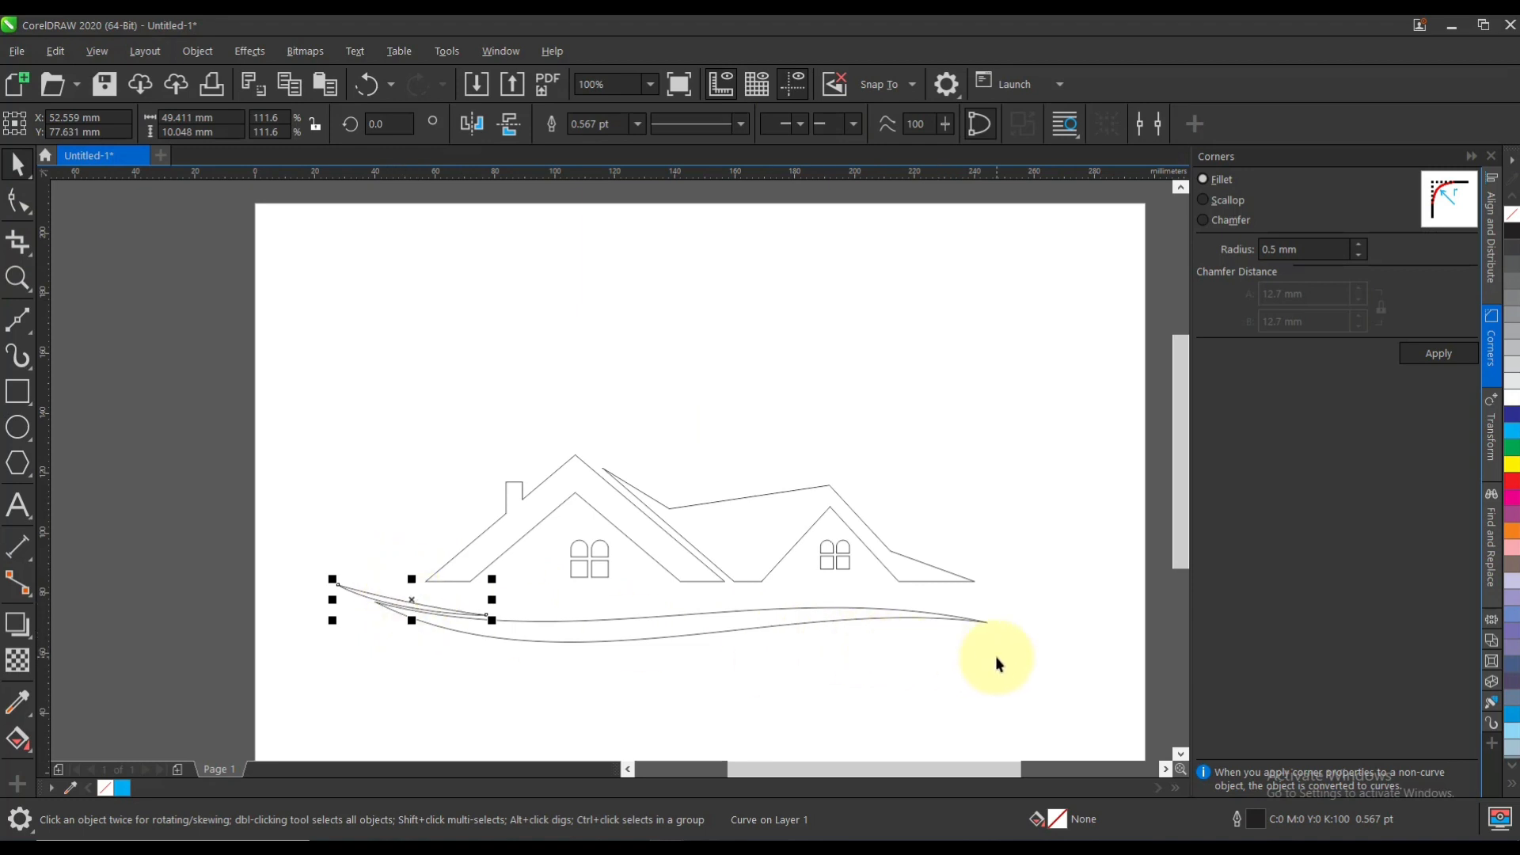
{"action": "scroll", "coordinate": [991, 657], "scroll_direction": "up", "scroll_amount": 2}
{"action": "left_click", "coordinate": [17, 320]}
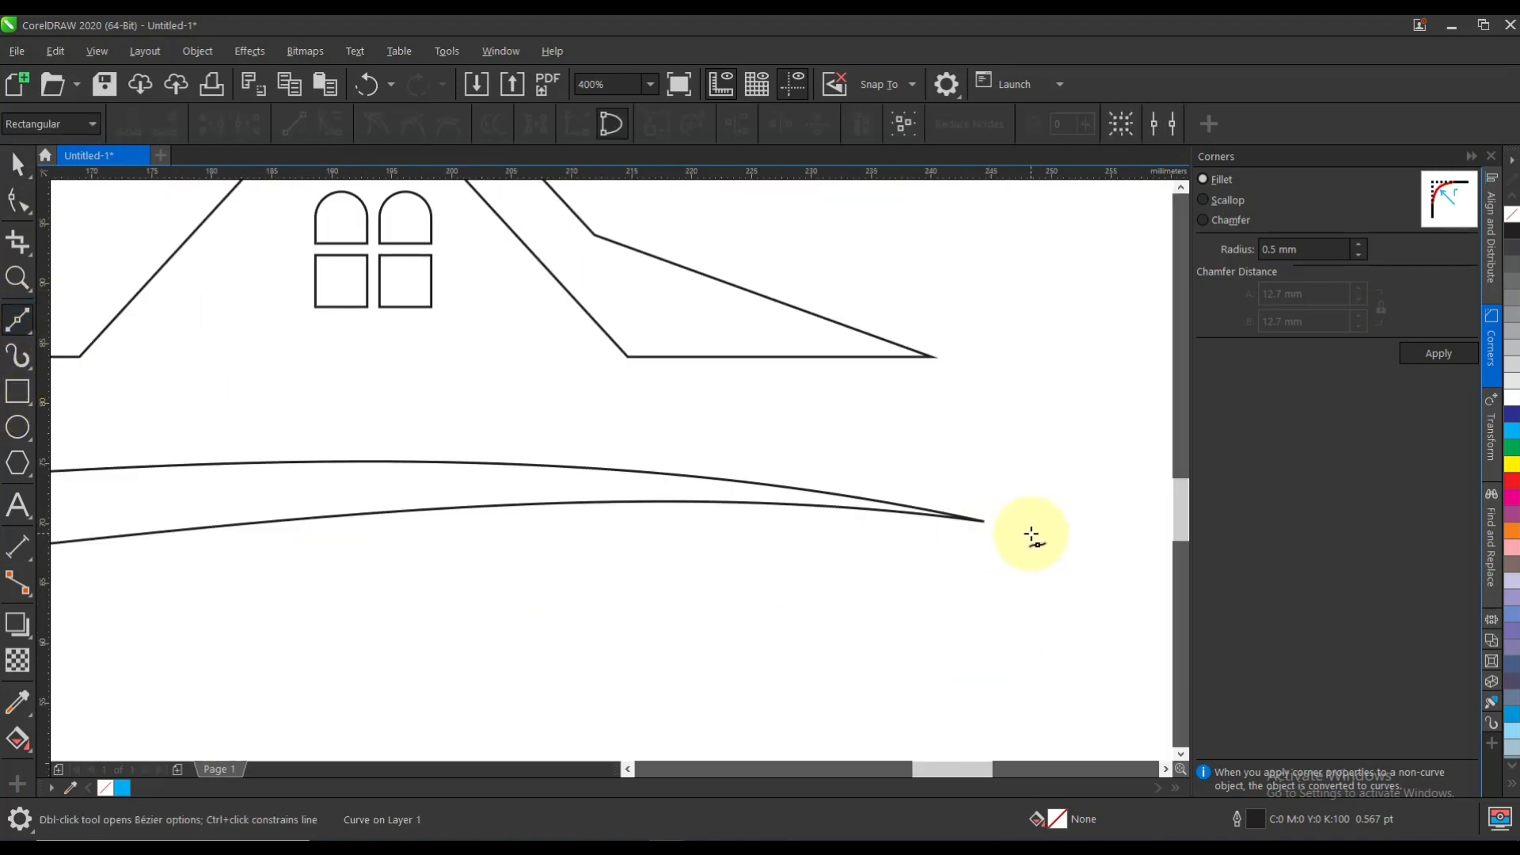
{"action": "left_click", "coordinate": [1093, 560]}
{"action": "left_click", "coordinate": [664, 516]}
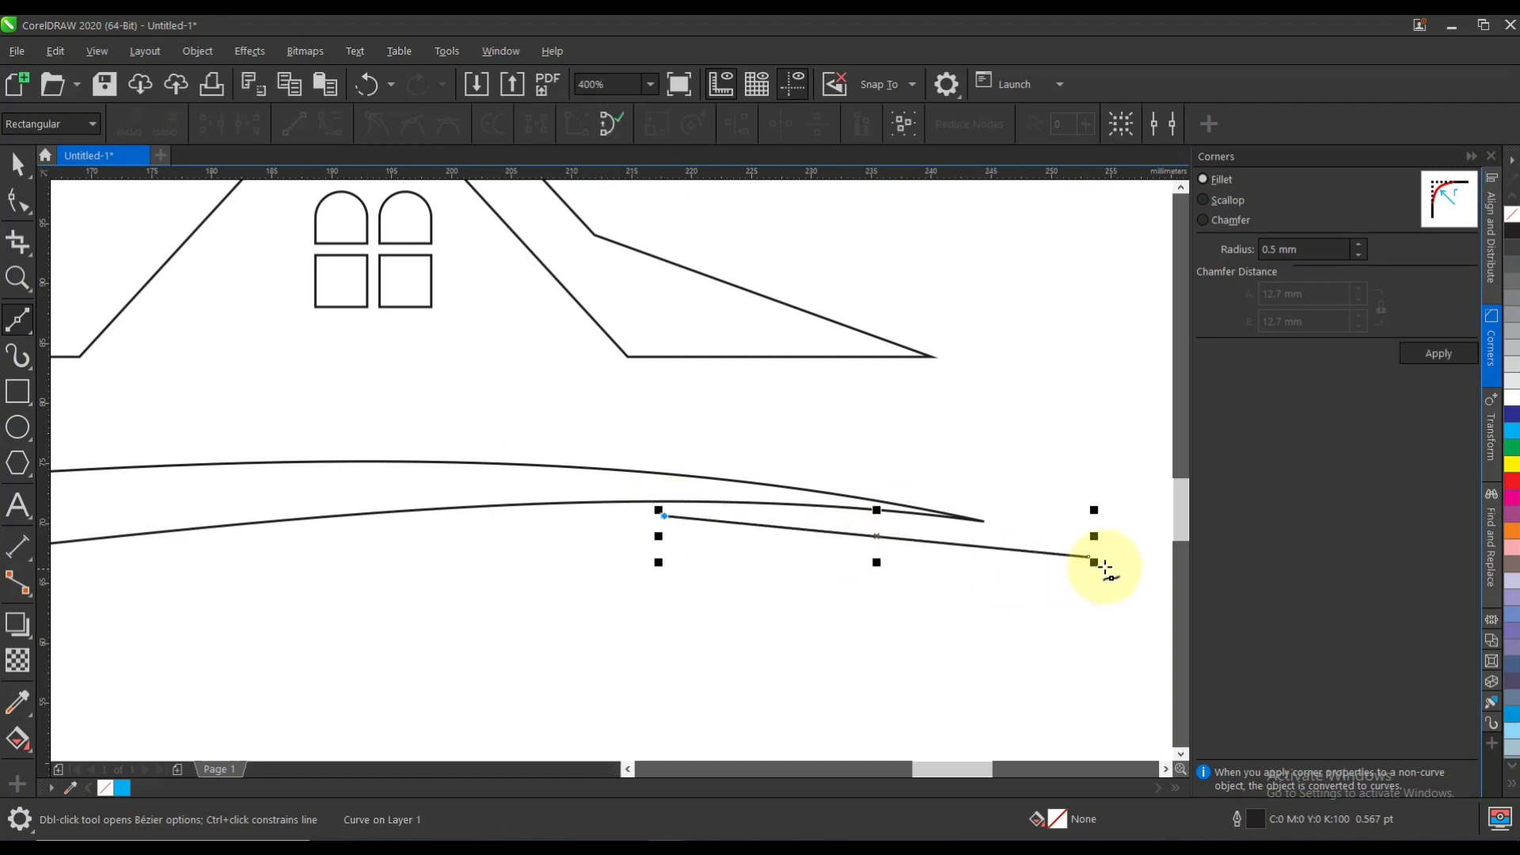
{"action": "left_click", "coordinate": [17, 202]}
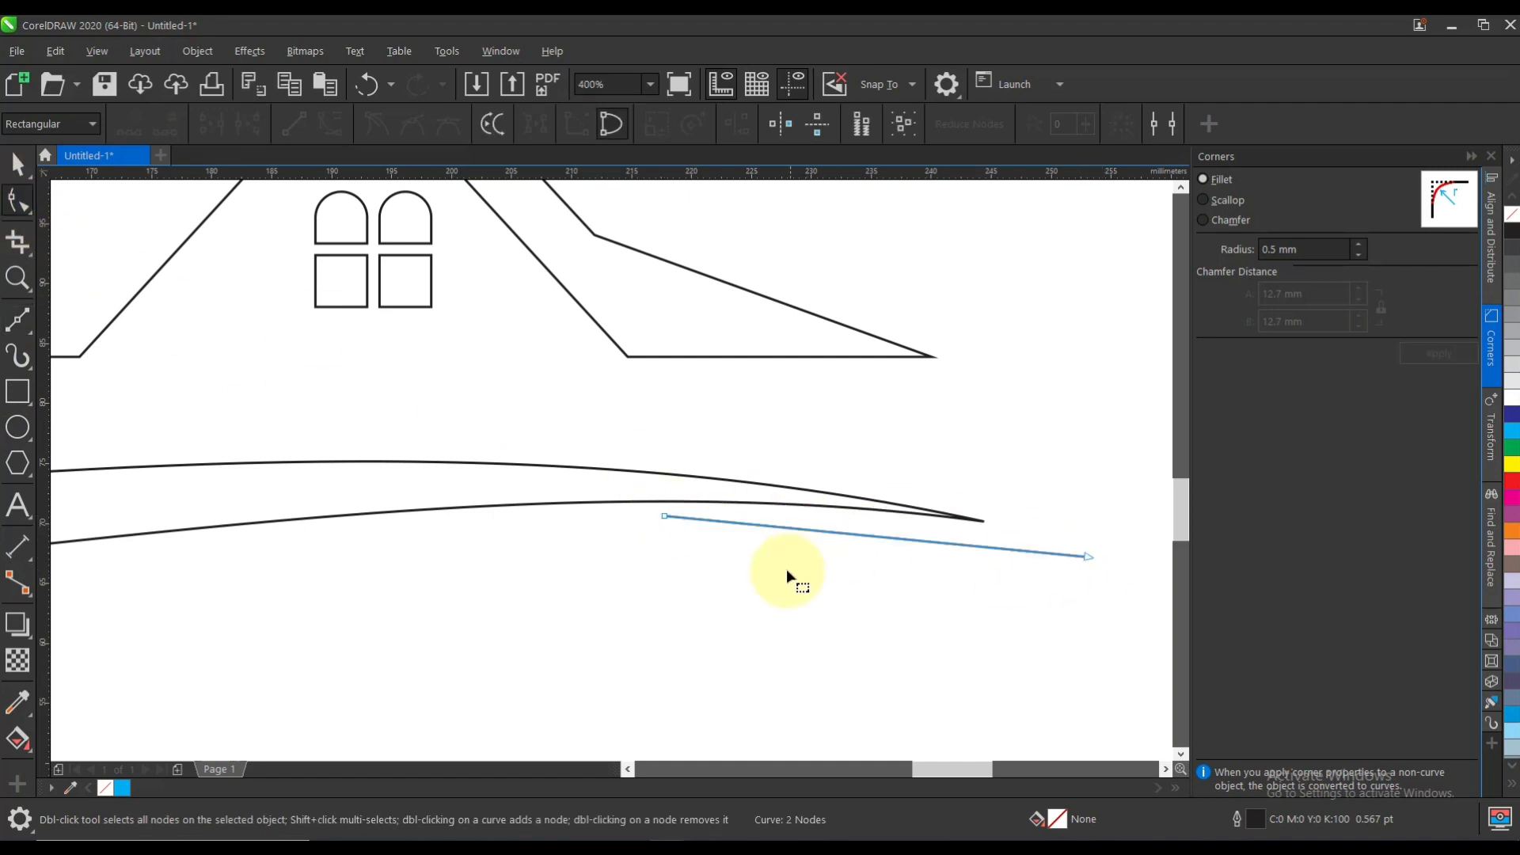
{"action": "left_click", "coordinate": [839, 534]}
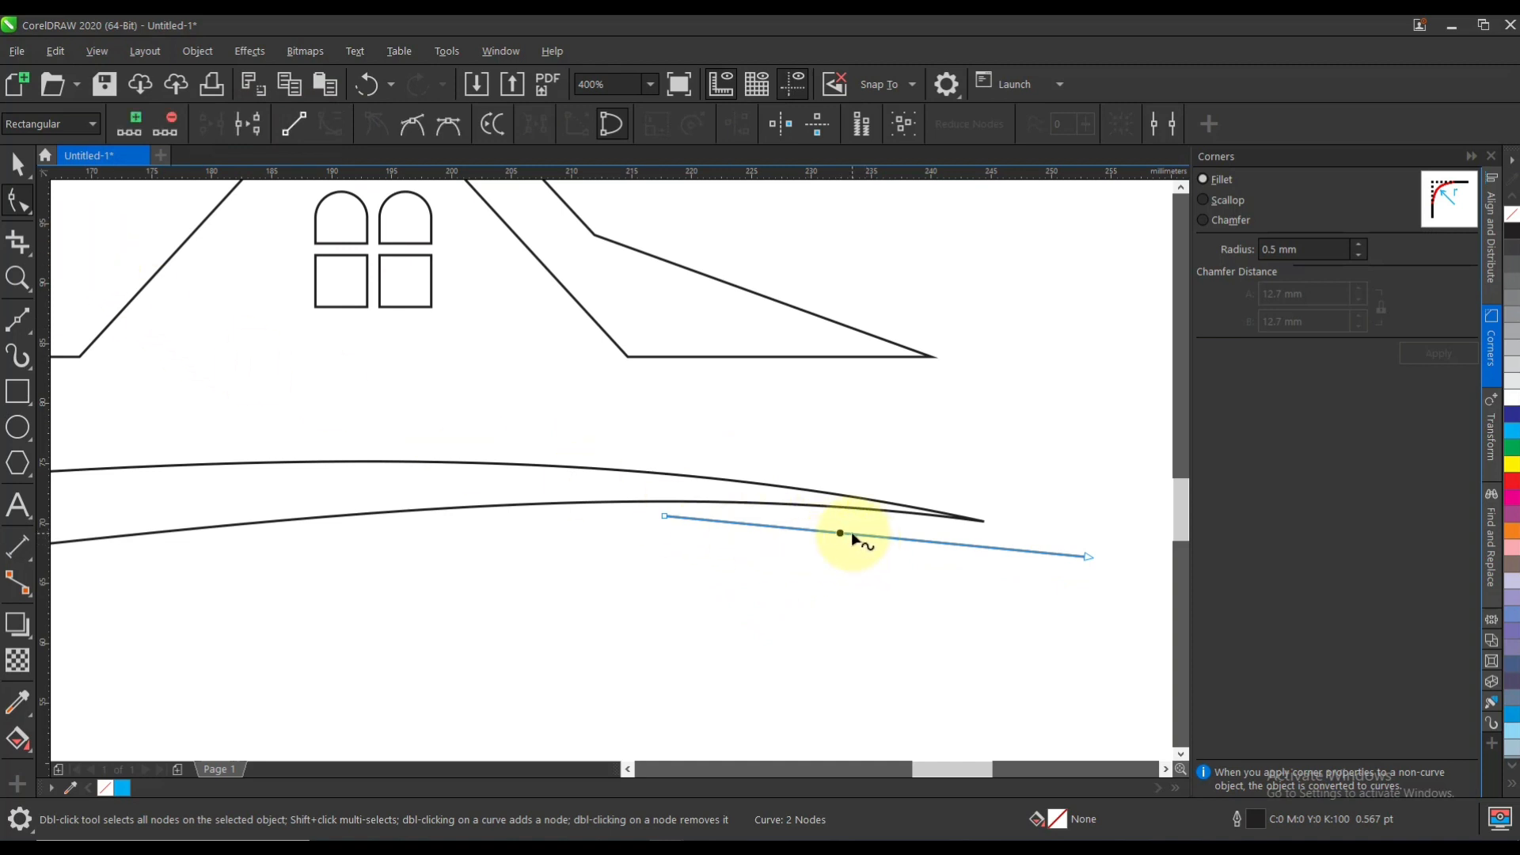
Step: Bend the line's upper edge along the large swoosh and adjust both end nodes, forming a thin sliver about 38 mm wide
{"action": "left_click_drag", "start_coordinate": [853, 534], "coordinate": [892, 520]}
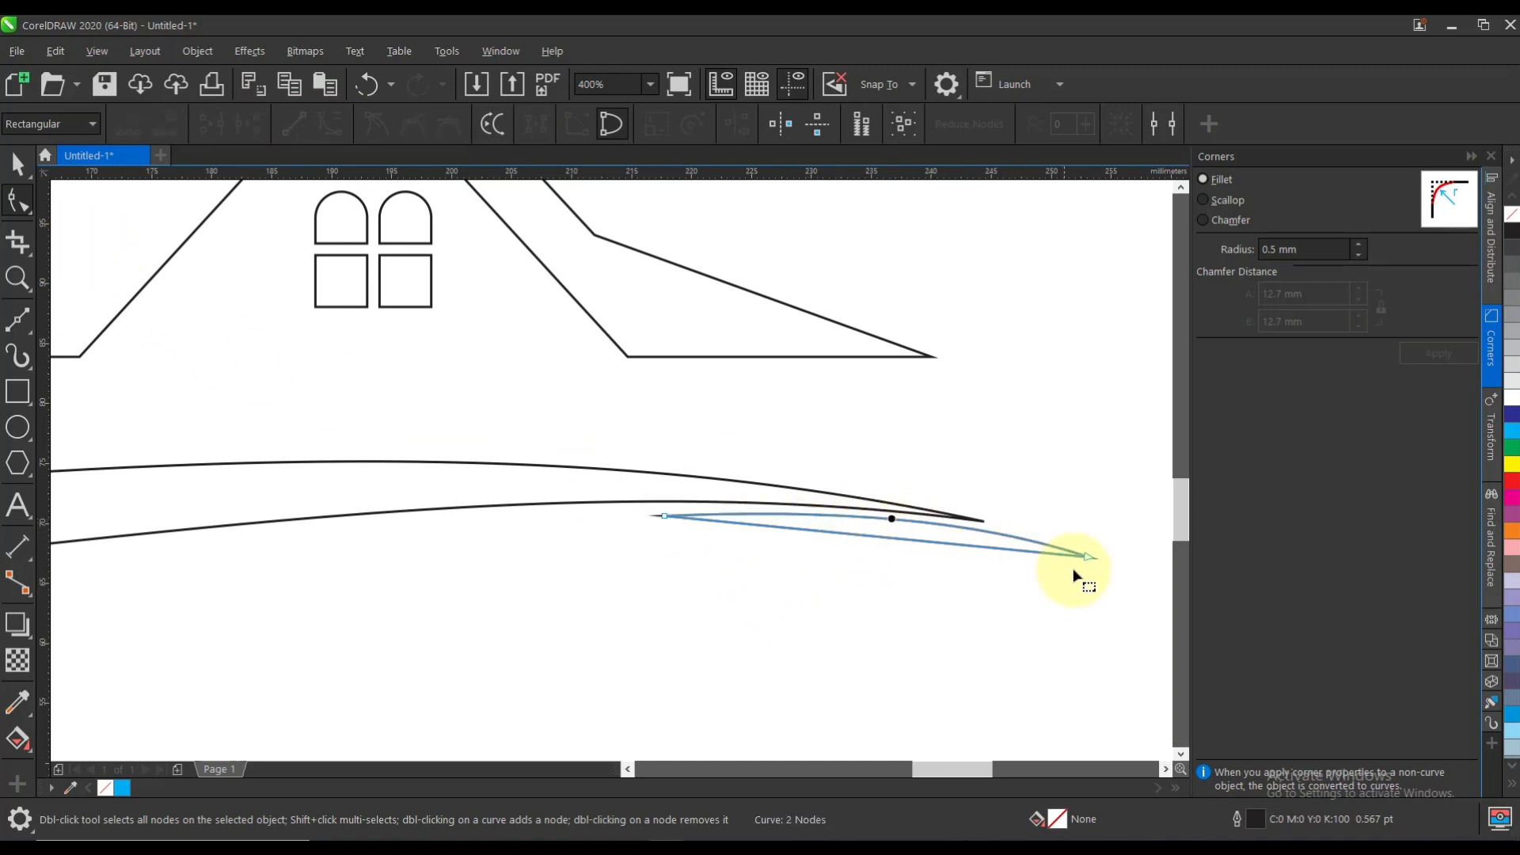
{"action": "left_click_drag", "start_coordinate": [1095, 558], "coordinate": [1113, 553]}
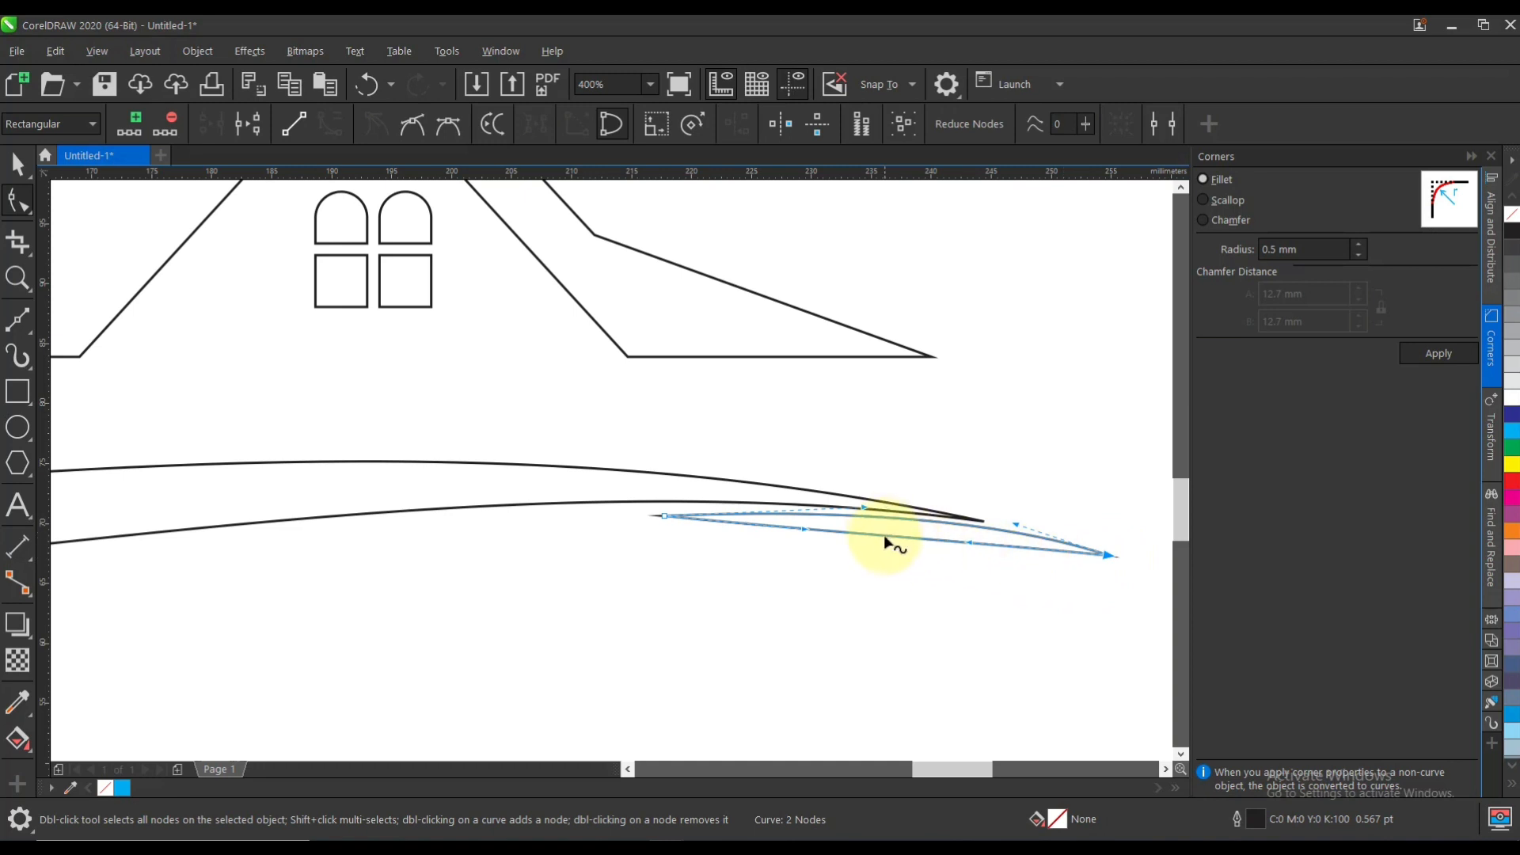
{"action": "left_click_drag", "start_coordinate": [663, 516], "coordinate": [656, 511]}
{"action": "key", "text": "space"}
{"action": "left_click", "coordinate": [888, 587]}
{"action": "scroll", "coordinate": [888, 587], "scroll_direction": "down", "scroll_amount": 1}
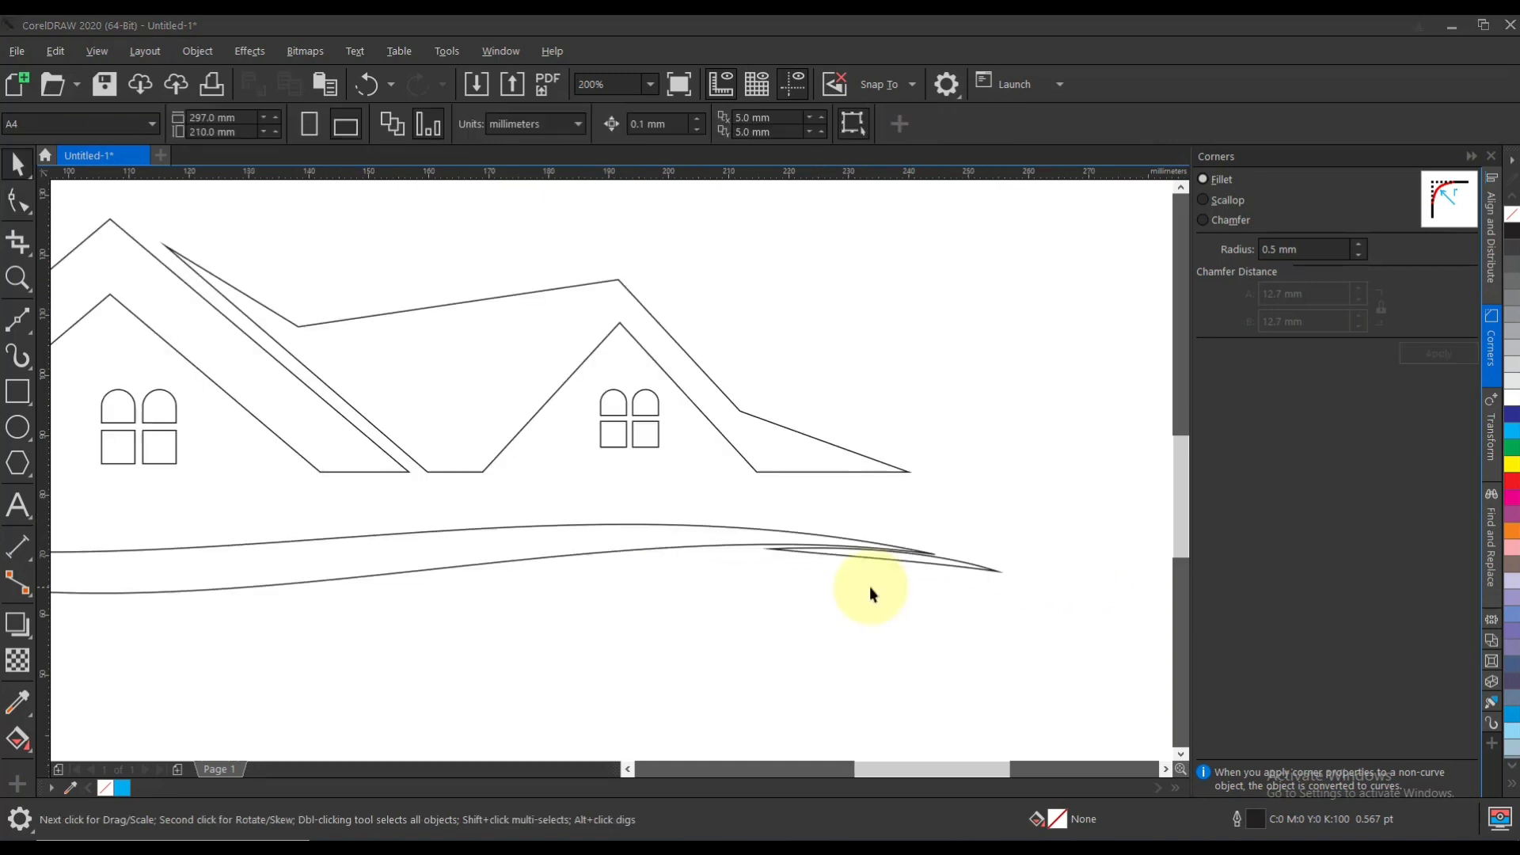
{"action": "scroll", "coordinate": [830, 547], "scroll_direction": "down", "scroll_amount": 1}
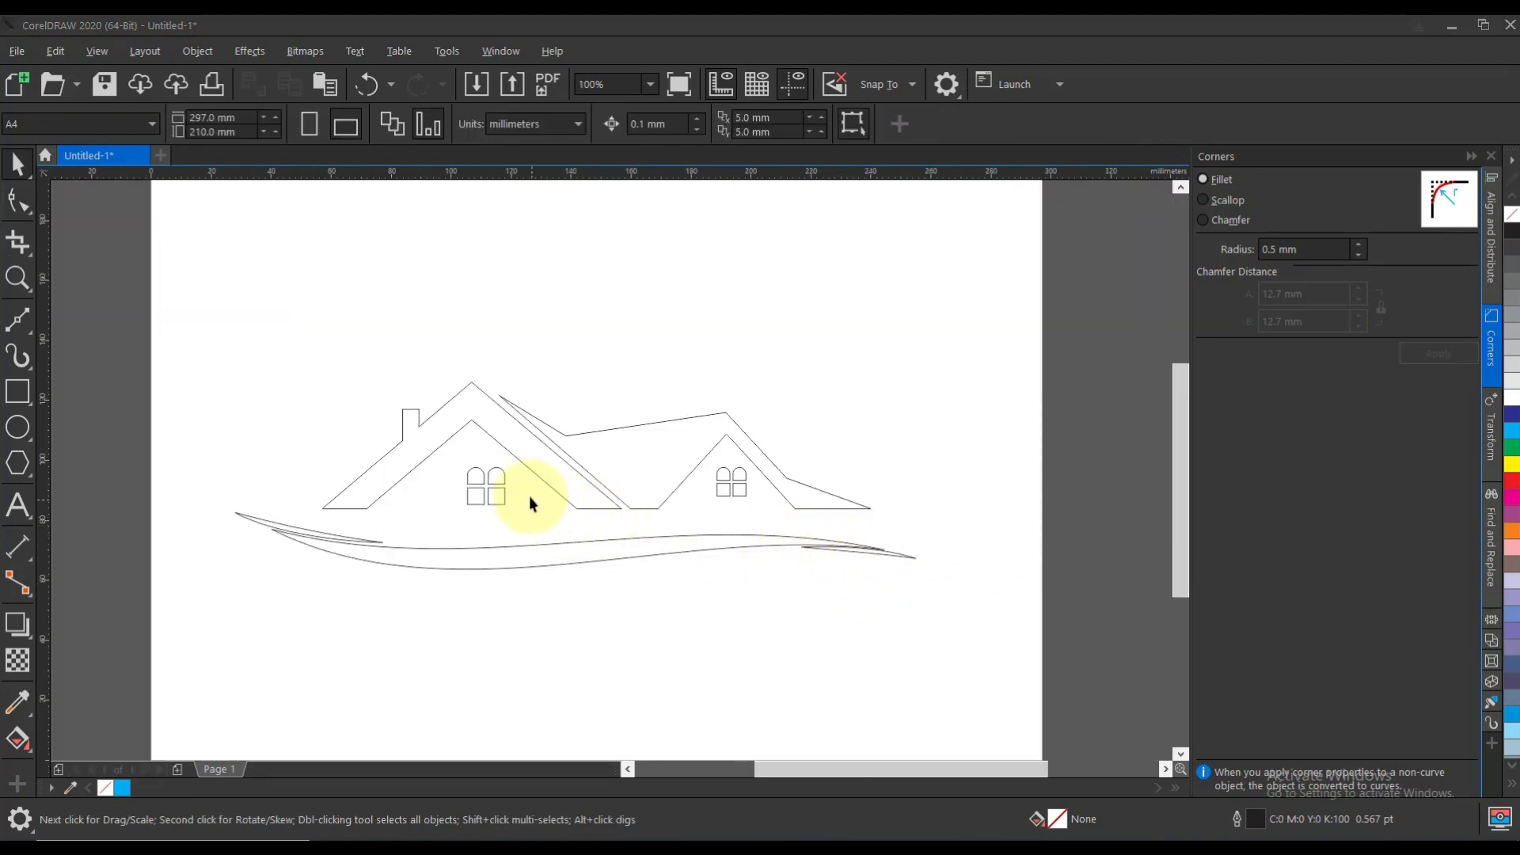
Step: Ungroup the house drawing so its roofs and windows are separate objects
{"action": "left_click", "coordinate": [418, 427]}
{"action": "left_click", "coordinate": [545, 355]}
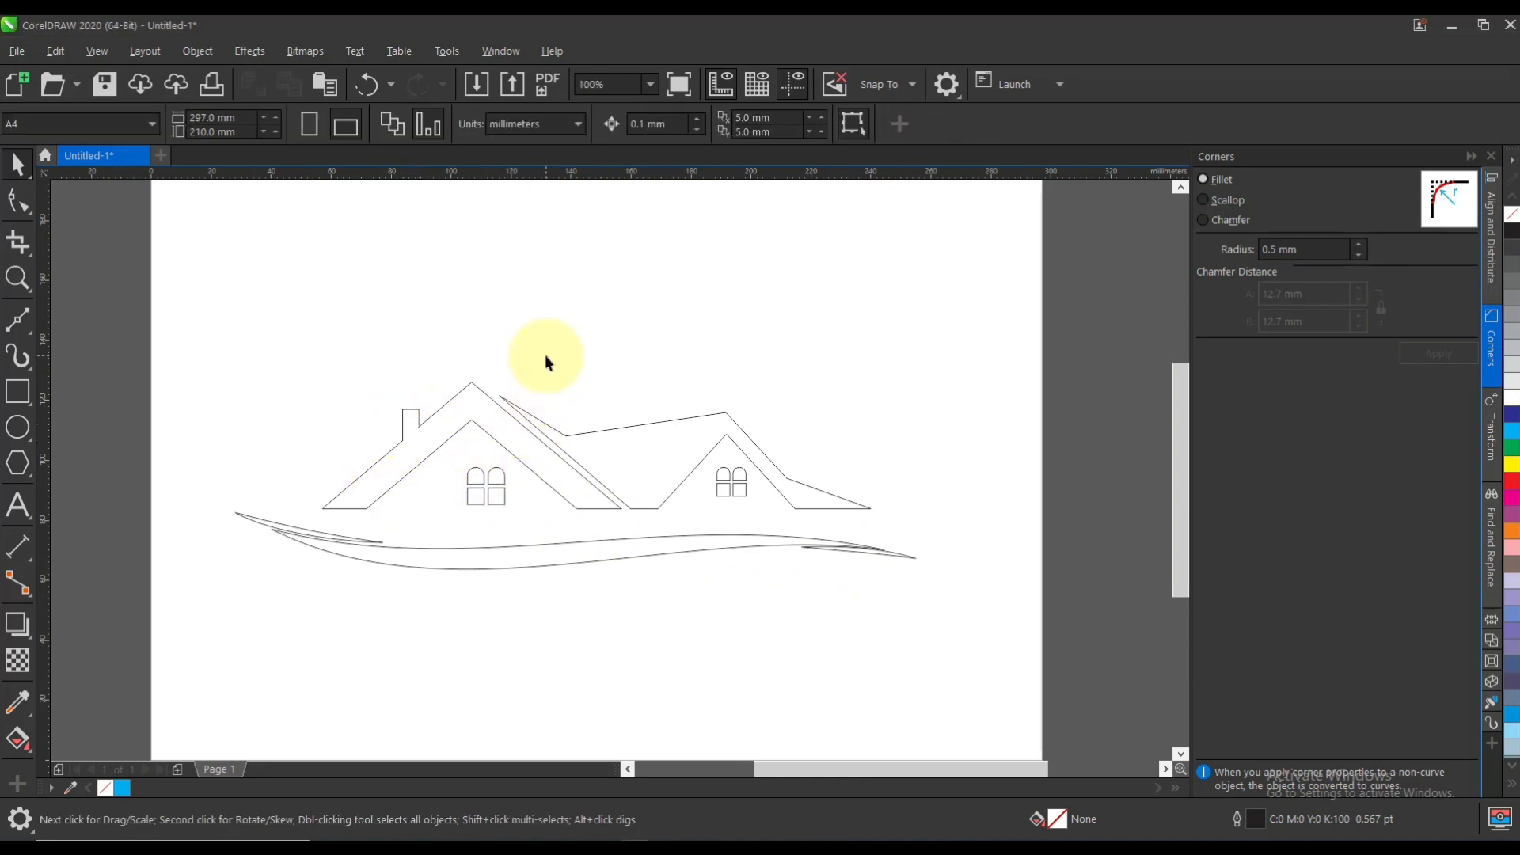
{"action": "key", "text": "ctrl+a"}
{"action": "left_click", "coordinate": [507, 341]}
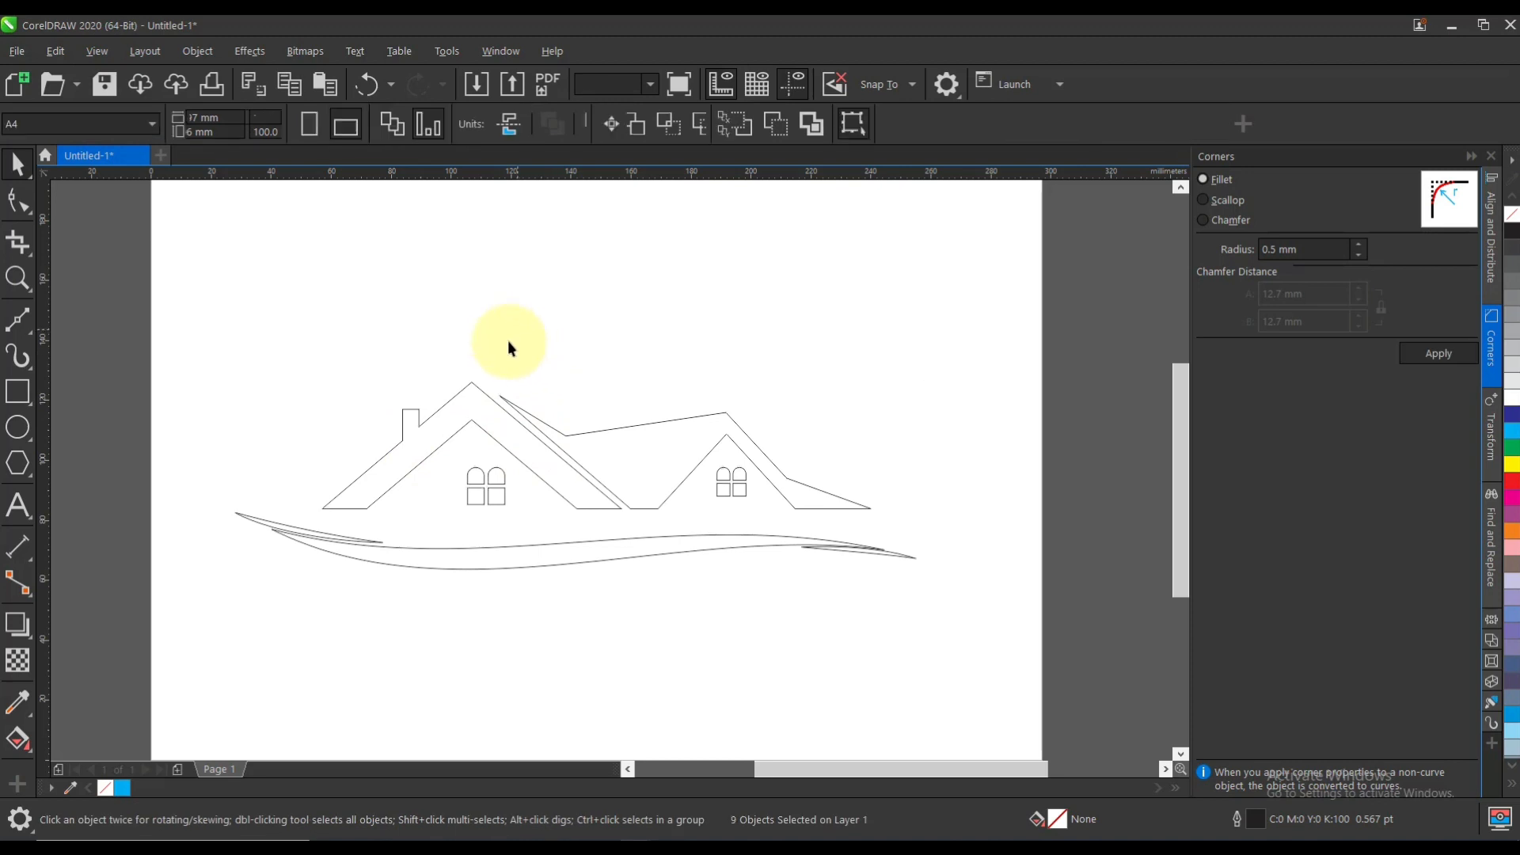
Step: Fill the left roof with dark blue (C:100 M:100 Y:0 K:0) and the right roof with orange (C:0 M:60 Y:100 K:0)
{"action": "left_click", "coordinate": [467, 386]}
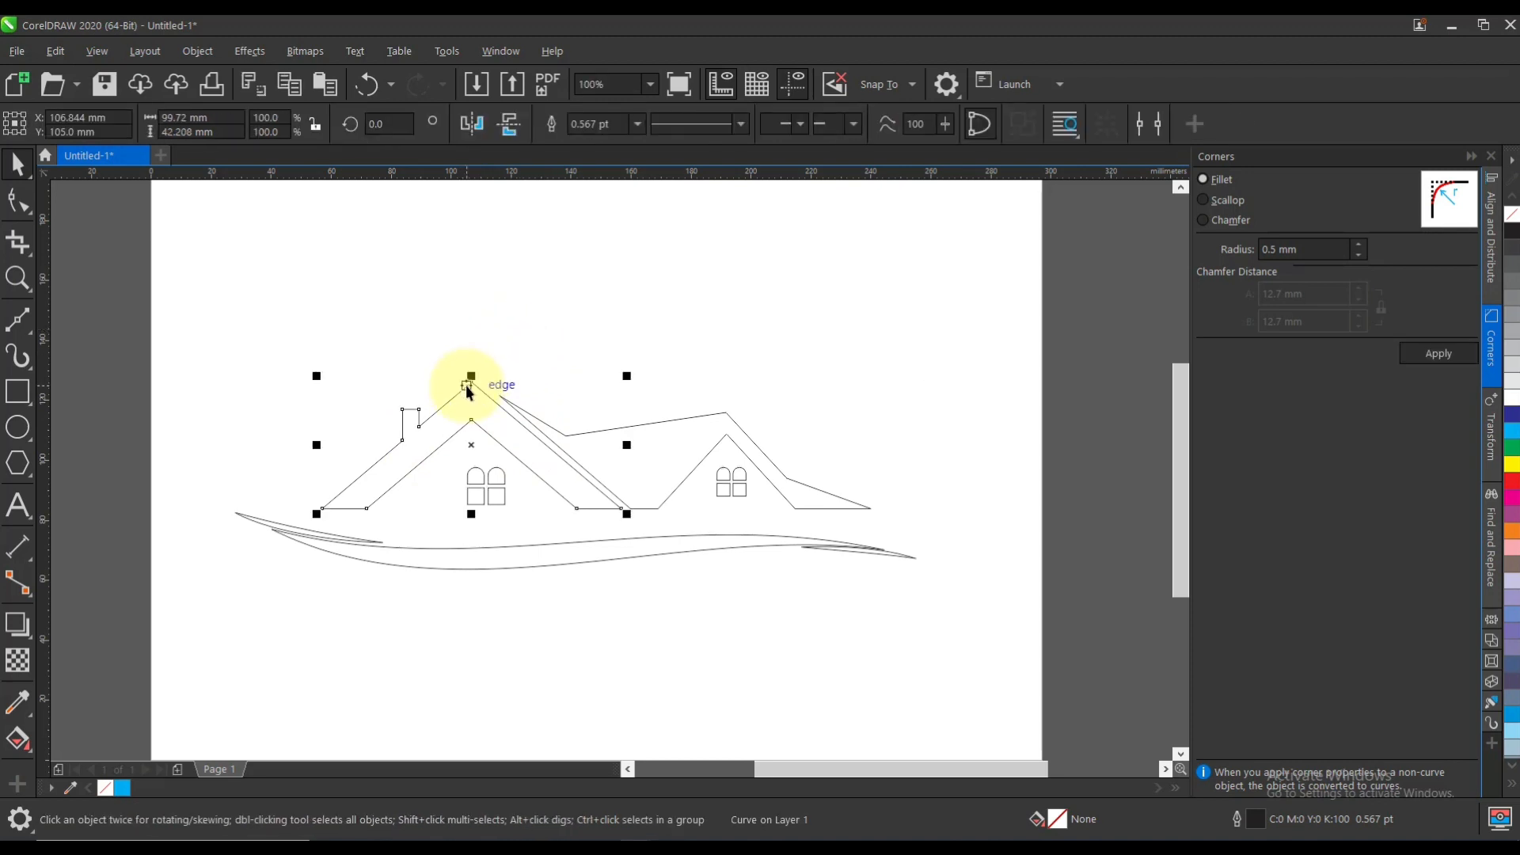
{"action": "left_click", "coordinate": [1508, 425]}
{"action": "left_click", "coordinate": [702, 381]}
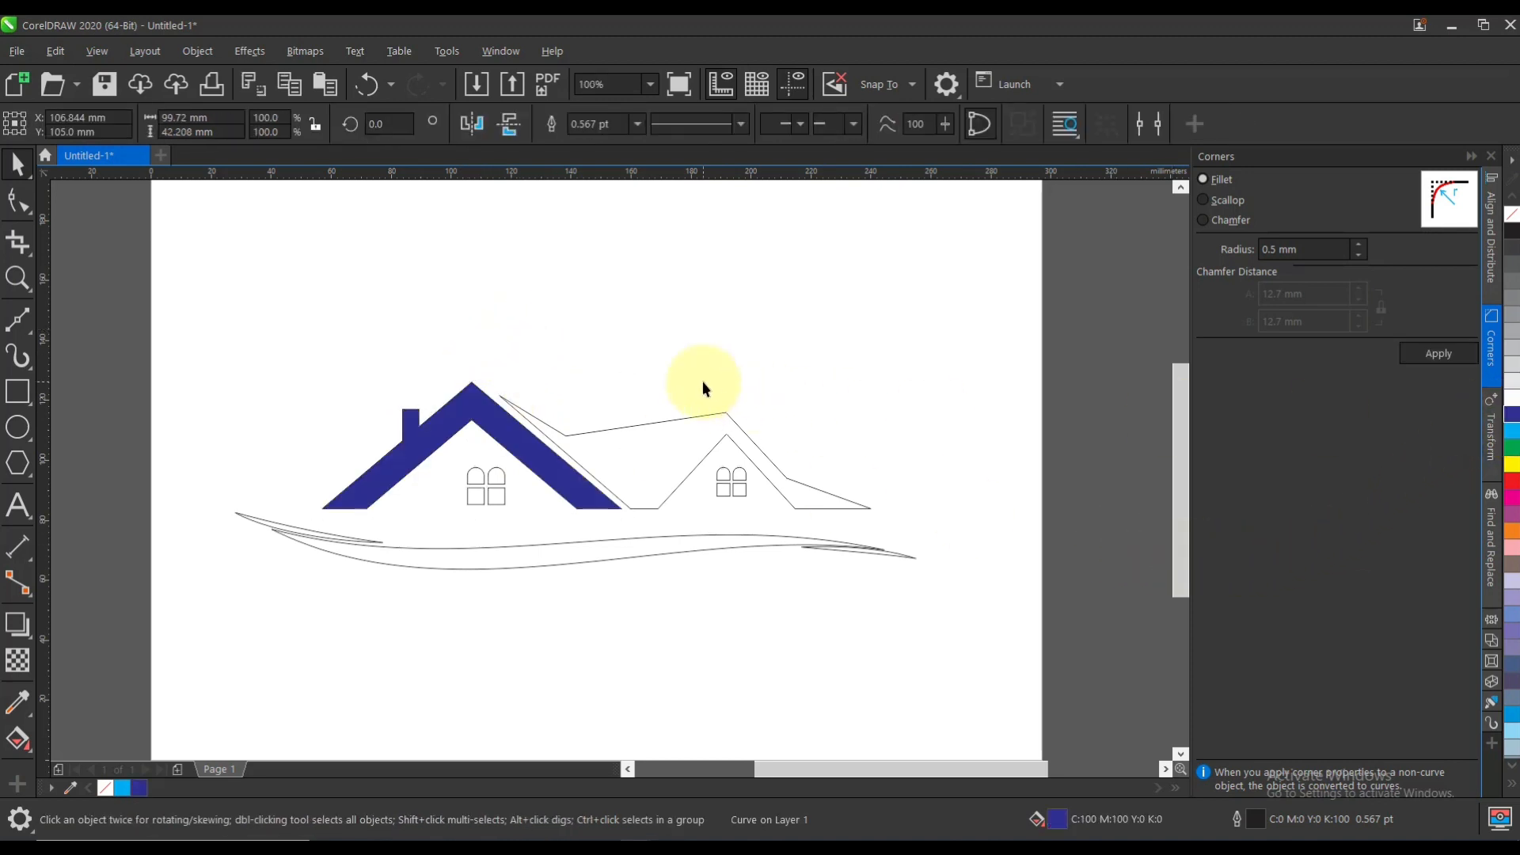
{"action": "left_click", "coordinate": [687, 426]}
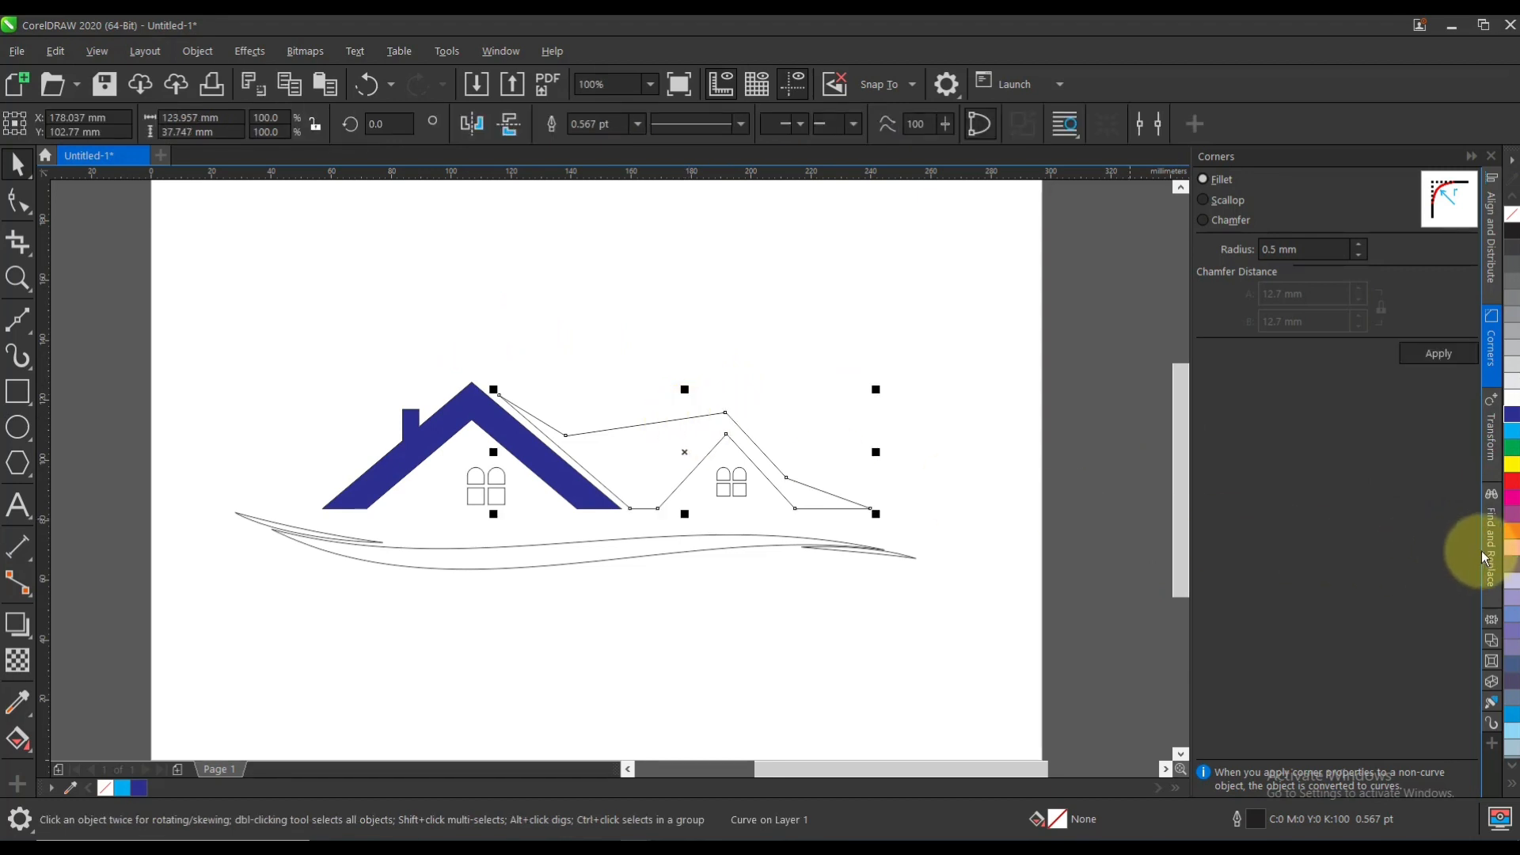
{"action": "left_click", "coordinate": [1511, 540]}
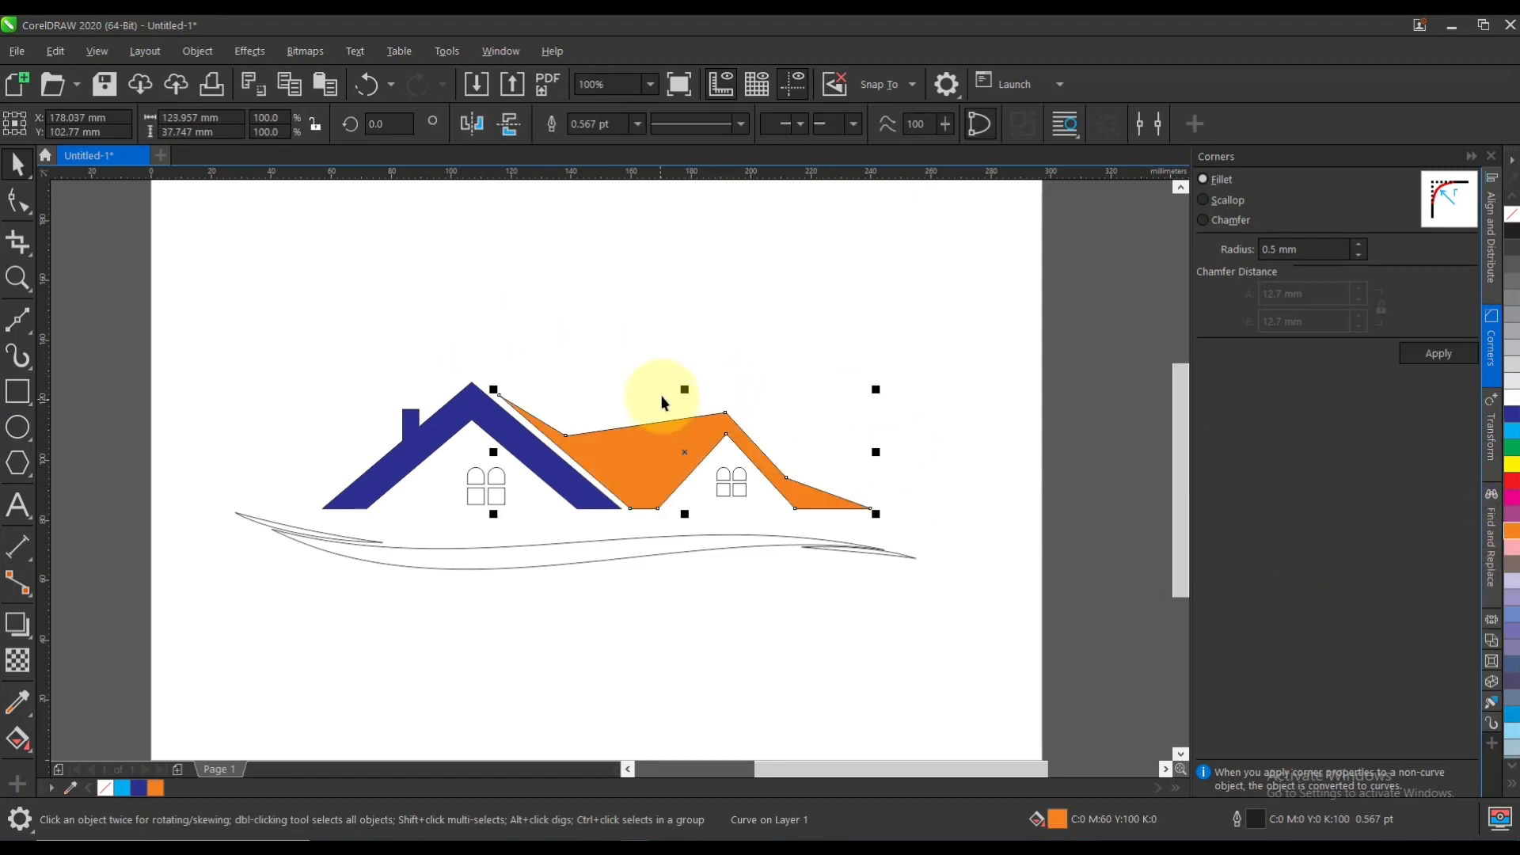
{"action": "left_click", "coordinate": [647, 384]}
Step: Fill all the panes of both house windows with cyan
{"action": "left_click", "coordinate": [500, 507]}
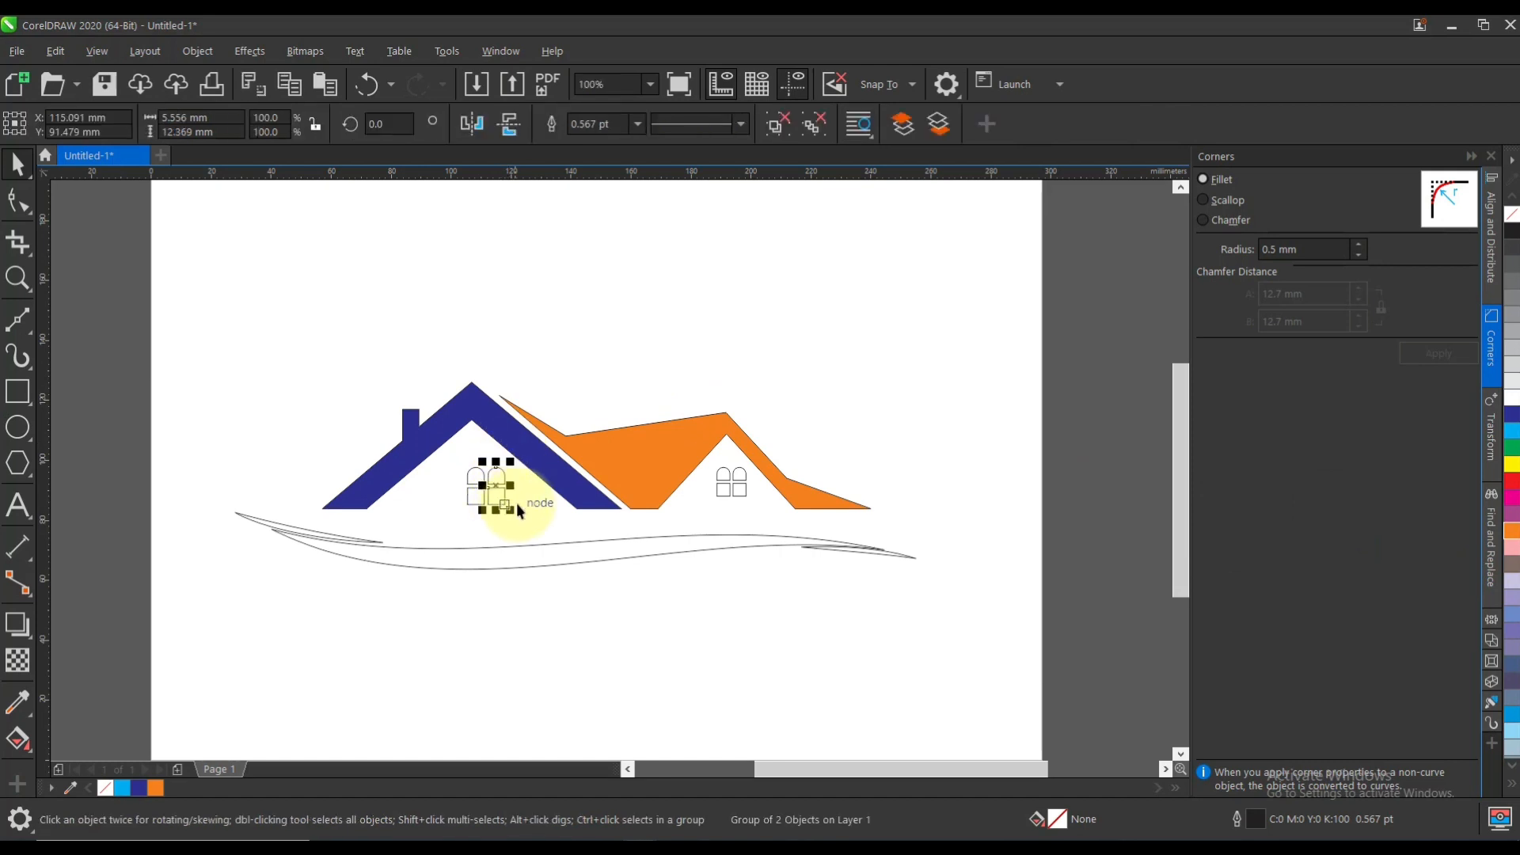
{"action": "left_click_drag", "start_coordinate": [528, 522], "coordinate": [419, 451]}
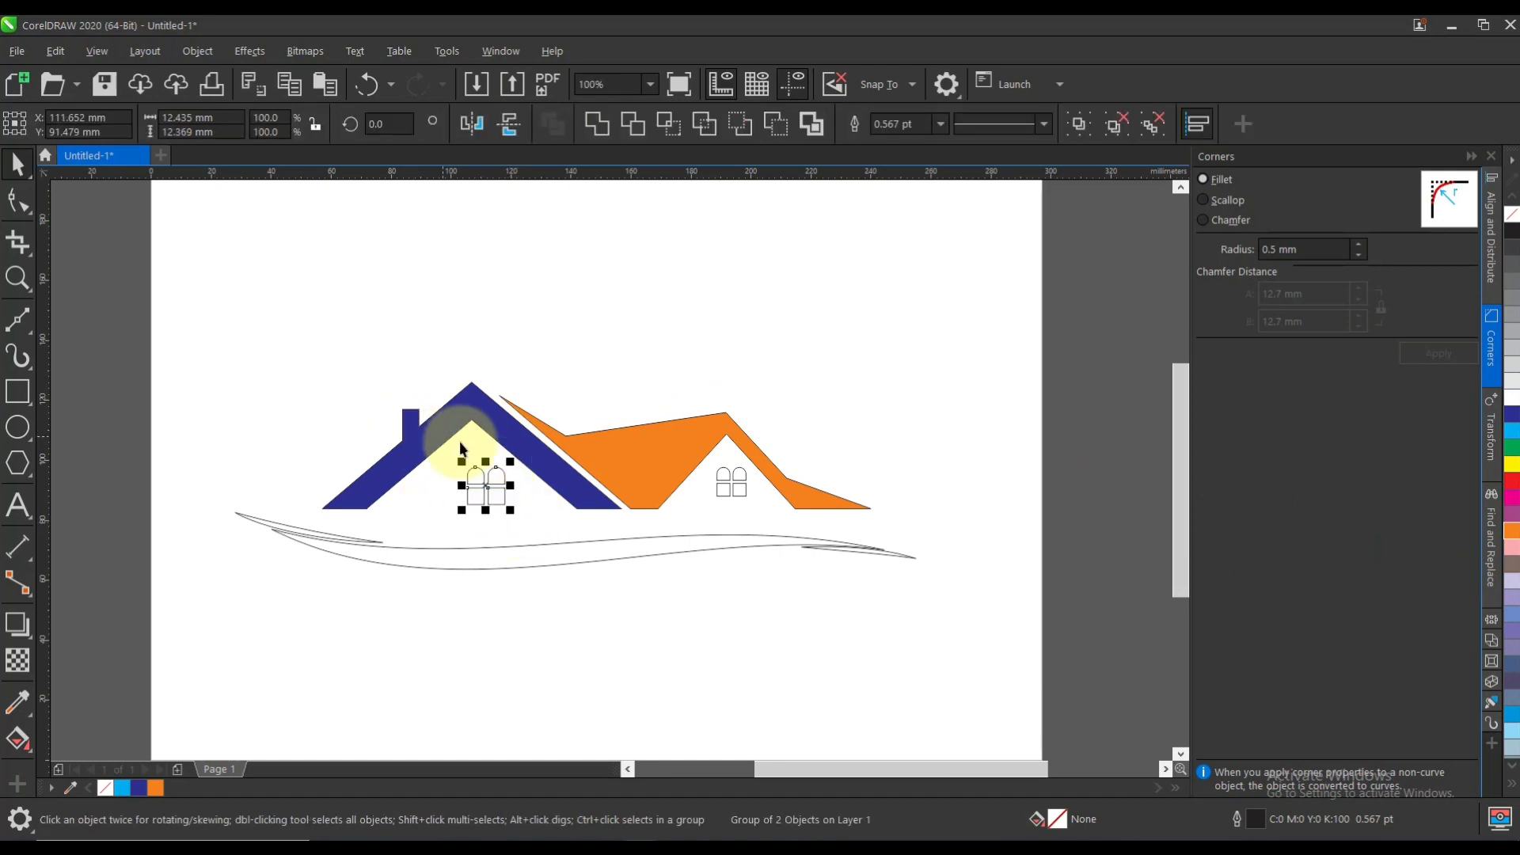
{"action": "left_click", "coordinate": [1511, 431]}
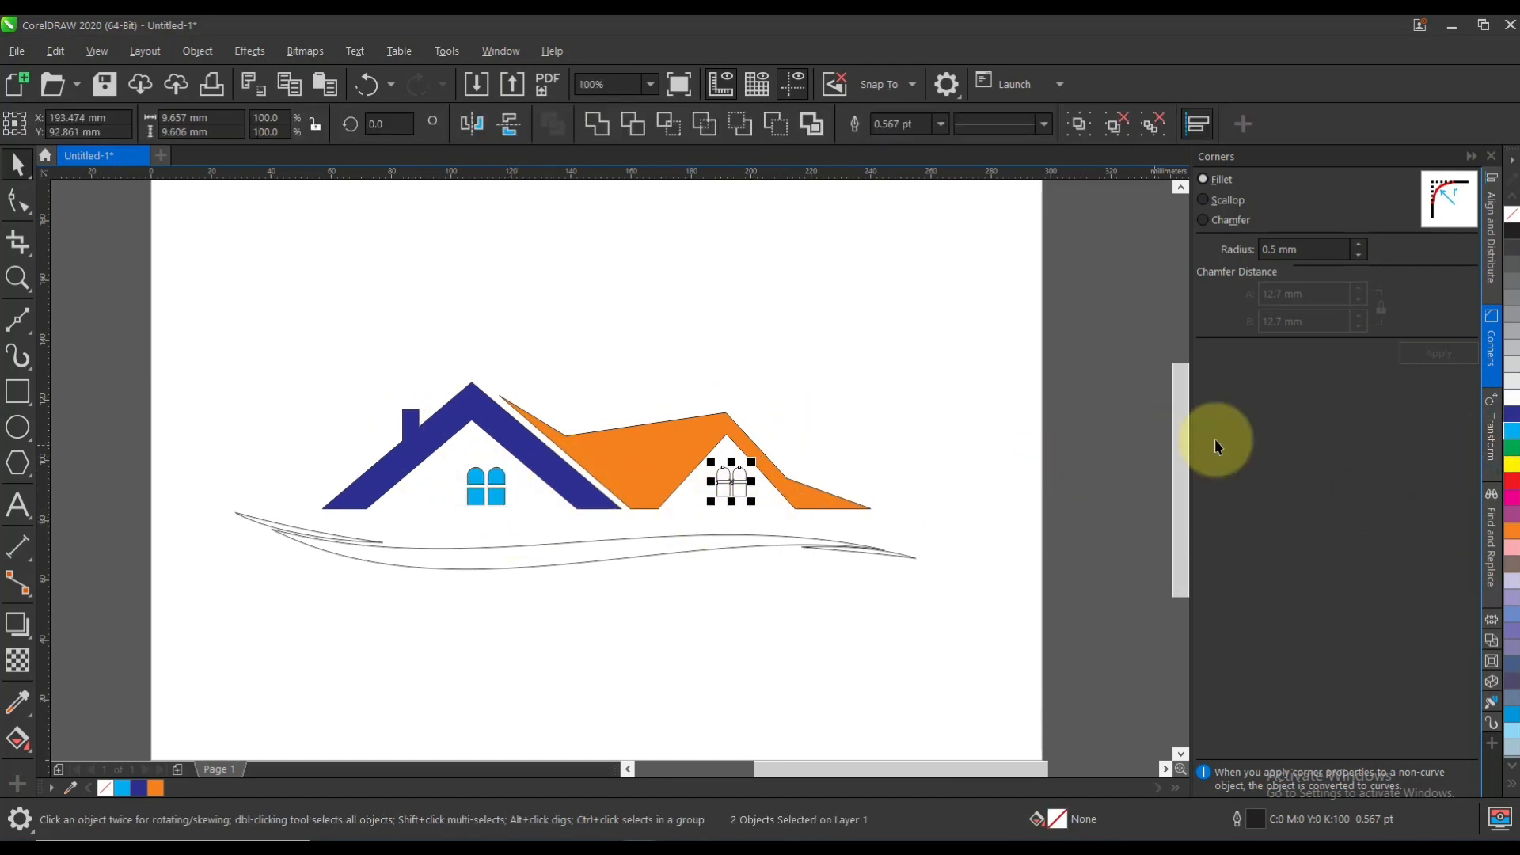
{"action": "left_click", "coordinate": [1512, 431]}
{"action": "left_click", "coordinate": [565, 554]}
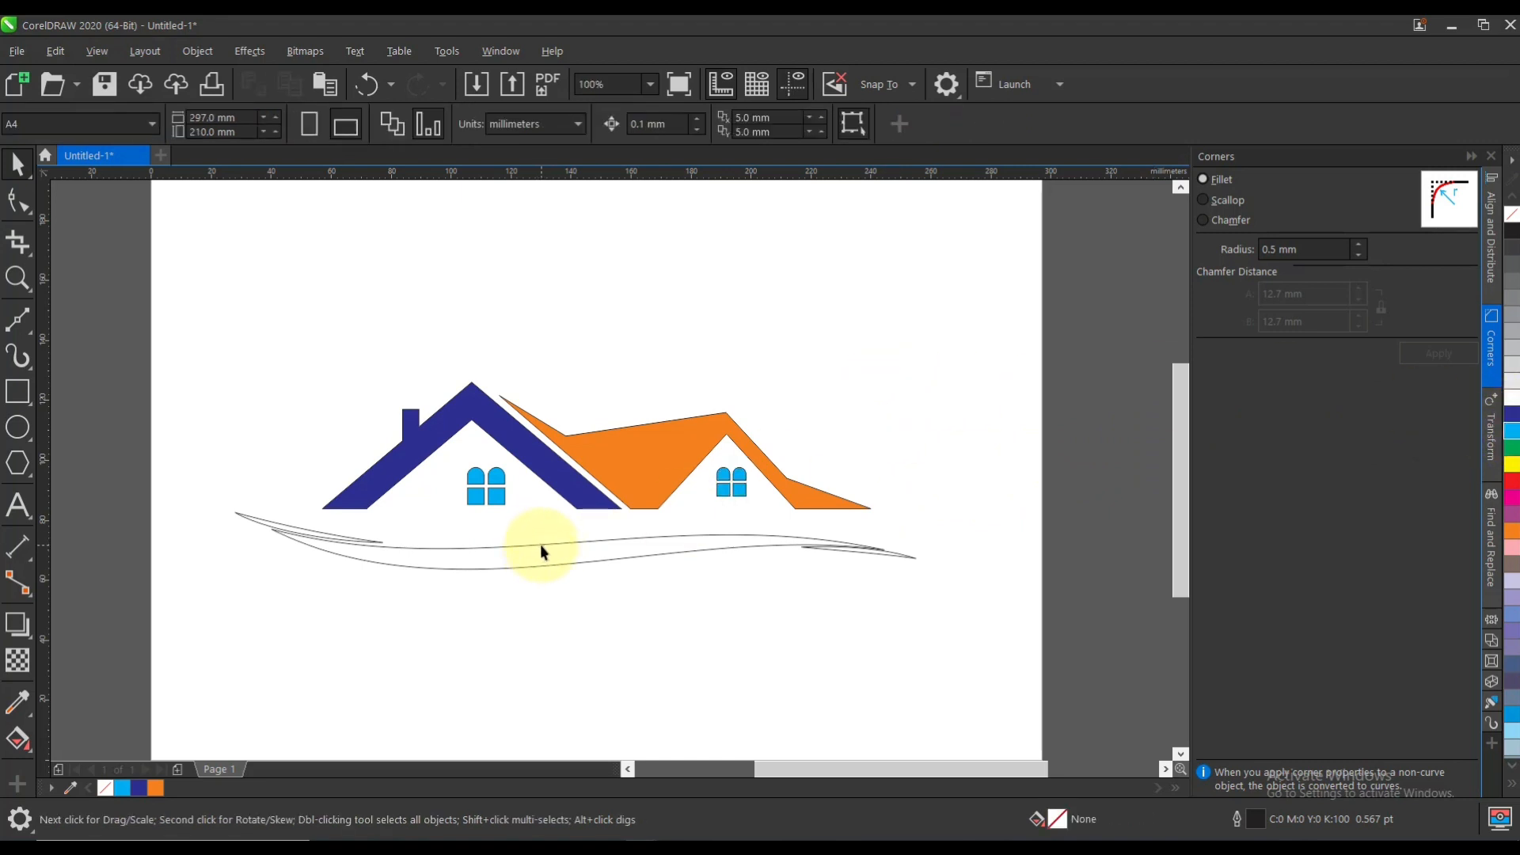
Step: Fill the large swoosh beneath the houses with cyan (C:100 M:0 Y:0 K:0), after trying orange
{"action": "left_click", "coordinate": [540, 546]}
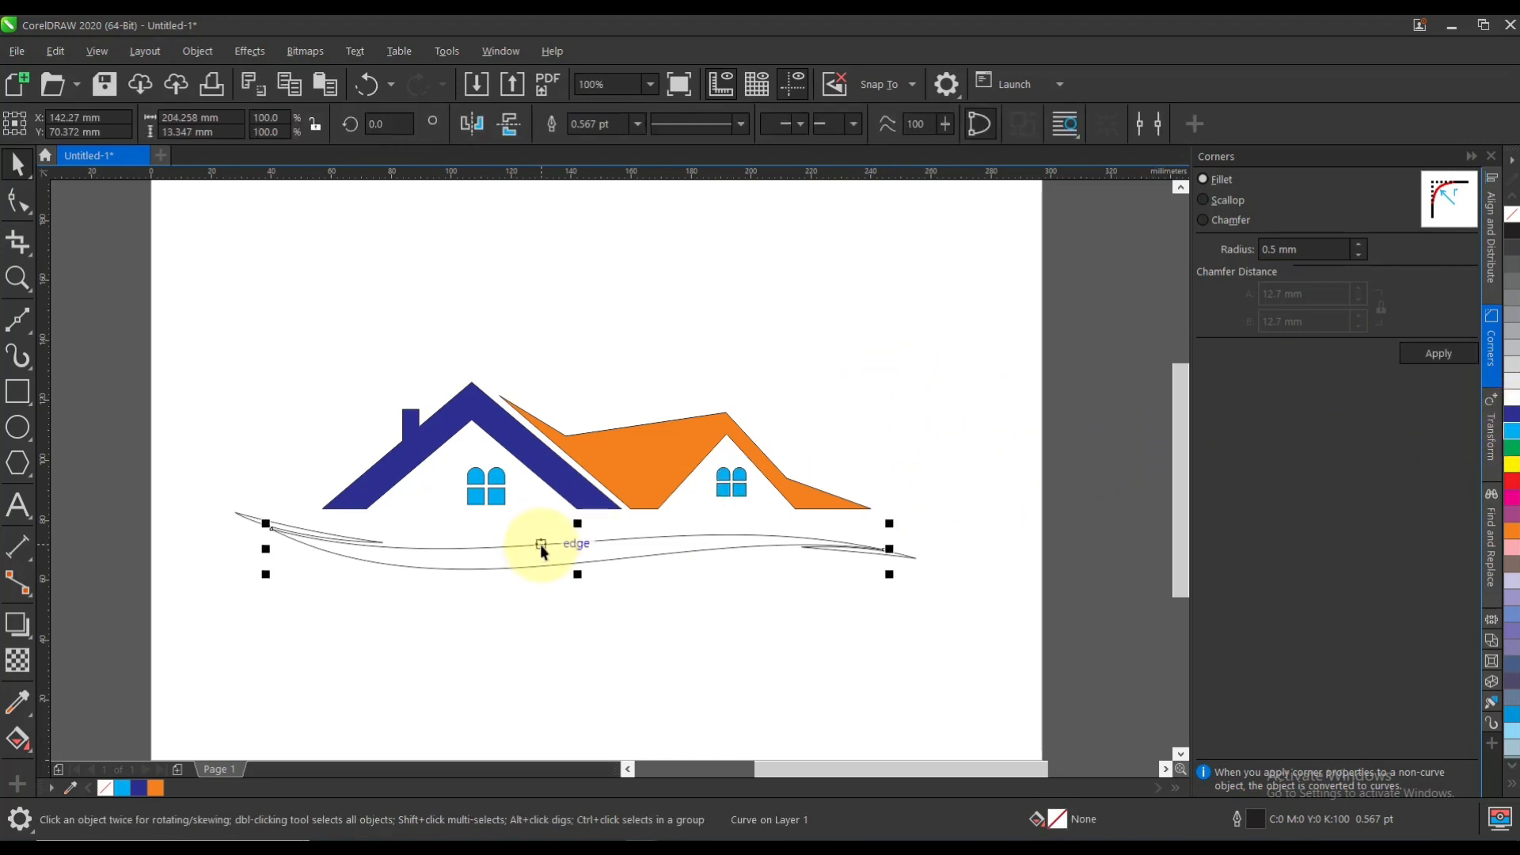
{"action": "left_click", "coordinate": [1512, 536]}
{"action": "left_click_drag", "start_coordinate": [960, 641], "coordinate": [801, 565]}
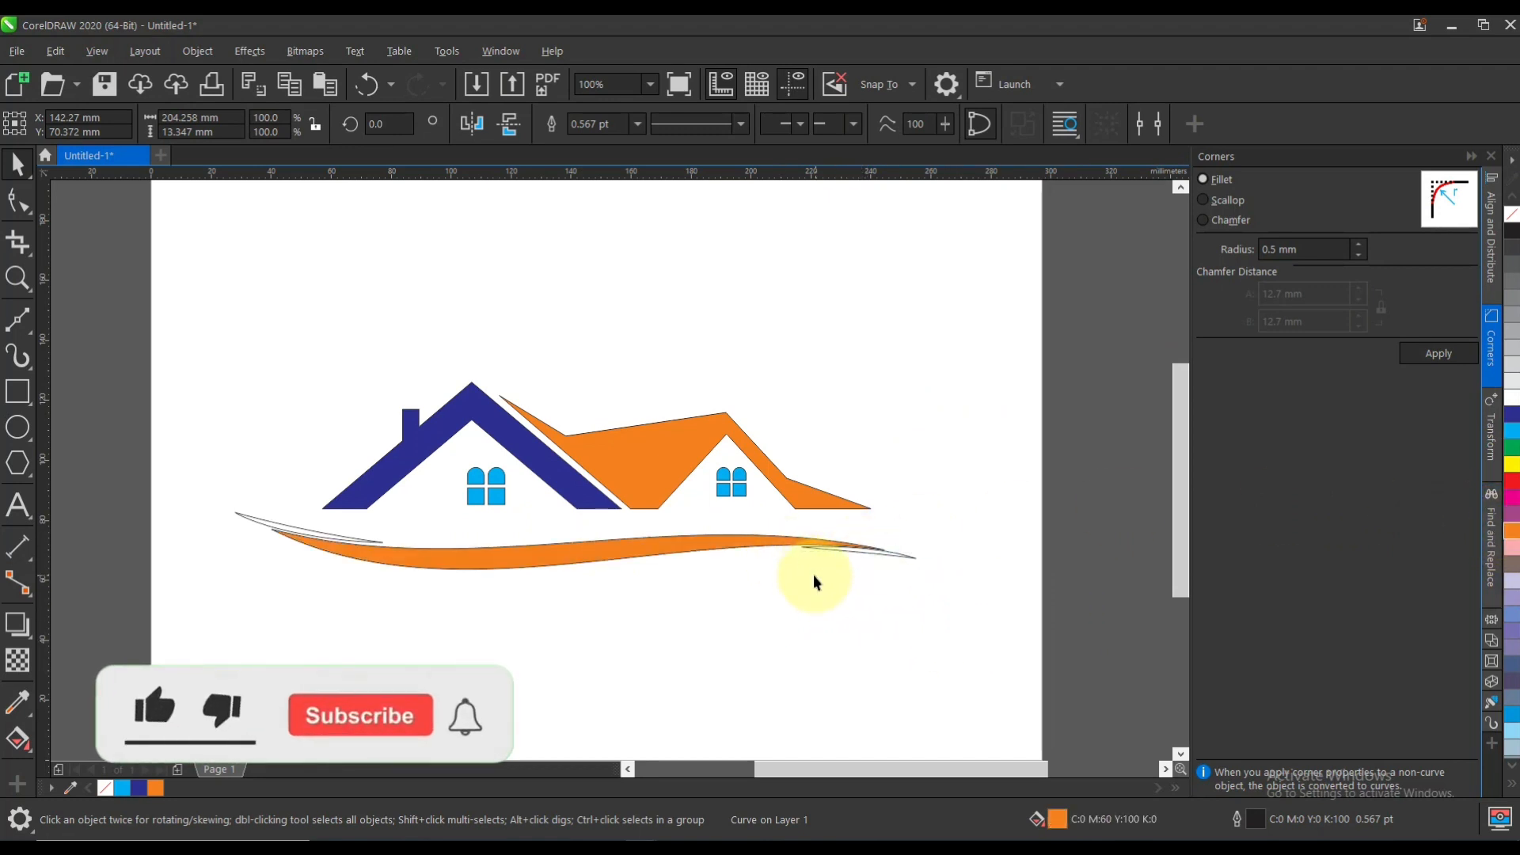
{"action": "left_click", "coordinate": [1511, 431]}
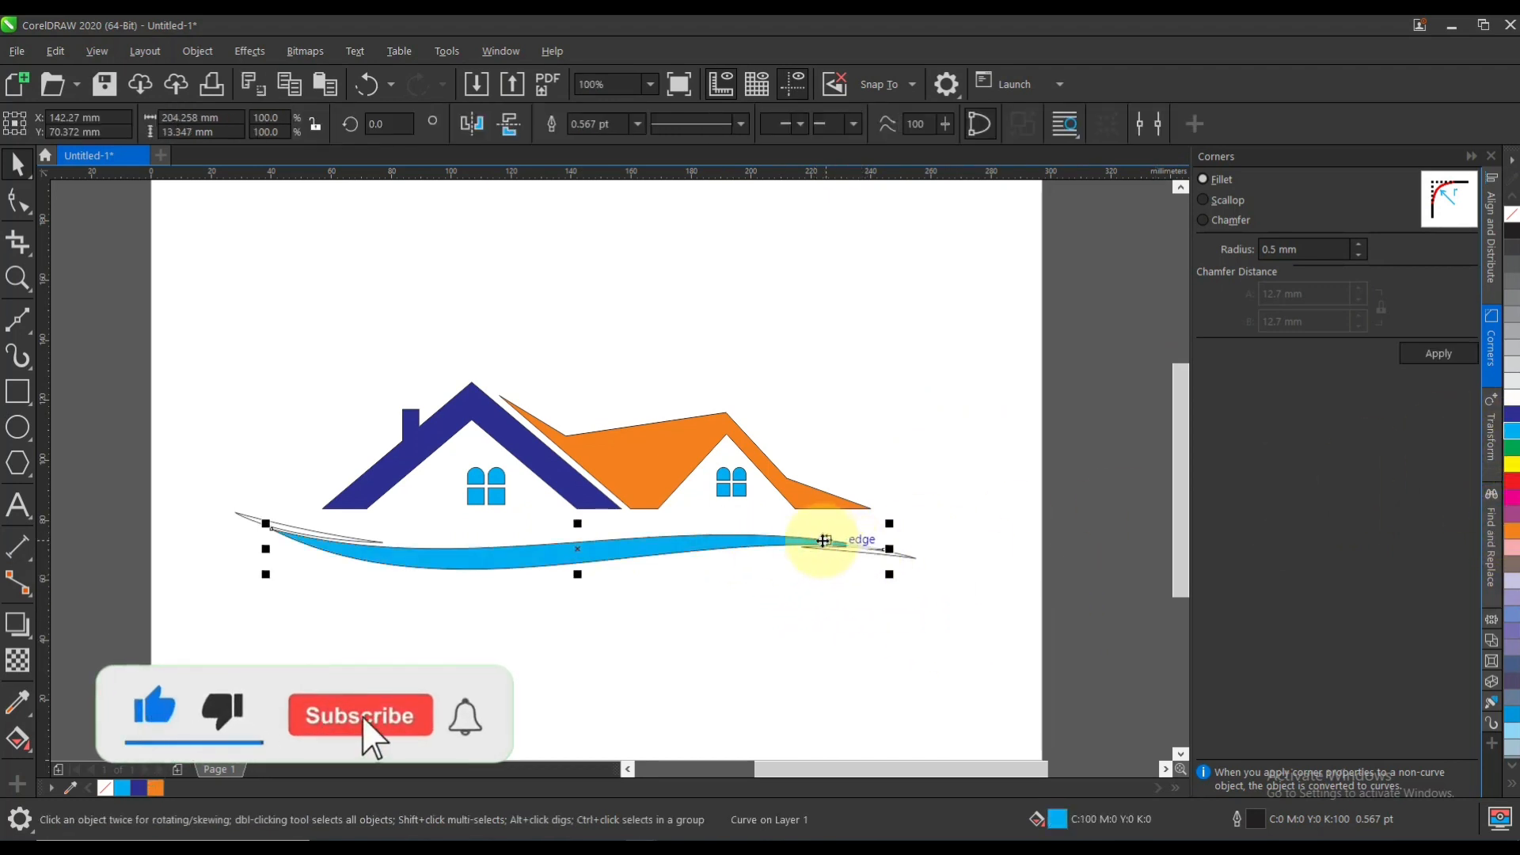
Step: Fill the two small slivers at the large swoosh's ends with yellow-green, after trying a darker green
{"action": "left_click_drag", "start_coordinate": [958, 617], "coordinate": [772, 523]}
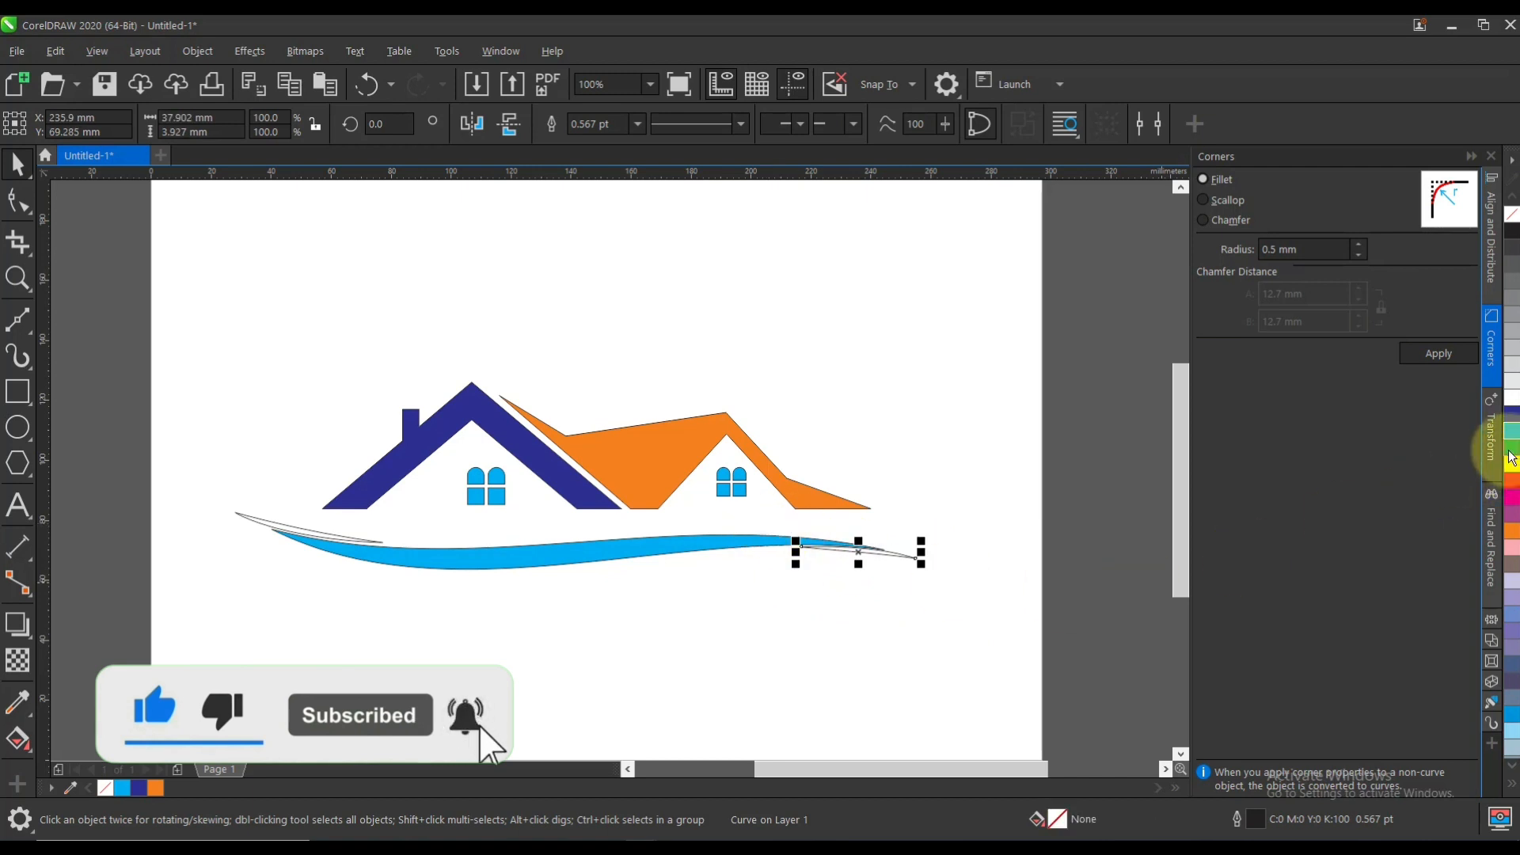
{"action": "left_click", "coordinate": [1512, 784]}
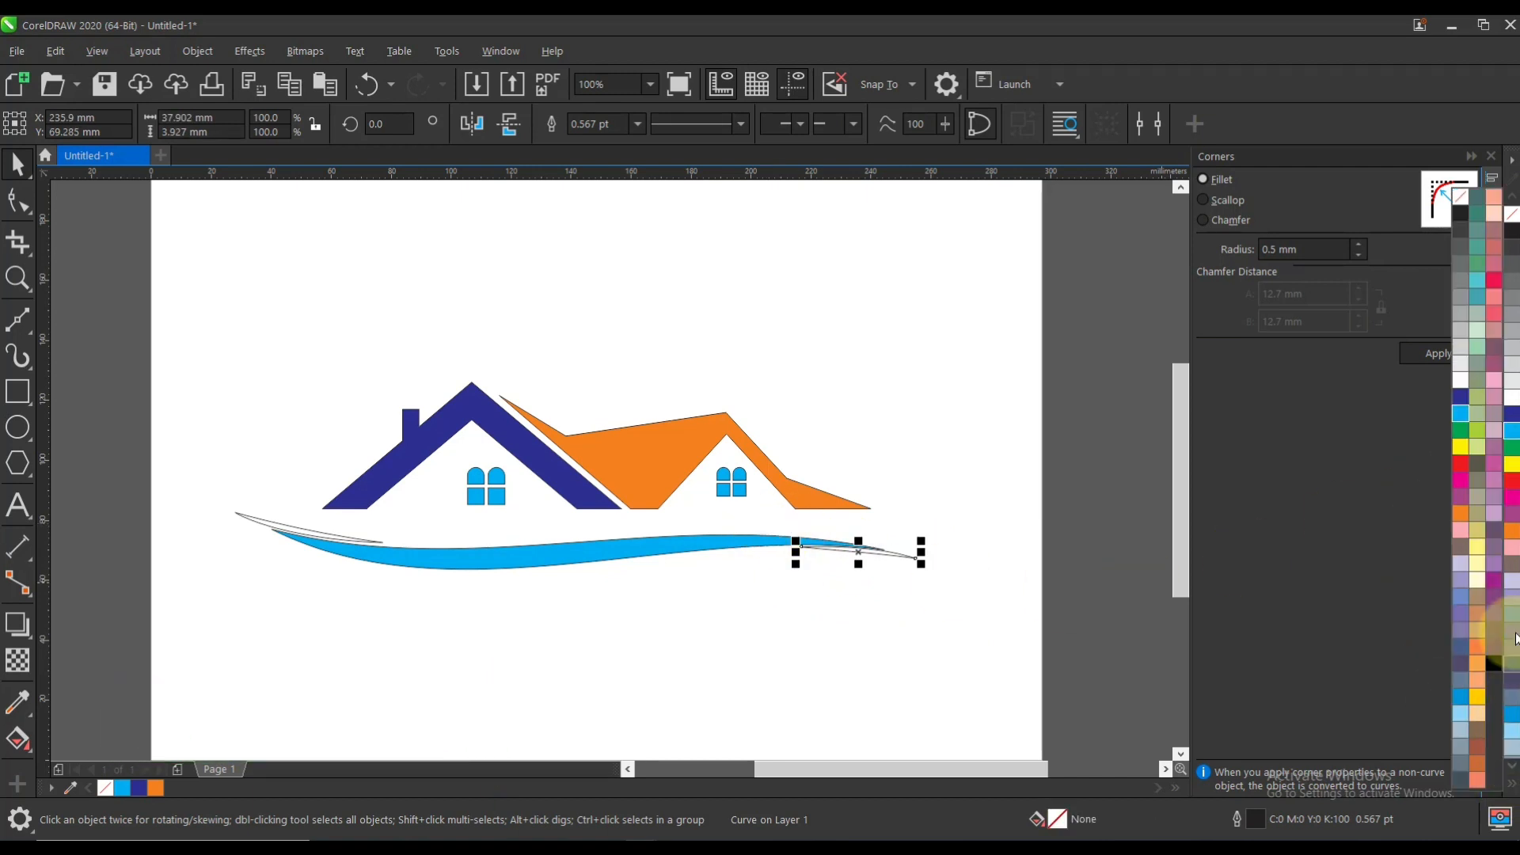
{"action": "left_click", "coordinate": [1460, 430]}
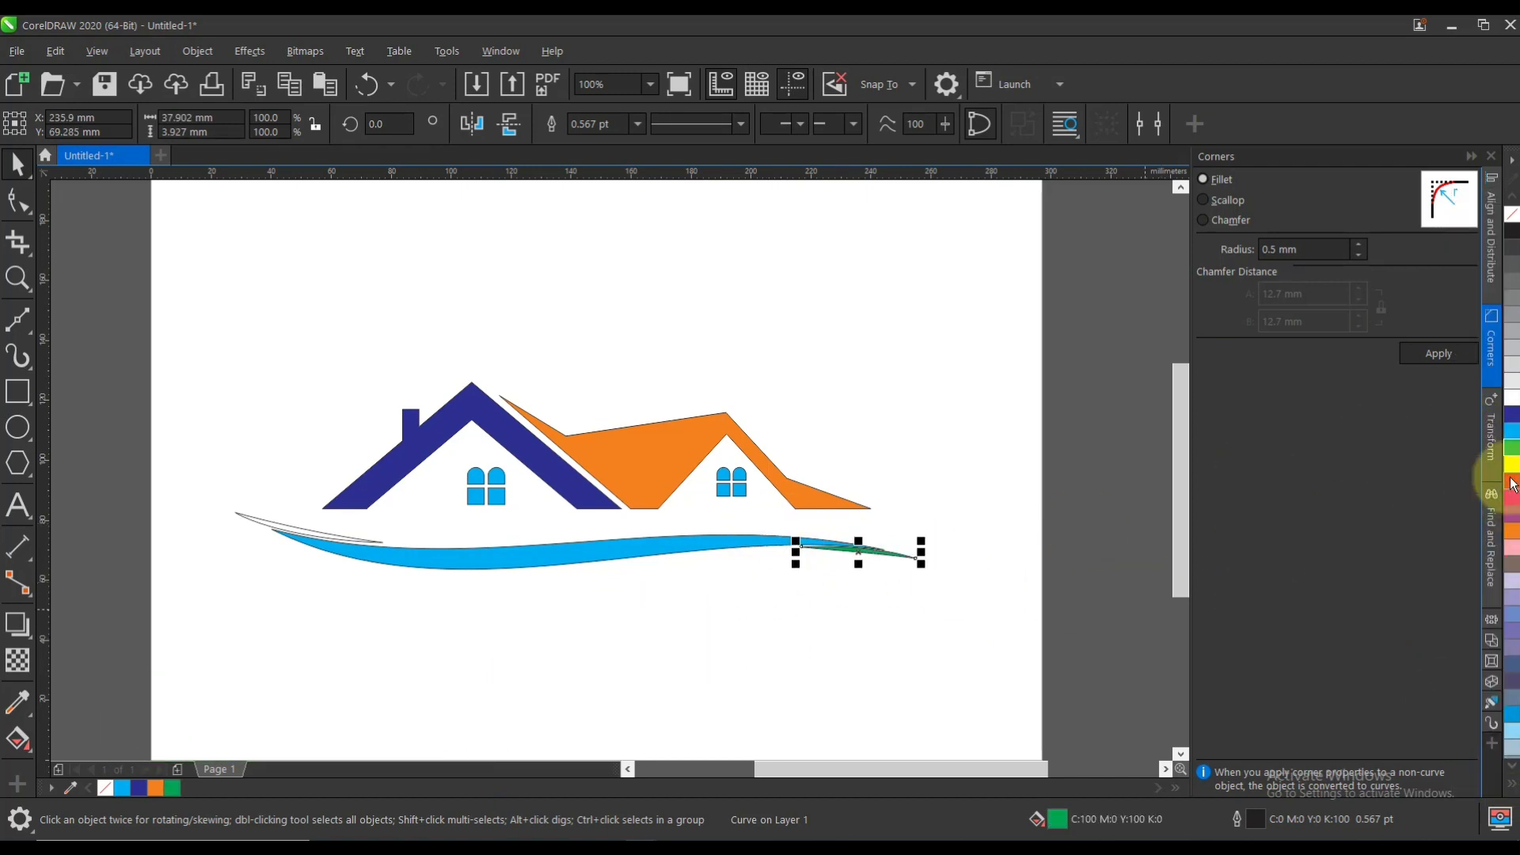
{"action": "left_click", "coordinate": [1512, 784]}
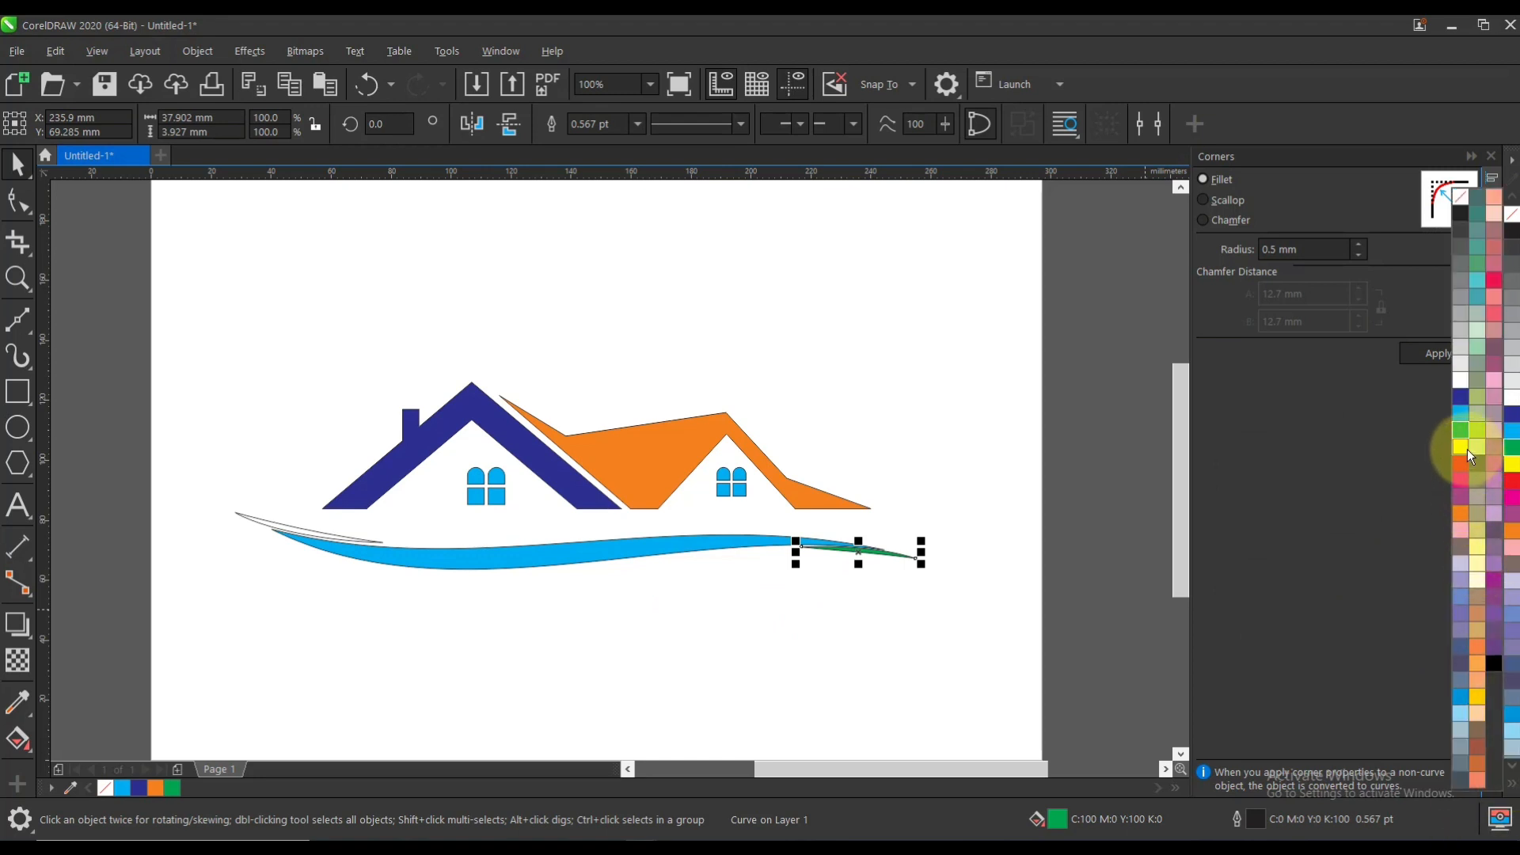
{"action": "left_click", "coordinate": [1474, 447]}
{"action": "left_click", "coordinate": [237, 515]}
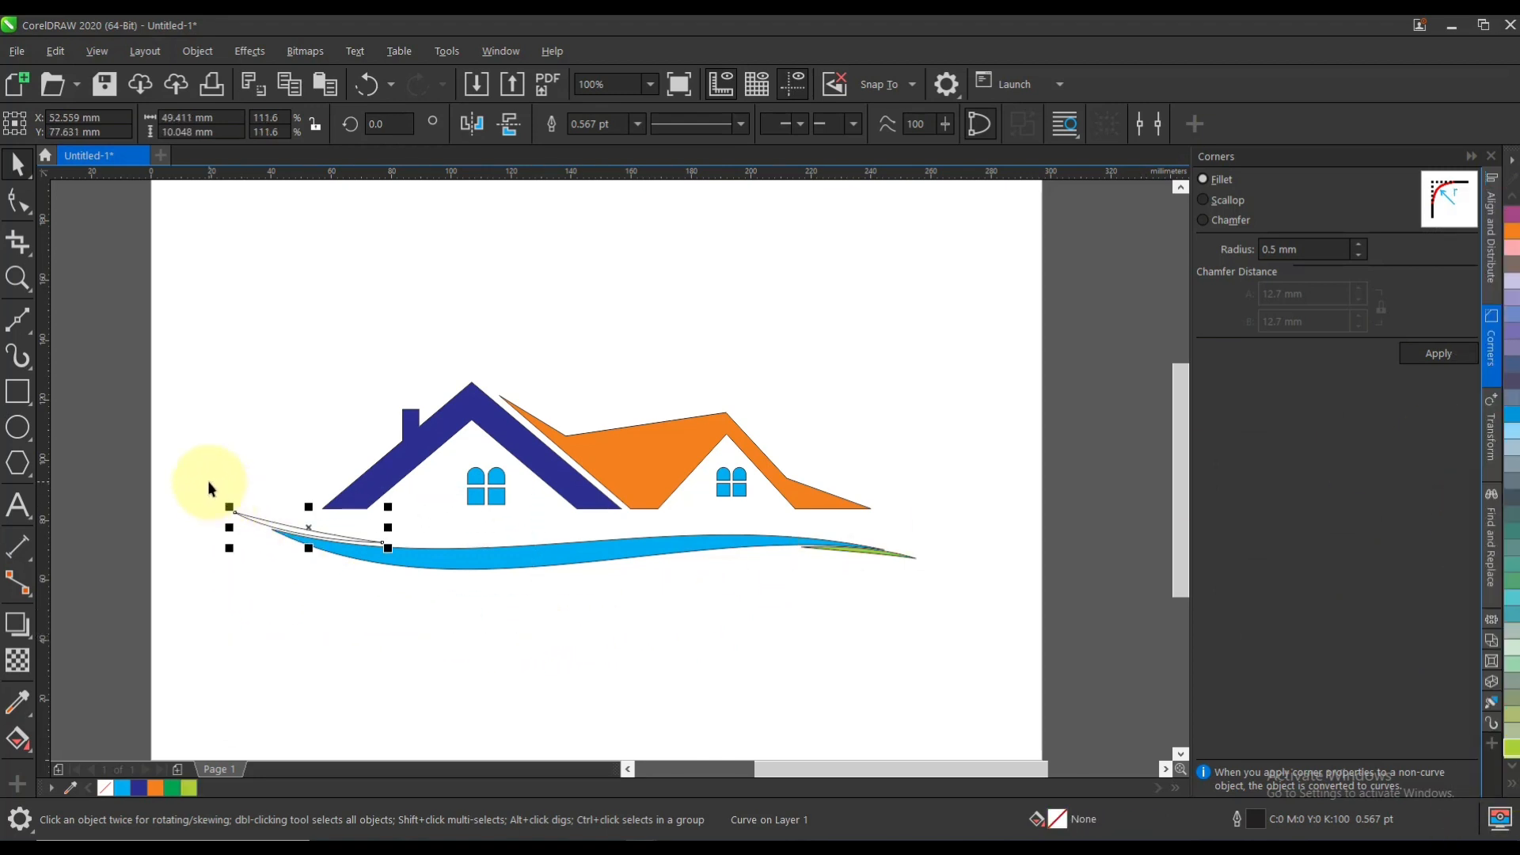
Step: Select all the logo's shapes and remove their outlines
{"action": "left_click_drag", "start_coordinate": [228, 380], "coordinate": [953, 654]}
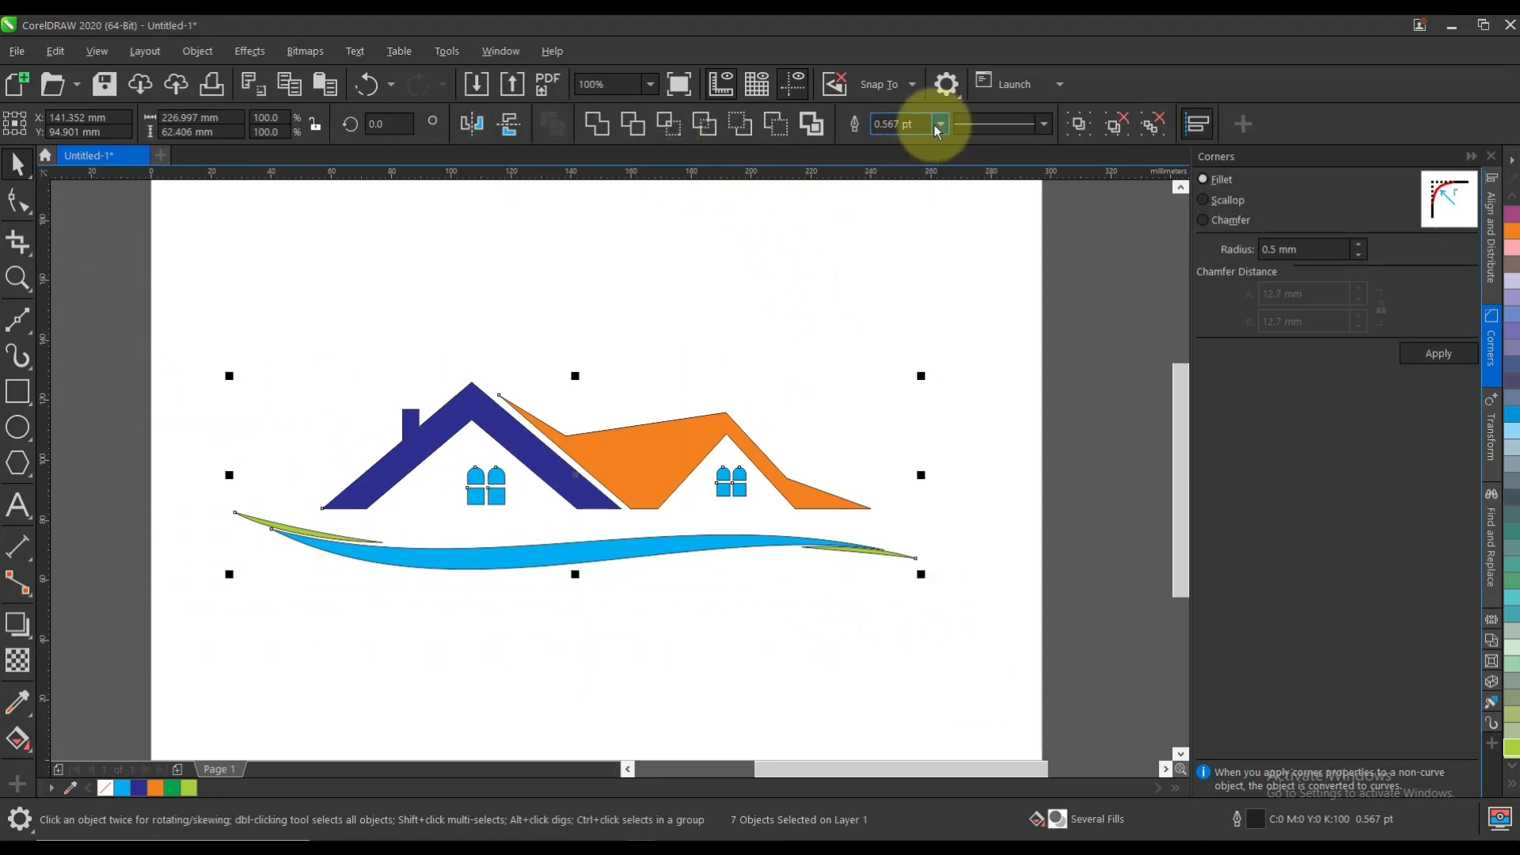
{"action": "left_click", "coordinate": [939, 124]}
{"action": "left_click", "coordinate": [915, 140]}
{"action": "left_click", "coordinate": [513, 325]}
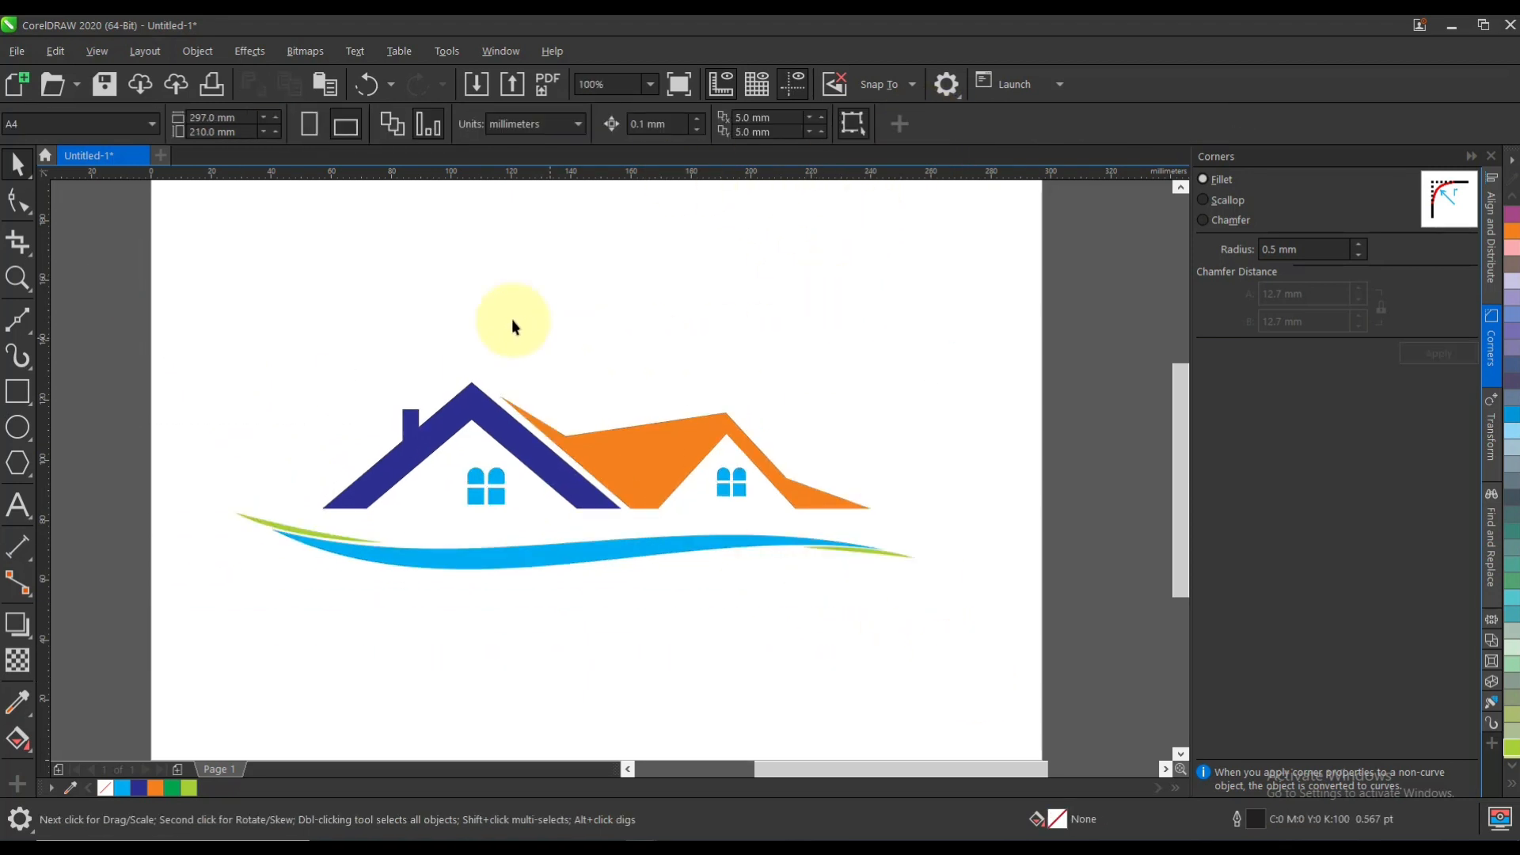
Step: Draw a circle about 185 mm in diameter and position it so that its upper half arches over the houses
{"action": "left_click", "coordinate": [17, 429]}
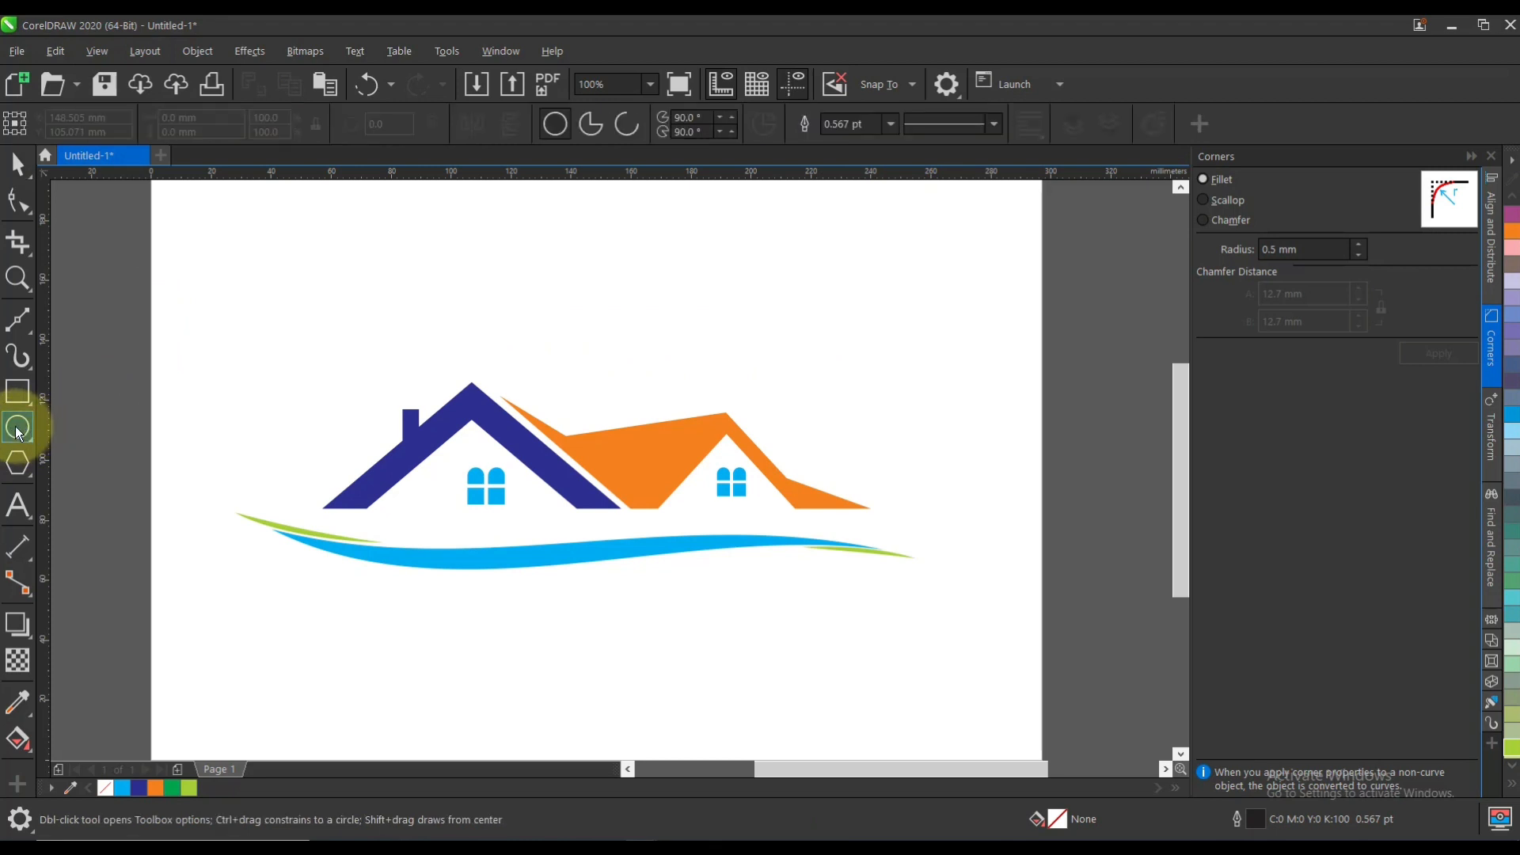
{"action": "mouse_move", "coordinate": [273, 242]}
{"action": "left_mouse_down"}
{"action": "mouse_move", "coordinate": [719, 414]}
{"action": "mouse_move", "coordinate": [824, 601]}
{"action": "mouse_move", "coordinate": [830, 542]}
{"action": "left_mouse_up"}
{"action": "left_click", "coordinate": [18, 163]}
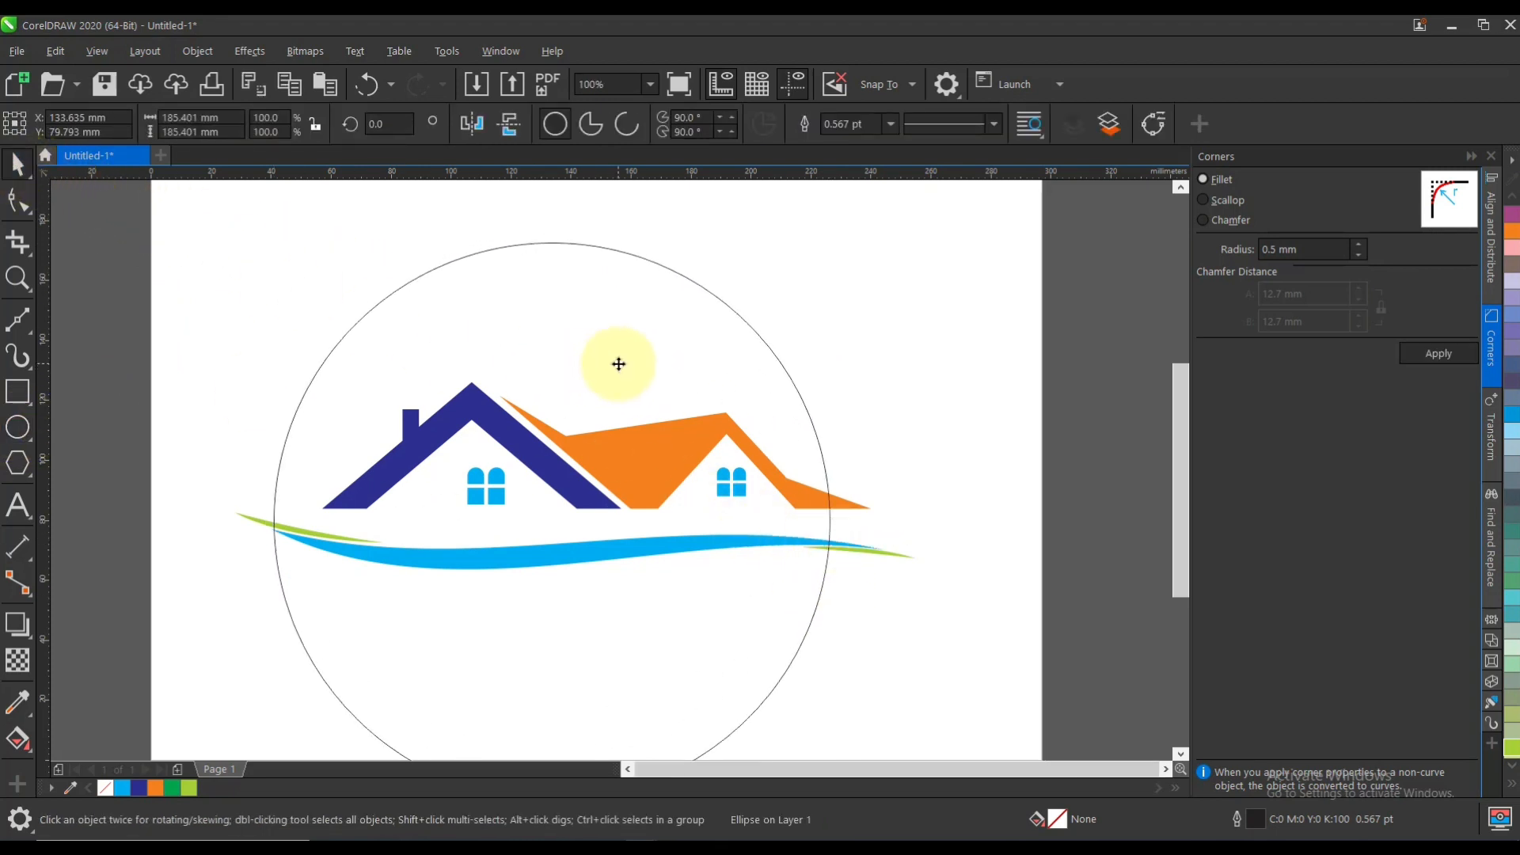
{"action": "scroll", "coordinate": [619, 364], "scroll_direction": "down", "scroll_amount": 1}
{"action": "left_click_drag", "start_coordinate": [647, 317], "coordinate": [647, 294]}
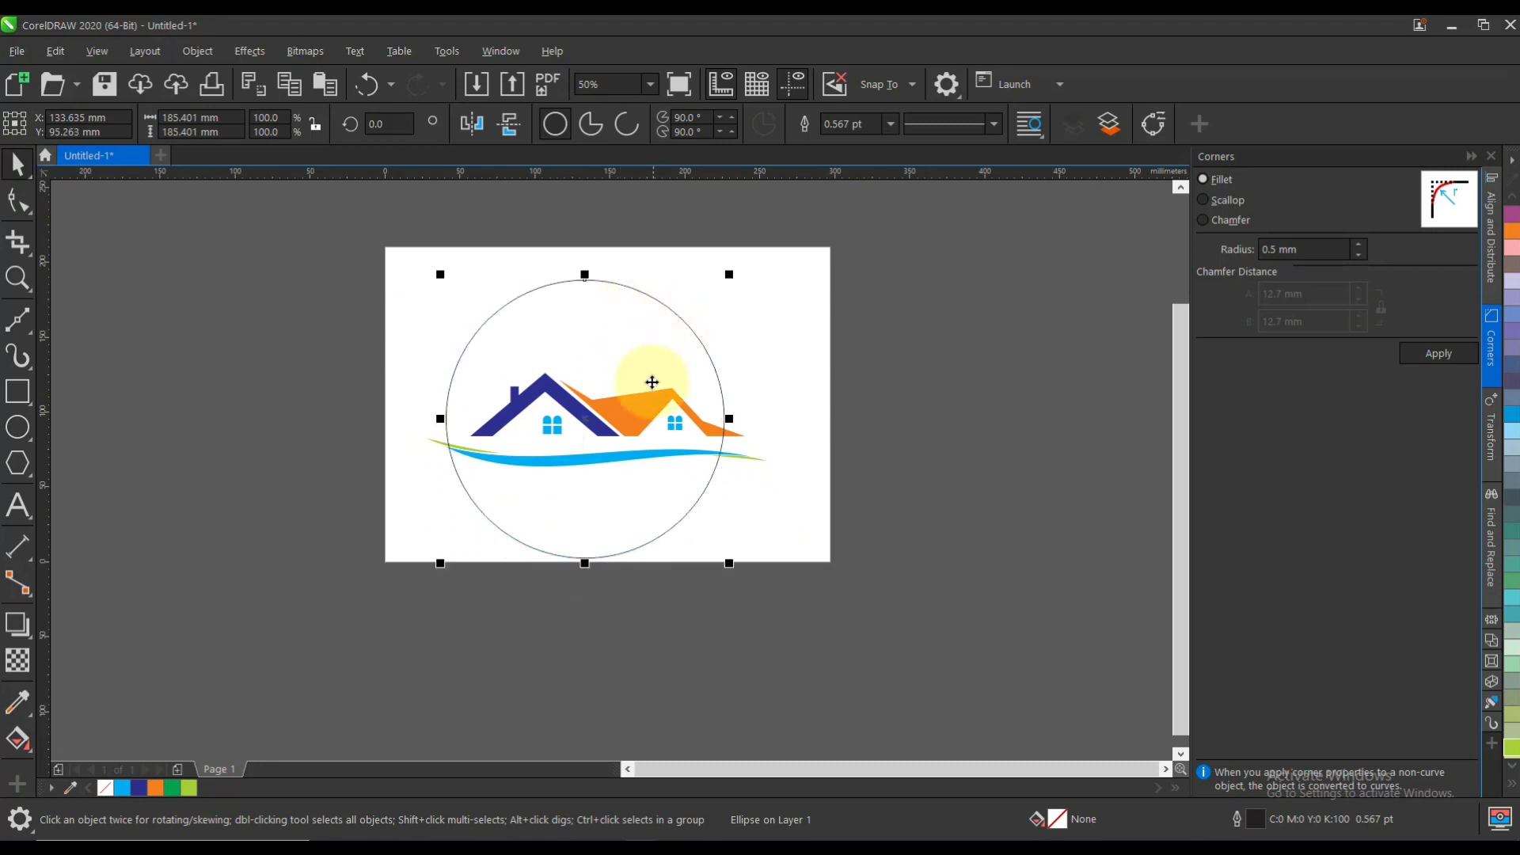
{"action": "key", "text": "Escape"}
{"action": "left_click", "coordinate": [683, 374]}
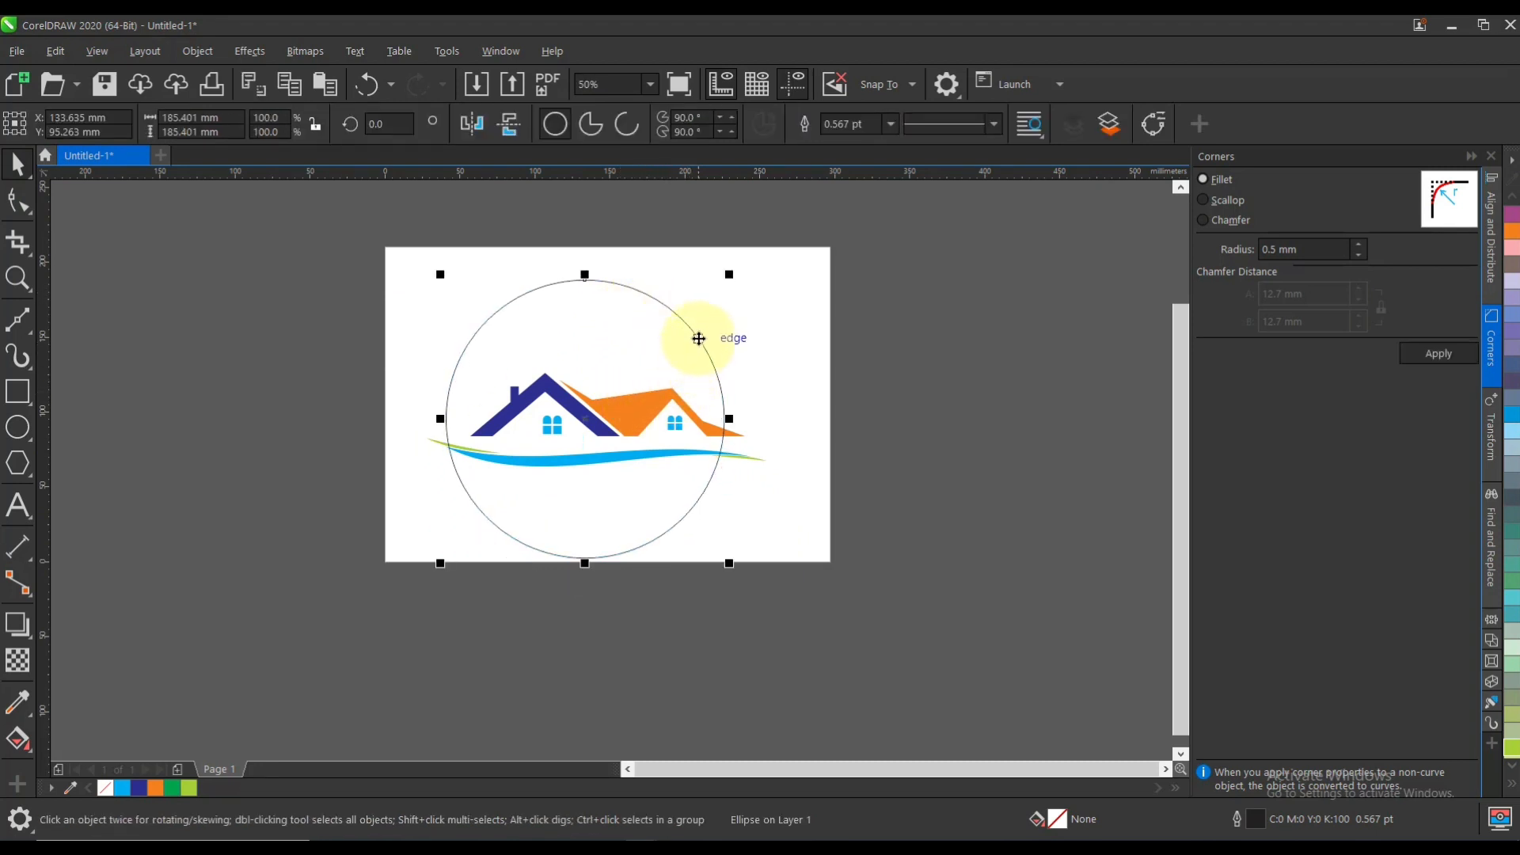
{"action": "mouse_move", "coordinate": [698, 339]}
{"action": "left_mouse_down"}
{"action": "mouse_move", "coordinate": [715, 339]}
{"action": "mouse_move", "coordinate": [690, 333]}
{"action": "left_mouse_up"}
{"action": "left_click", "coordinate": [770, 274]}
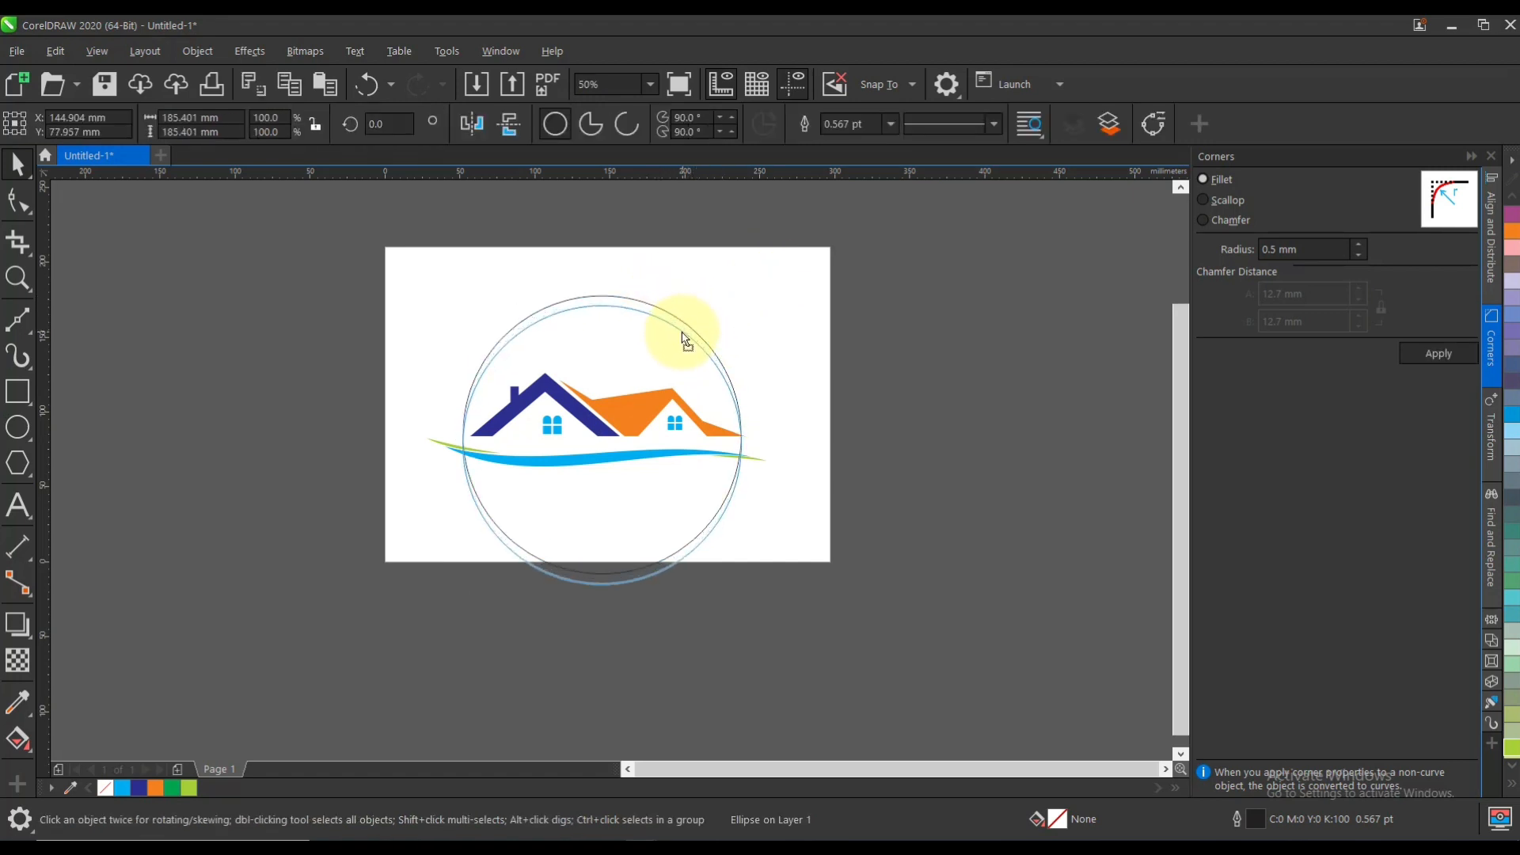
Step: Undo the misplaced circle copy and place a duplicate of the circle slightly lower than the original
{"action": "key", "text": "ctrl+z"}
{"action": "left_click_drag", "start_coordinate": [681, 320], "coordinate": [680, 318]}
{"action": "right_click", "coordinate": [680, 319]}
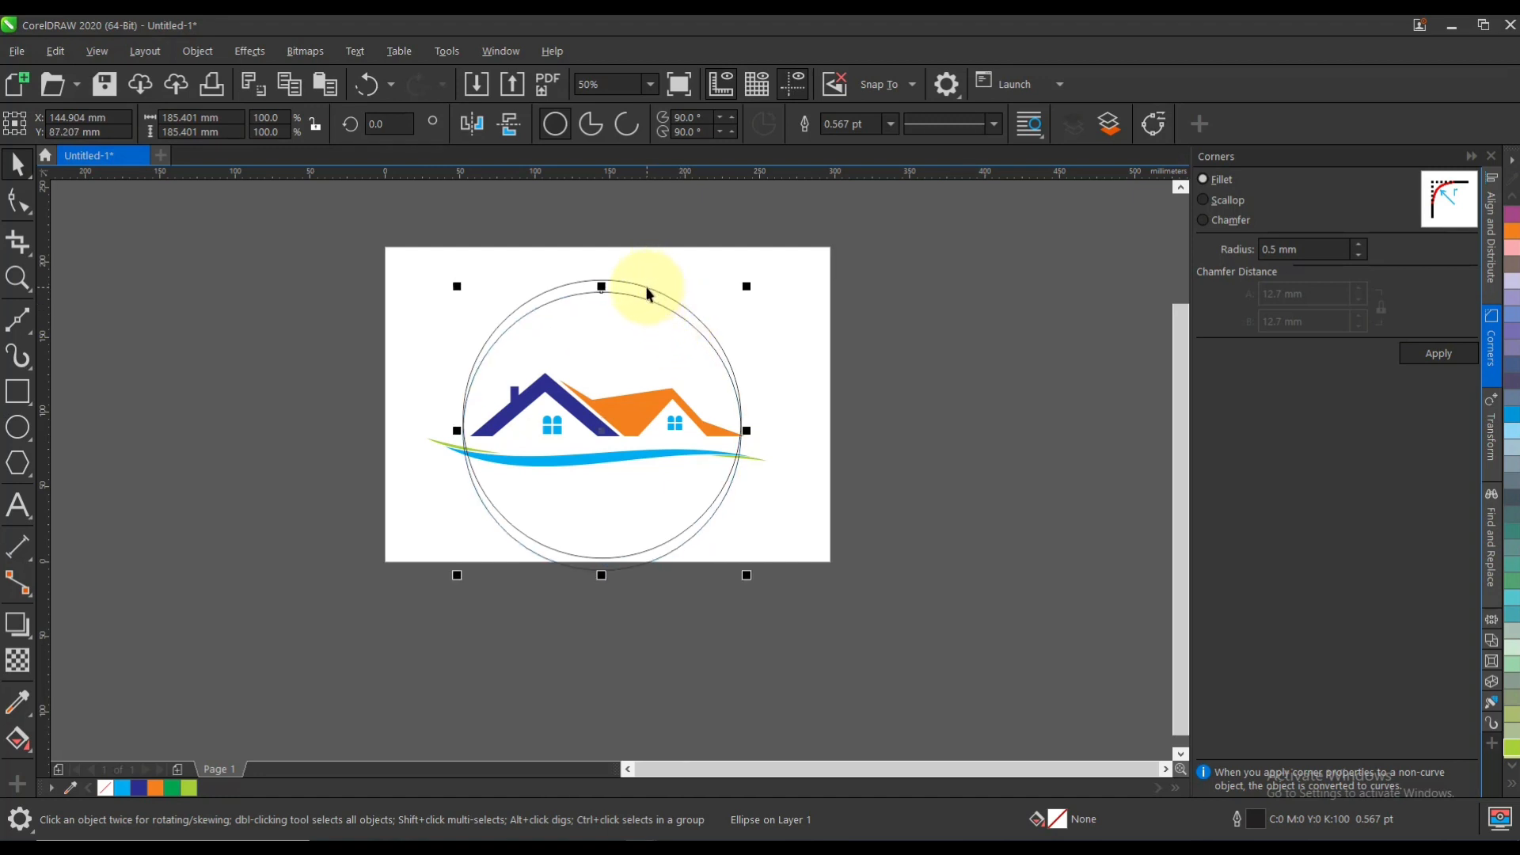
Step: Trim the upper circle with the lower one and delete the lower circle, leaving a crescent arc above the houses
{"action": "left_click", "coordinate": [646, 288], "text": "shift"}
{"action": "left_click", "coordinate": [635, 125]}
{"action": "left_click", "coordinate": [746, 474]}
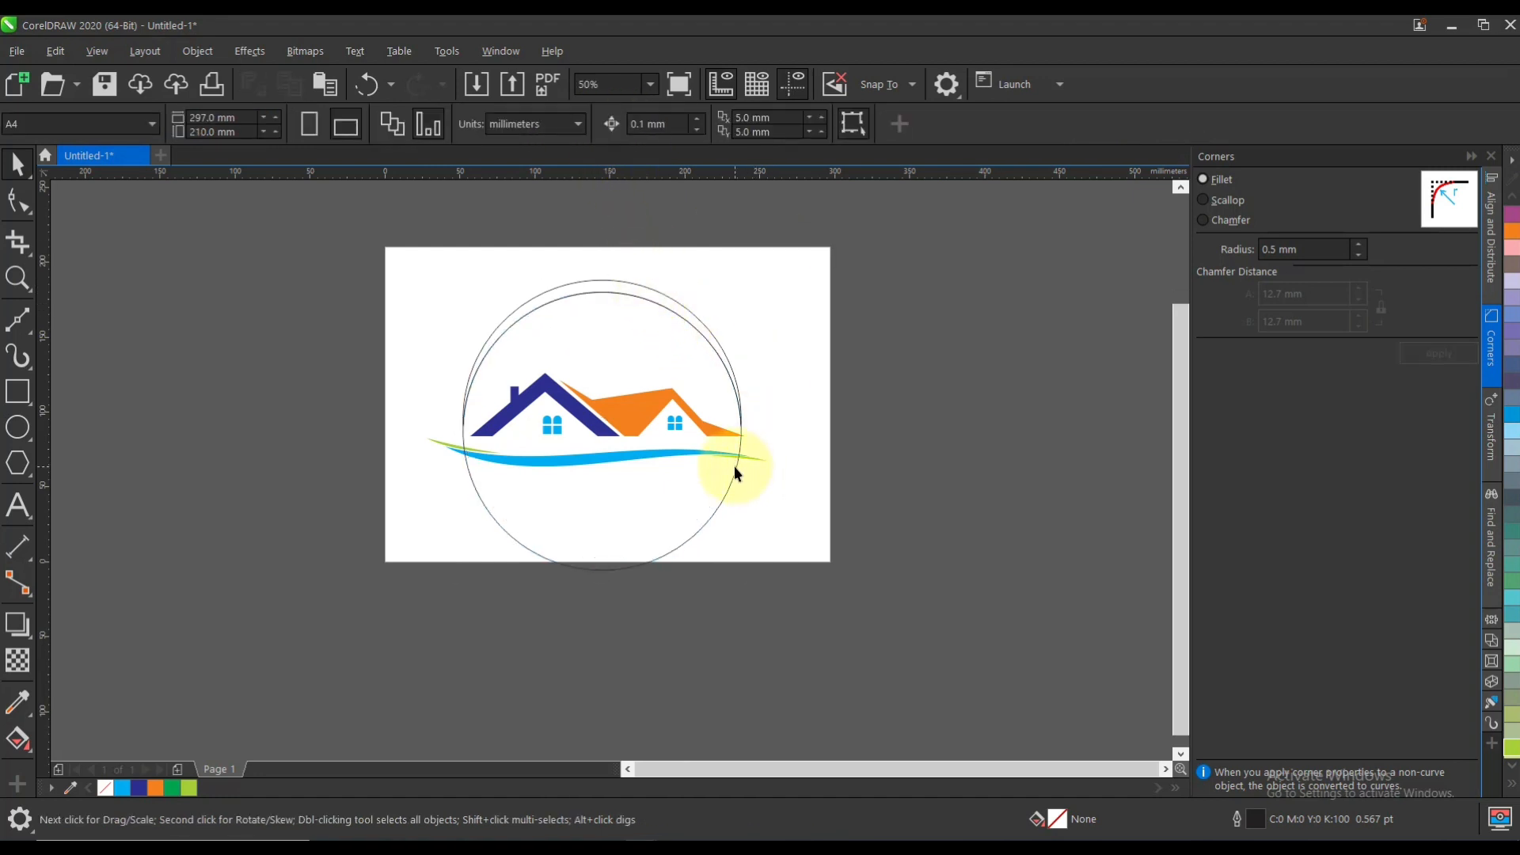
{"action": "left_click", "coordinate": [734, 469]}
{"action": "key", "text": "Delete"}
Step: Fill the crescent arc with Chartreuse and remove its outline
{"action": "left_click", "coordinate": [658, 304]}
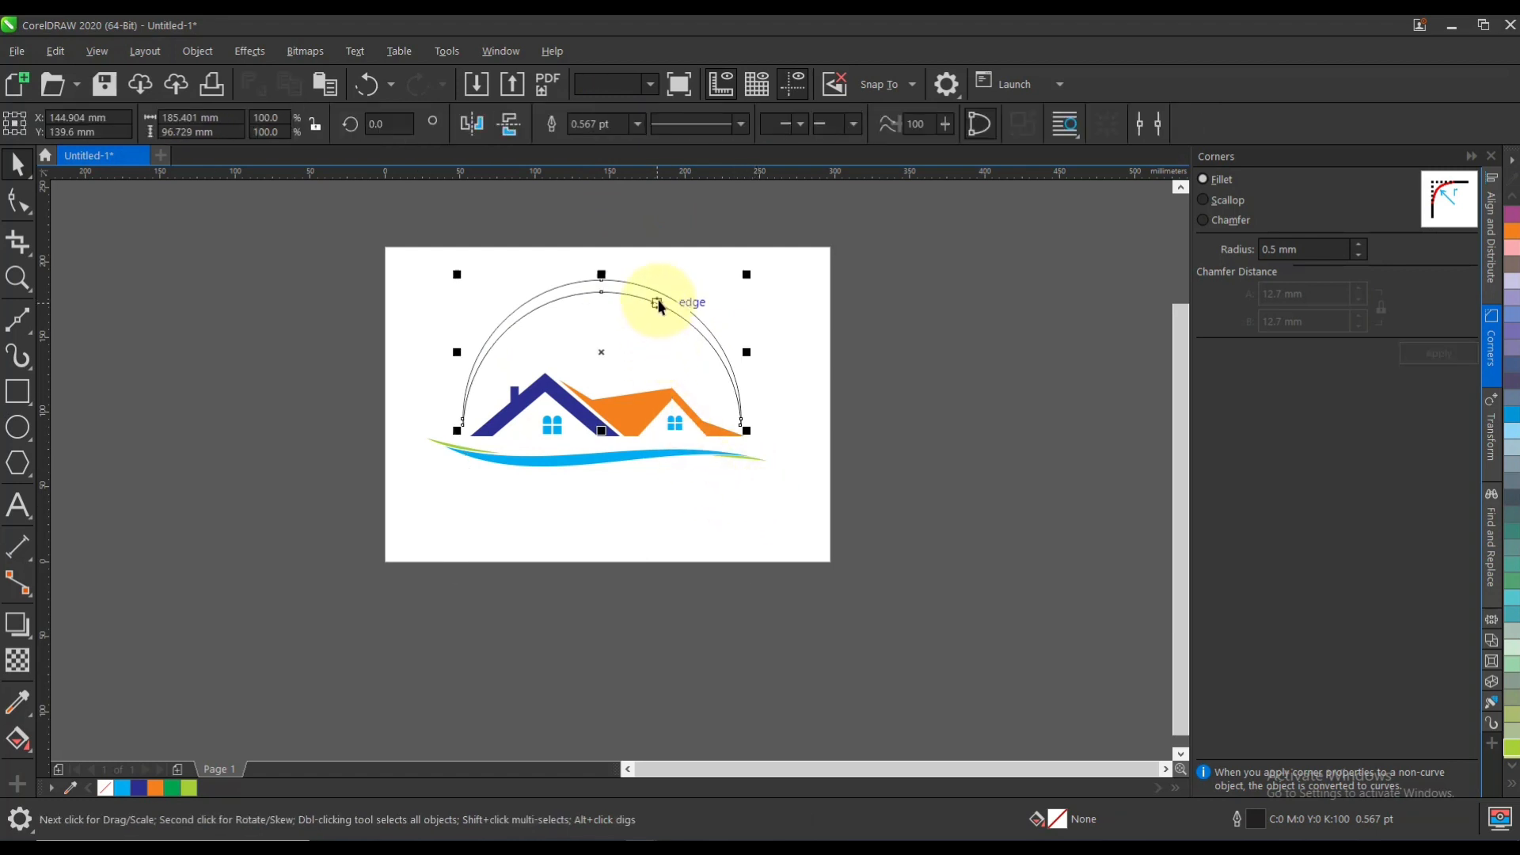
{"action": "left_click", "coordinate": [188, 788]}
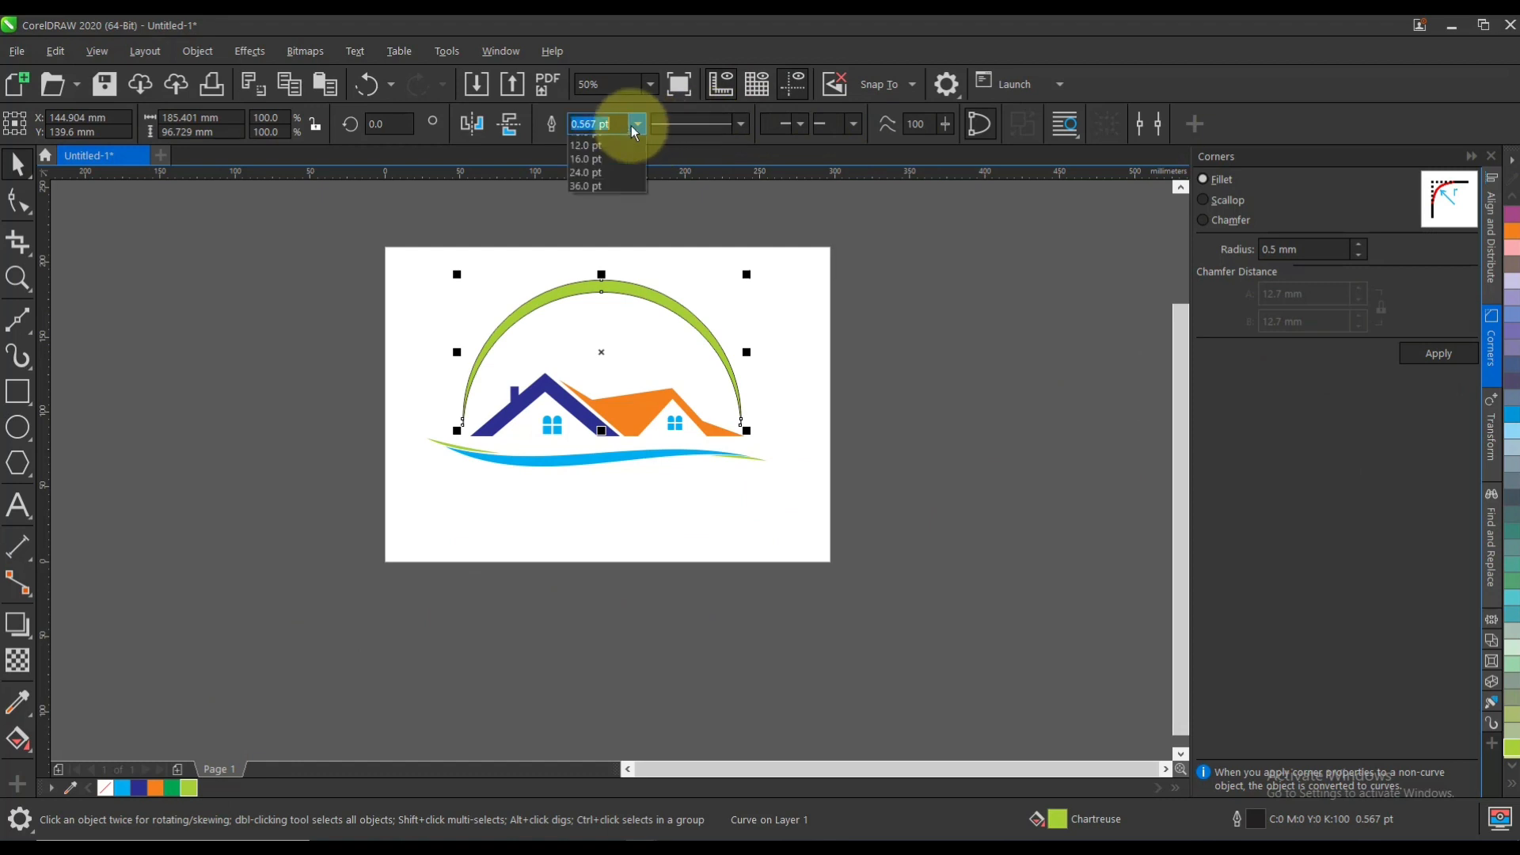
{"action": "left_click", "coordinate": [617, 140]}
{"action": "key", "text": "Escape"}
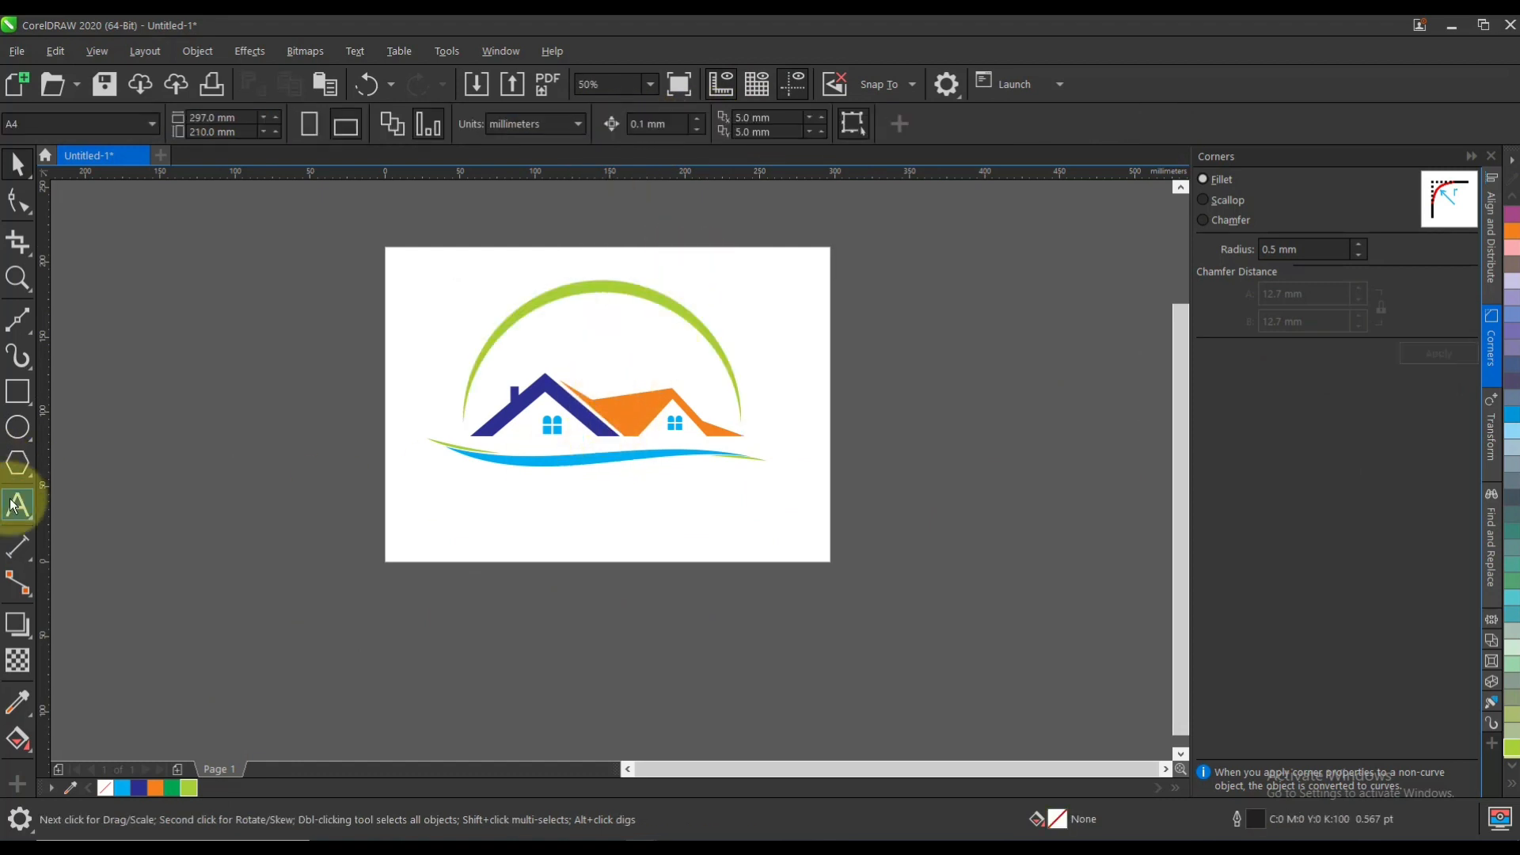
Step: Add the text "Company Name" below the swoosh and set its font to Helvetica LT Compressed
{"action": "left_click", "coordinate": [14, 504]}
{"action": "scroll", "coordinate": [577, 499], "scroll_direction": "up", "scroll_amount": 1}
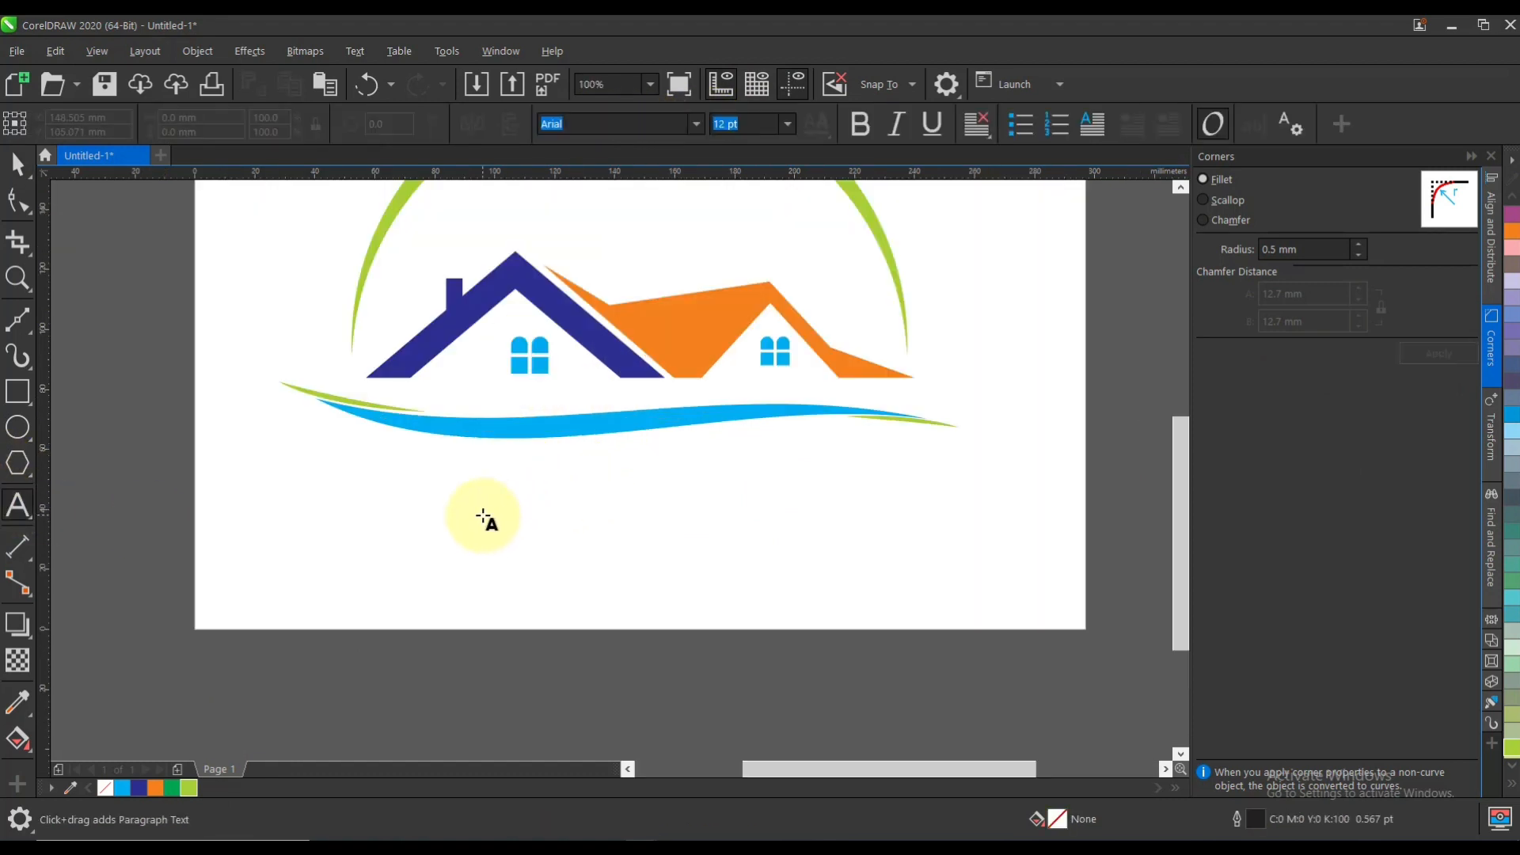
{"action": "key", "text": "super+space"}
{"action": "left_click", "coordinate": [483, 519]}
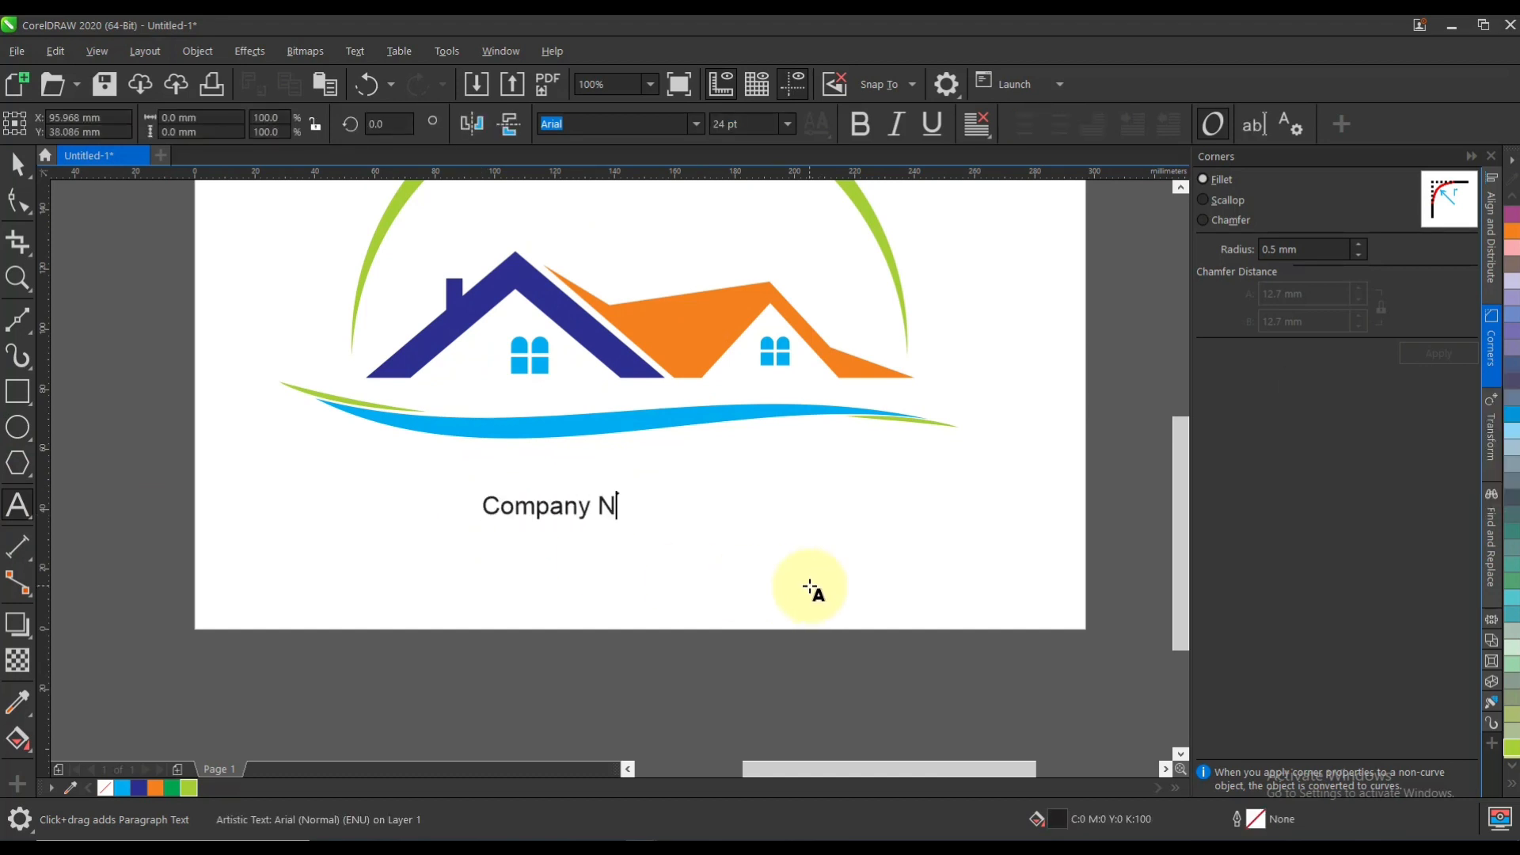
{"action": "key", "text": "ctrl+space"}
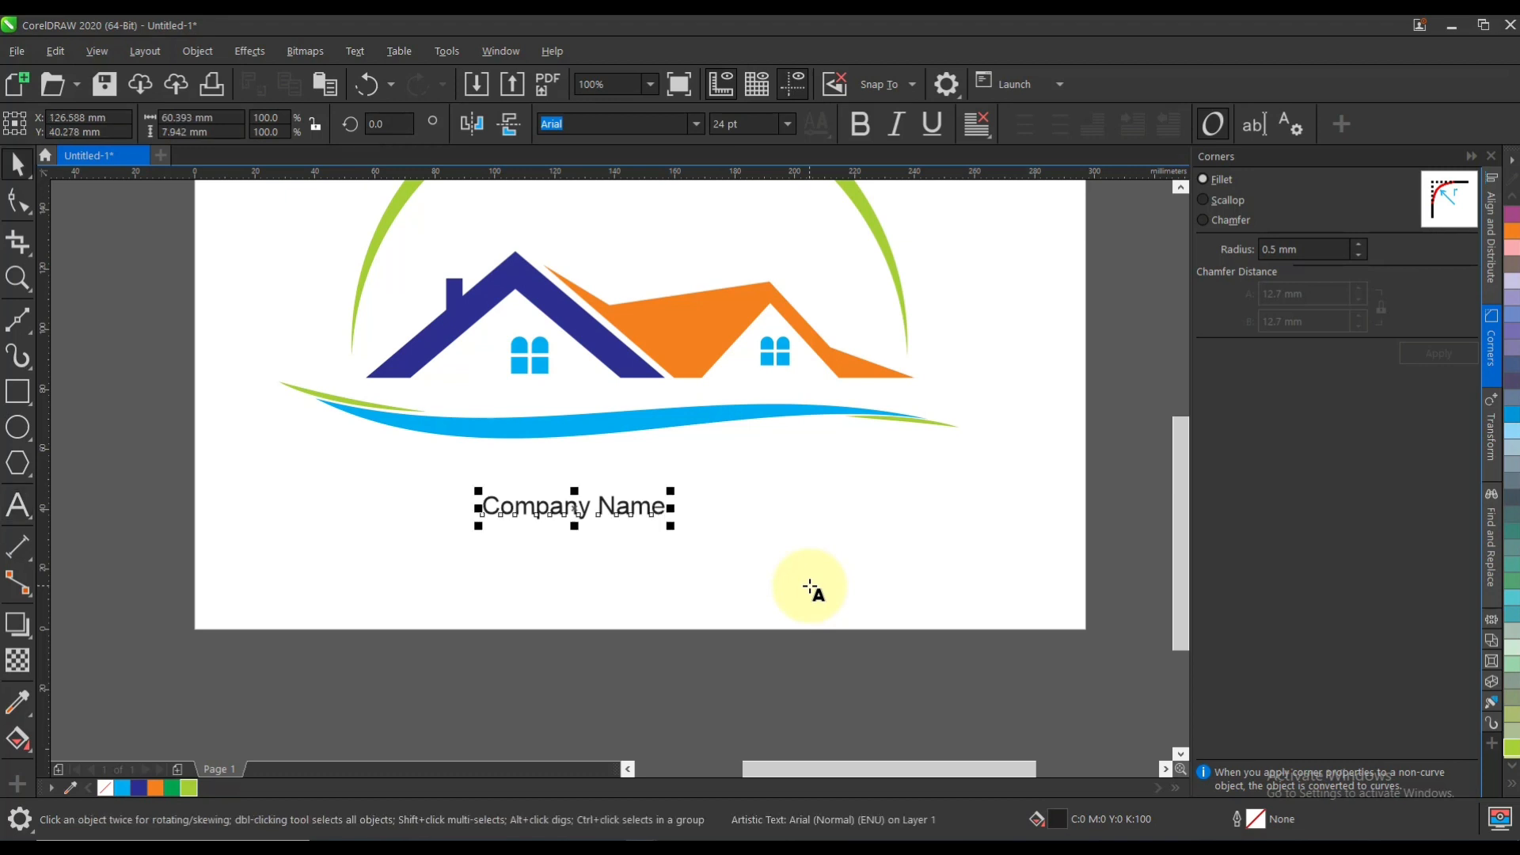
{"action": "left_click", "coordinate": [703, 123]}
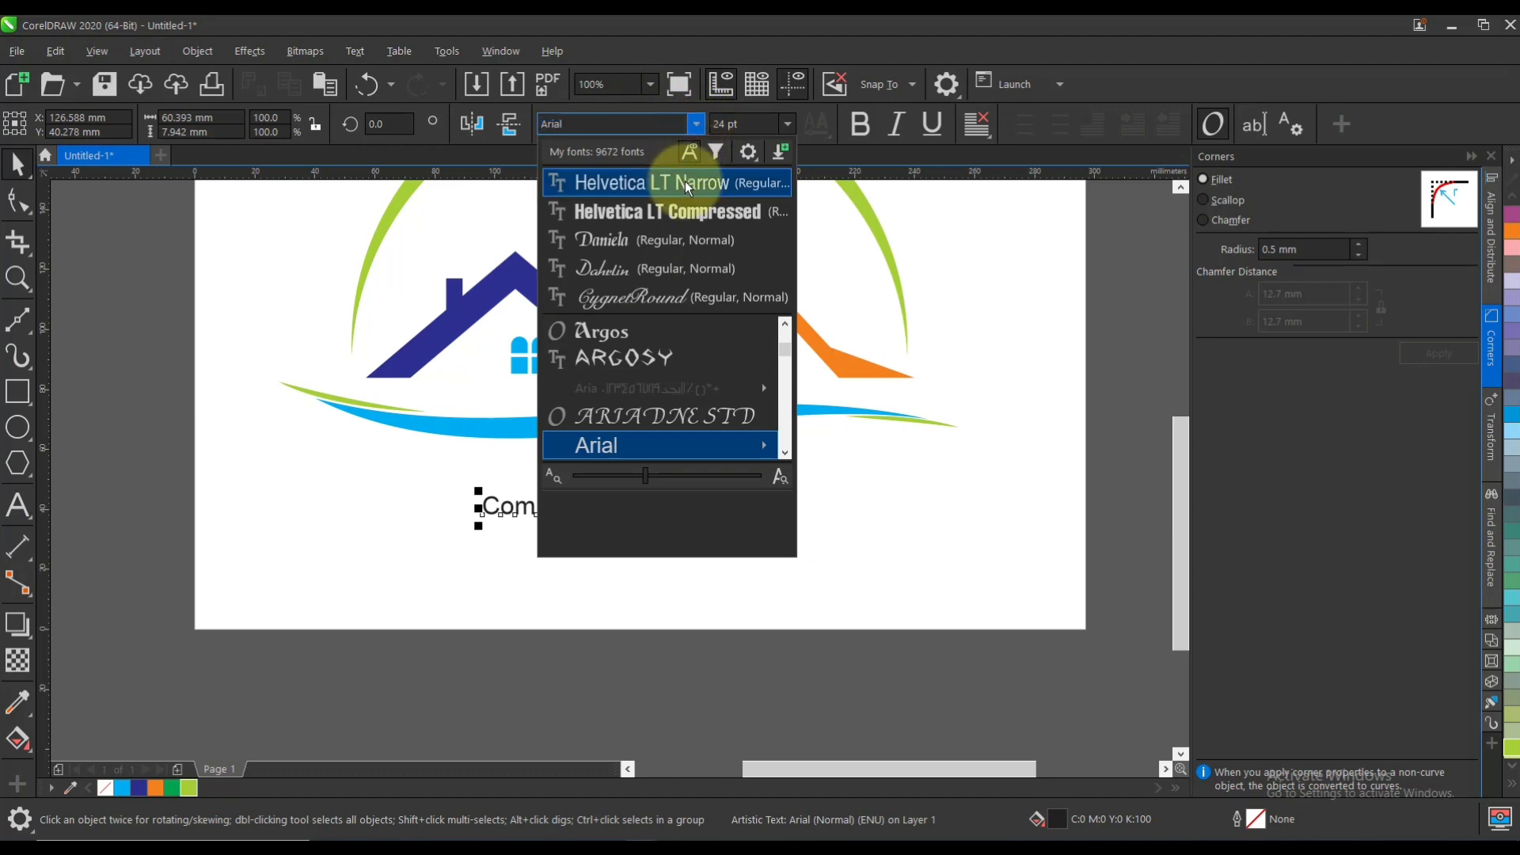
{"action": "left_click", "coordinate": [687, 210]}
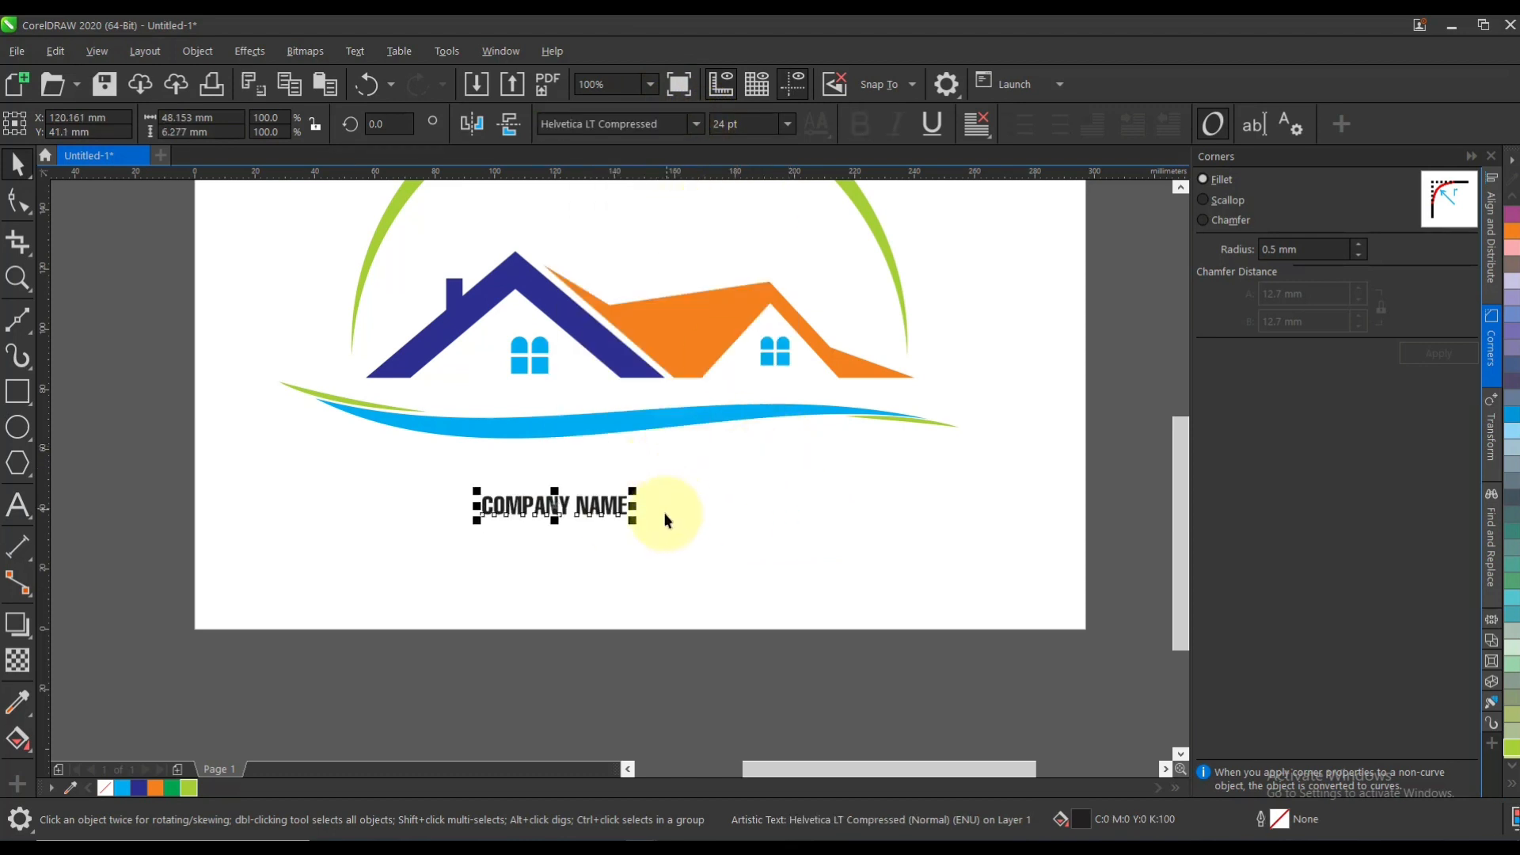
Step: Enlarge the company name to about 57 pt just beneath the swoosh and centre it horizontally on the green arc
{"action": "left_click_drag", "start_coordinate": [636, 520], "coordinate": [831, 590]}
{"action": "left_click_drag", "start_coordinate": [634, 526], "coordinate": [612, 478]}
{"action": "scroll", "coordinate": [711, 504], "scroll_direction": "down", "scroll_amount": 1}
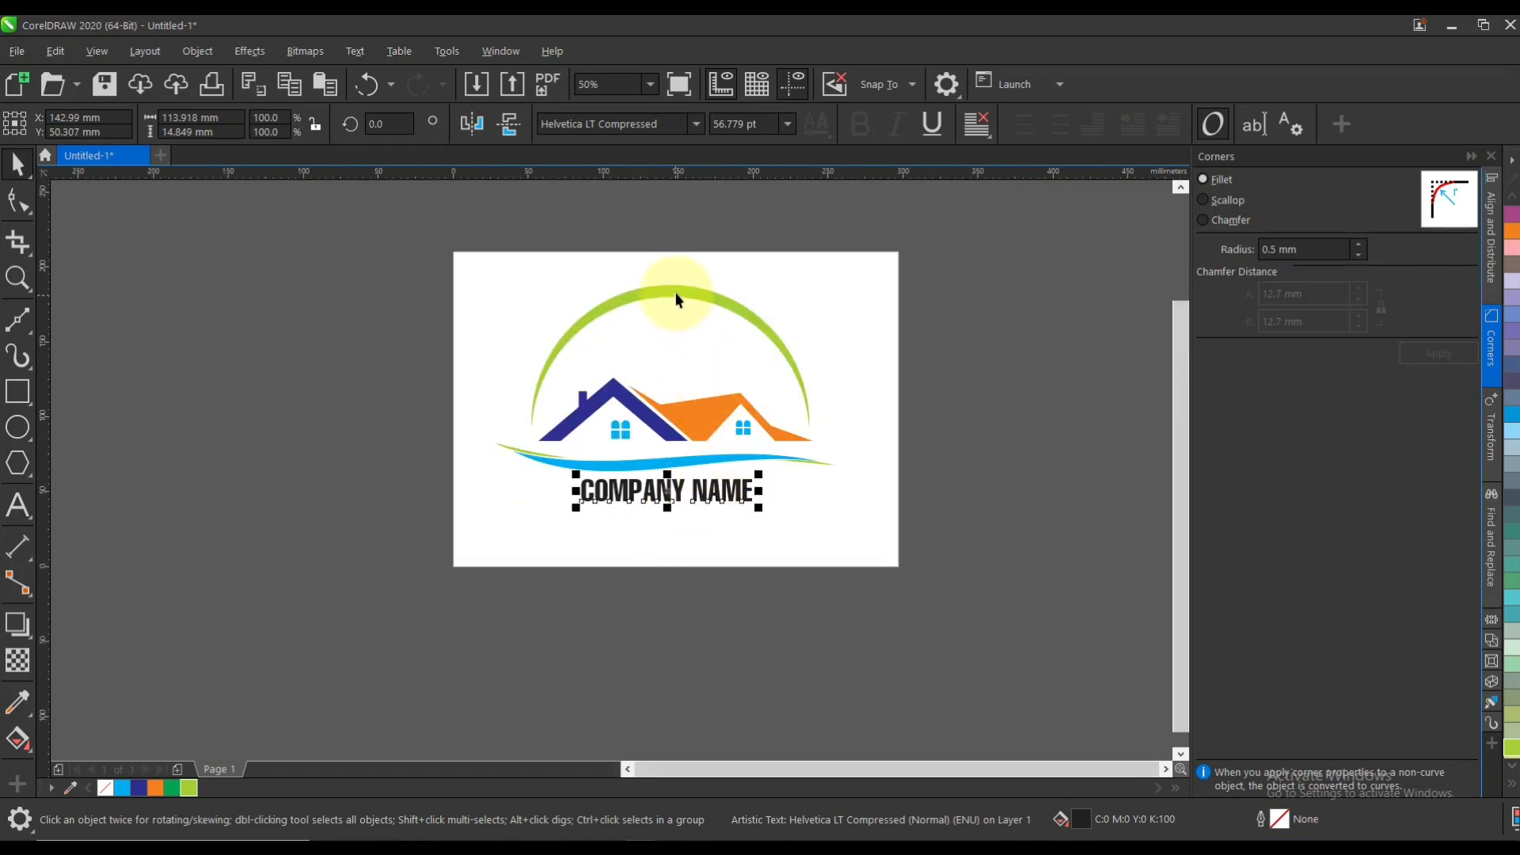
{"action": "left_click", "coordinate": [676, 292], "text": "shift"}
{"action": "key", "text": "c"}
{"action": "left_click", "coordinate": [858, 438]}
Step: Scale the company name down to about 55 pt around its centre and nudge it slightly closer to the swoosh
{"action": "scroll", "coordinate": [668, 488], "scroll_direction": "up", "scroll_amount": 1}
{"action": "left_click", "coordinate": [675, 493]}
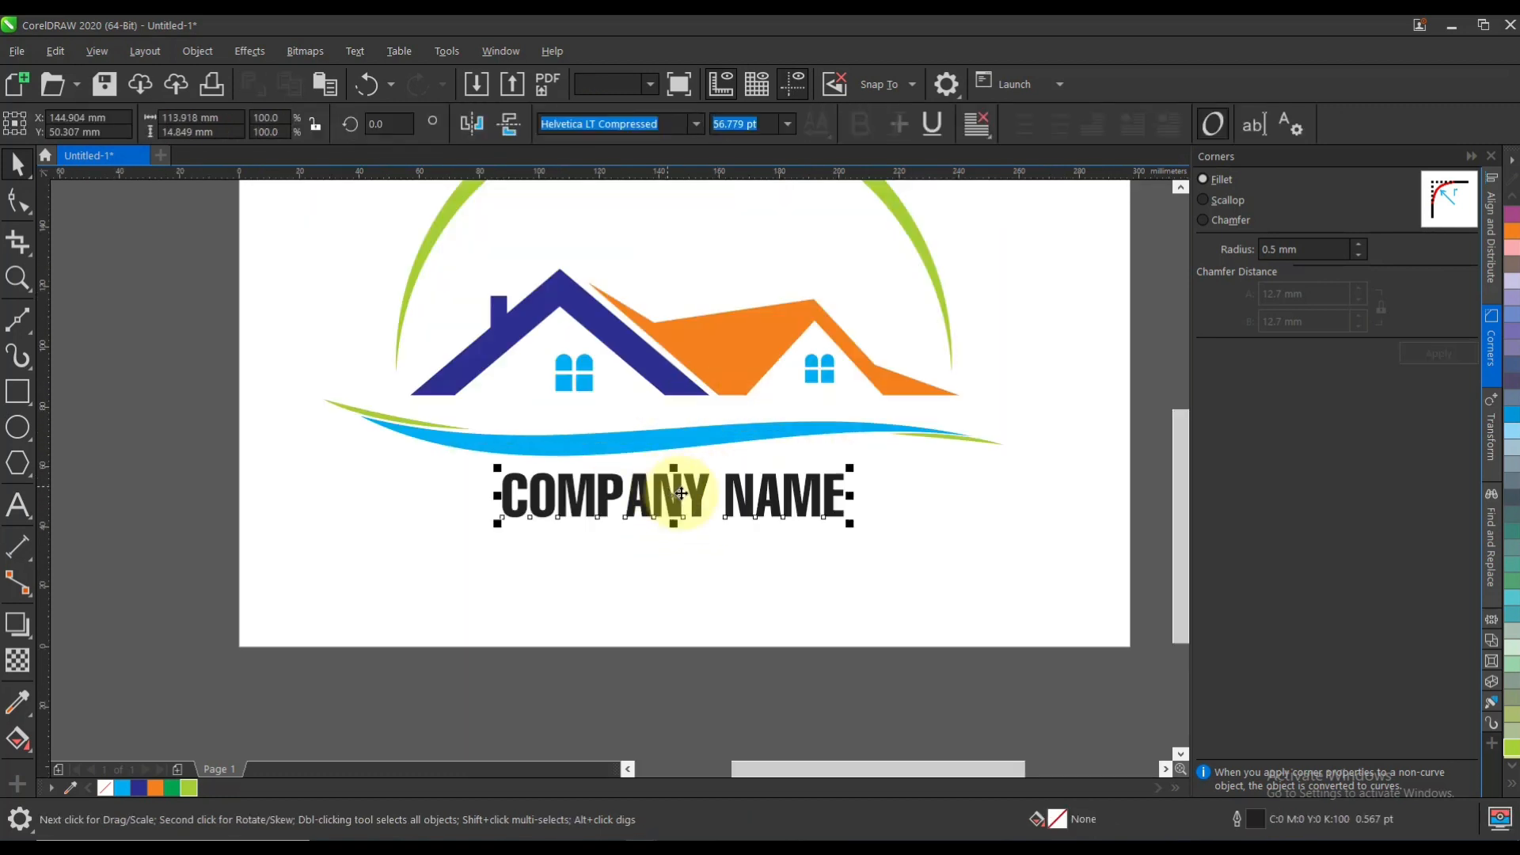
{"action": "left_click_drag", "start_coordinate": [852, 524], "coordinate": [848, 526]}
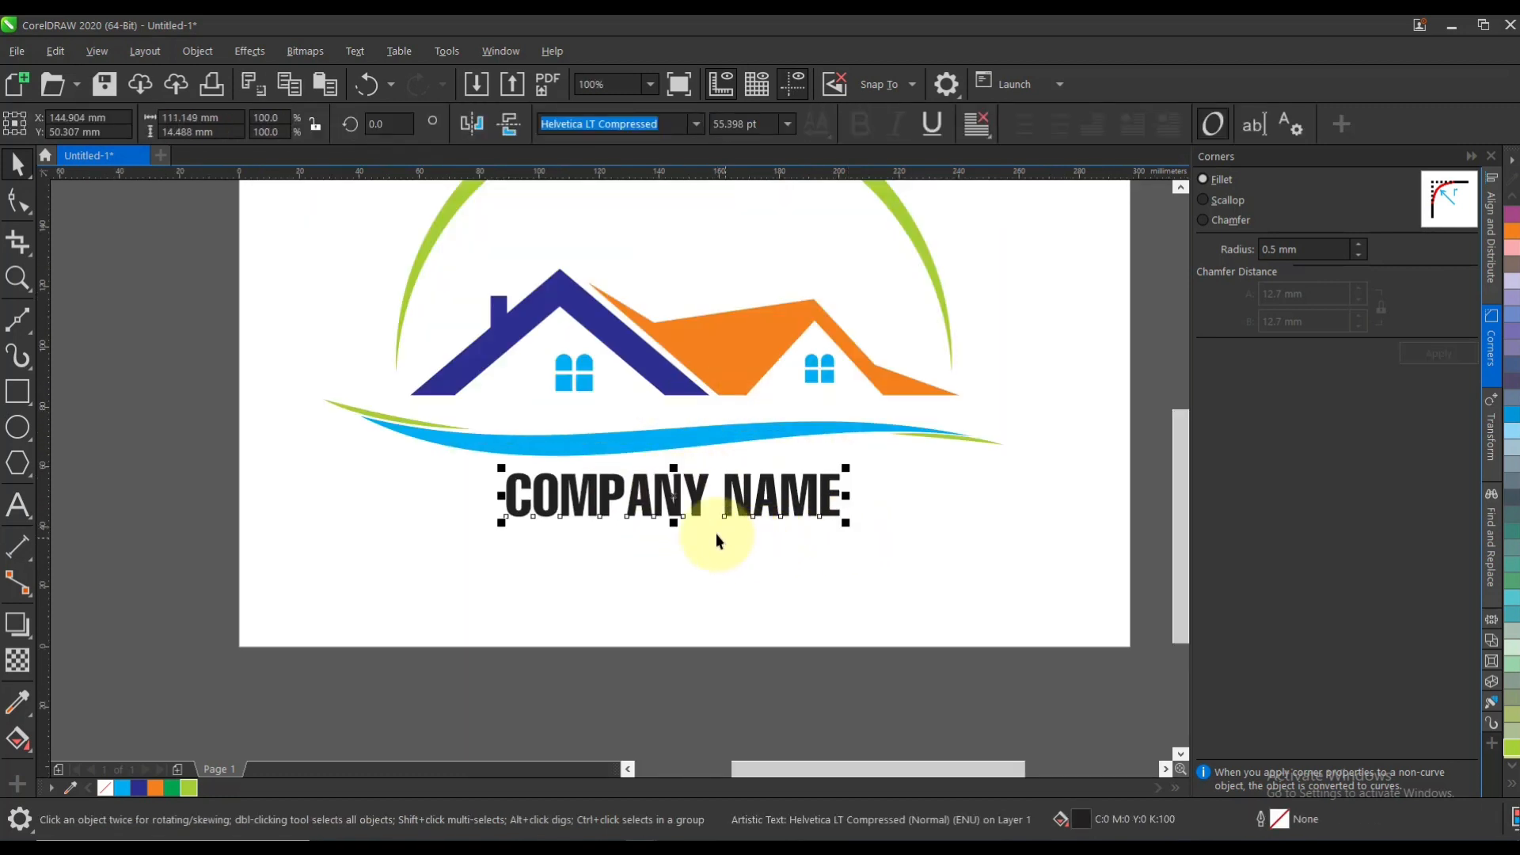
{"action": "left_click_drag", "start_coordinate": [698, 505], "coordinate": [697, 500]}
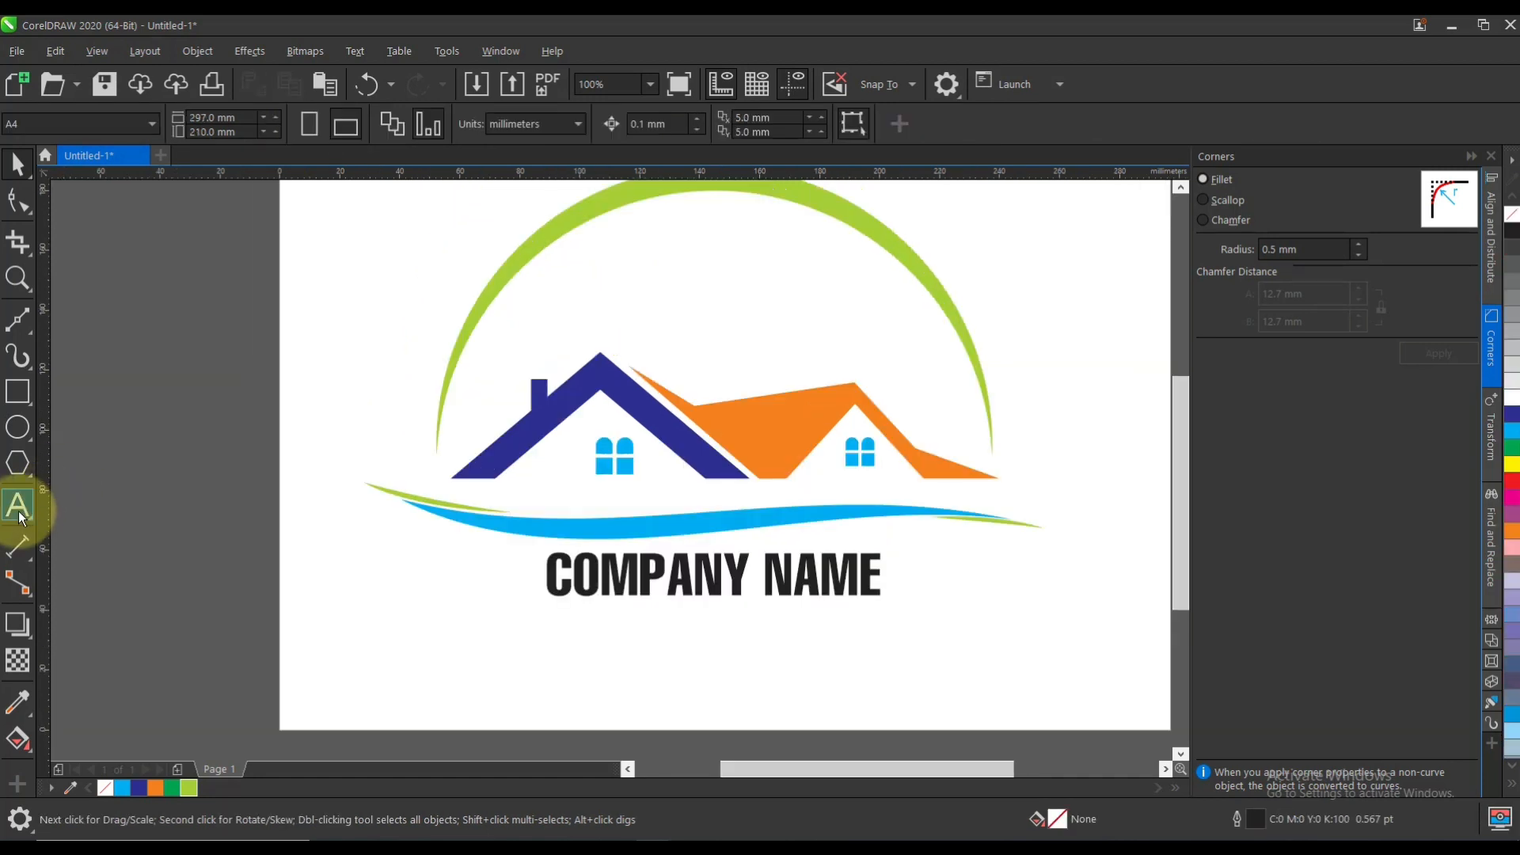
Step: Add the text "Your Slogan" and place it directly below the company name
{"action": "left_click", "coordinate": [18, 507]}
{"action": "left_click", "coordinate": [631, 667]}
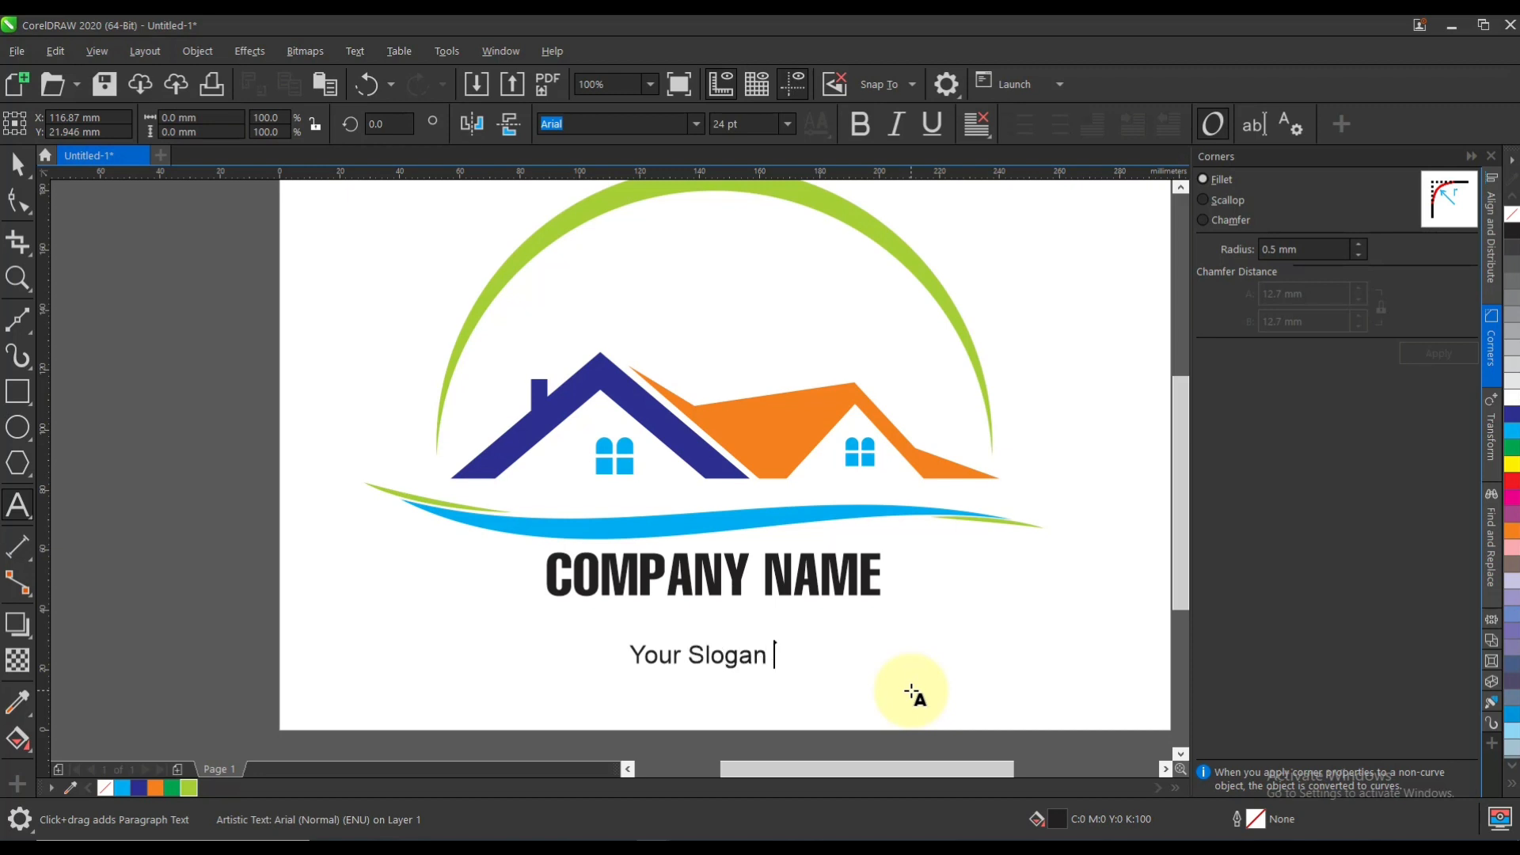
{"action": "key", "text": "ctrl+space"}
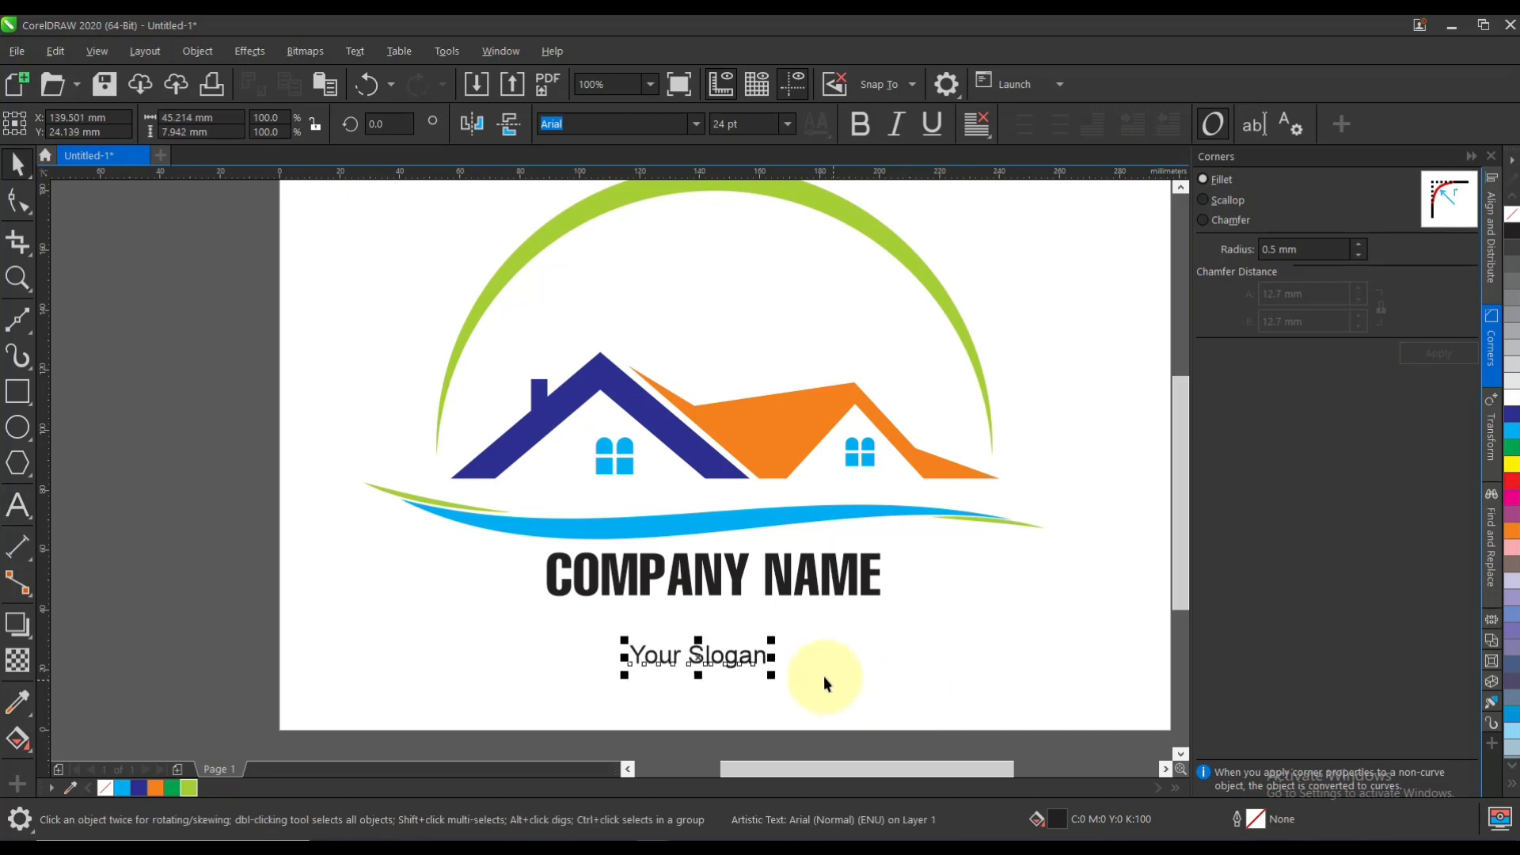
{"action": "mouse_move", "coordinate": [732, 661]}
{"action": "left_mouse_down"}
{"action": "mouse_move", "coordinate": [729, 634]}
{"action": "mouse_move", "coordinate": [744, 643]}
{"action": "left_mouse_up"}
Step: Set the slogan's font to BordeauxMedium, filtering the fonts by "bord"
{"action": "left_click", "coordinate": [696, 125]}
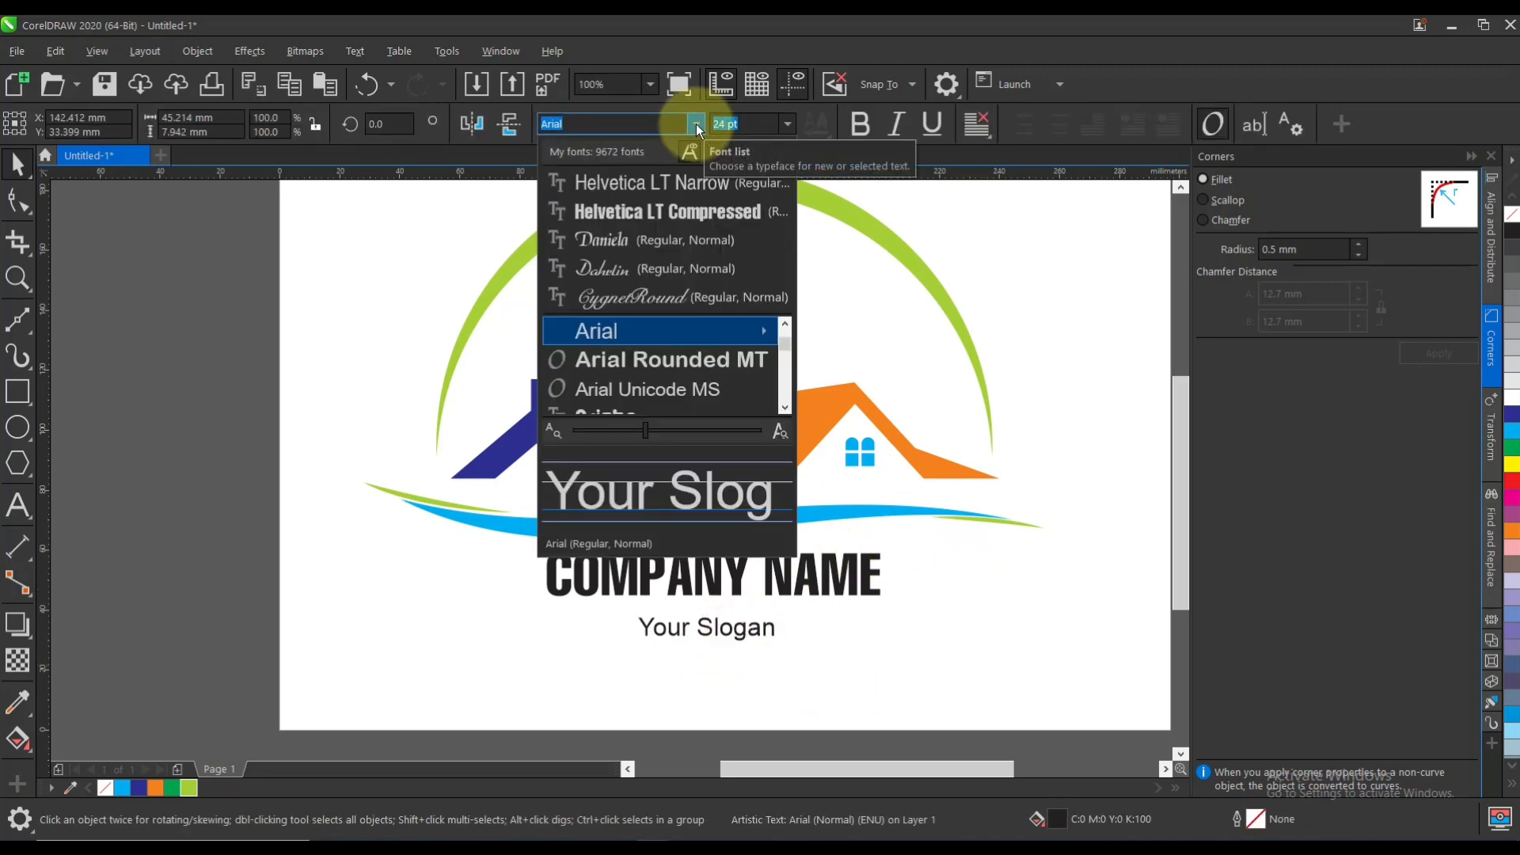
{"action": "type", "text": "bo"}
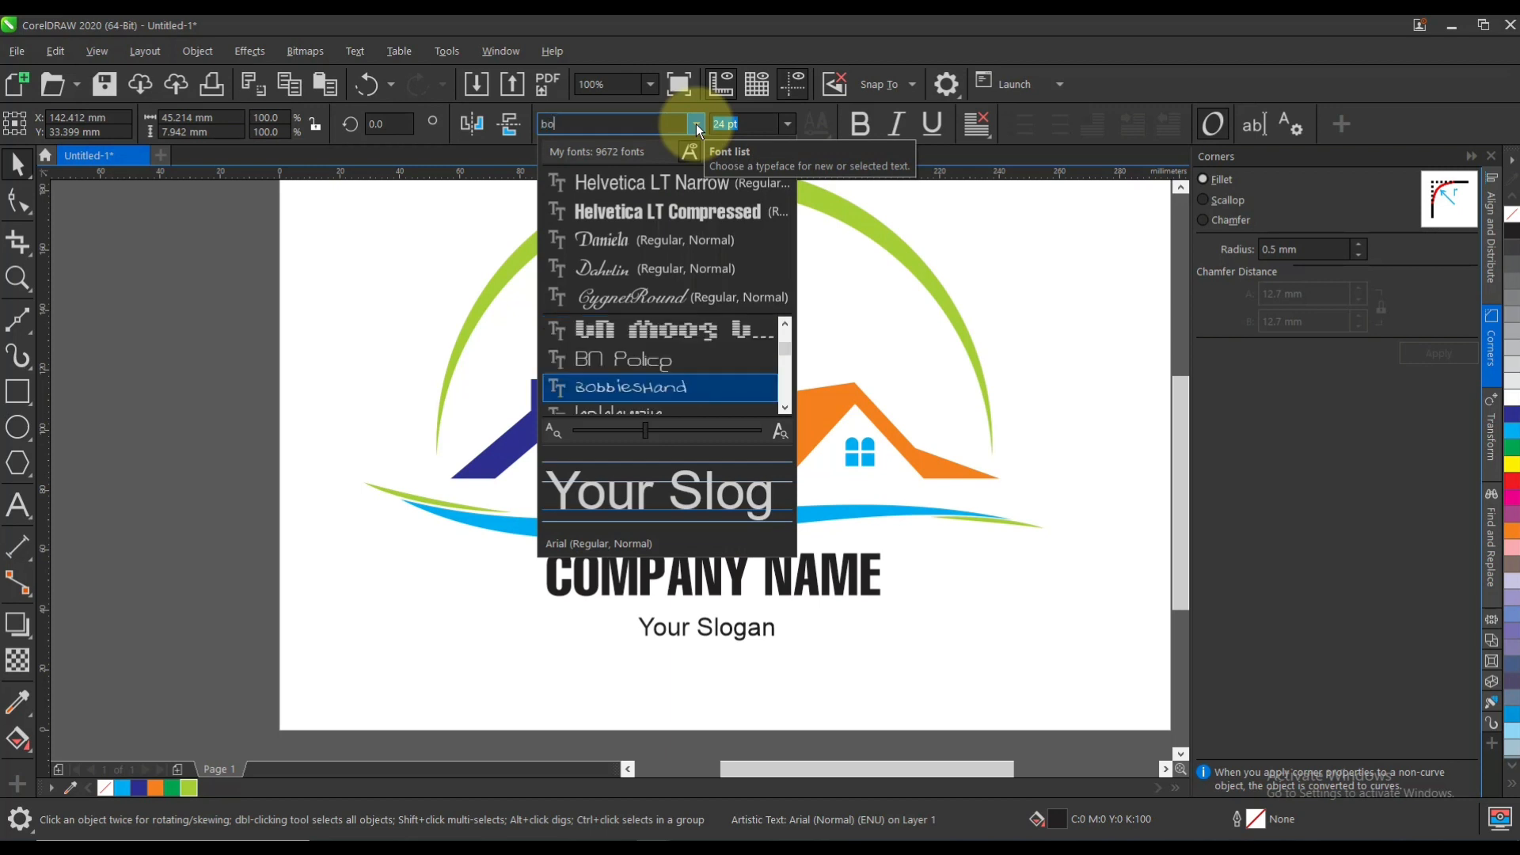
{"action": "type", "text": "rd"}
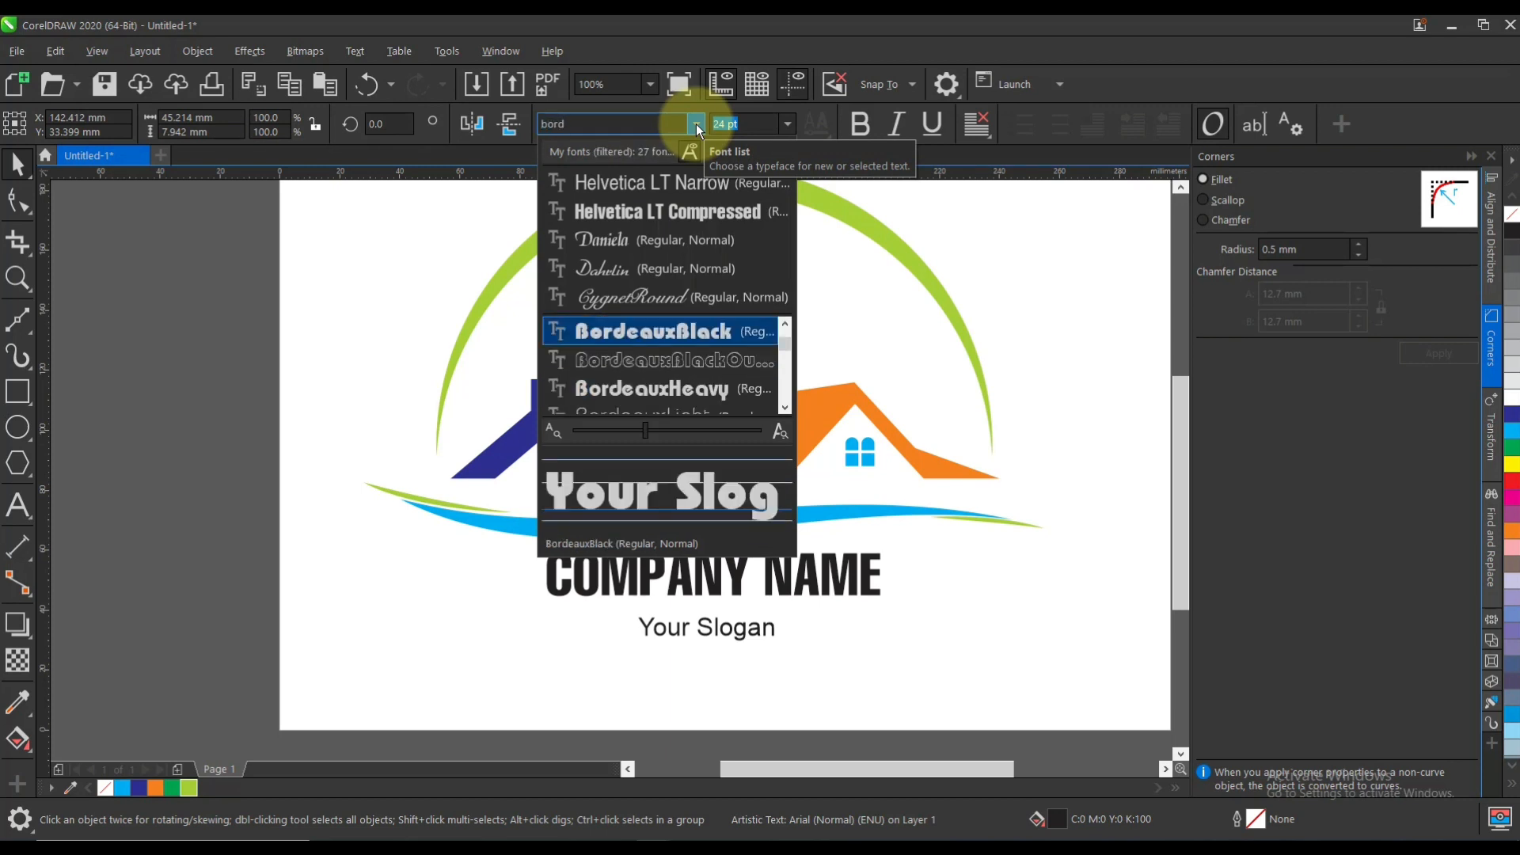
{"action": "key", "text": "Down"}
{"action": "key", "text": "Down"}
{"action": "key", "text": "Down"}
{"action": "key", "text": "Down"}
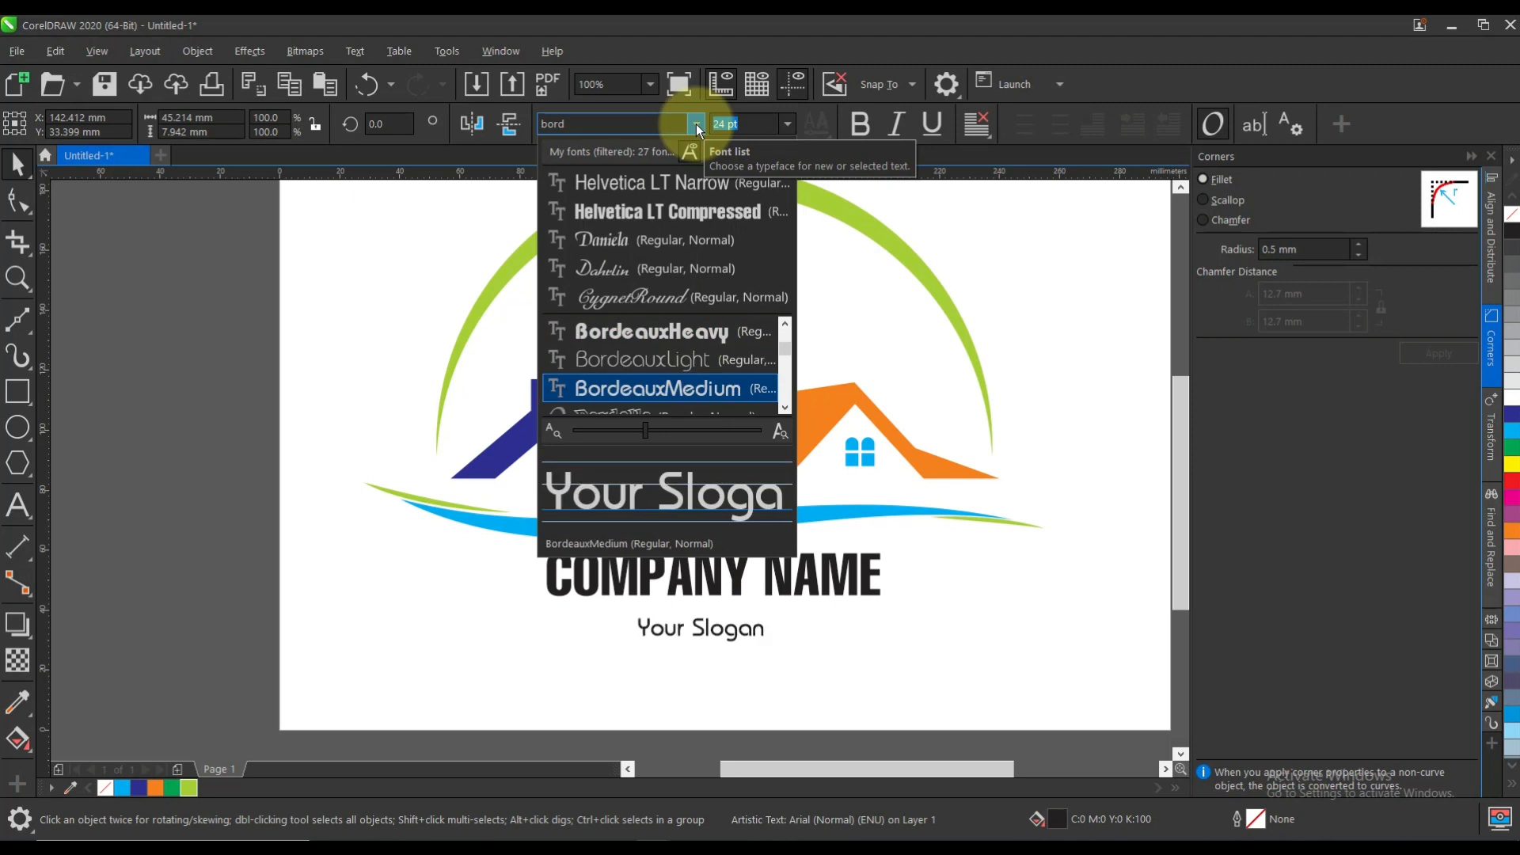
{"action": "left_click", "coordinate": [696, 124]}
{"action": "key", "text": "Return"}
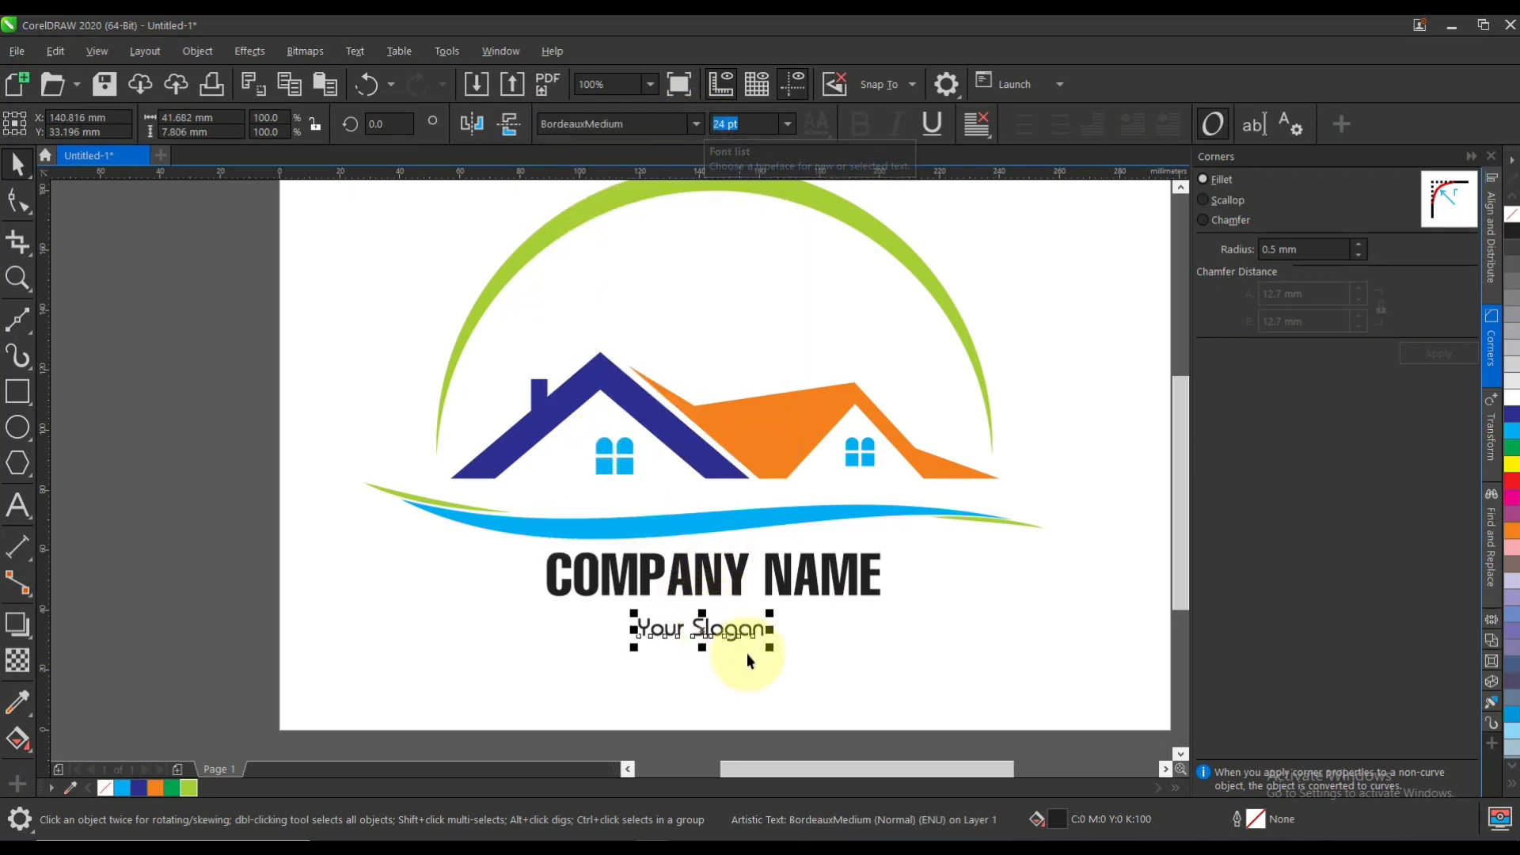
Step: Enlarge the slogan and centre it horizontally beneath the company name
{"action": "mouse_move", "coordinate": [771, 652]}
{"action": "left_mouse_down"}
{"action": "mouse_move", "coordinate": [801, 672]}
{"action": "mouse_move", "coordinate": [762, 636]}
{"action": "left_mouse_up"}
{"action": "left_click", "coordinate": [729, 584], "text": "shift"}
{"action": "key", "text": "c"}
{"action": "left_click", "coordinate": [842, 643]}
{"action": "left_click", "coordinate": [726, 583], "text": "shift"}
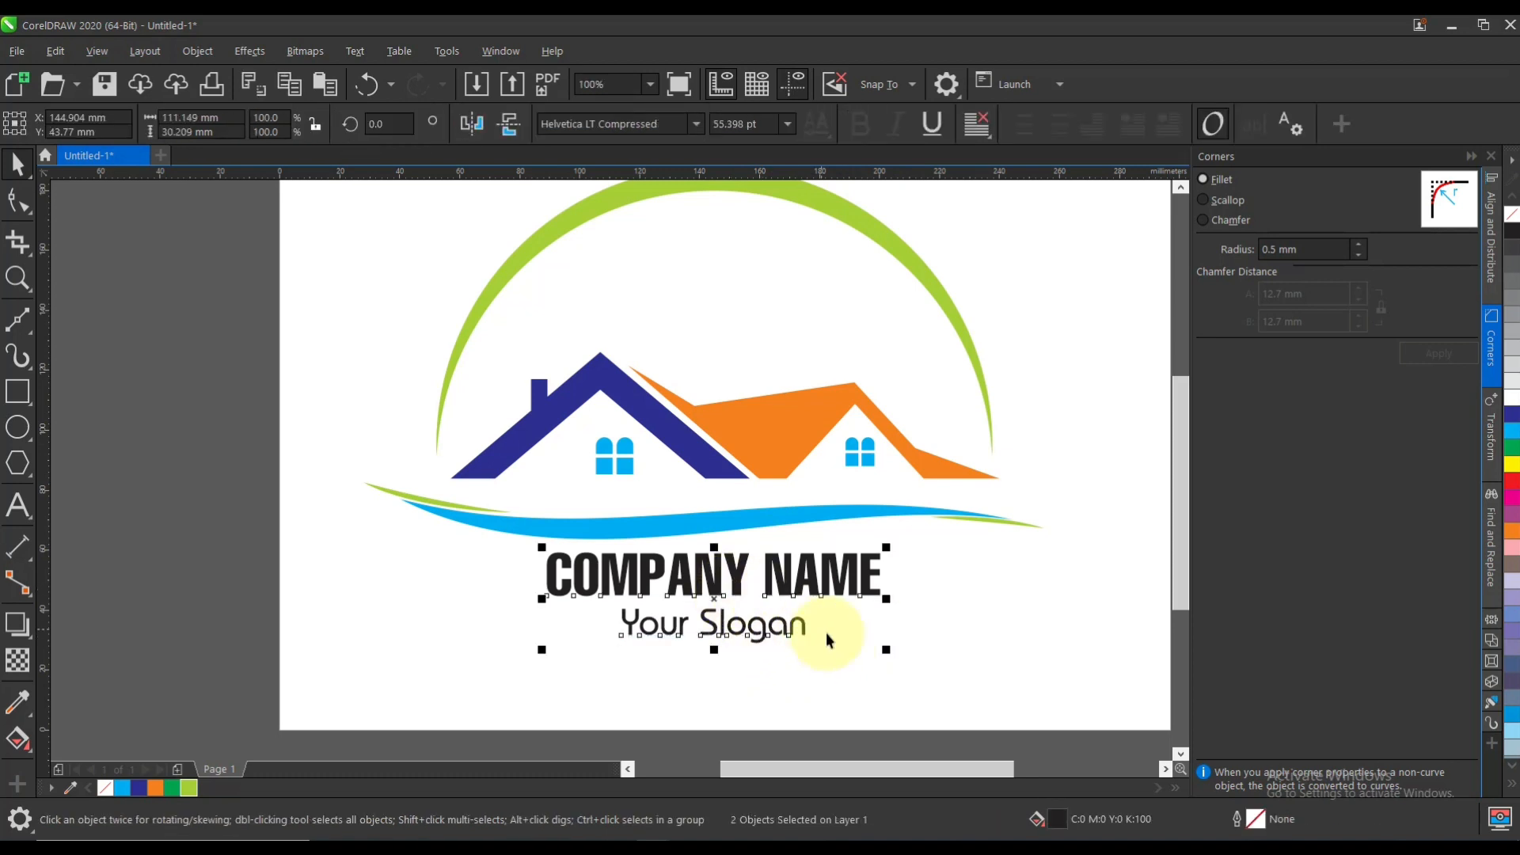
{"action": "left_click", "coordinate": [824, 634]}
Step: Change the right house's orange roof fill to Cyan
{"action": "scroll", "coordinate": [685, 525], "scroll_direction": "down", "scroll_amount": 1}
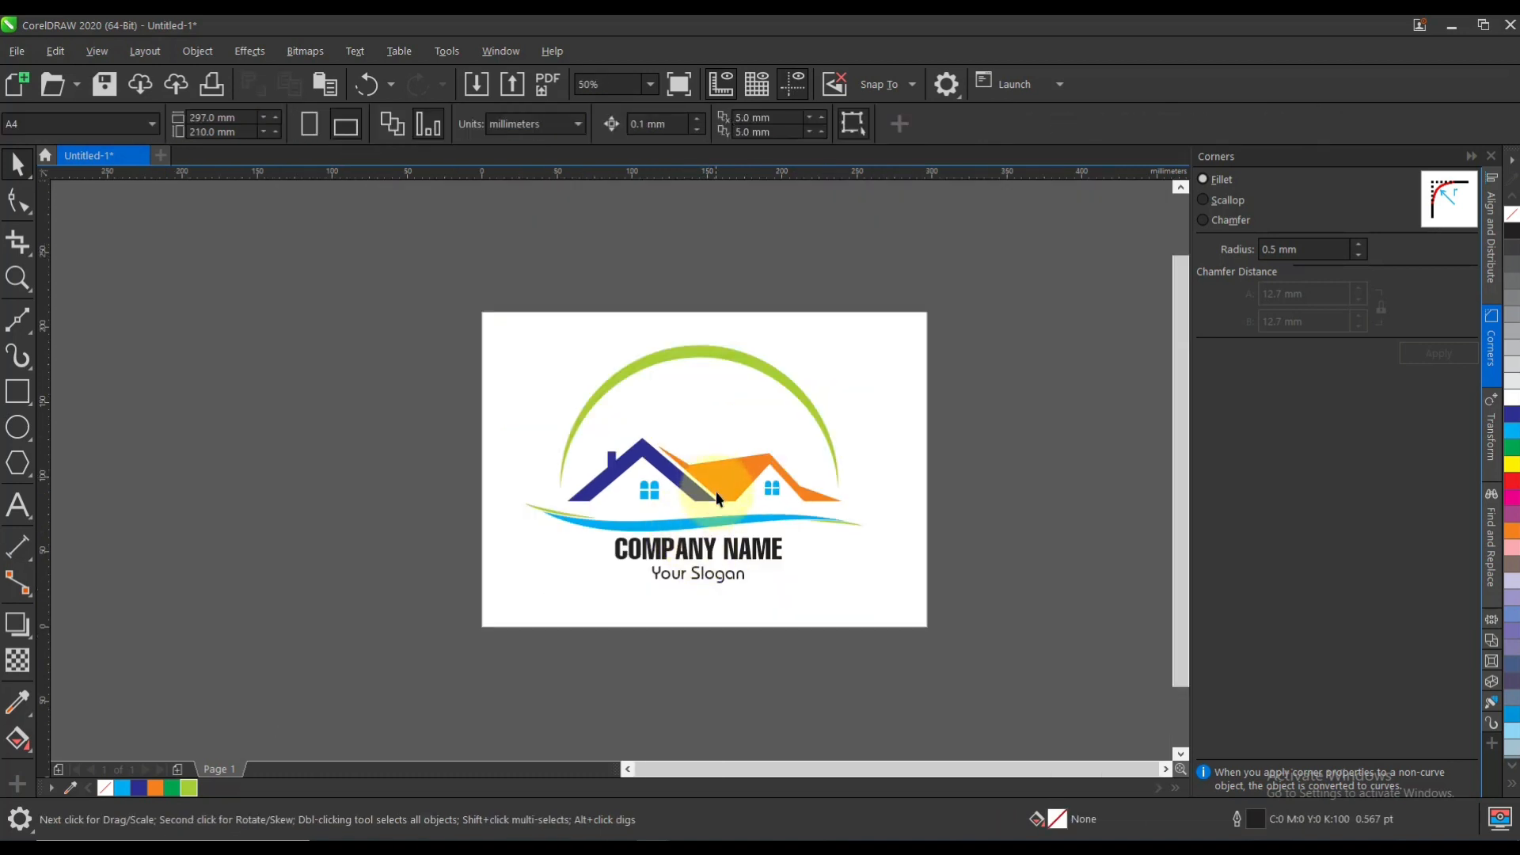
{"action": "scroll", "coordinate": [718, 498], "scroll_direction": "up", "scroll_amount": 1}
{"action": "left_click", "coordinate": [728, 401]}
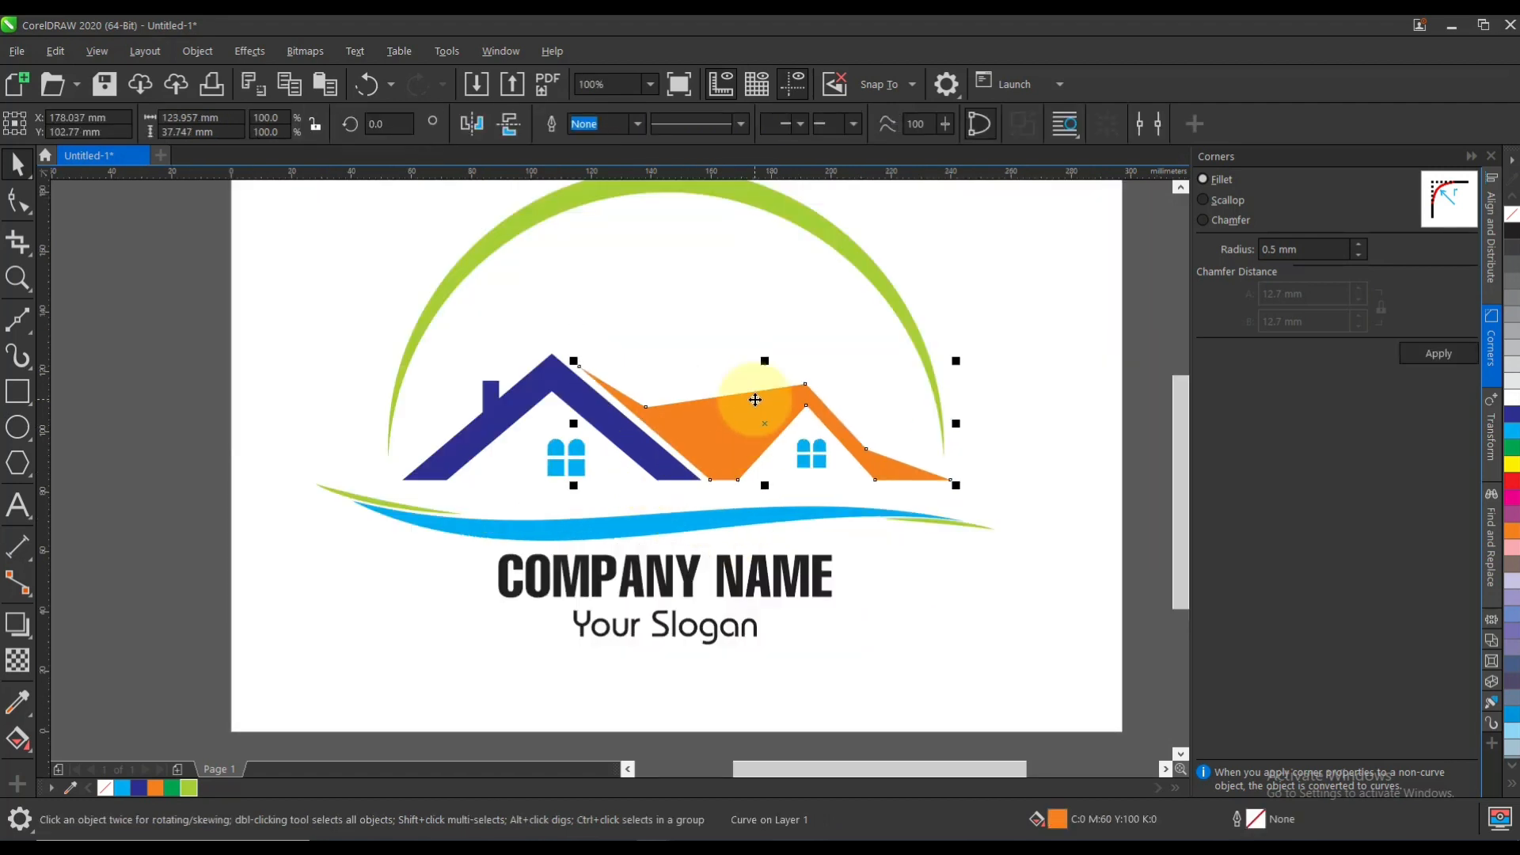
{"action": "left_click", "coordinate": [122, 788]}
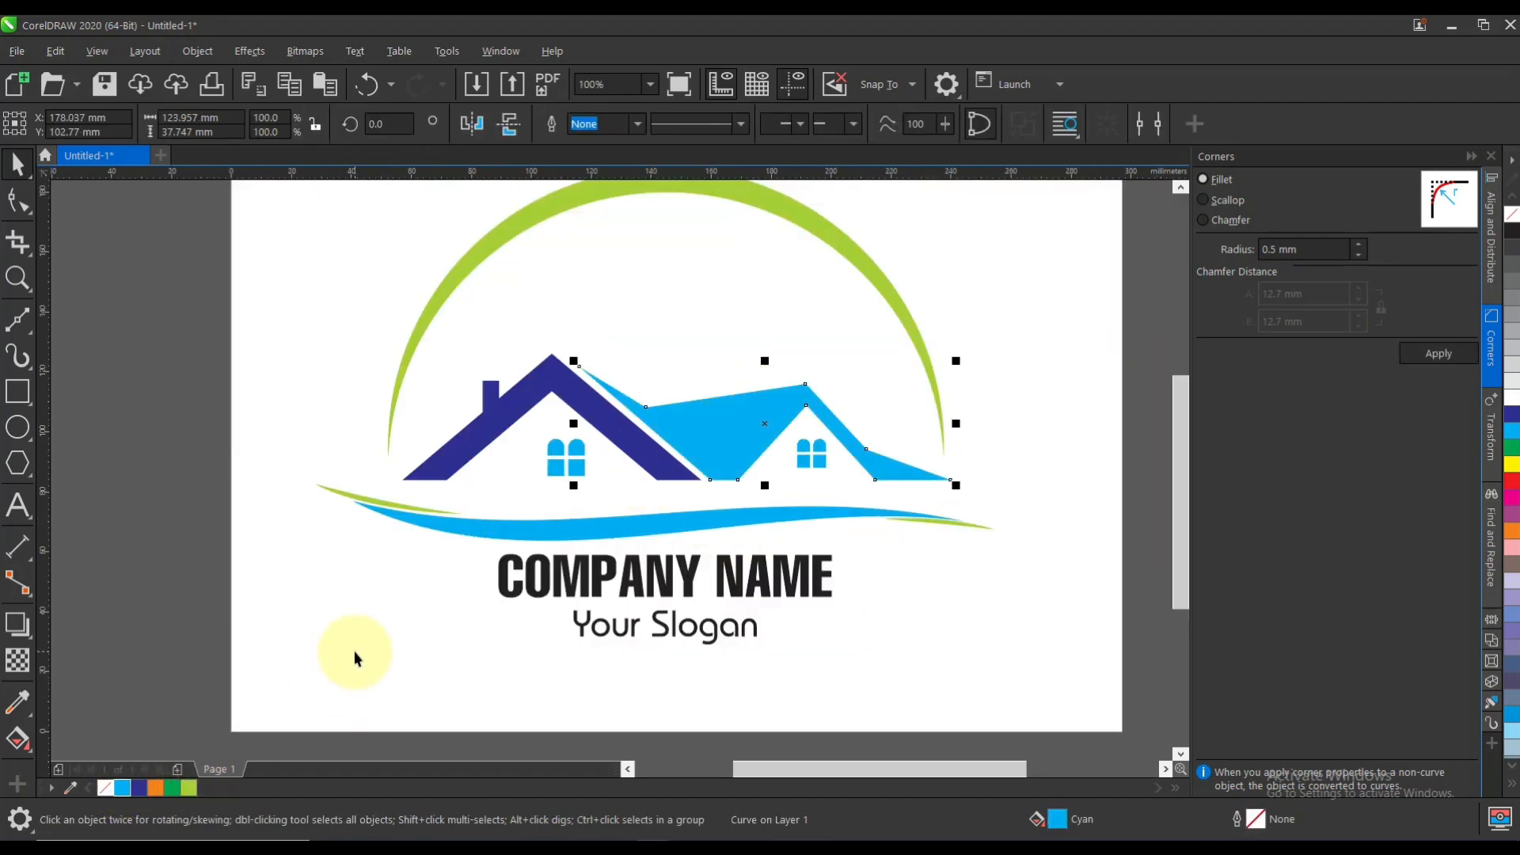
Step: Fill the large swoosh with the dark blue of the left roof
{"action": "left_click", "coordinate": [355, 658]}
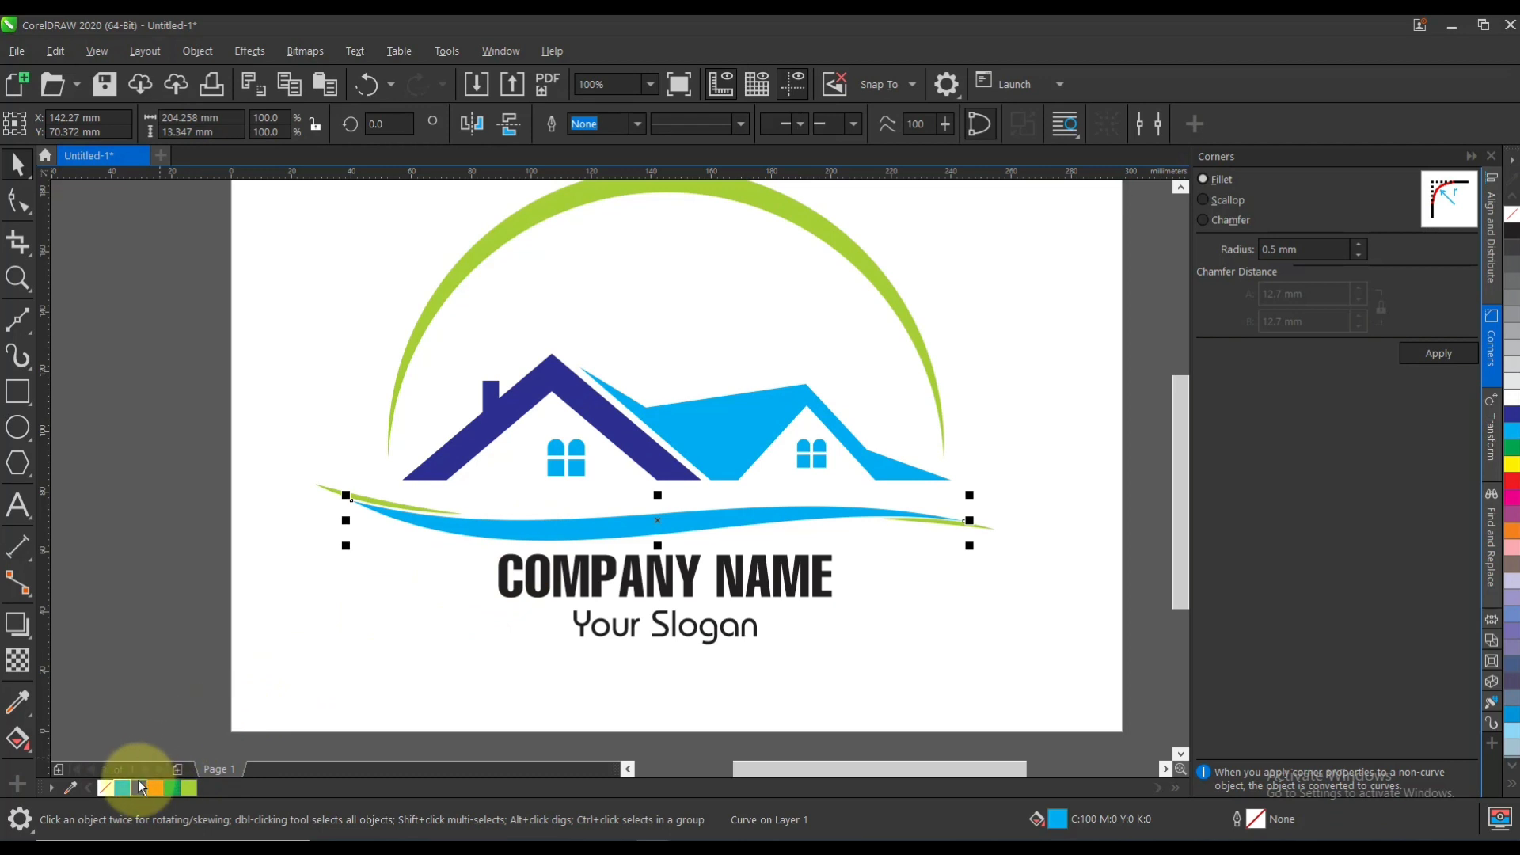
{"action": "left_click", "coordinate": [138, 788]}
{"action": "left_click", "coordinate": [277, 678]}
Step: Fill the two small slivers at the ends of the large swoosh with cyan
{"action": "key", "text": "shift+F4"}
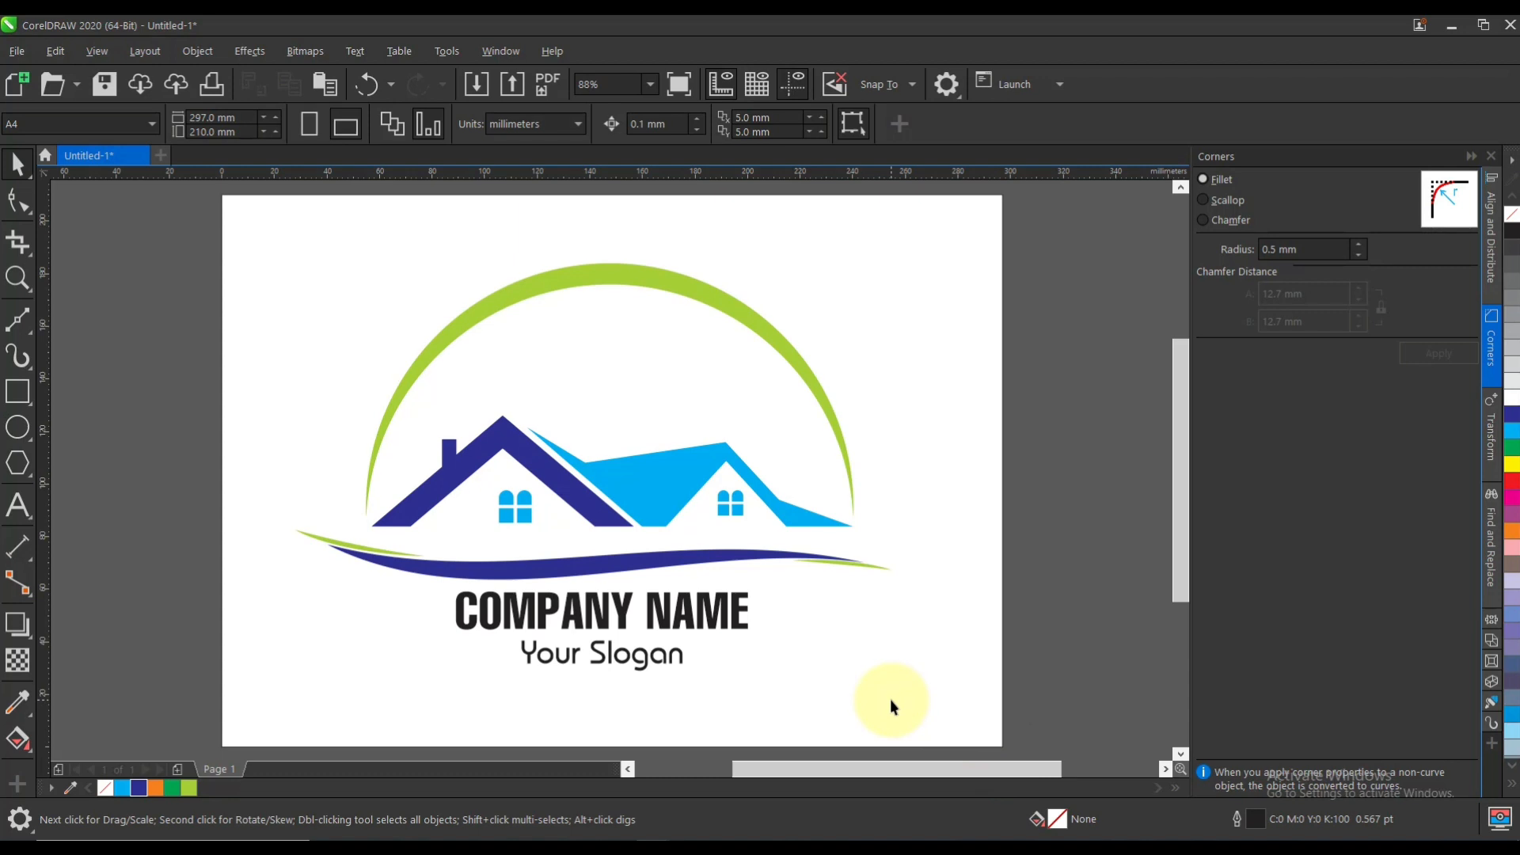
{"action": "left_click", "coordinate": [870, 572], "text": "ctrl"}
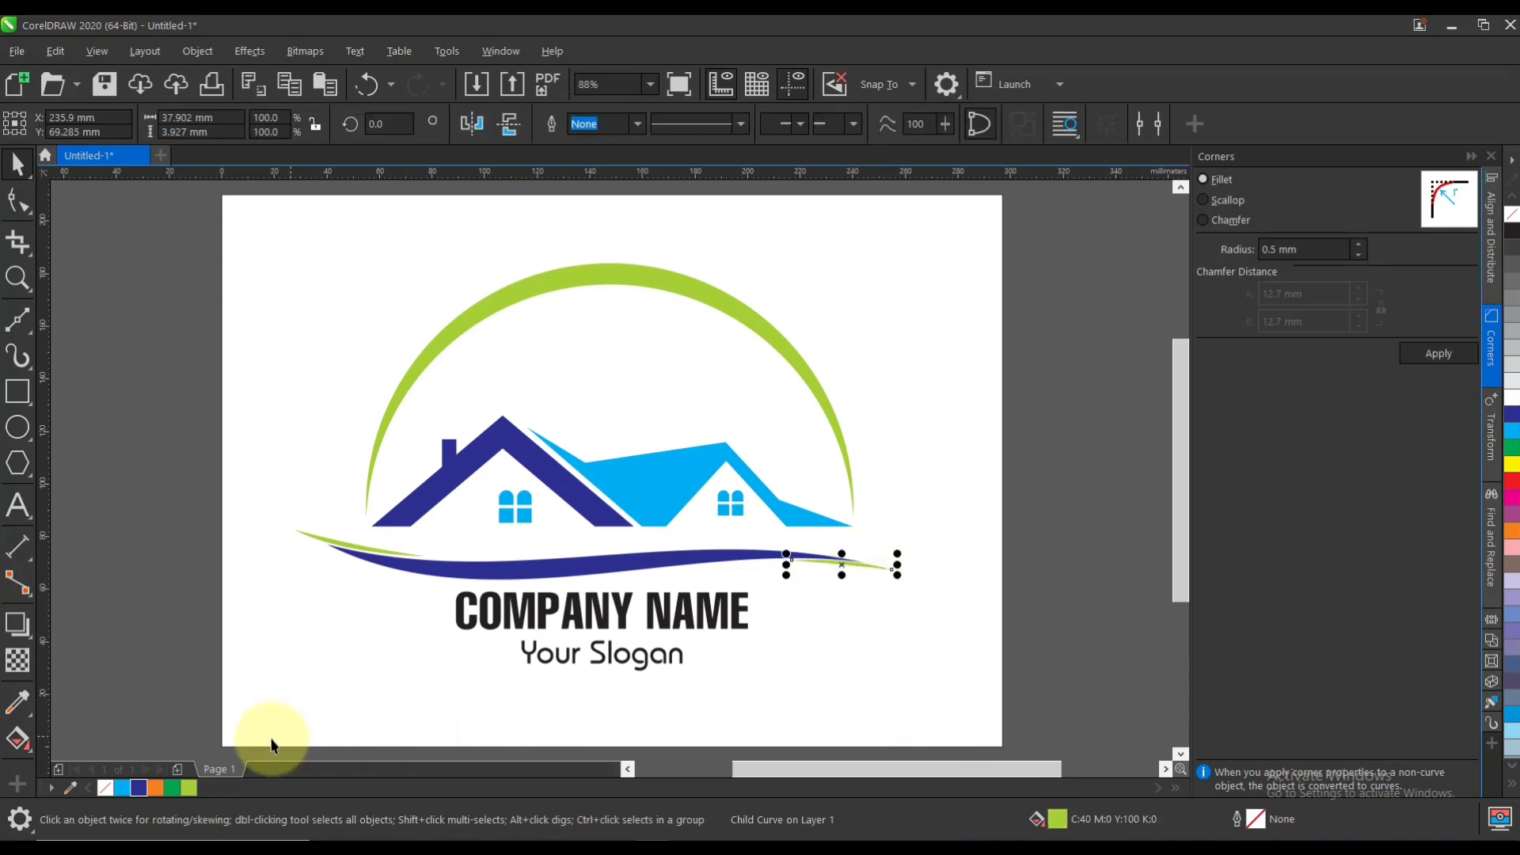
{"action": "left_click", "coordinate": [122, 787]}
{"action": "left_click", "coordinate": [348, 594]}
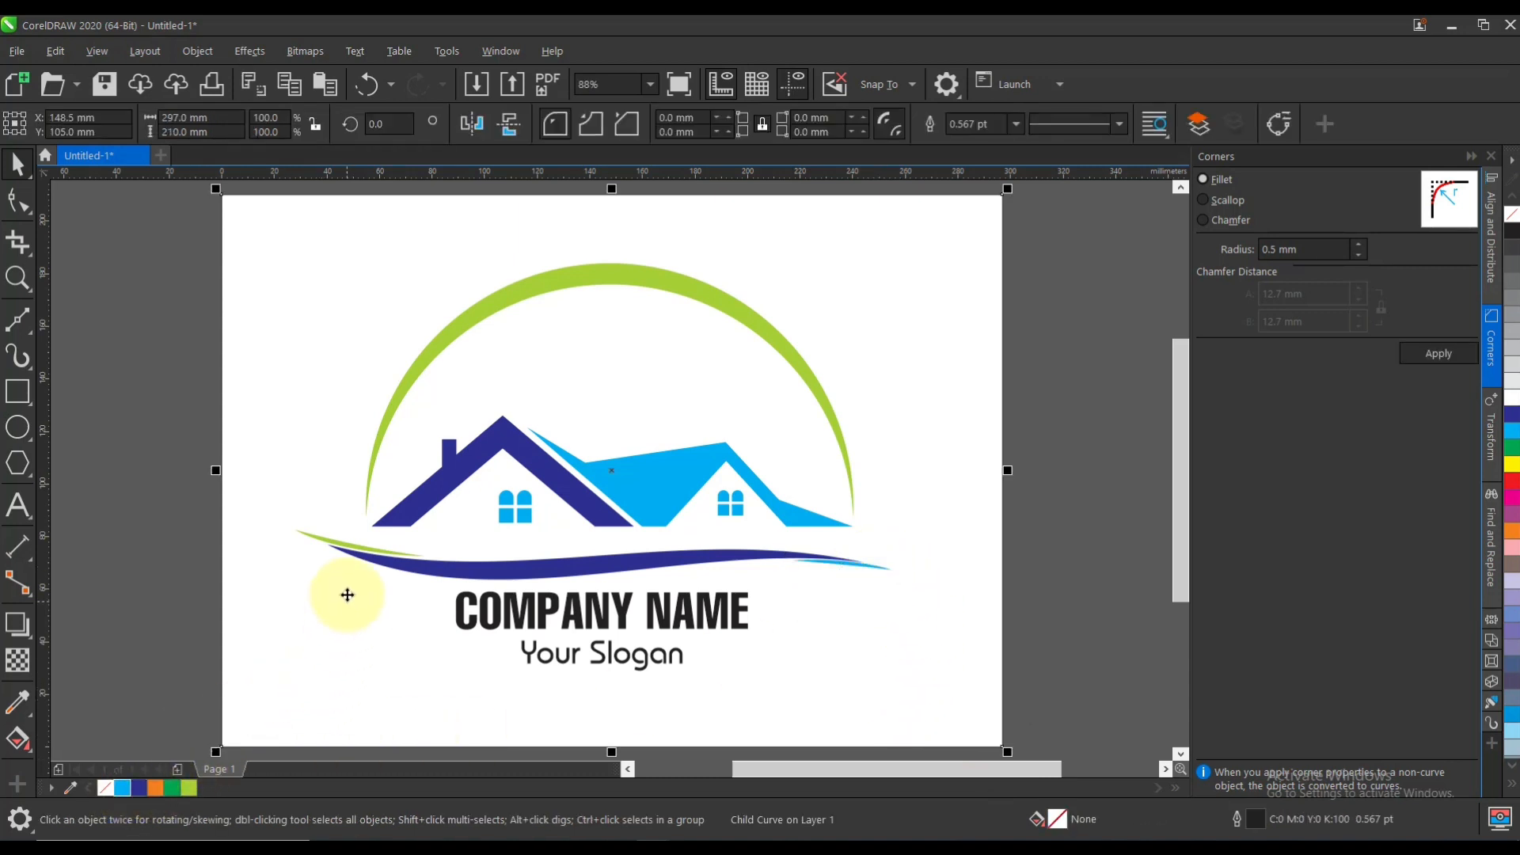
{"action": "left_click", "coordinate": [337, 546]}
{"action": "left_click", "coordinate": [178, 469]}
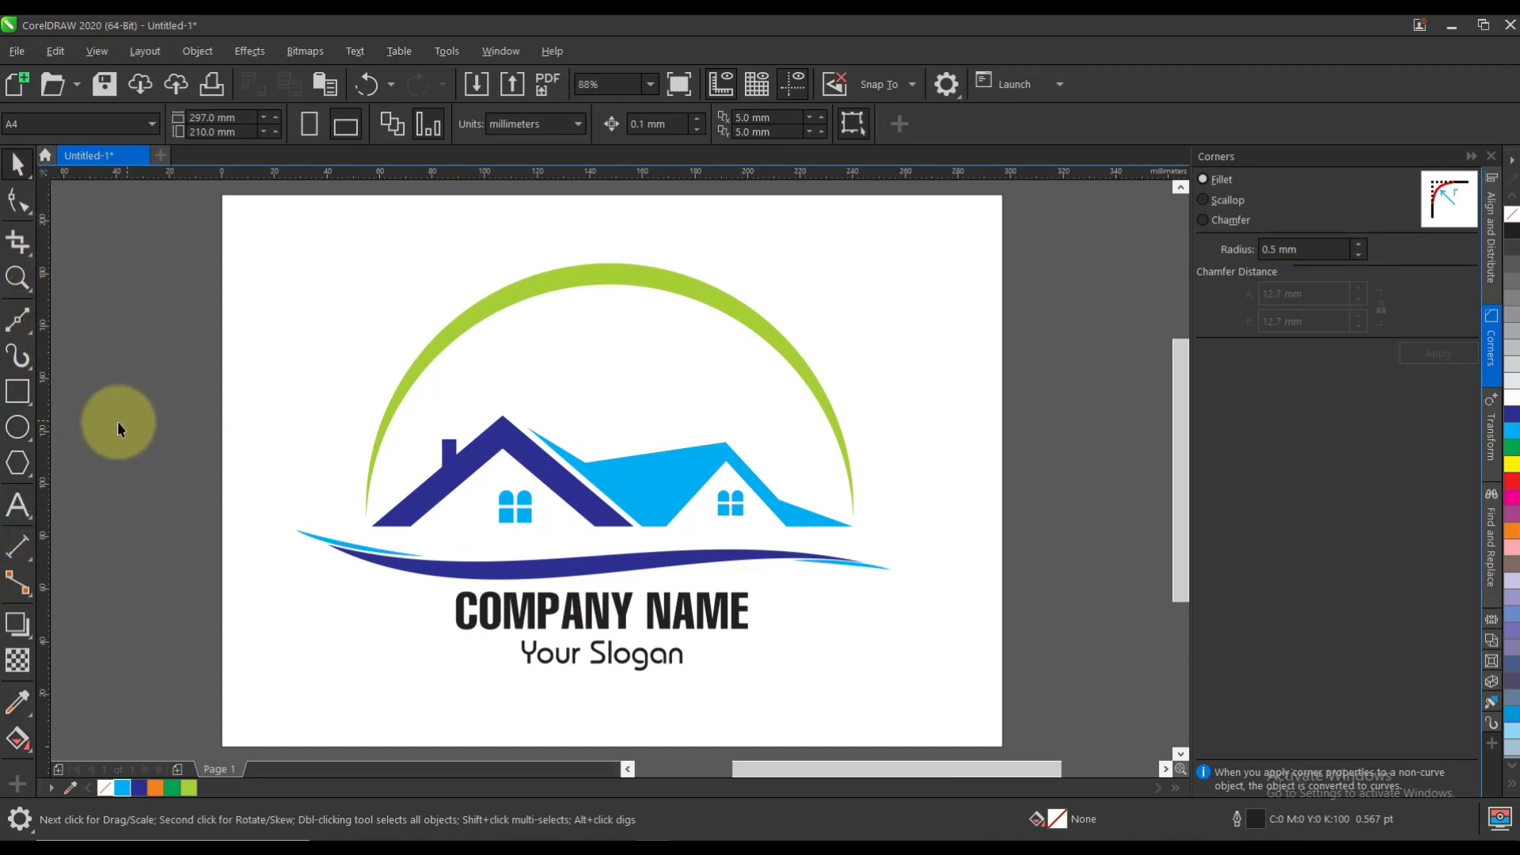
Step: Draw a thin bar about 20 mm wide and 3 mm high just left of the slogan, filled black without an outline
{"action": "left_click", "coordinate": [18, 391]}
{"action": "left_click_drag", "start_coordinate": [514, 651], "coordinate": [457, 658]}
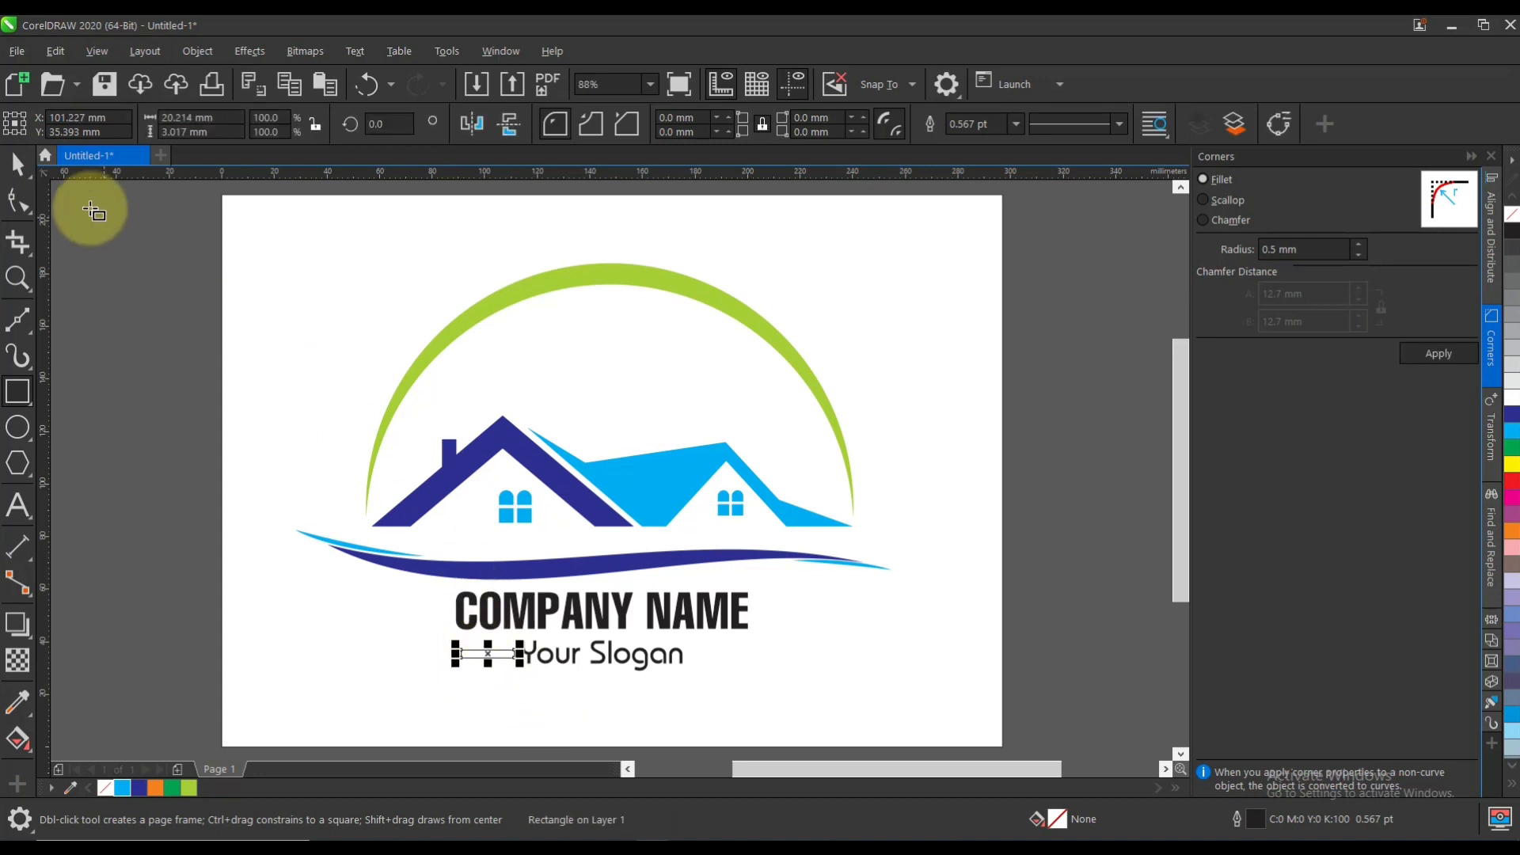
{"action": "left_click", "coordinate": [34, 173]}
{"action": "left_click", "coordinate": [1511, 223]}
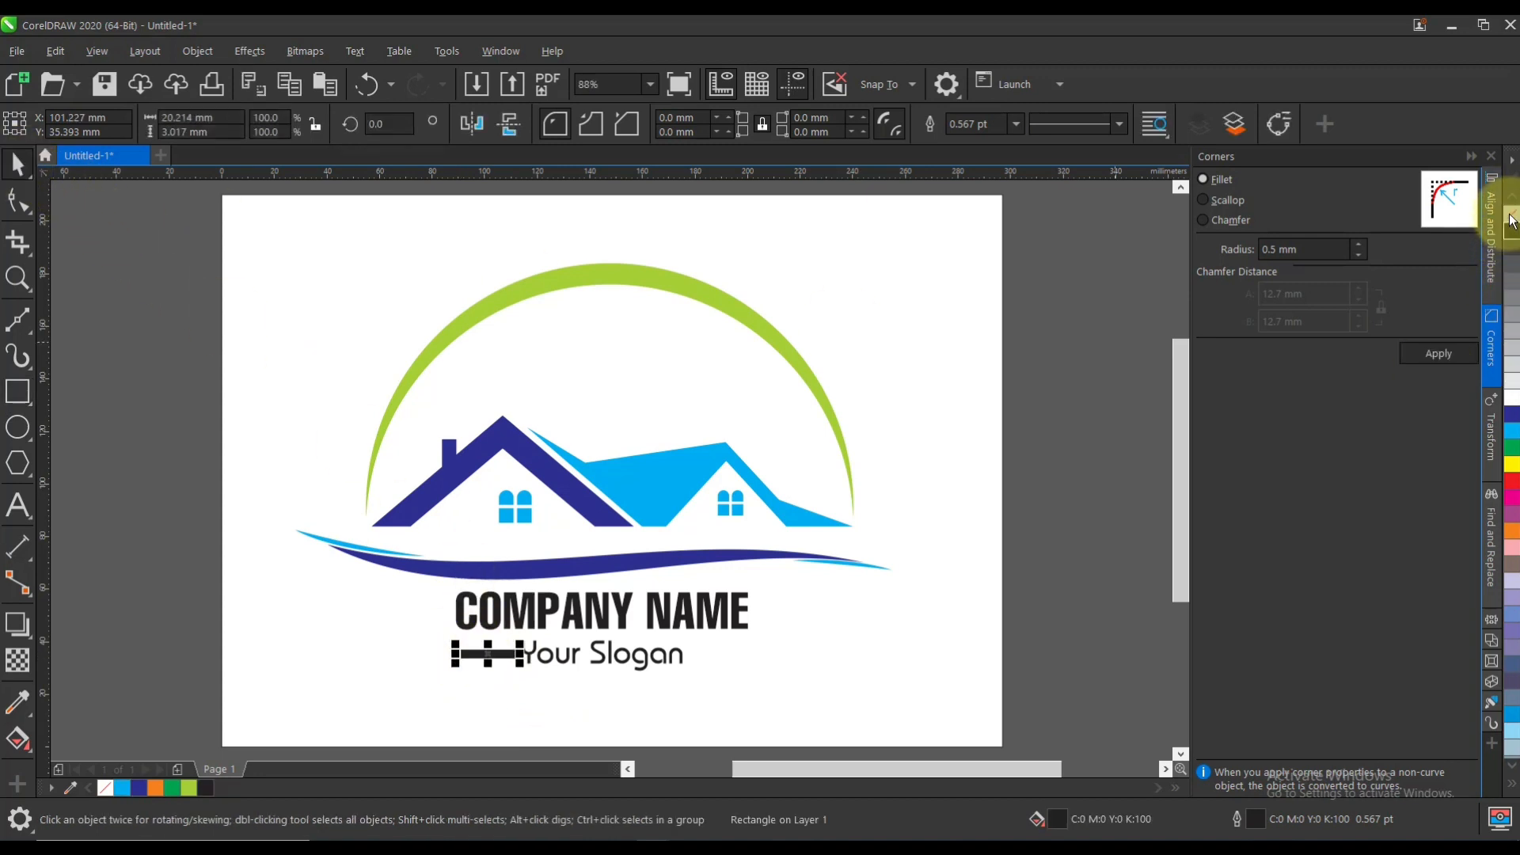
{"action": "right_click", "coordinate": [1511, 216]}
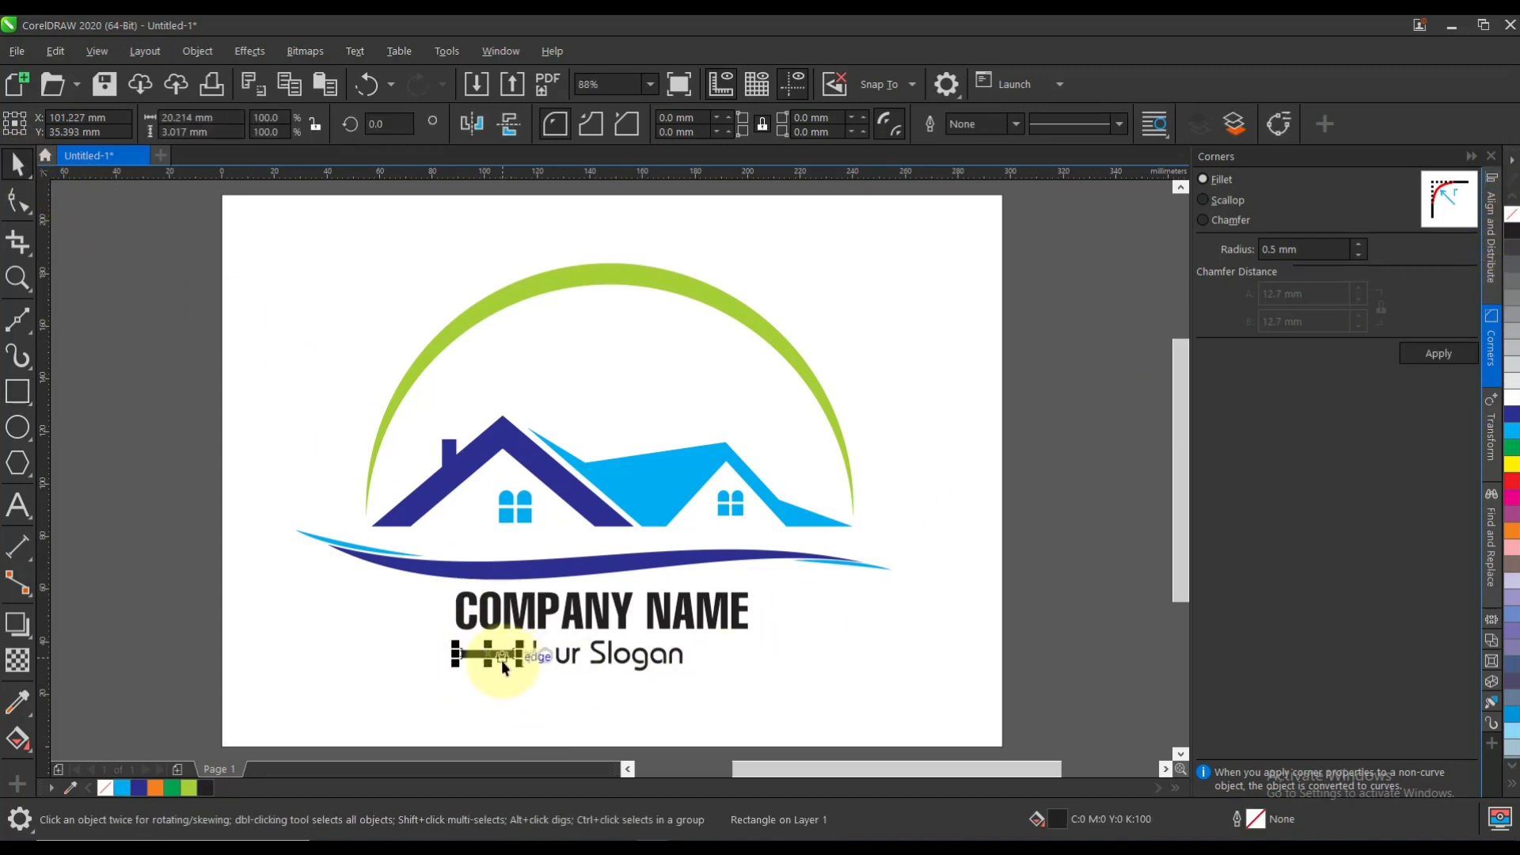
Step: Place a copy of the black bar level with the original on the right side of the slogan
{"action": "left_click_drag", "start_coordinate": [501, 660], "coordinate": [724, 691]}
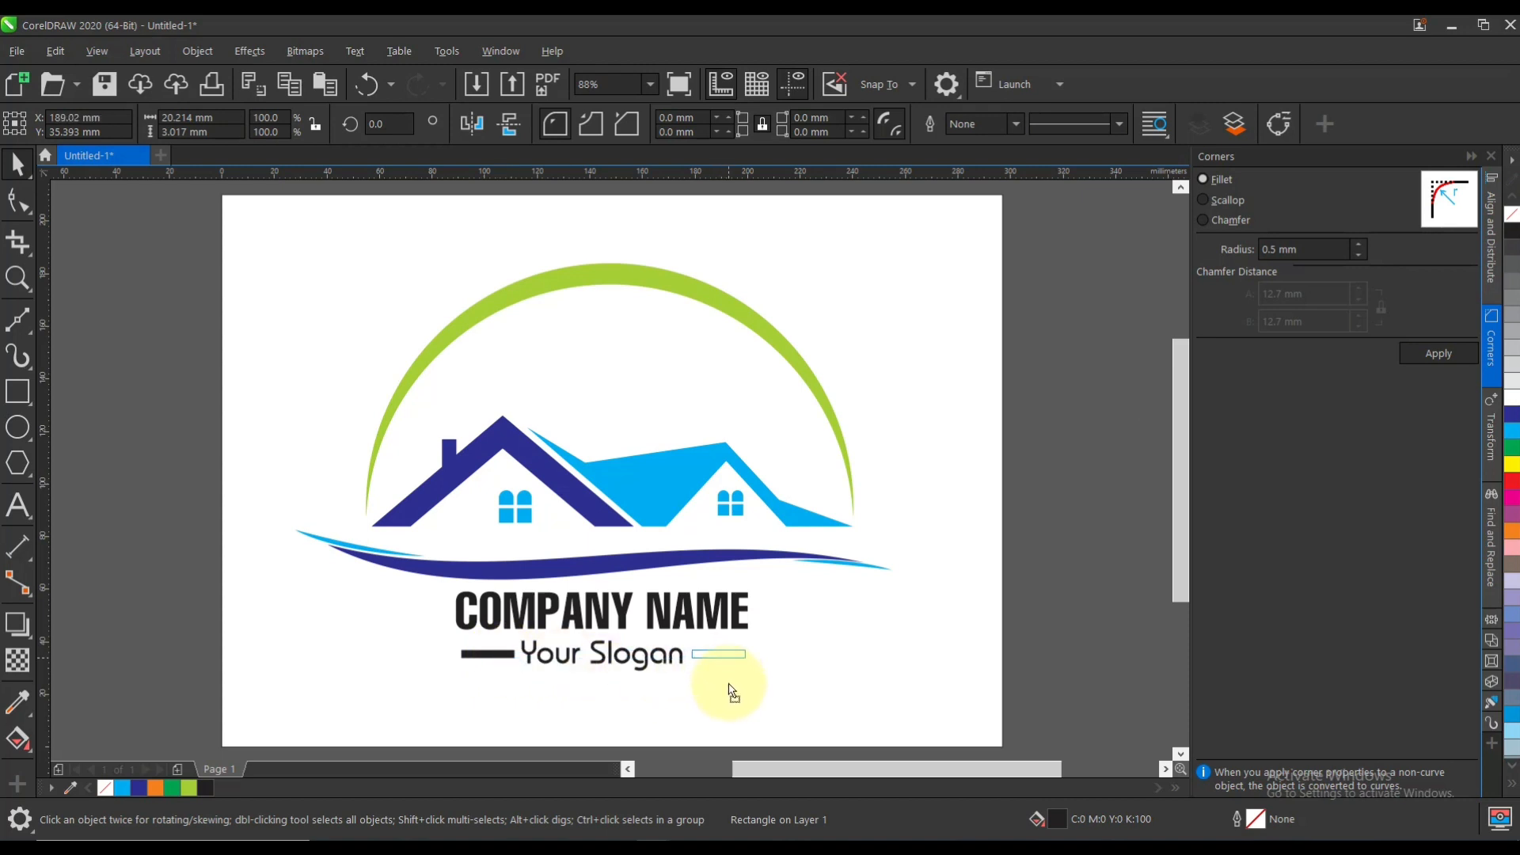
{"action": "key", "text": "ctrl+z"}
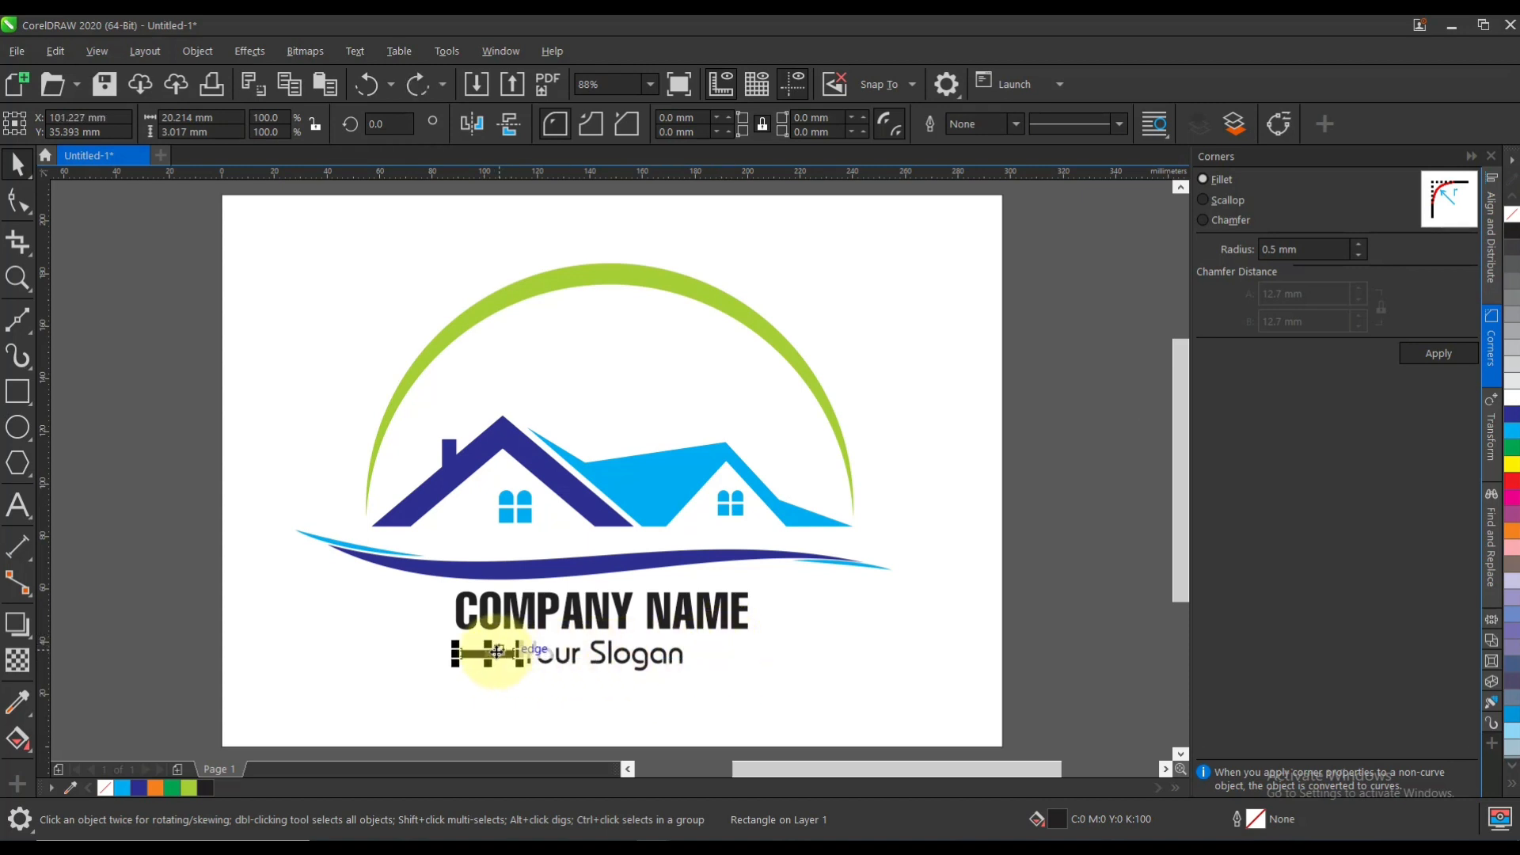
{"action": "left_click_drag", "start_coordinate": [493, 654], "coordinate": [727, 672]}
{"action": "left_click_drag", "start_coordinate": [726, 673], "coordinate": [727, 673]}
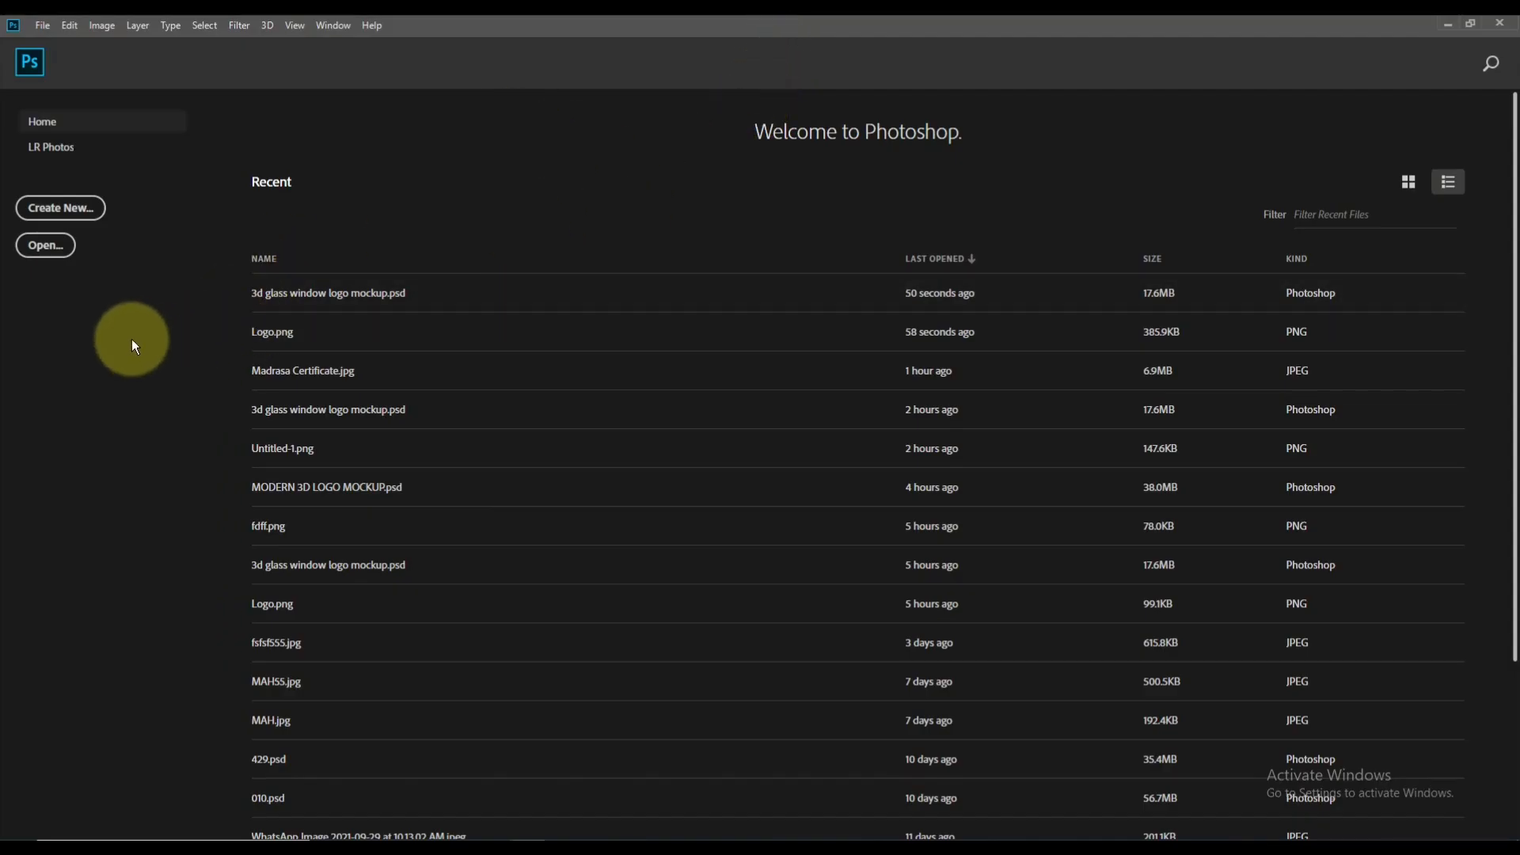
Step: Switch to Photoshop and open the Logo image from the Recent folder on the desktop
{"action": "left_click", "coordinate": [47, 246]}
{"action": "left_click", "coordinate": [289, 191]}
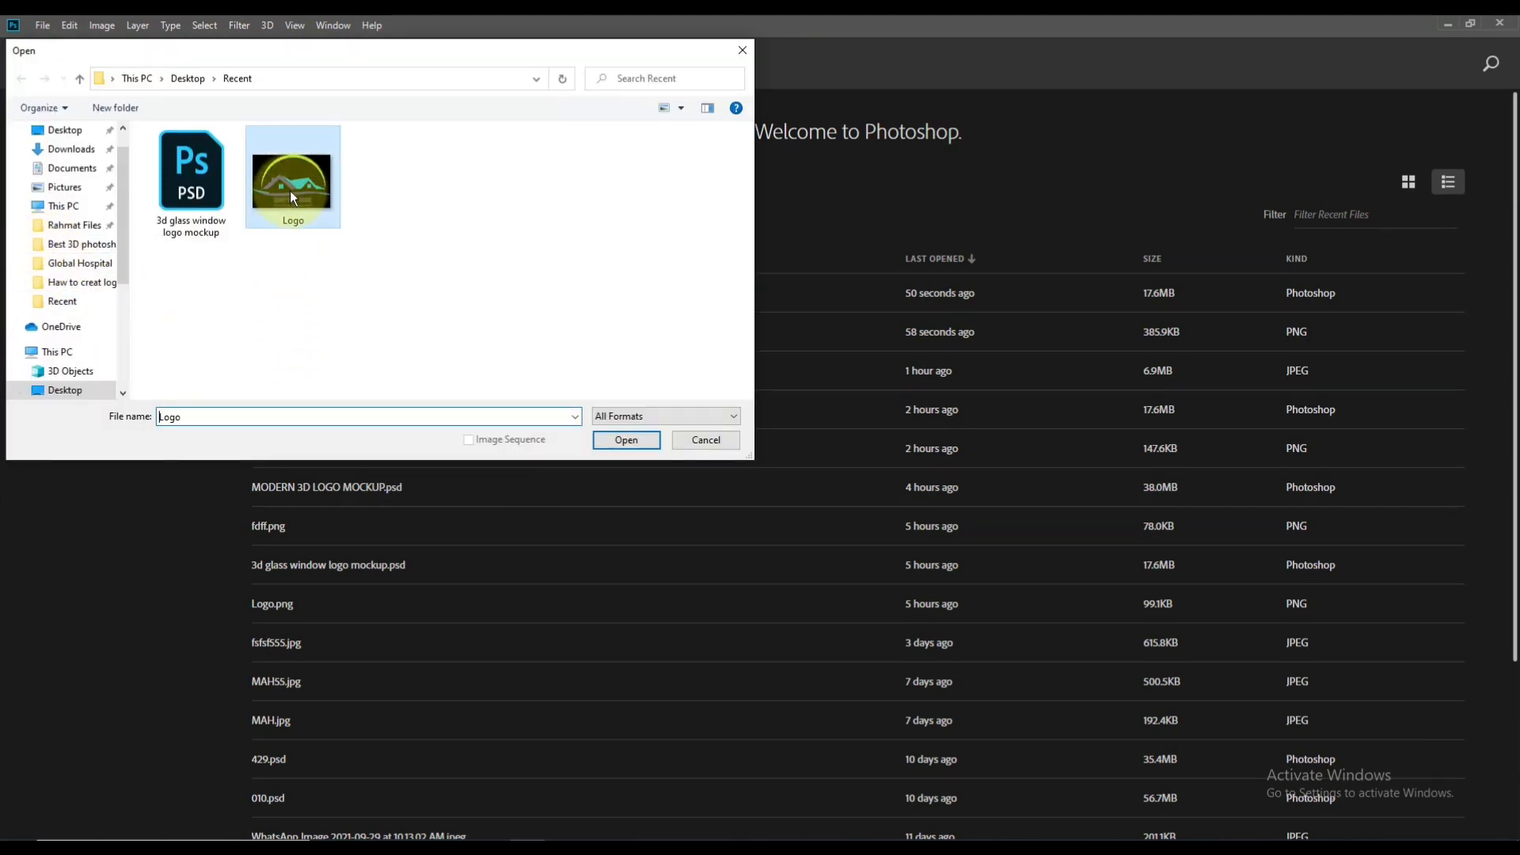
{"action": "double_click", "coordinate": [305, 193]}
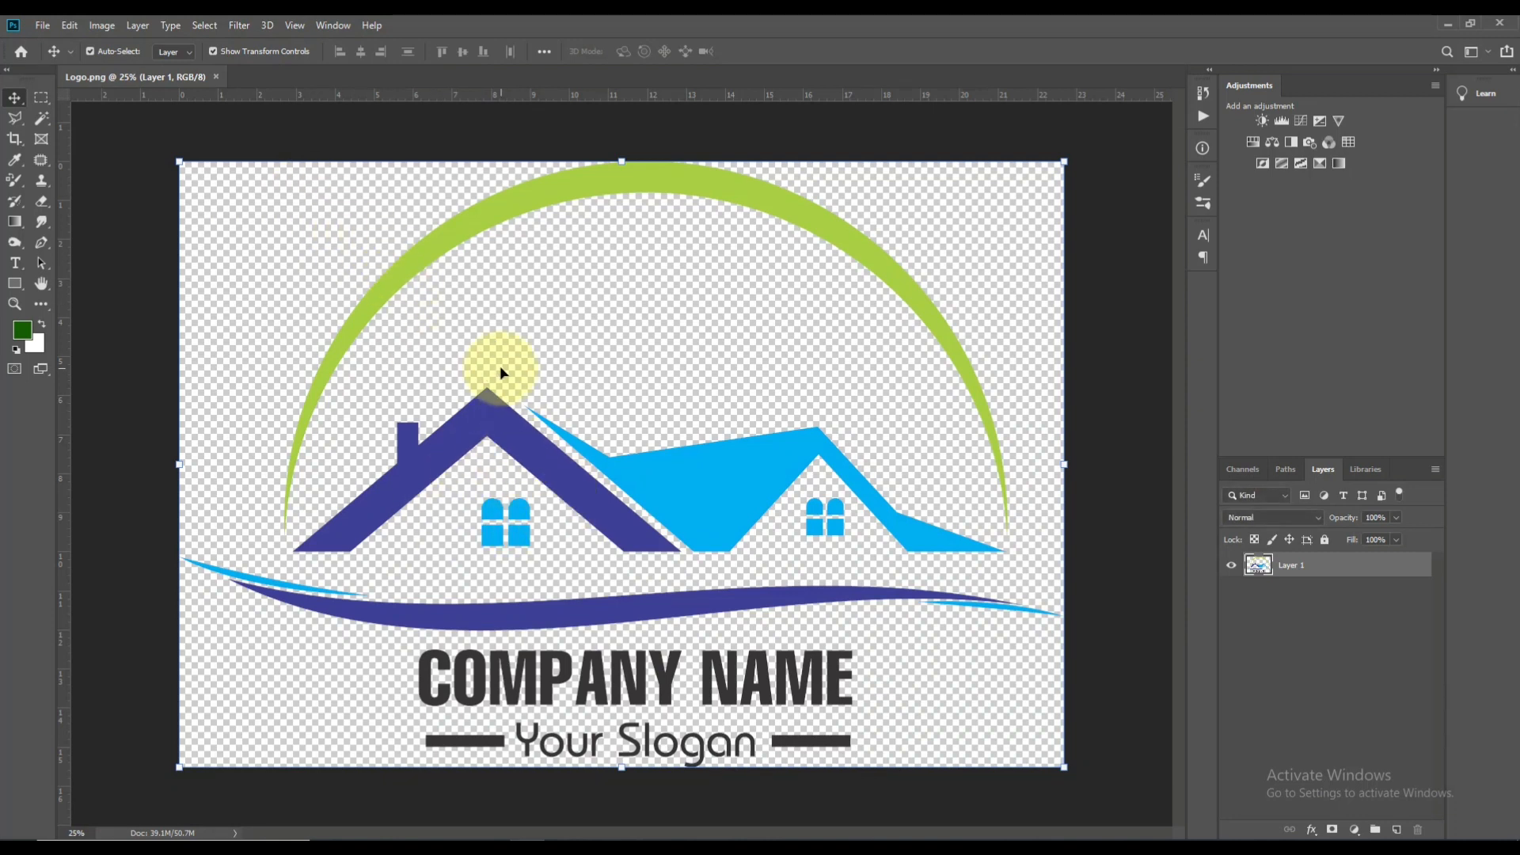
Step: Open the "3d glass window logo mockup" PSD file from the same folder
{"action": "left_click", "coordinate": [42, 28]}
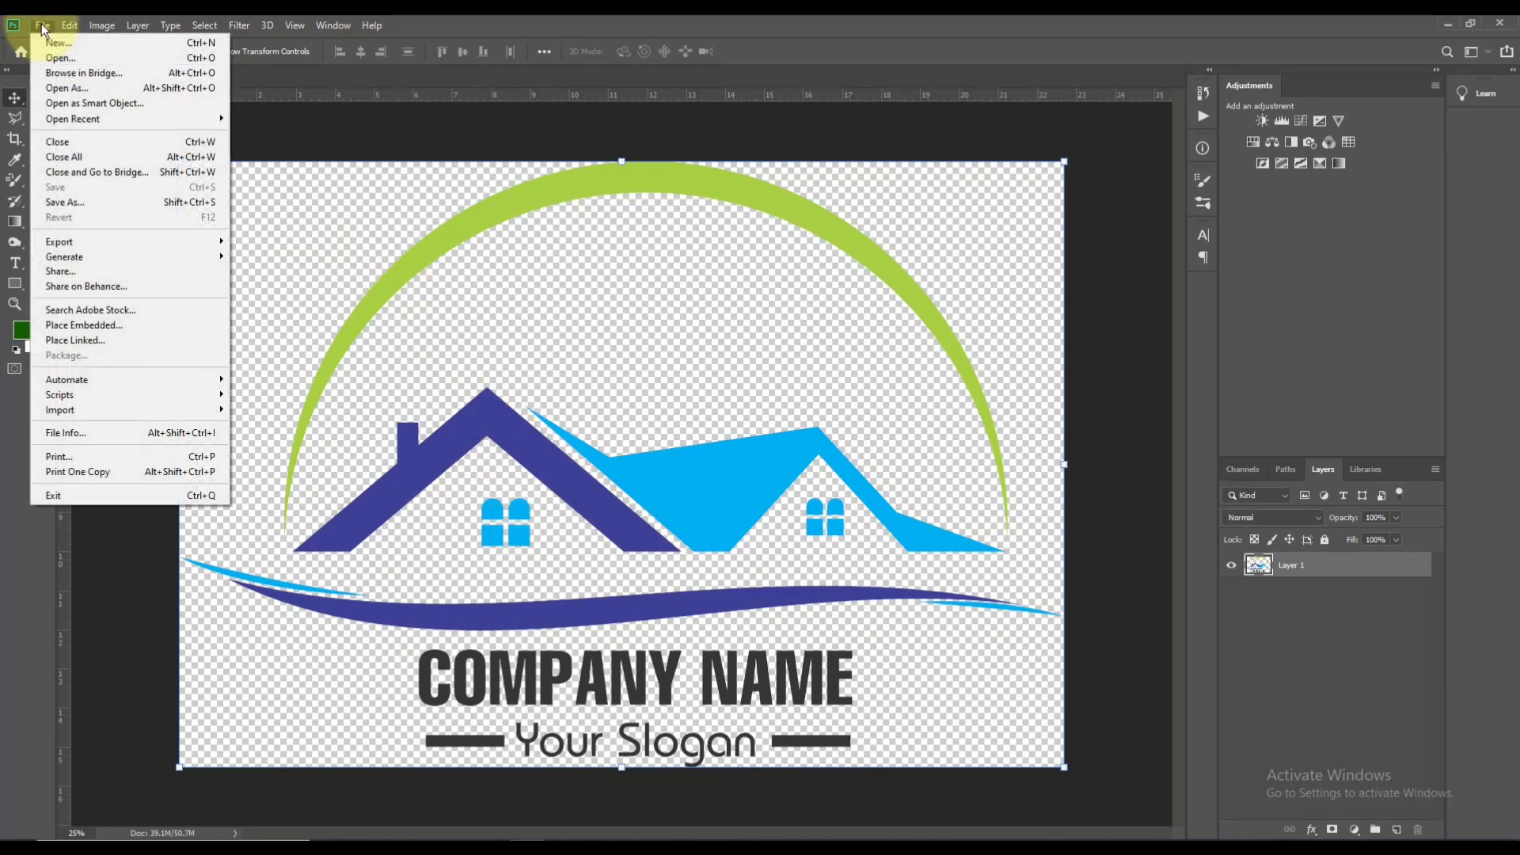
{"action": "left_click", "coordinate": [54, 58]}
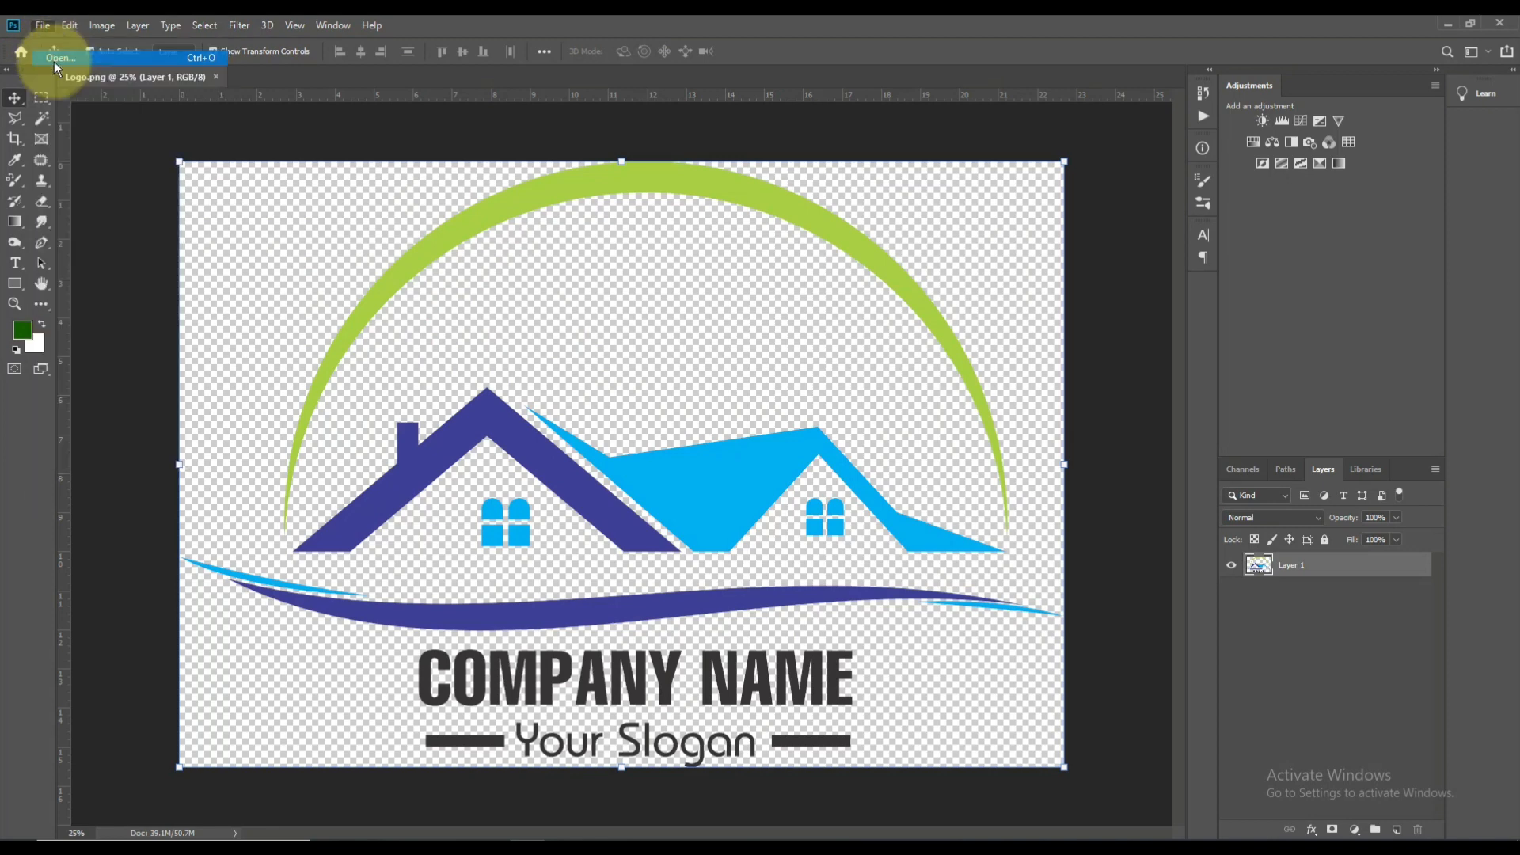
{"action": "left_click", "coordinate": [197, 179]}
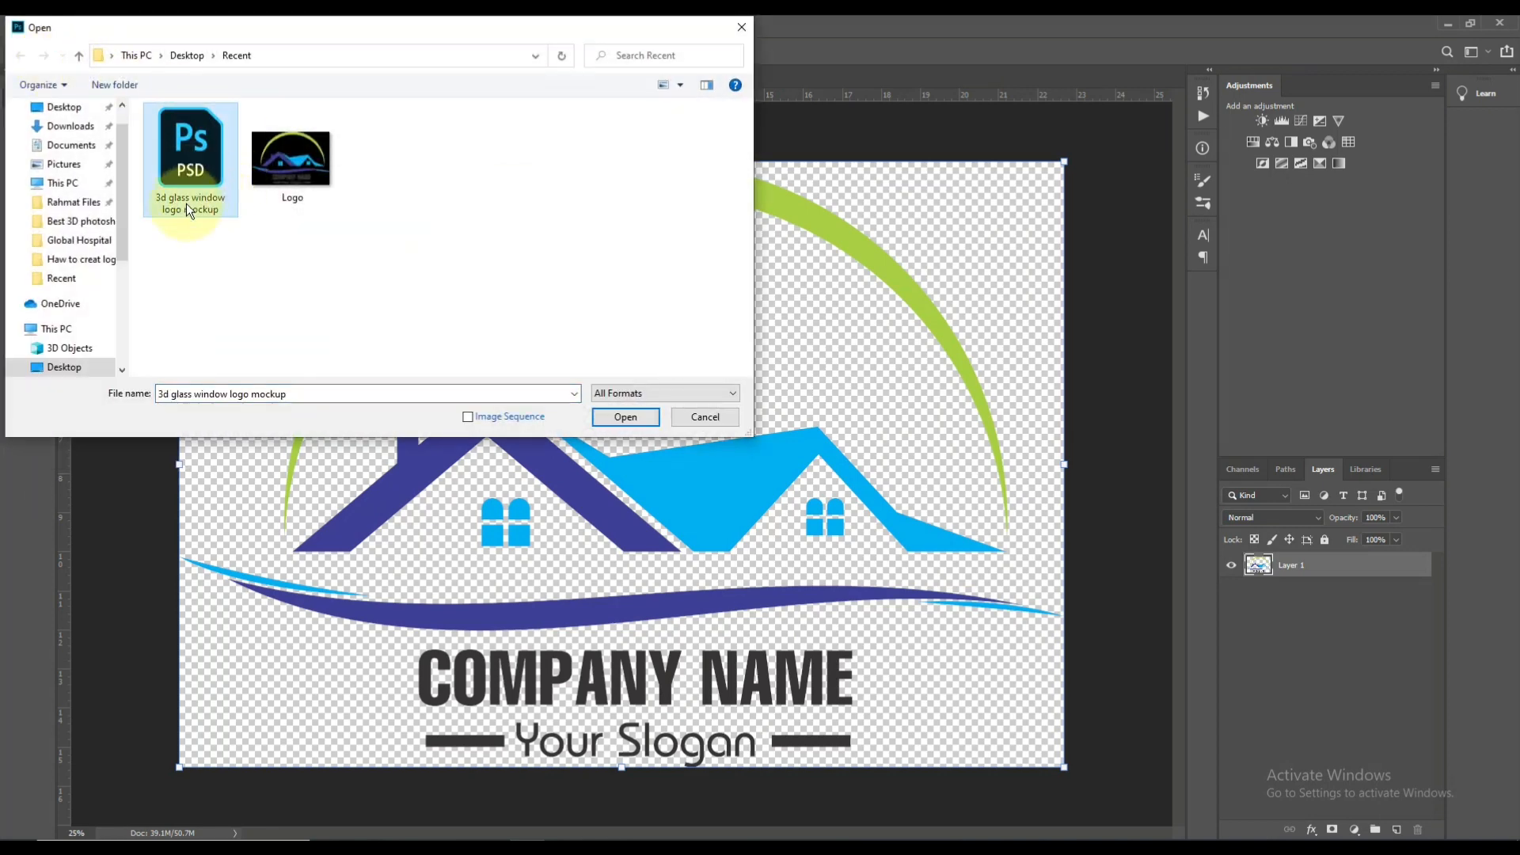
{"action": "left_click", "coordinate": [625, 417]}
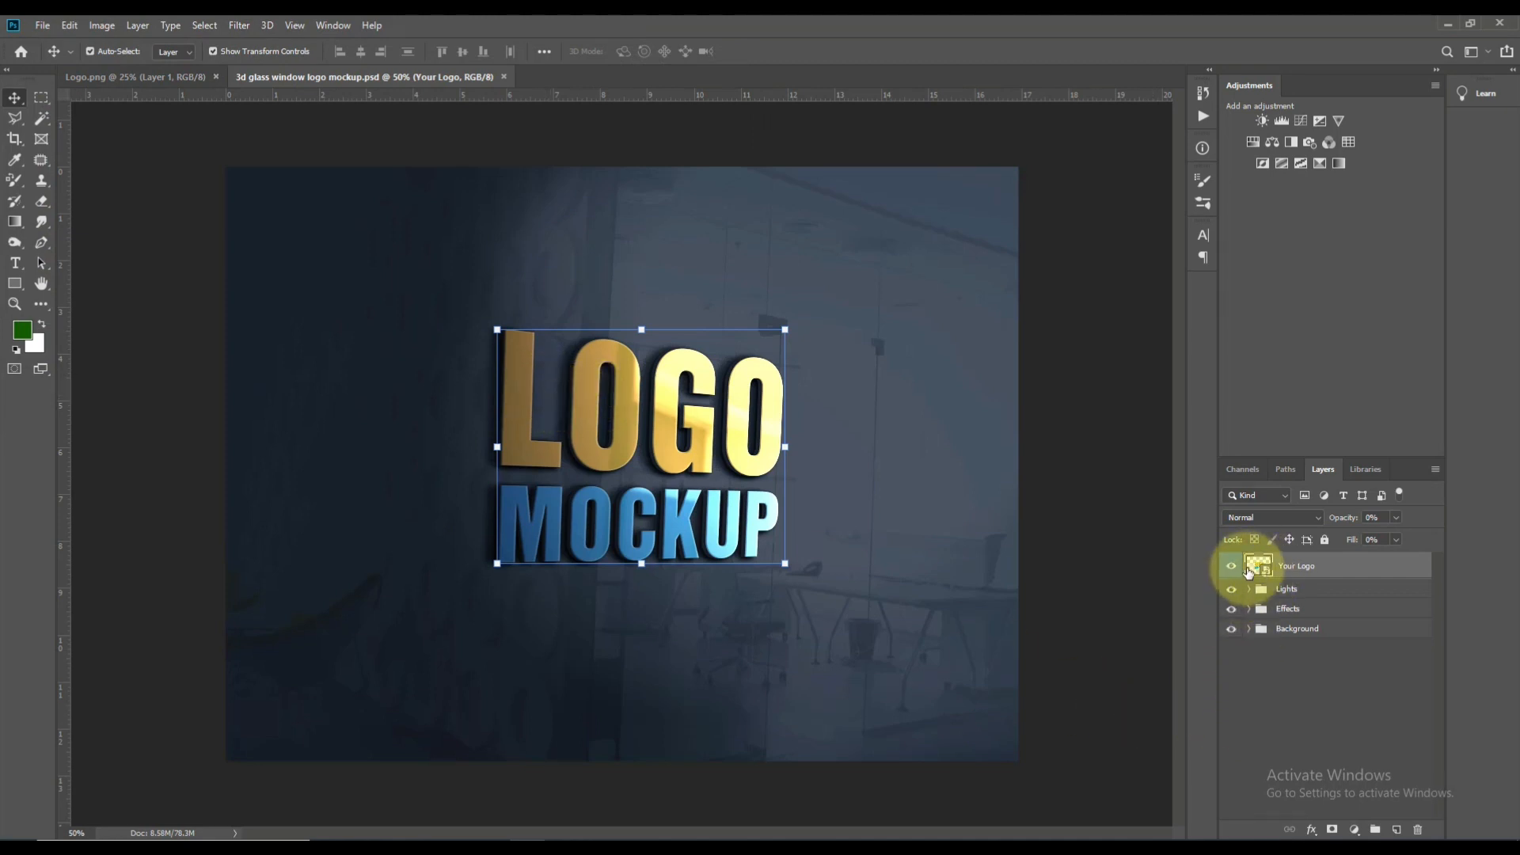
Step: Open the contents of the mockup's Your Logo smart object and bring the house logo from Logo.png into it
{"action": "double_click", "coordinate": [1252, 567]}
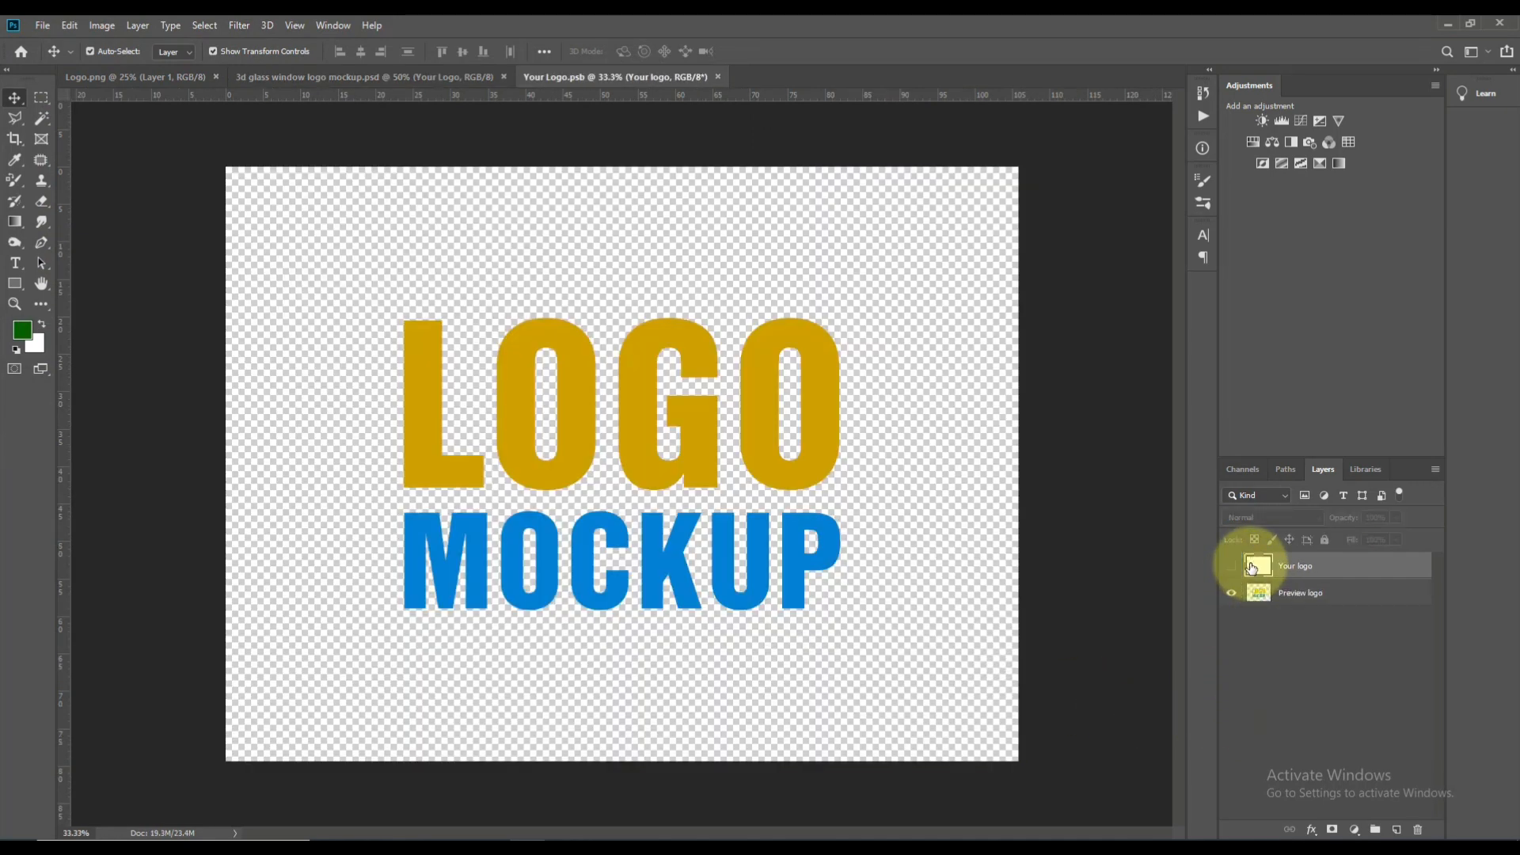
{"action": "left_click", "coordinate": [118, 78]}
{"action": "left_click_drag", "start_coordinate": [695, 509], "coordinate": [660, 475]}
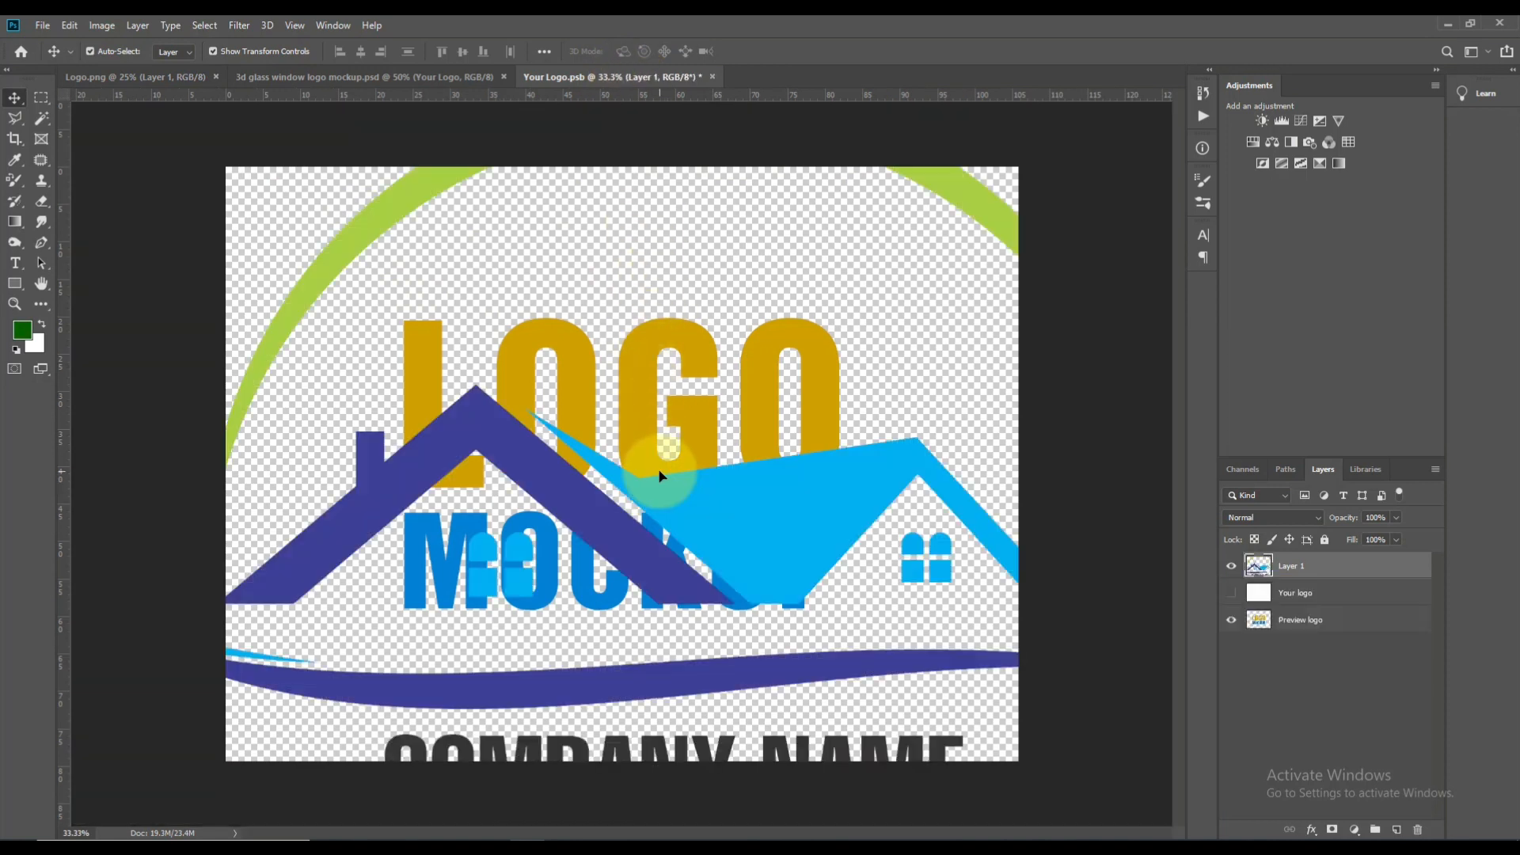
Step: Scale the house logo down to about 57% and centre it on the smart object's canvas
{"action": "key", "text": "ctrl+minus"}
{"action": "key", "text": "ctrl+minus"}
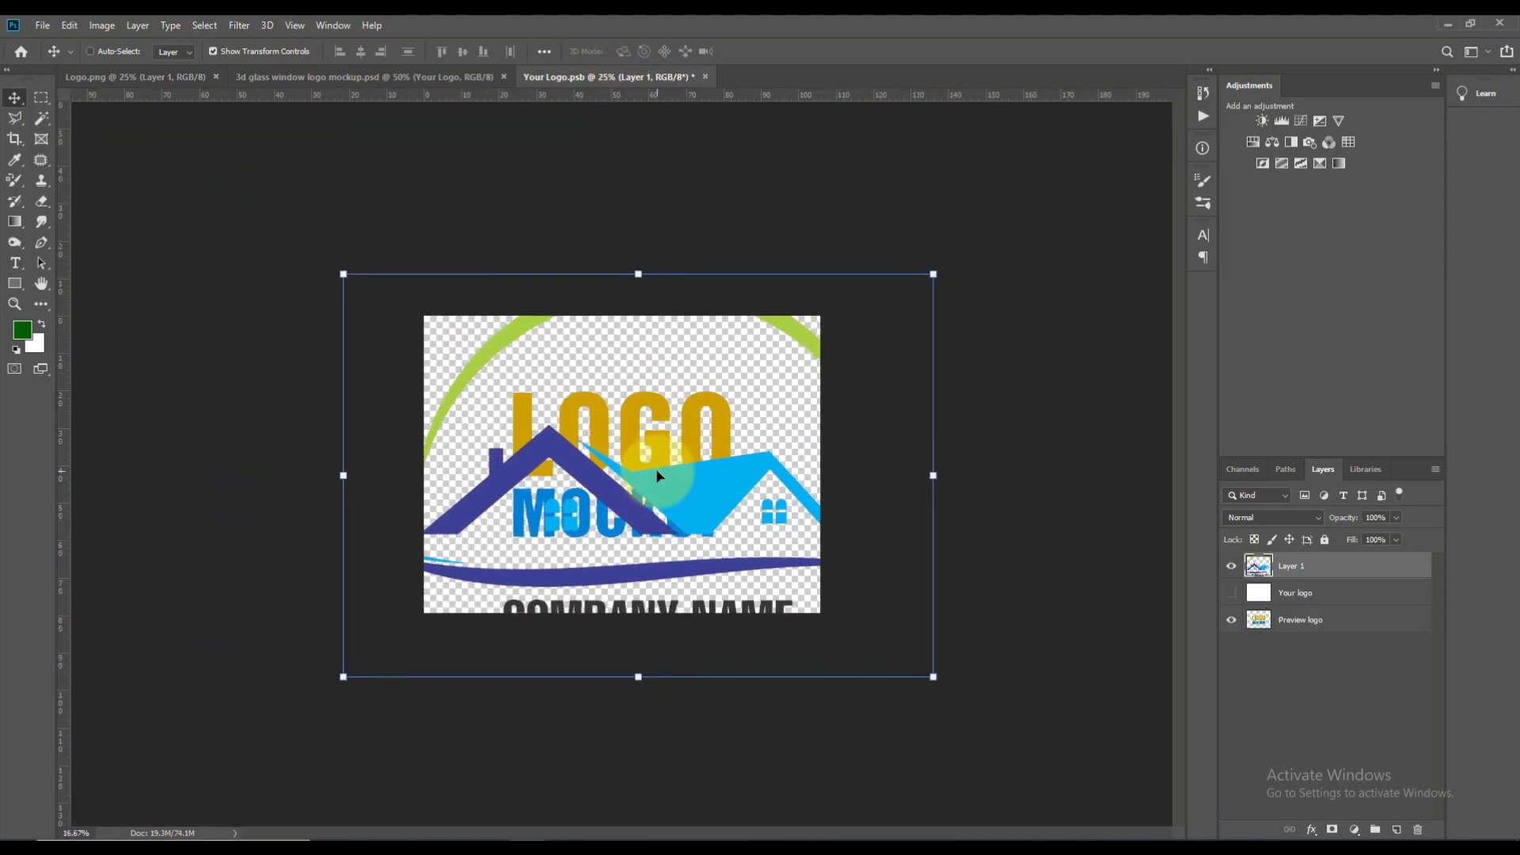
{"action": "left_click_drag", "start_coordinate": [932, 675], "coordinate": [655, 520]}
{"action": "left_click_drag", "start_coordinate": [496, 411], "coordinate": [609, 483]}
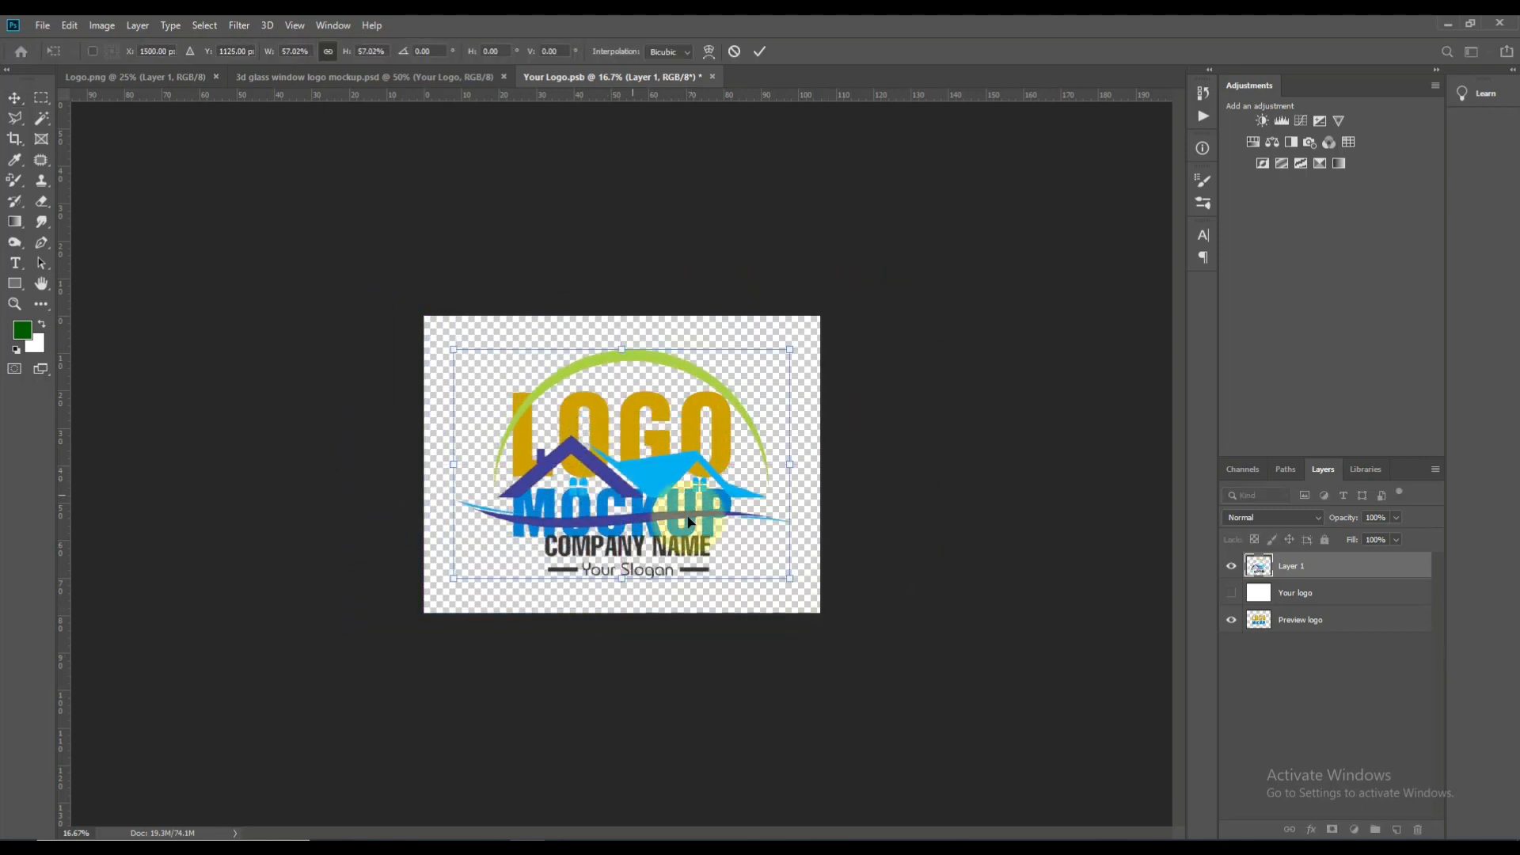
{"action": "key", "text": "ctrl+plus"}
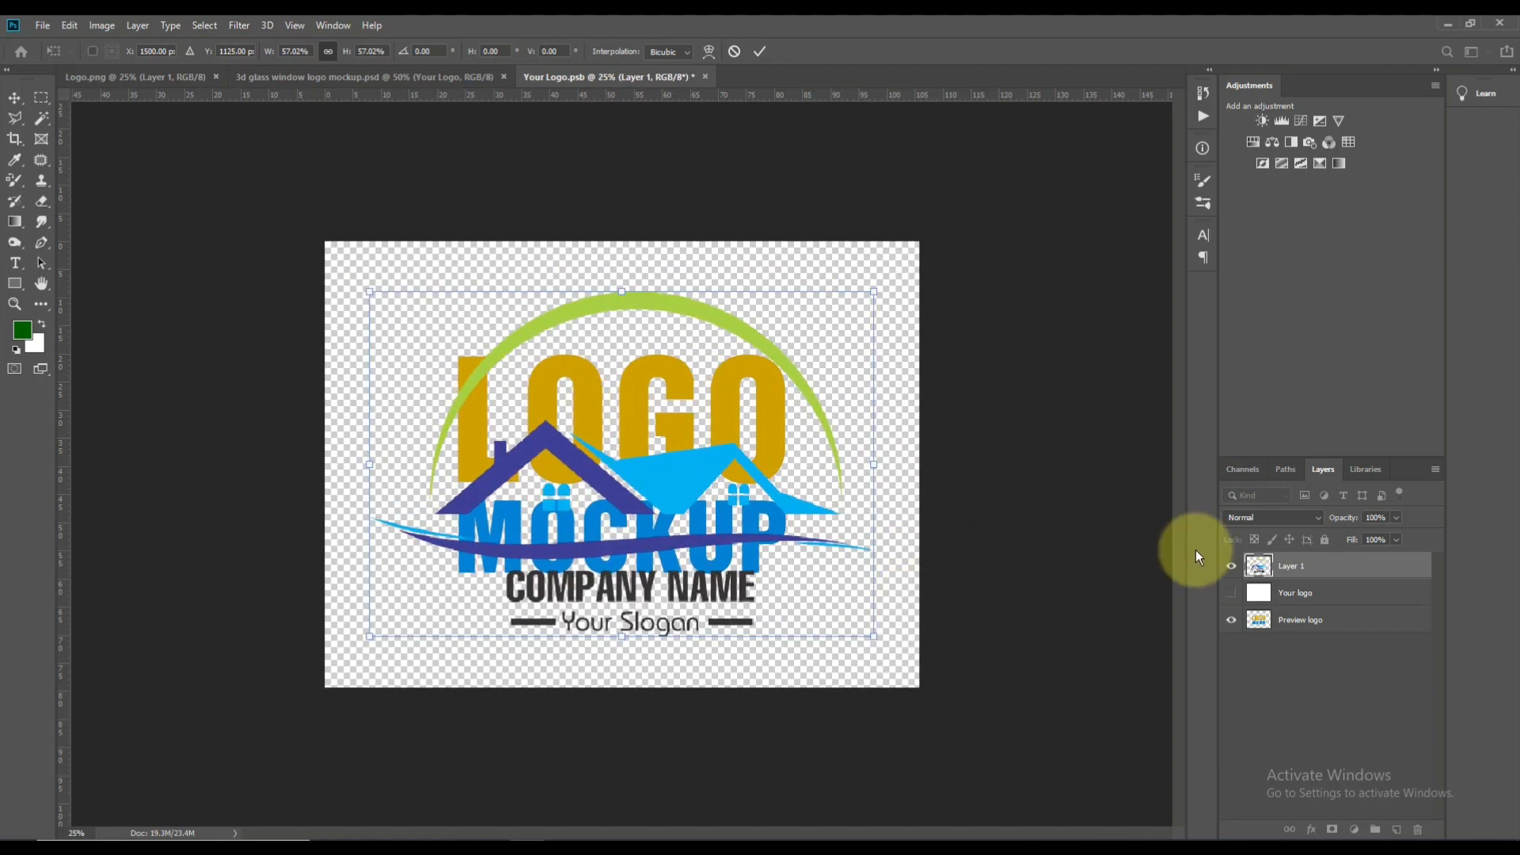
Step: Hide the Preview logo layer and close Your Logo.psb, saving its changes
{"action": "left_click", "coordinate": [1231, 621]}
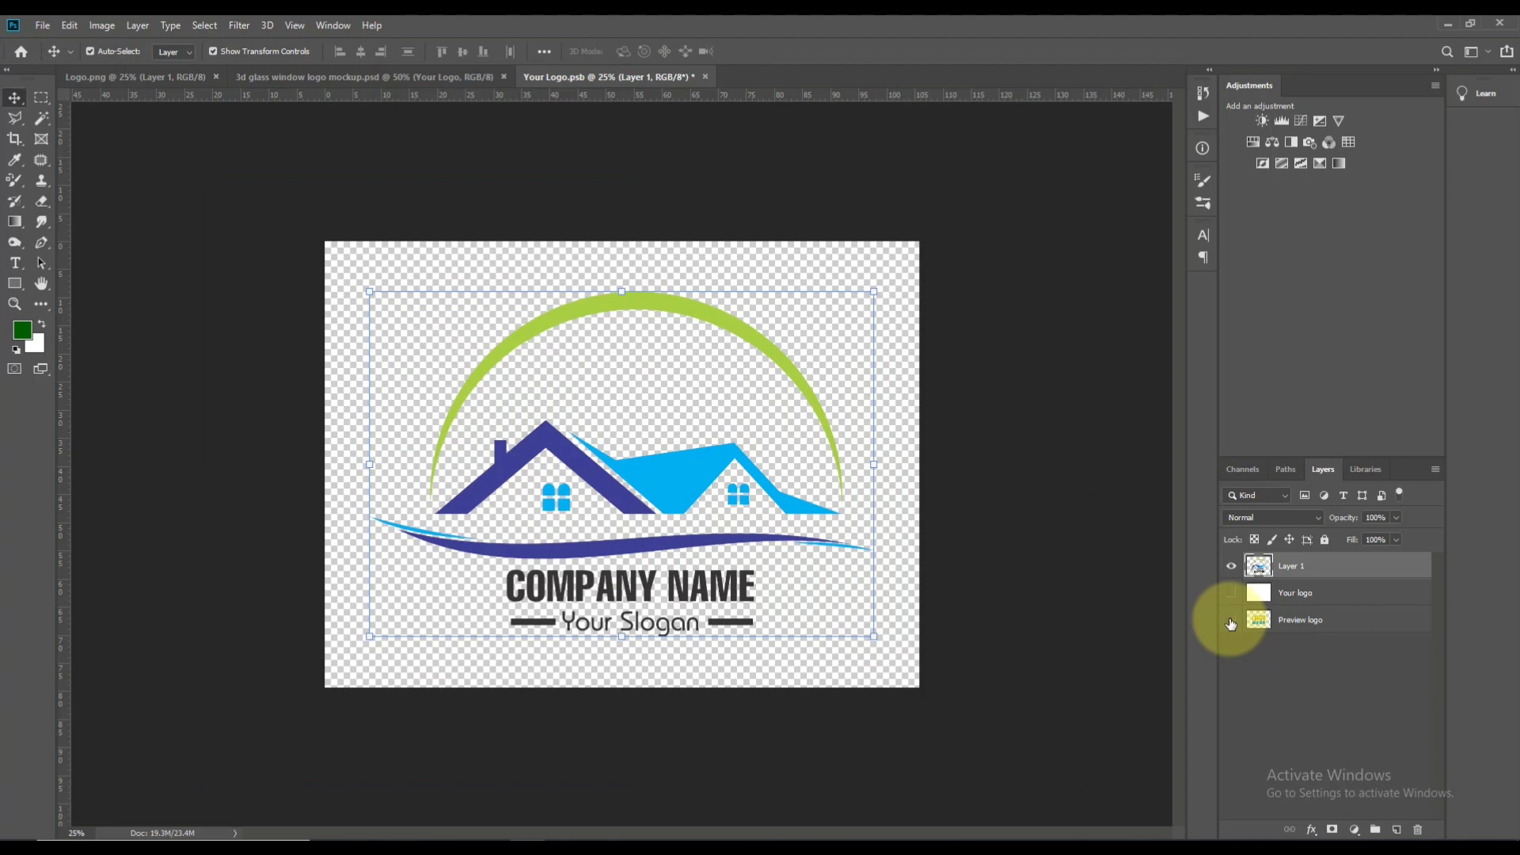
{"action": "left_click", "coordinate": [703, 76]}
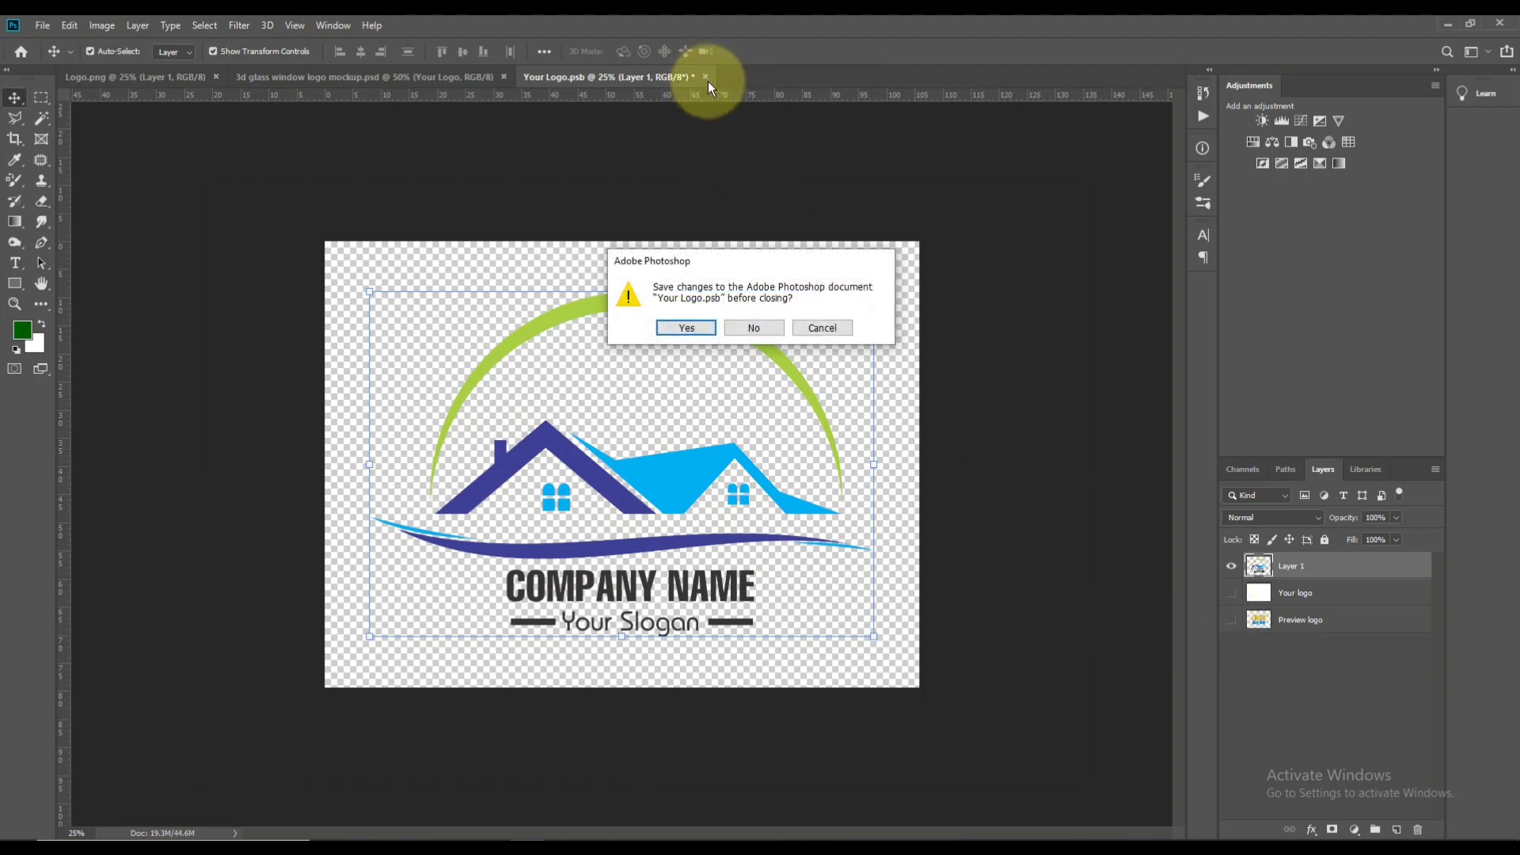
{"action": "left_click", "coordinate": [678, 327]}
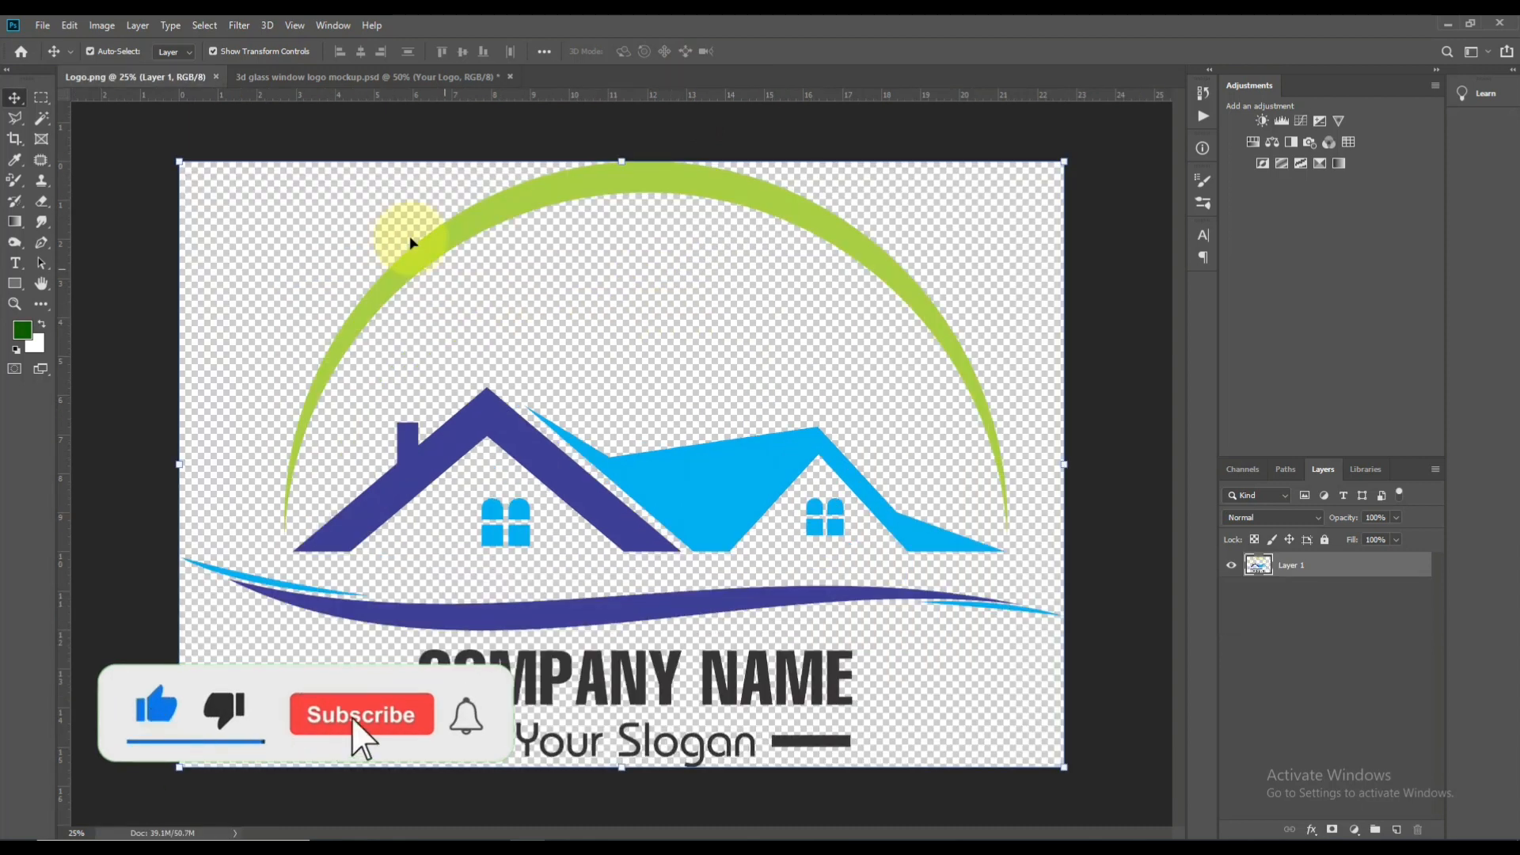
Step: Return to the glass window mockup document and examine the house logo up close with no layer selected
{"action": "left_click", "coordinate": [344, 77]}
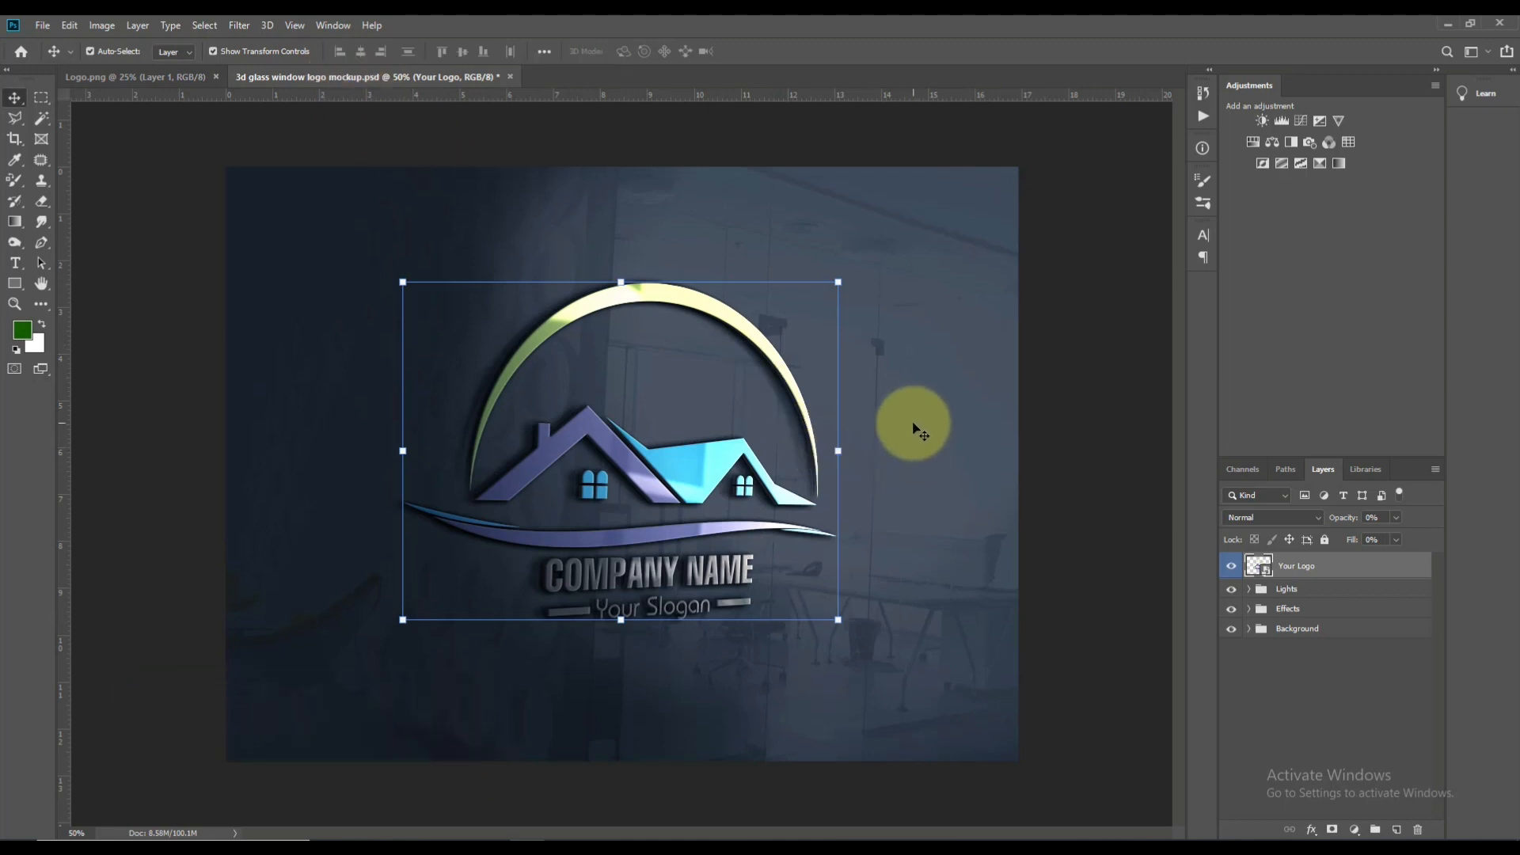
{"action": "key", "text": "ctrl+plus"}
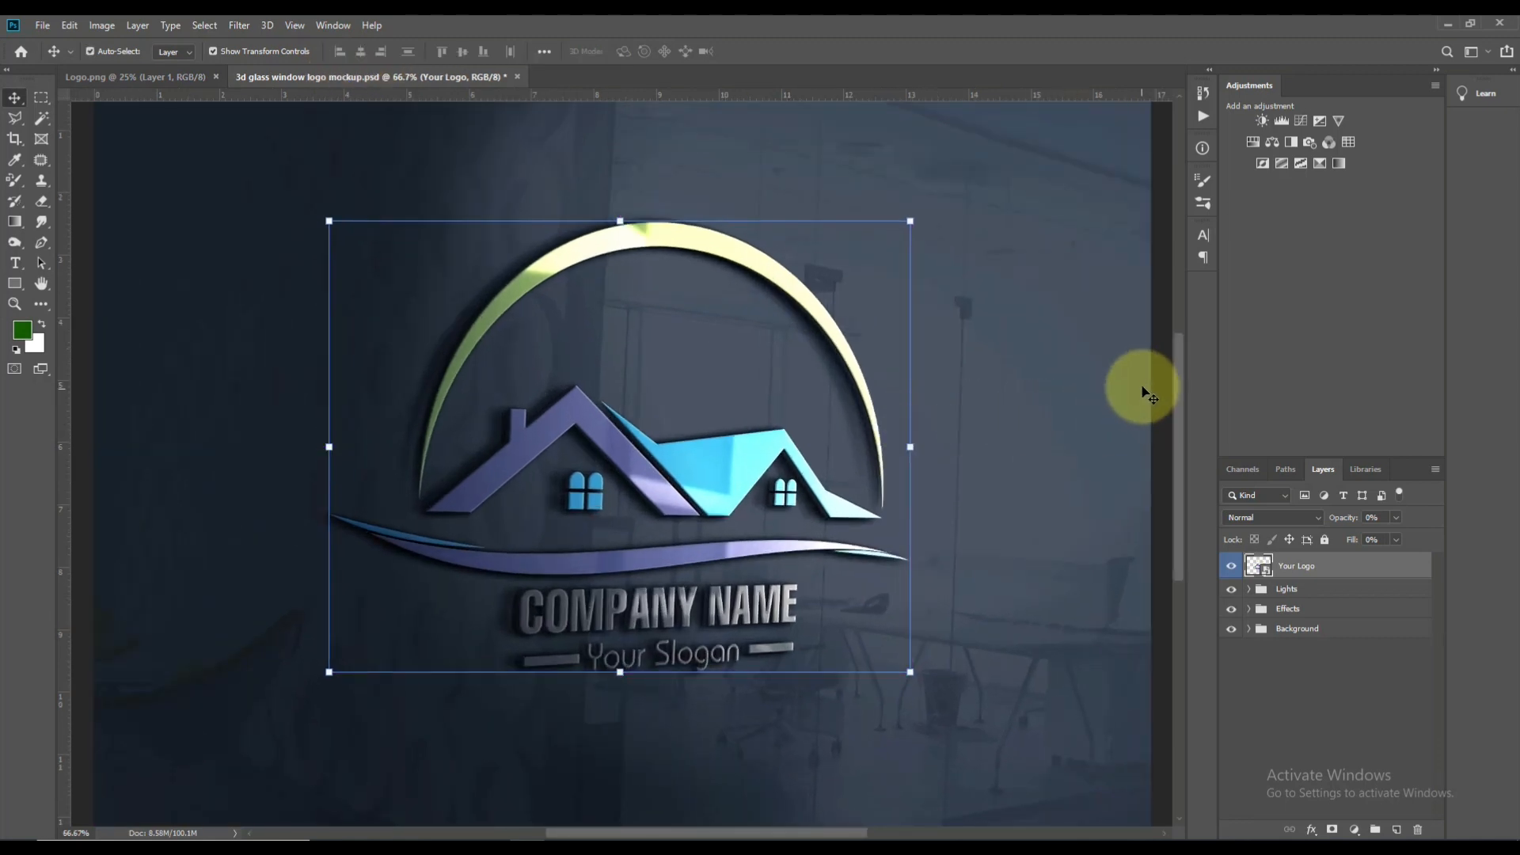
{"action": "left_click", "coordinate": [1159, 388]}
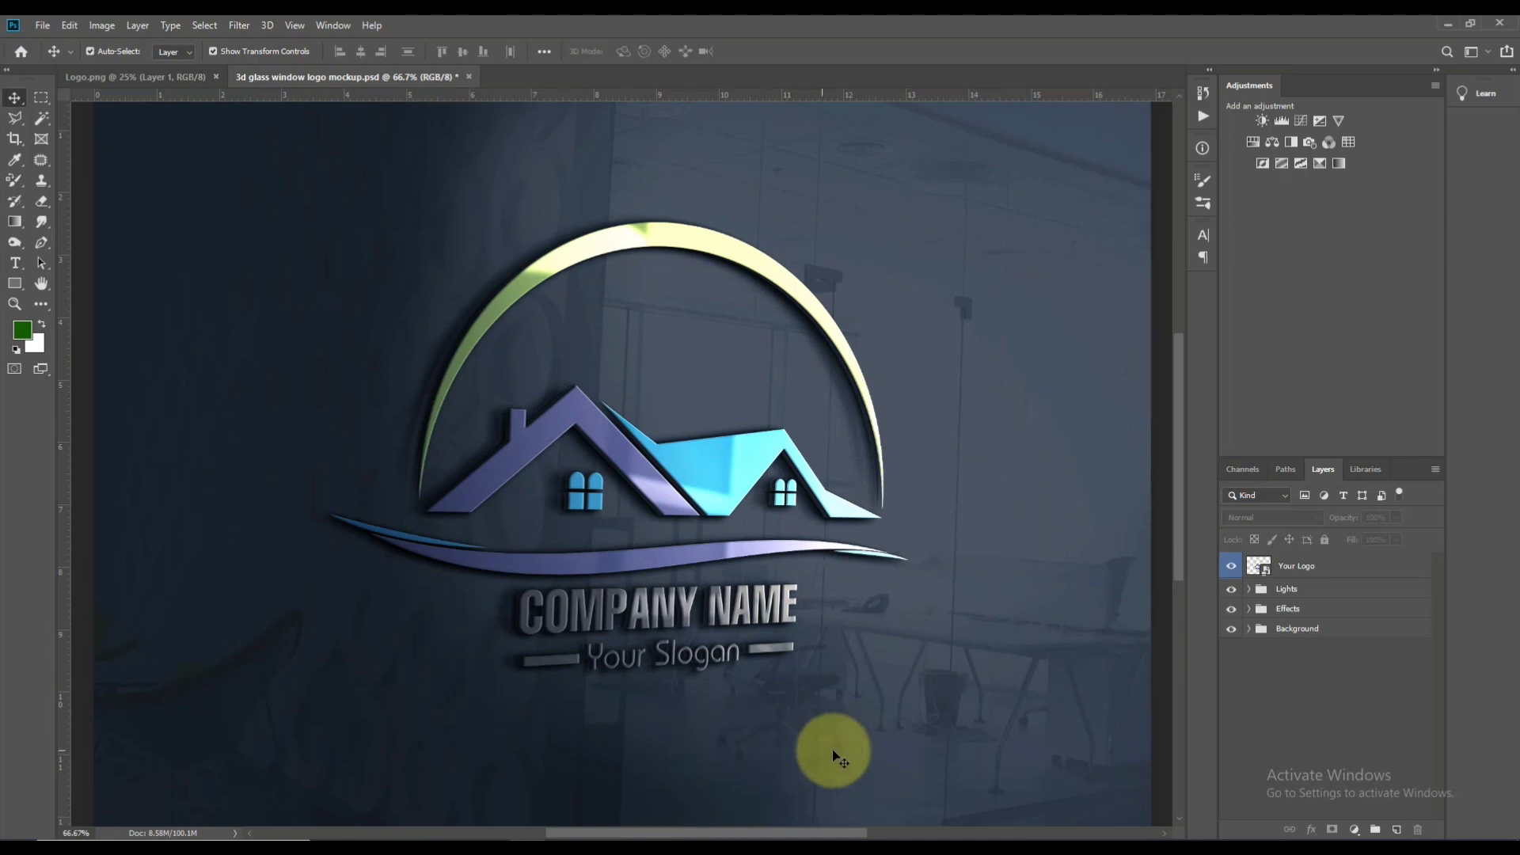